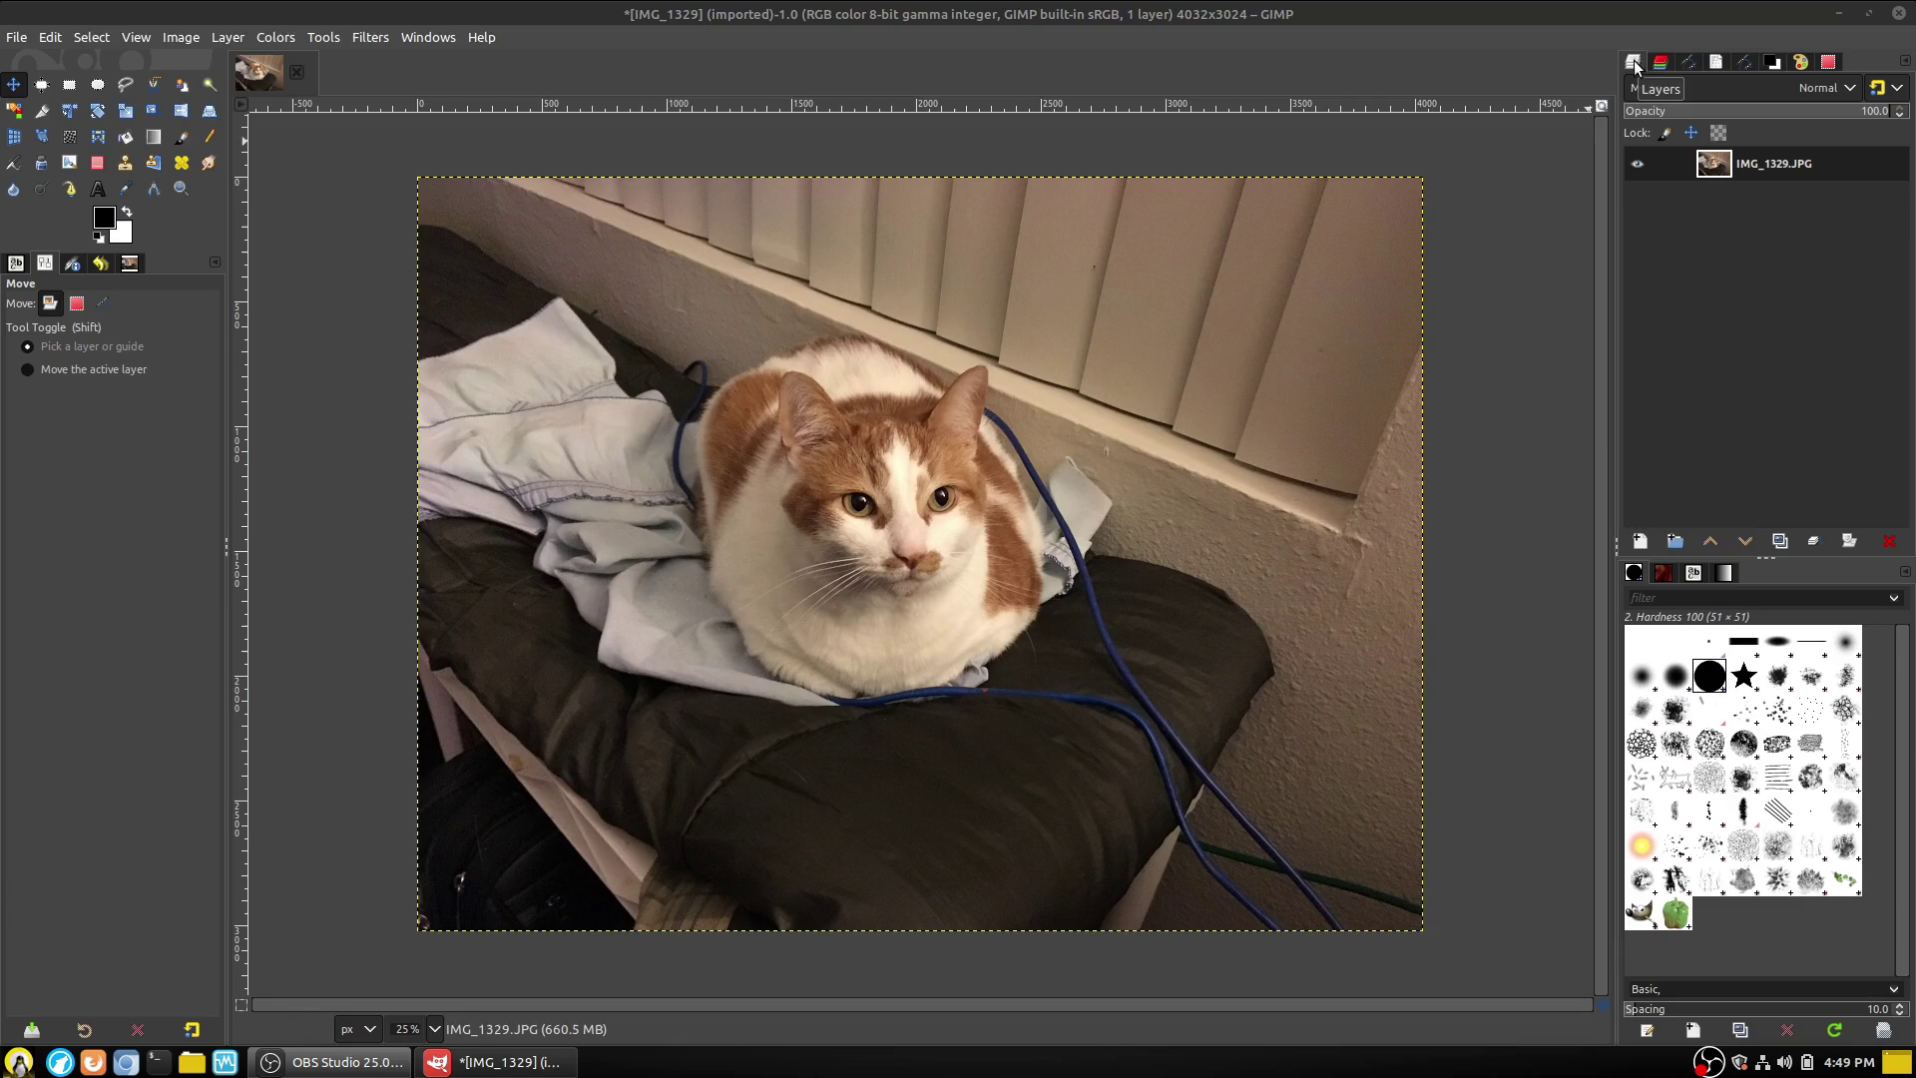
Browse the dock's Channels, Selection, Gradients and Brushes tabs, then return to Layers.
left_click(1651, 62)
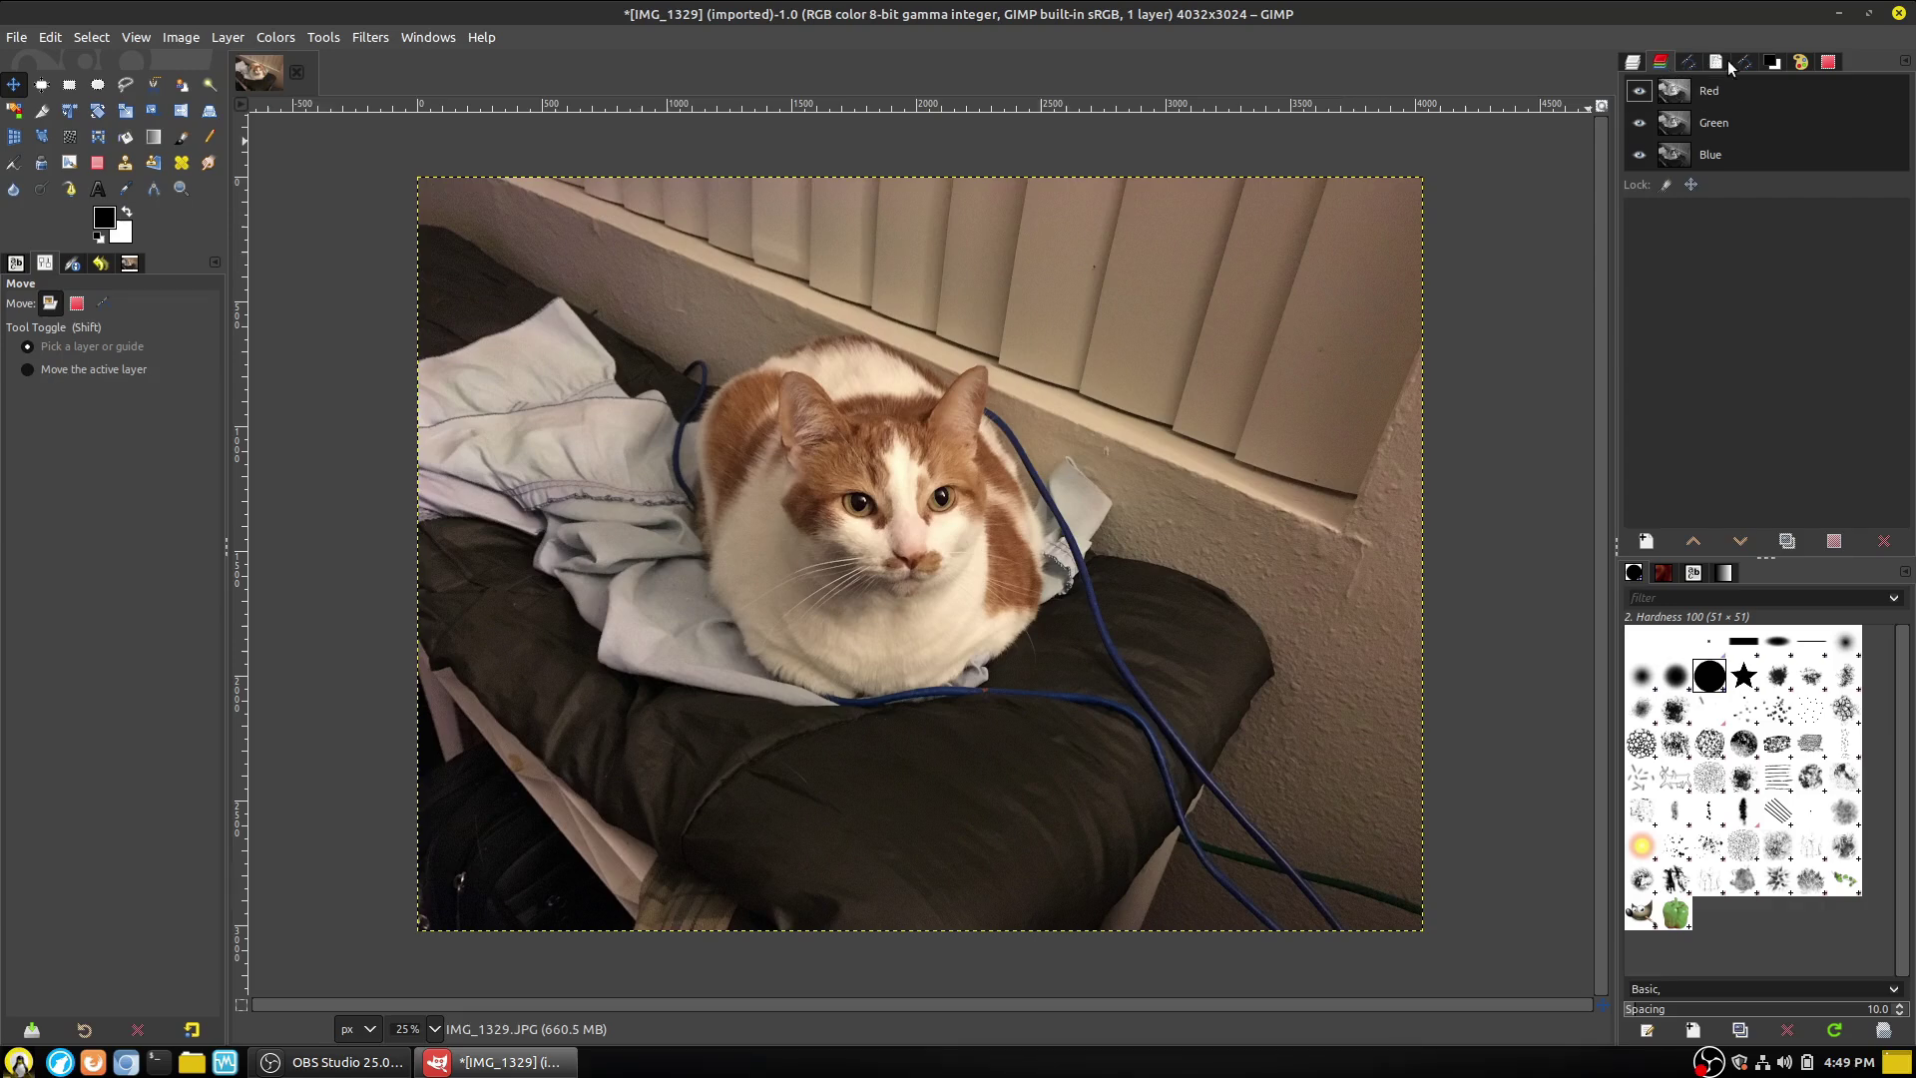
left_click(1830, 63)
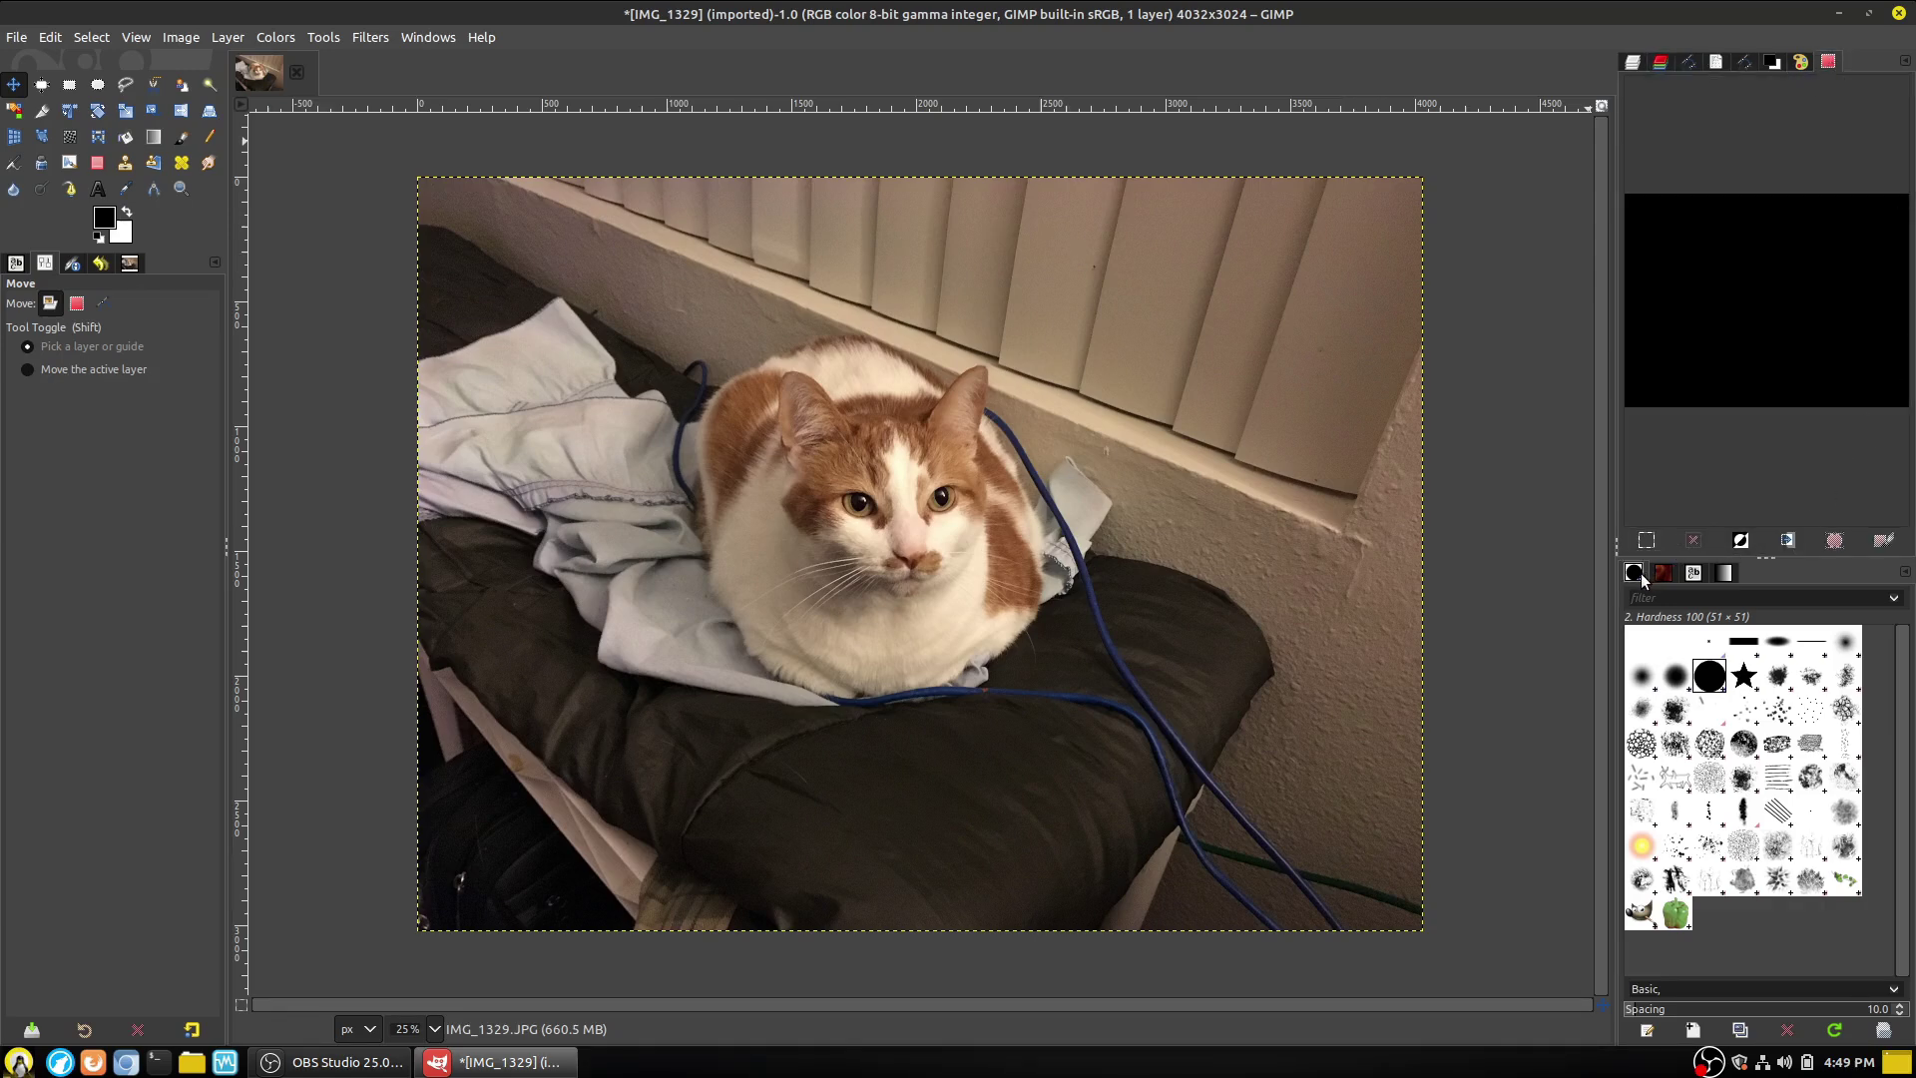
left_click(1725, 575)
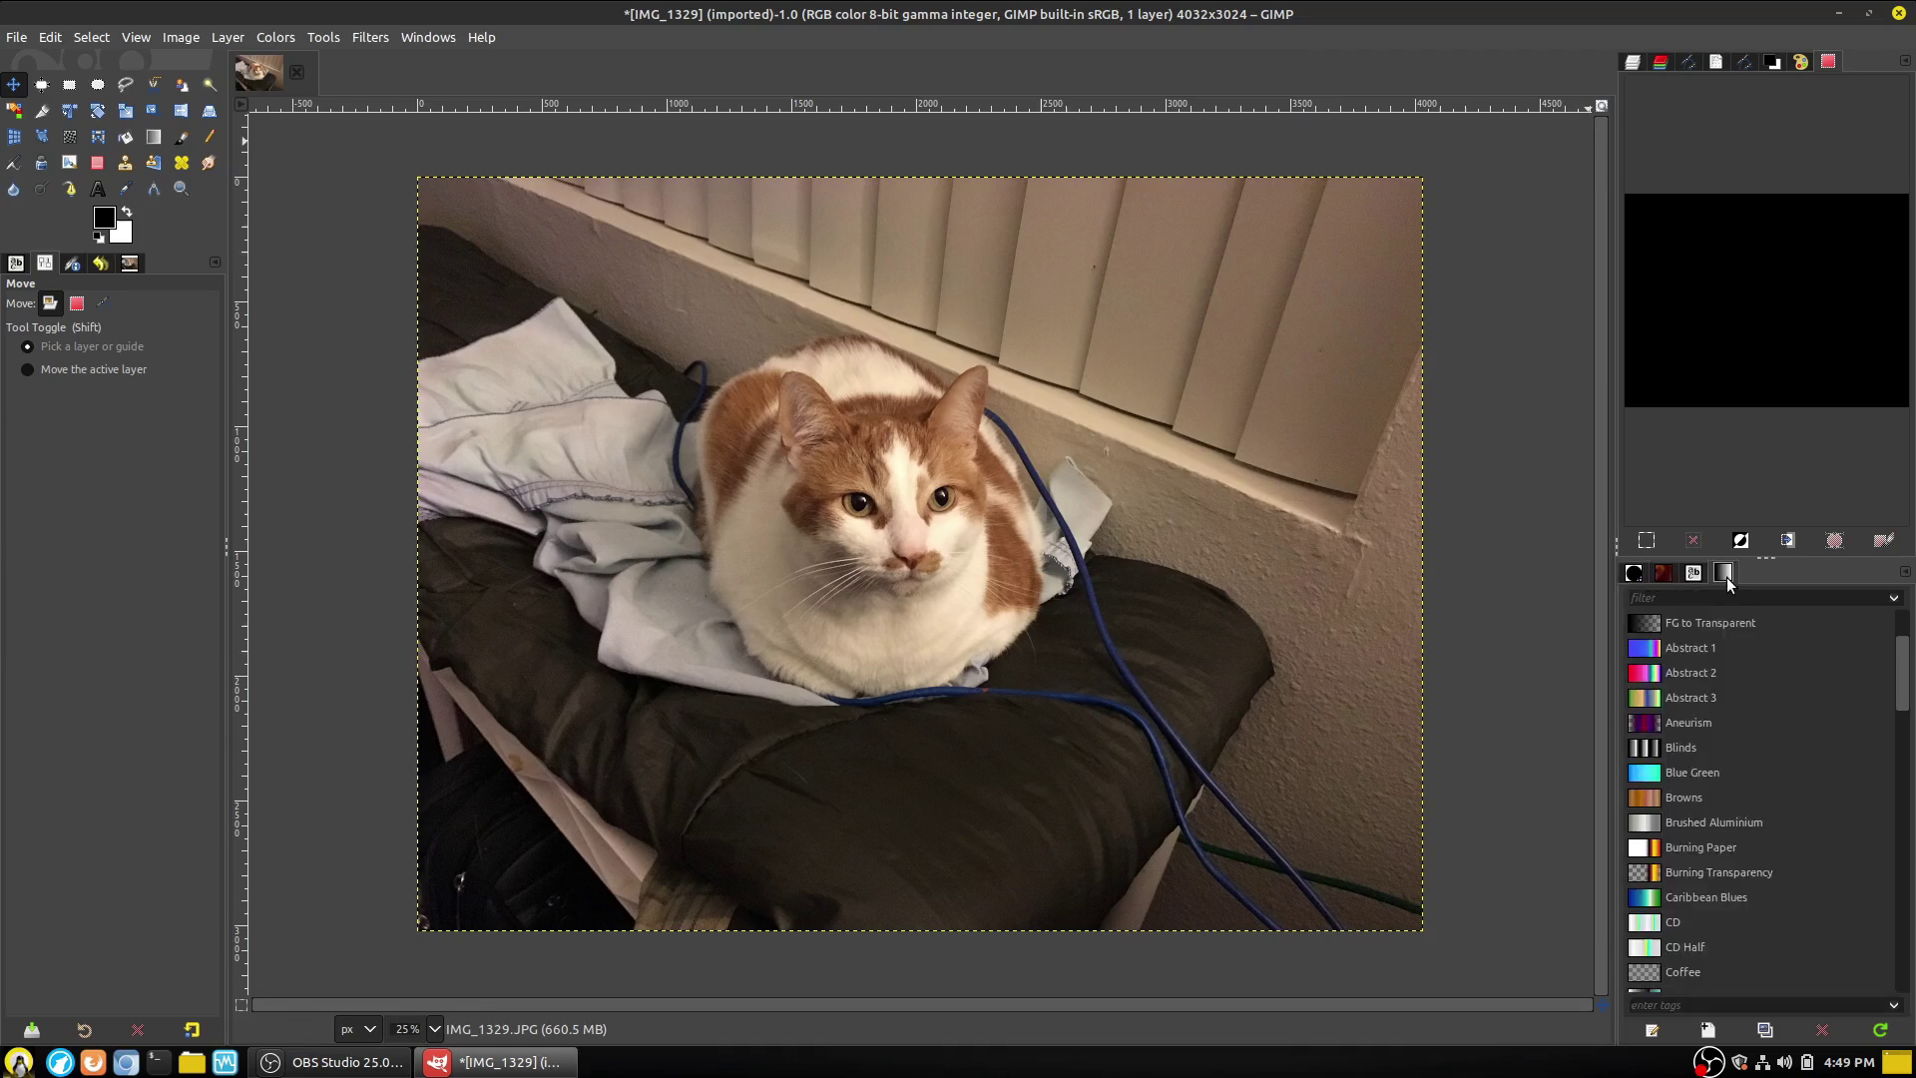
left_click(1634, 574)
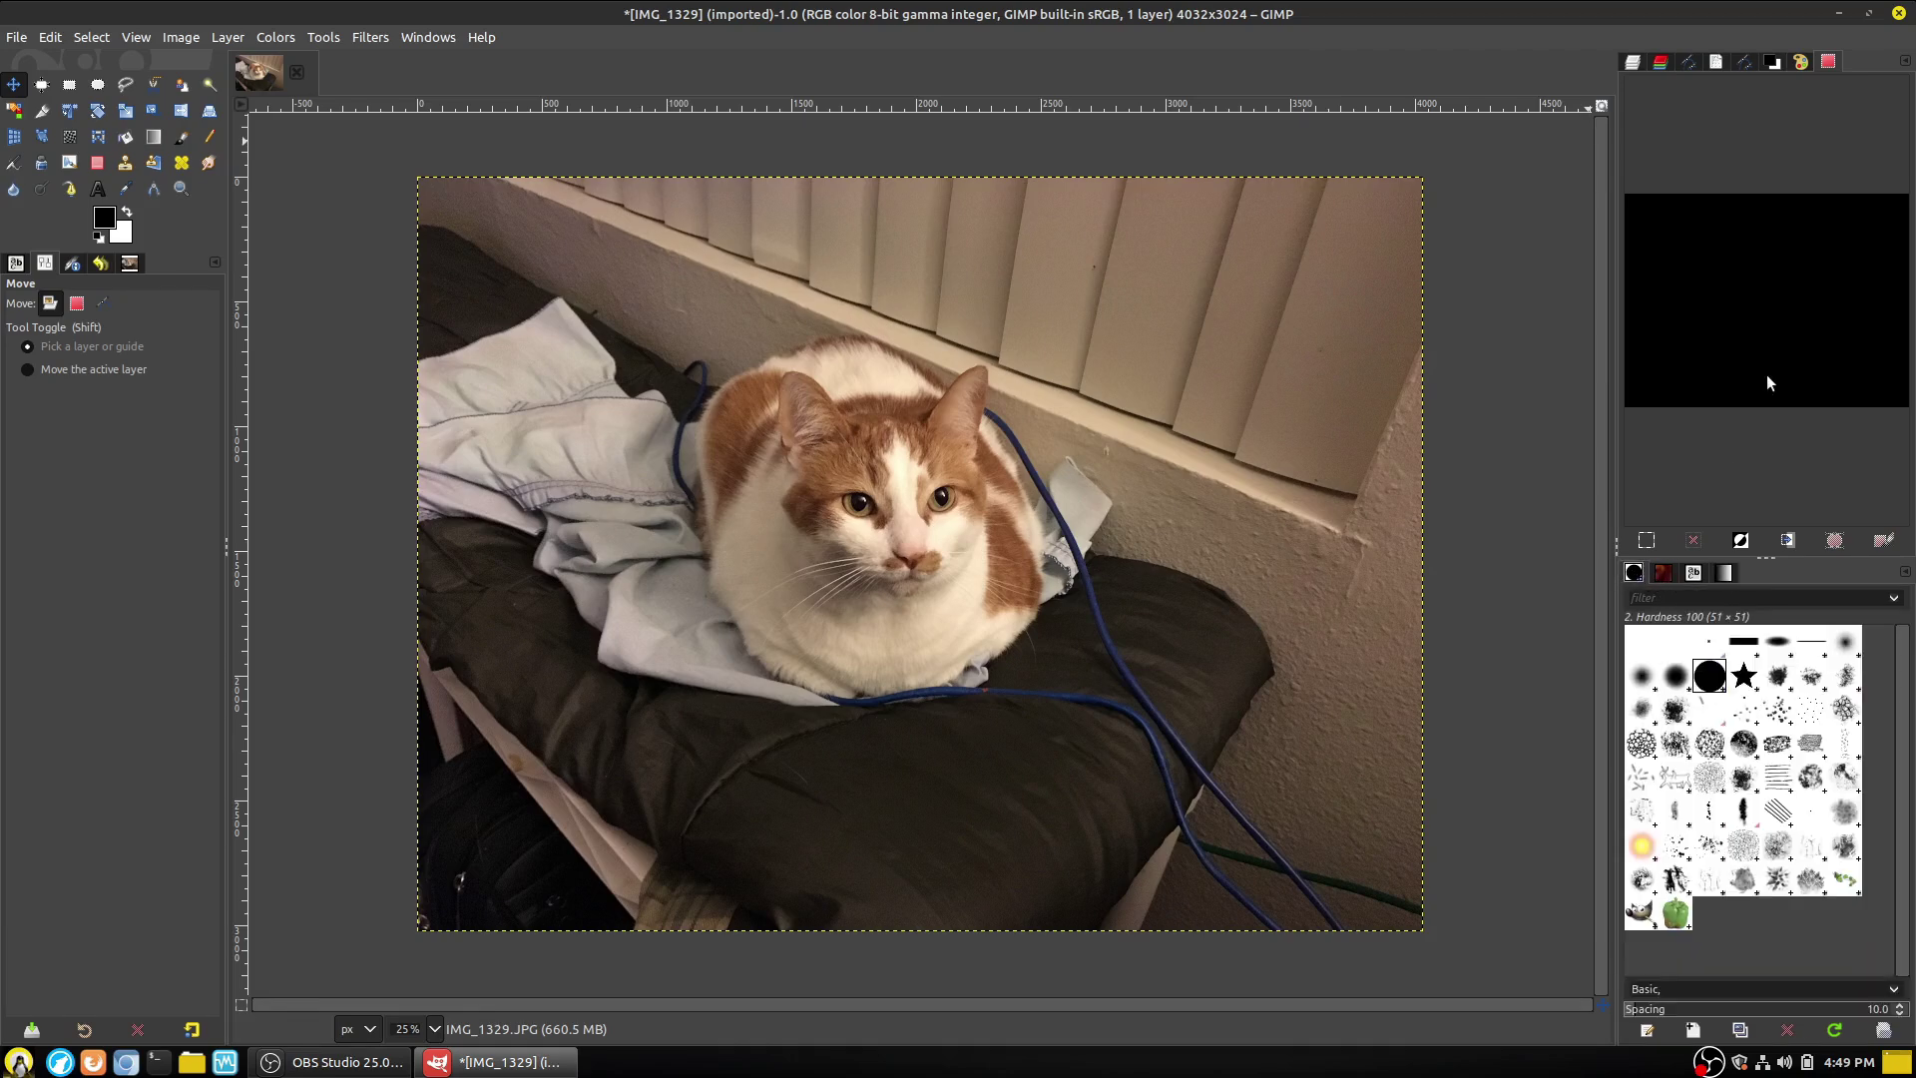
left_click(1633, 61)
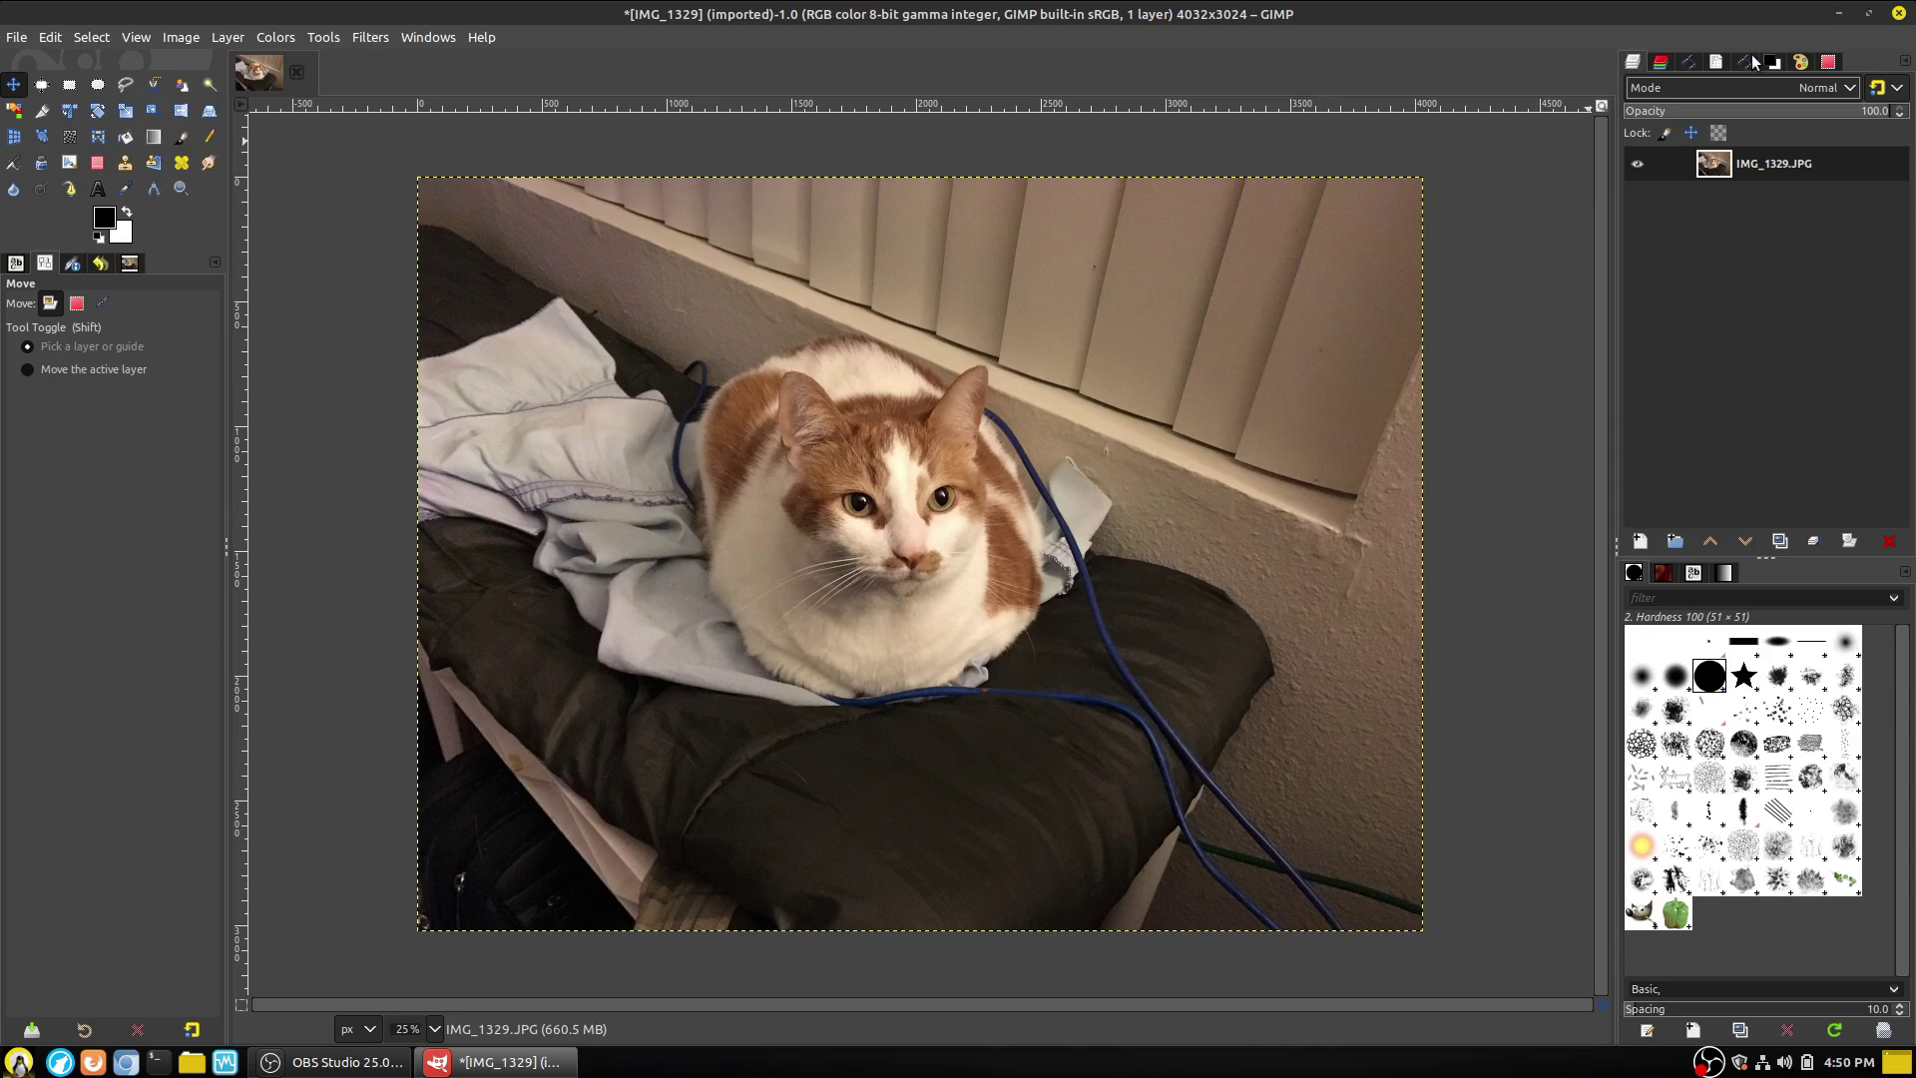
Show the Layers panel in the dock from the dock's options menu.
left_click(1906, 62)
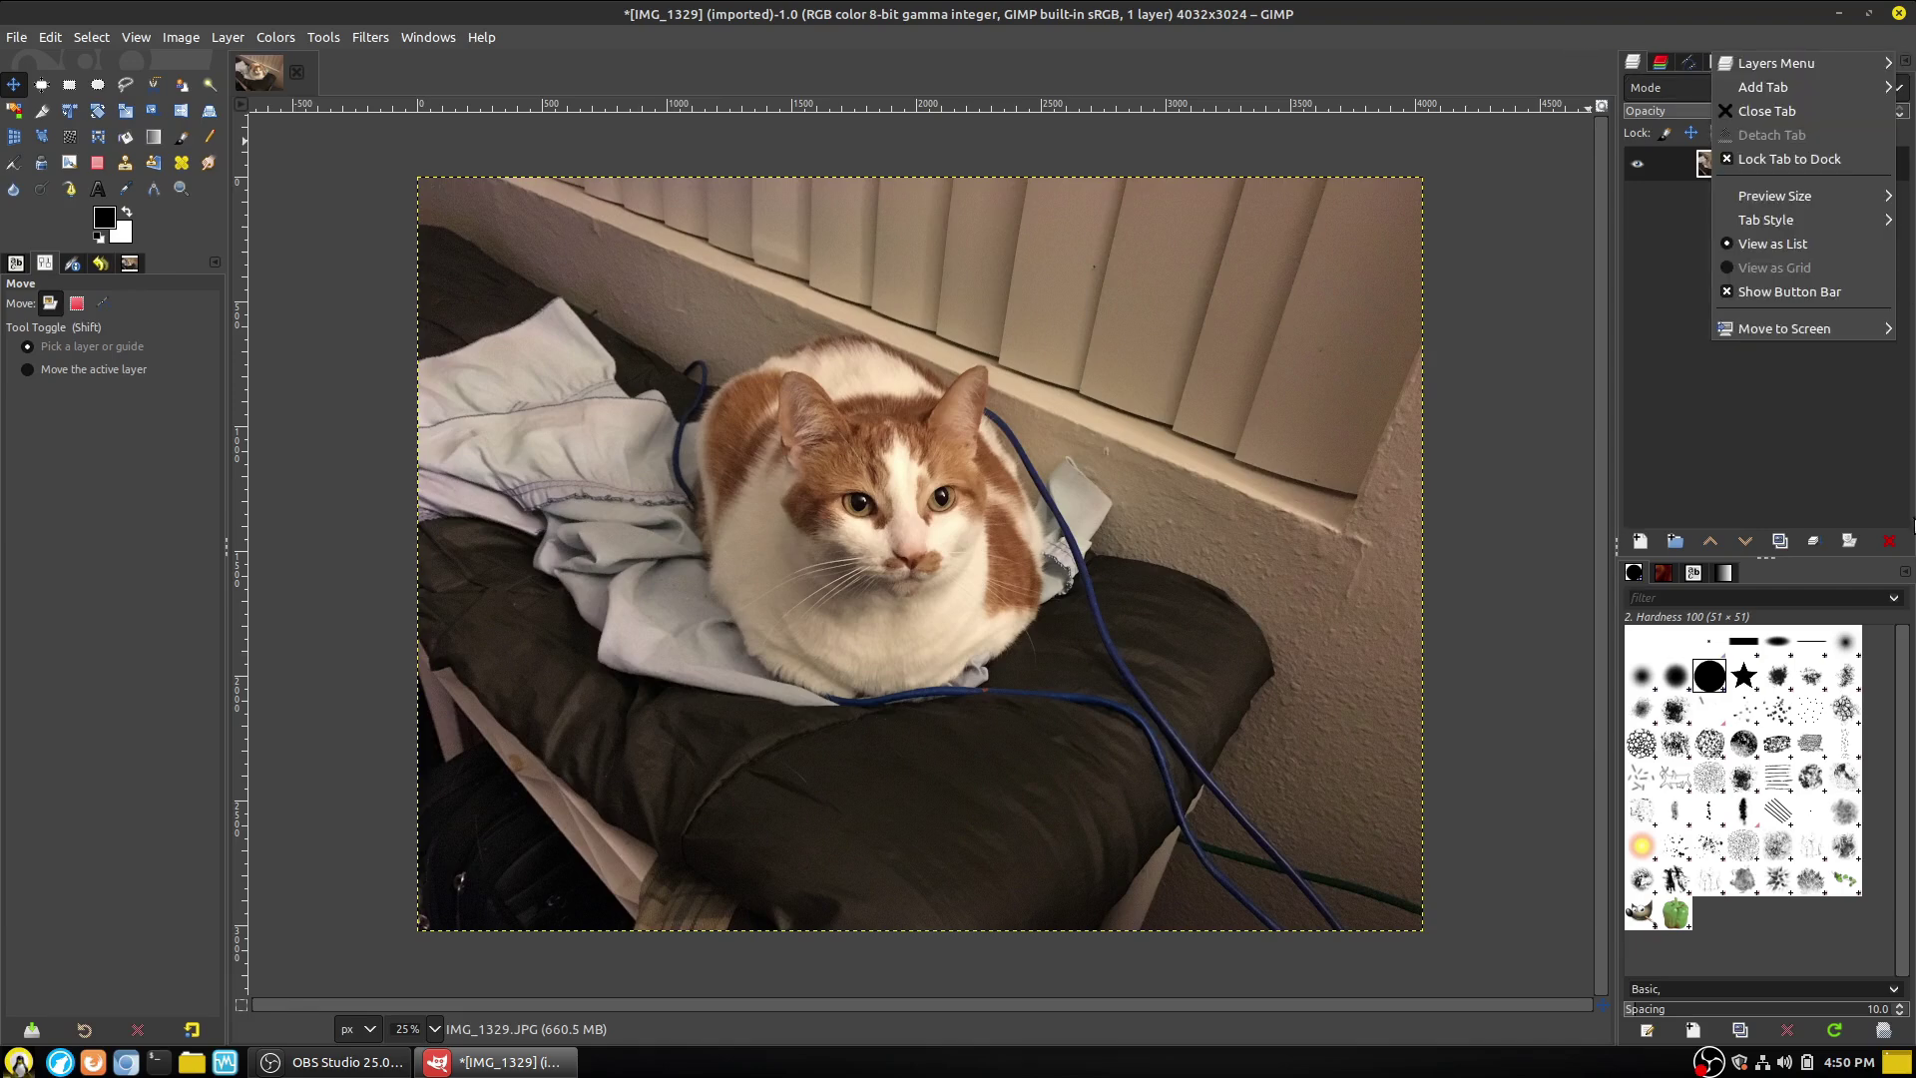
mouse_move(1823, 93)
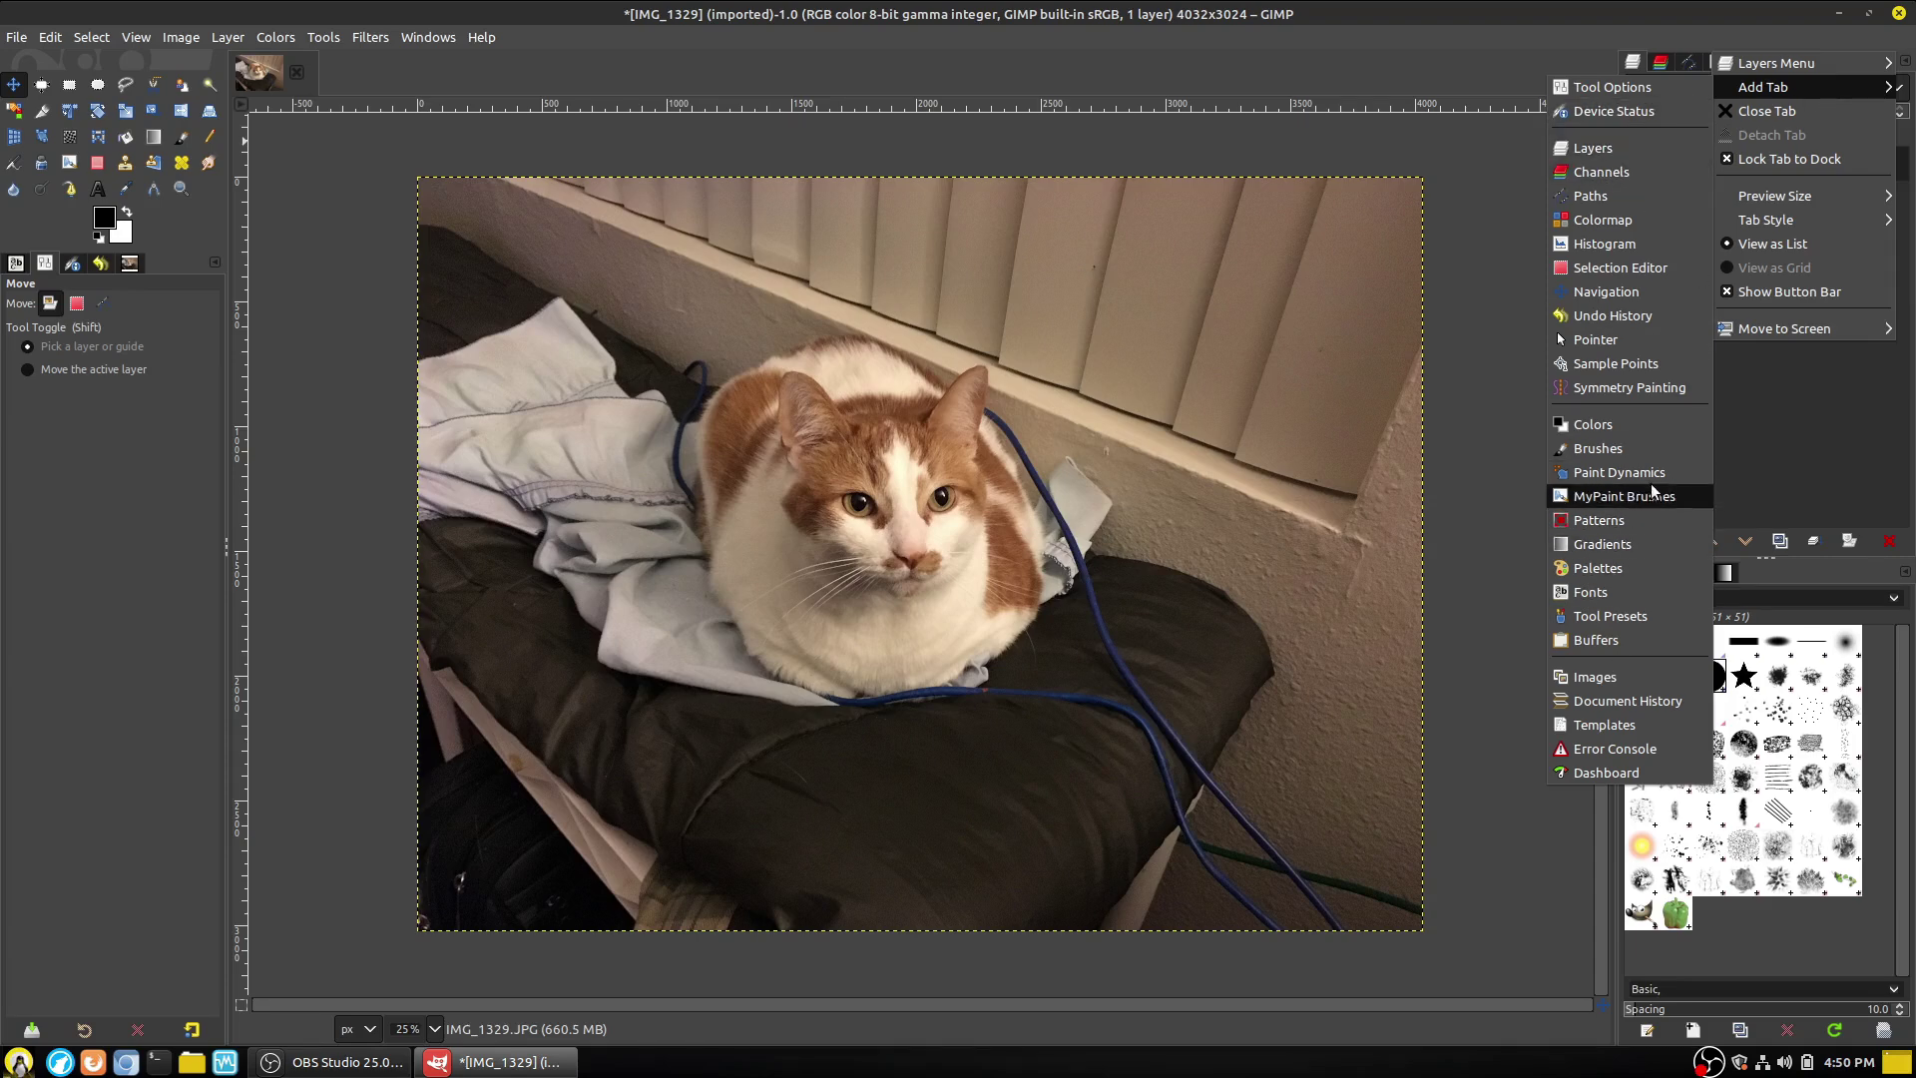
left_click(1799, 428)
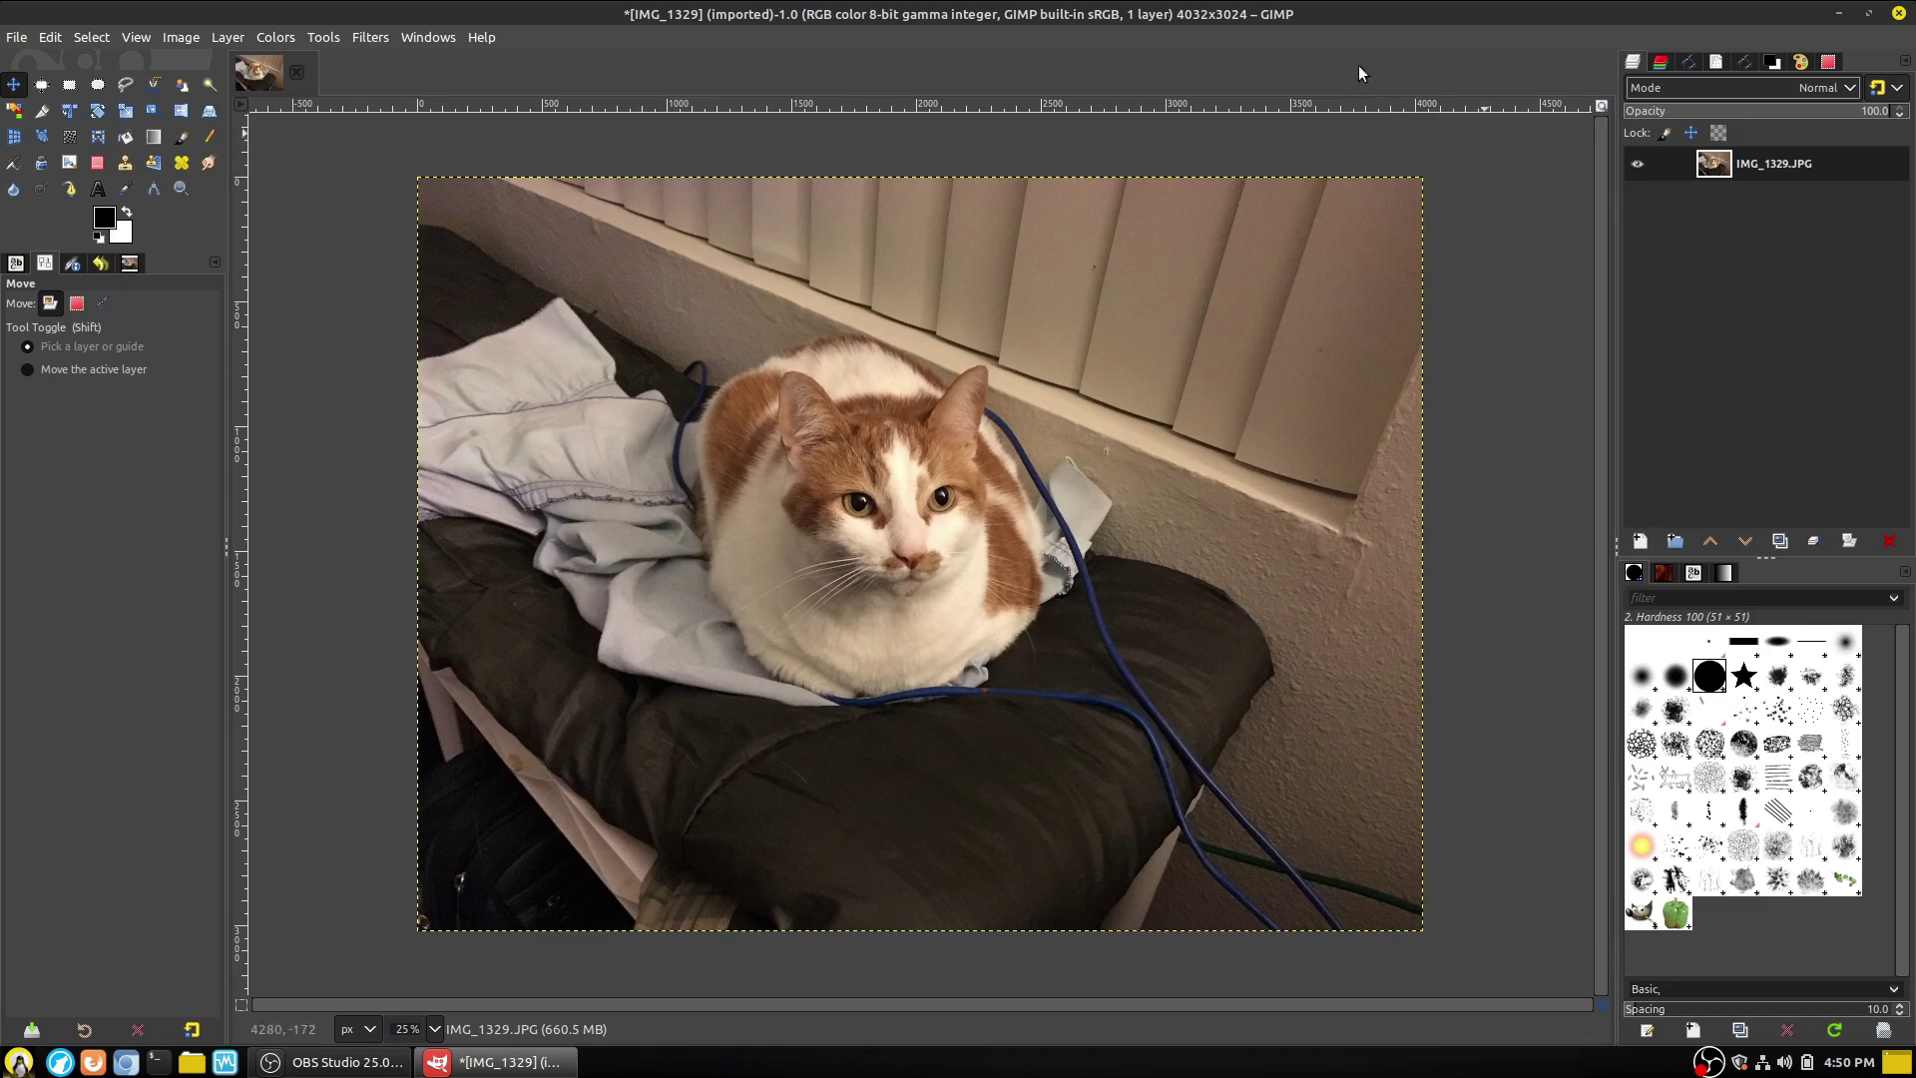
Look through the Layer menu and the cat layer's context menu without choosing anything.
left_click(227, 37)
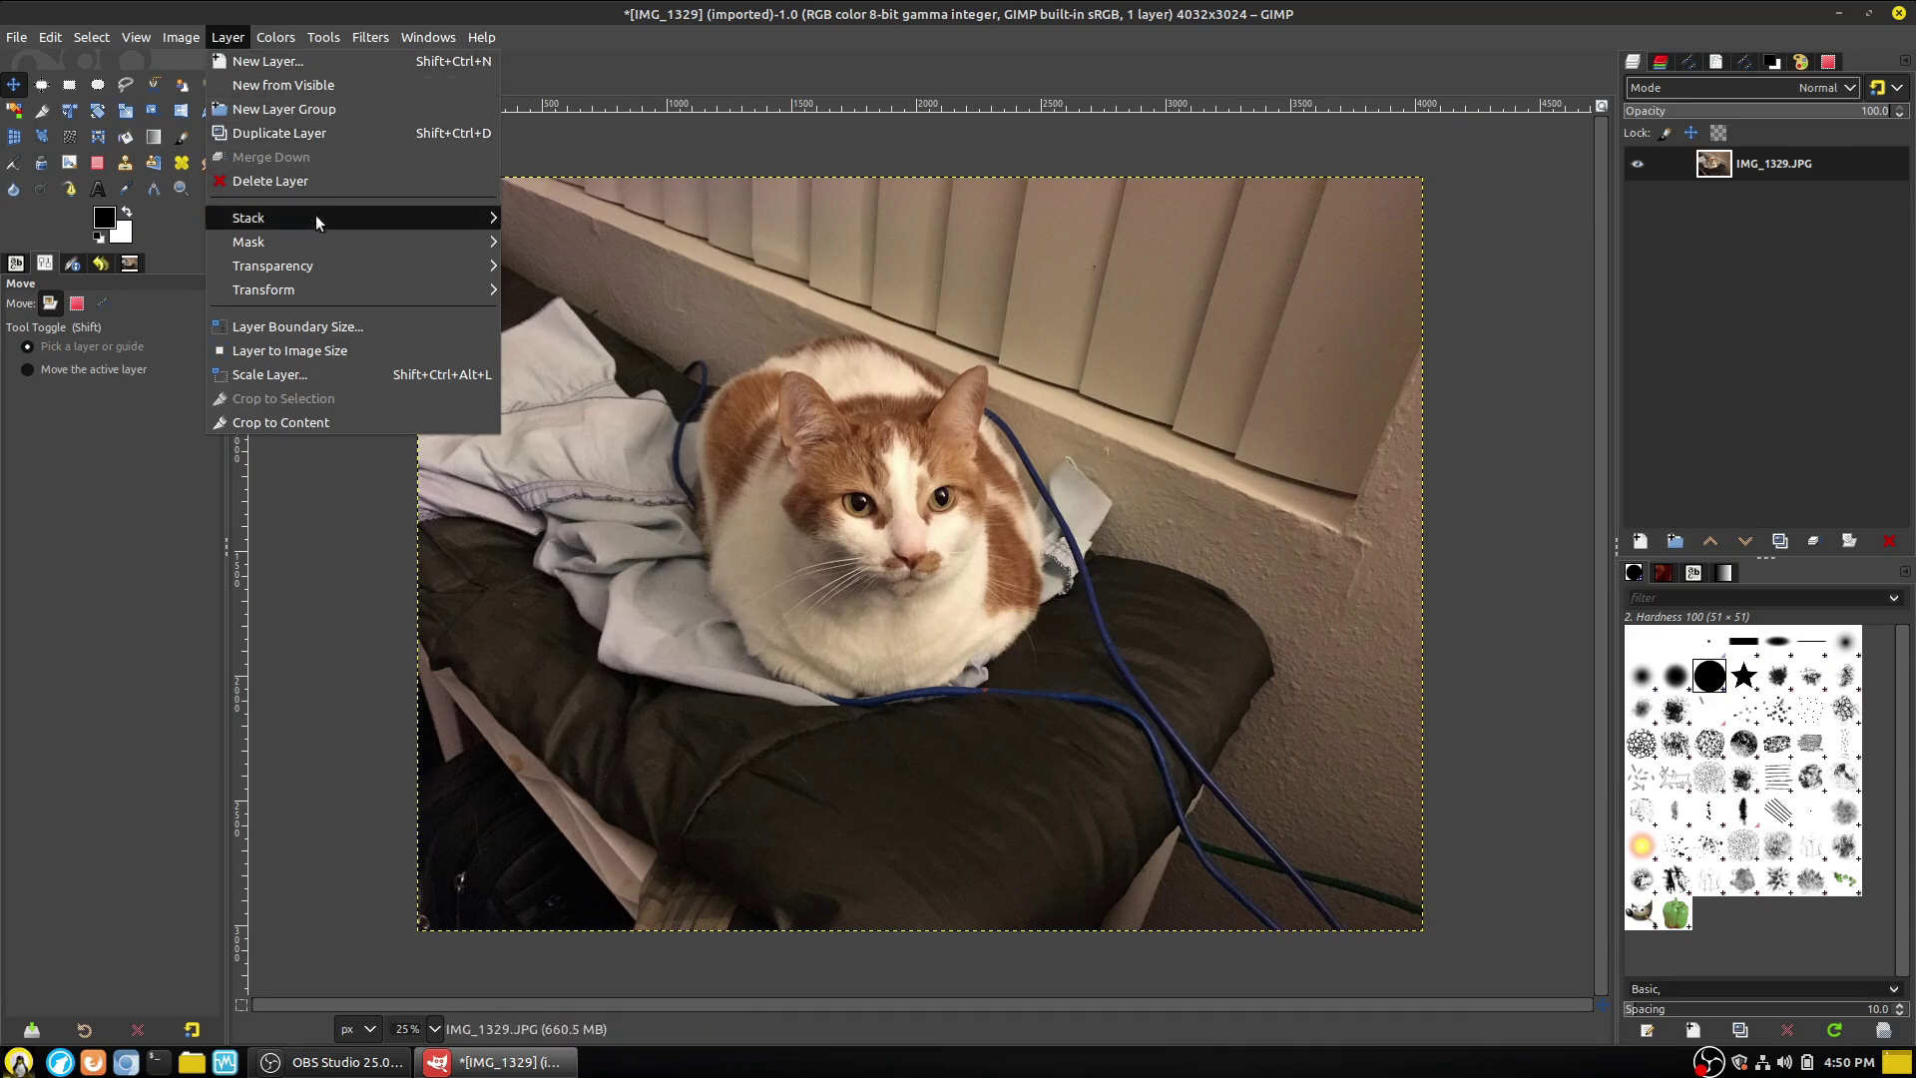
mouse_move(311, 247)
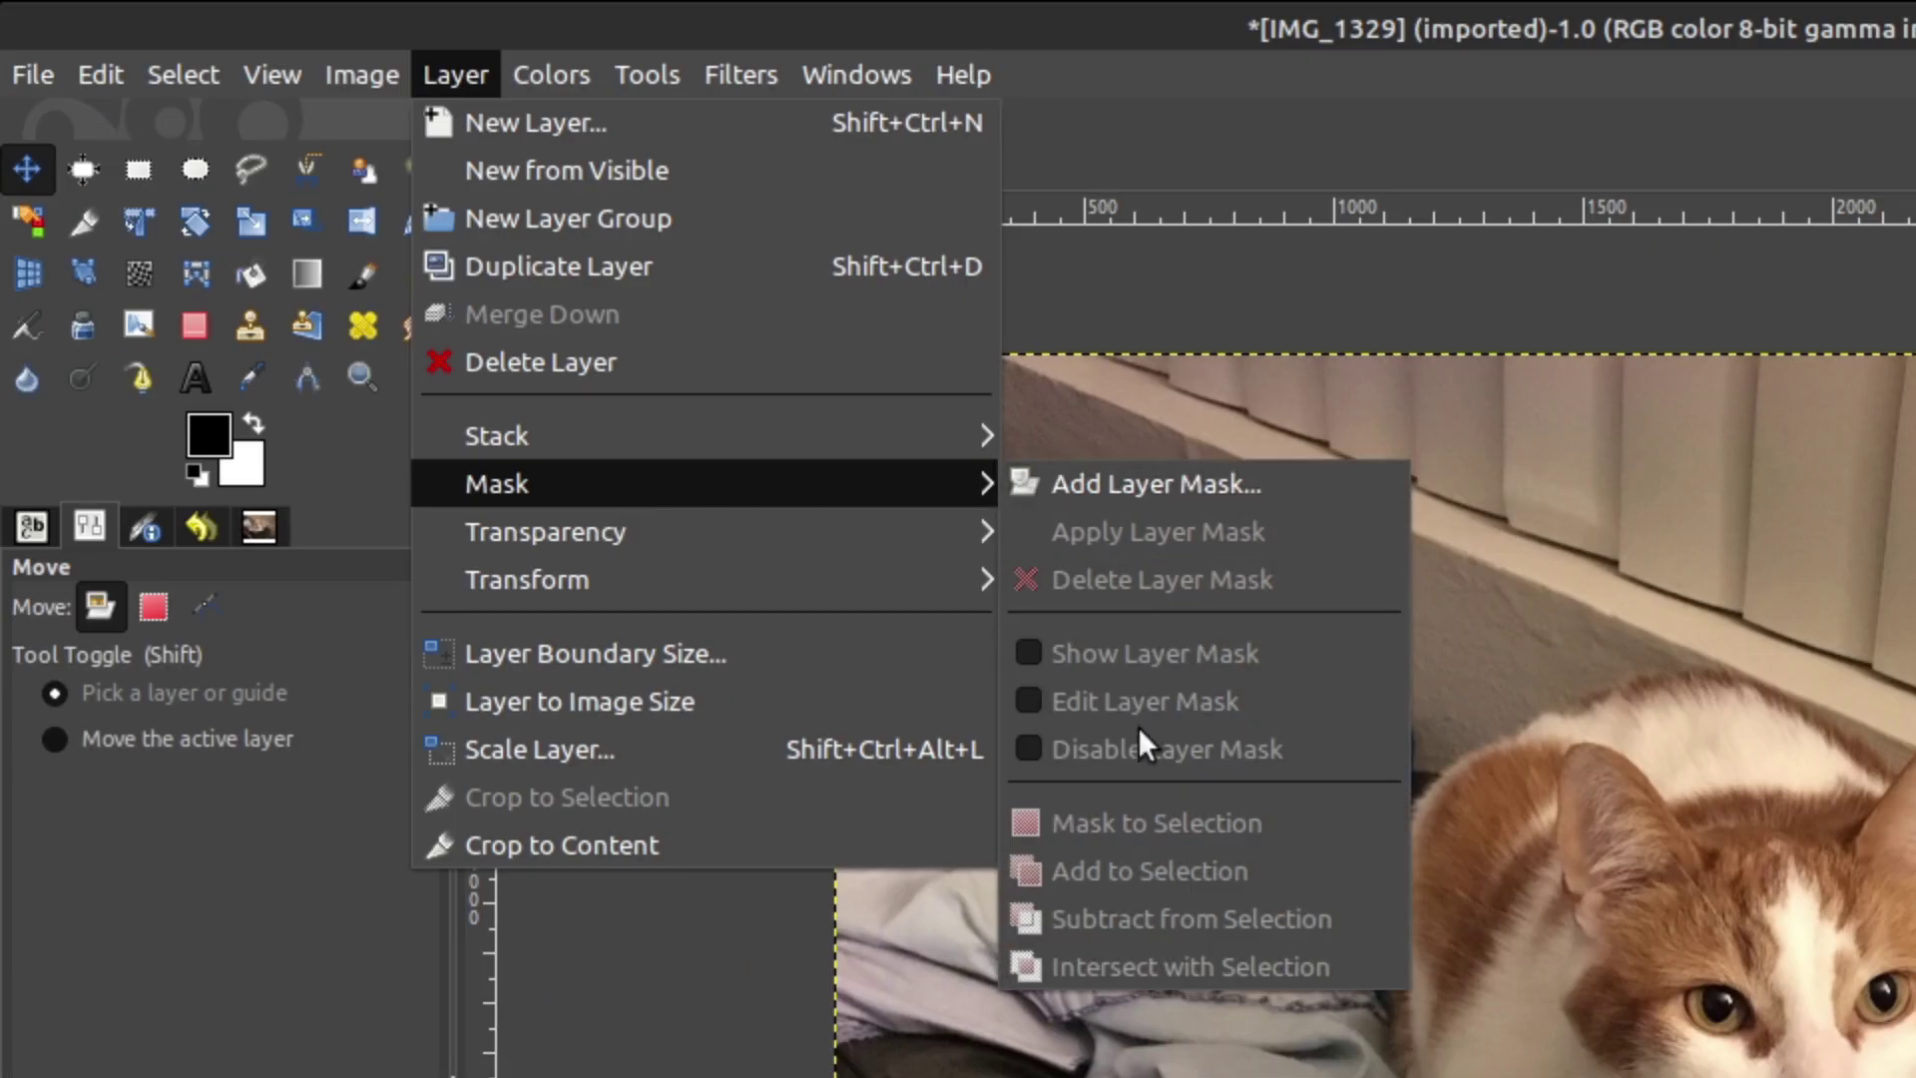
key("Escape")
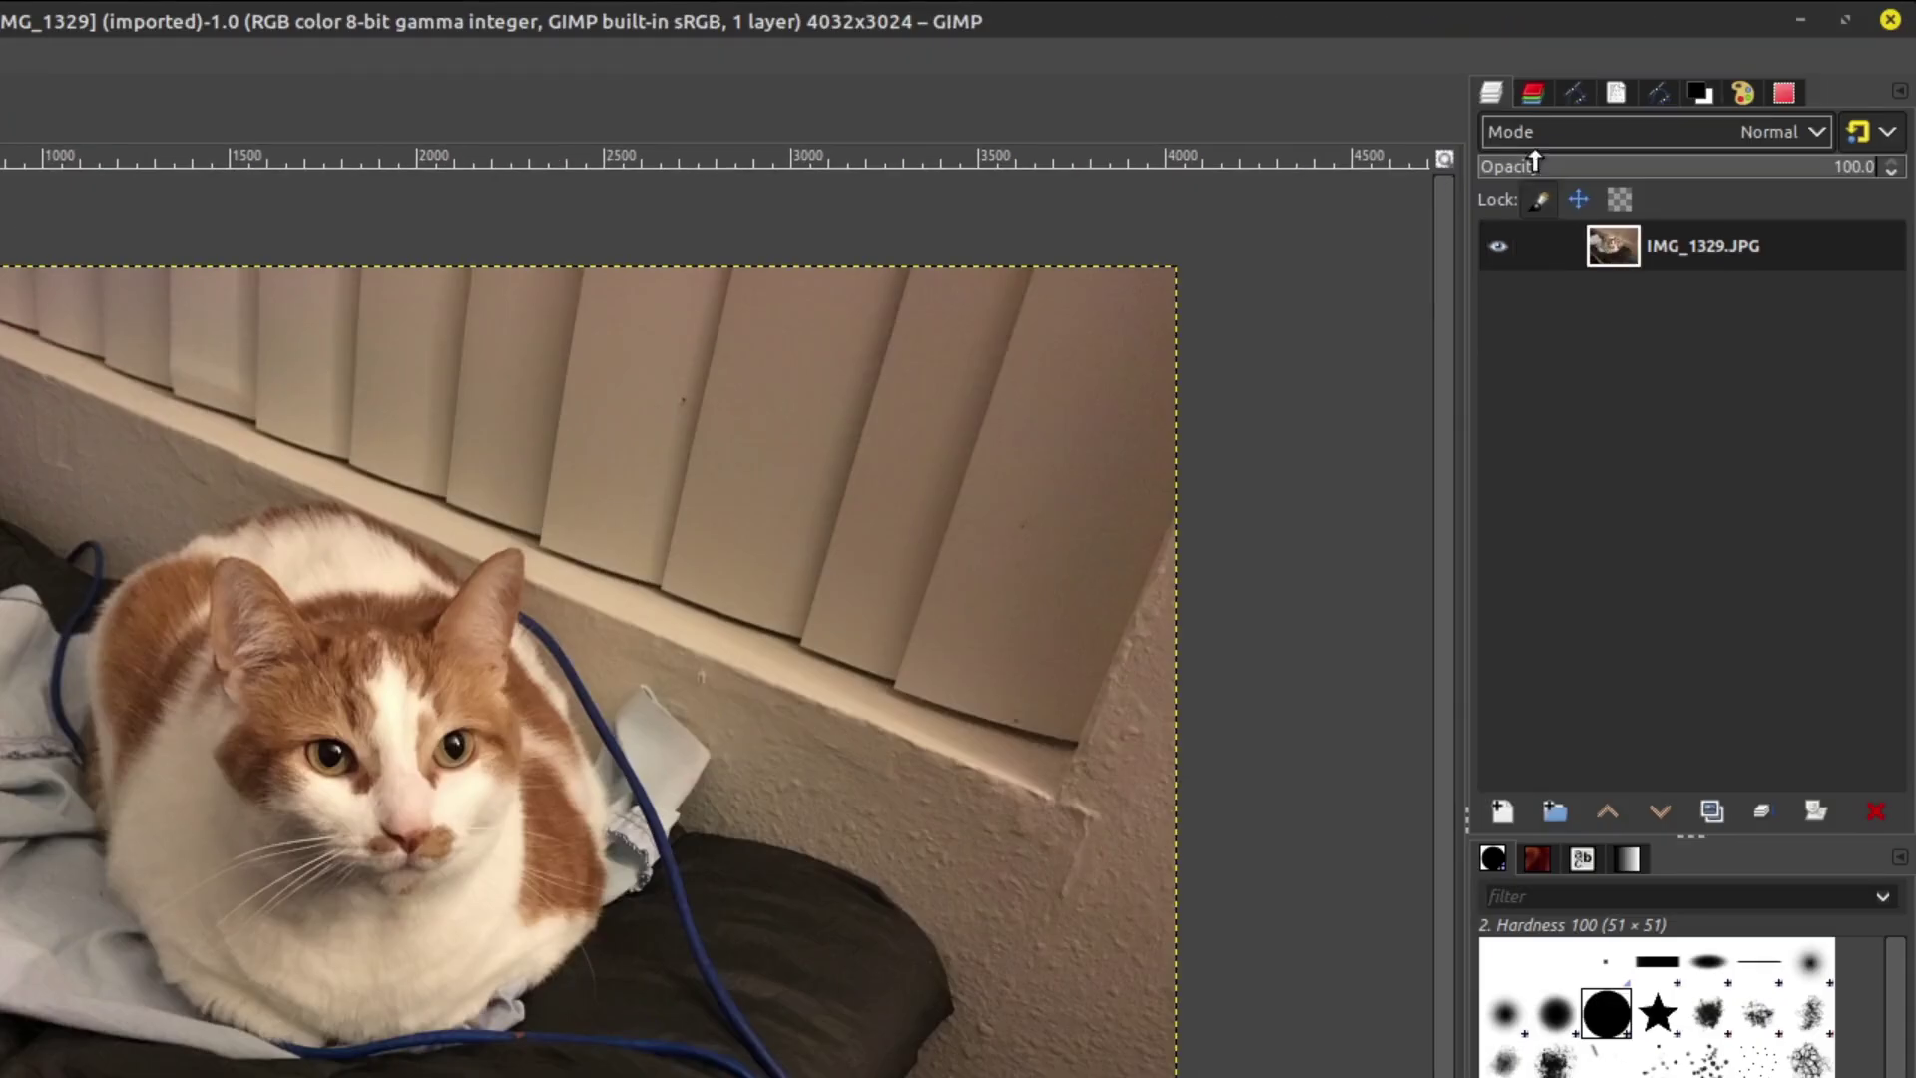
right_click(1619, 251)
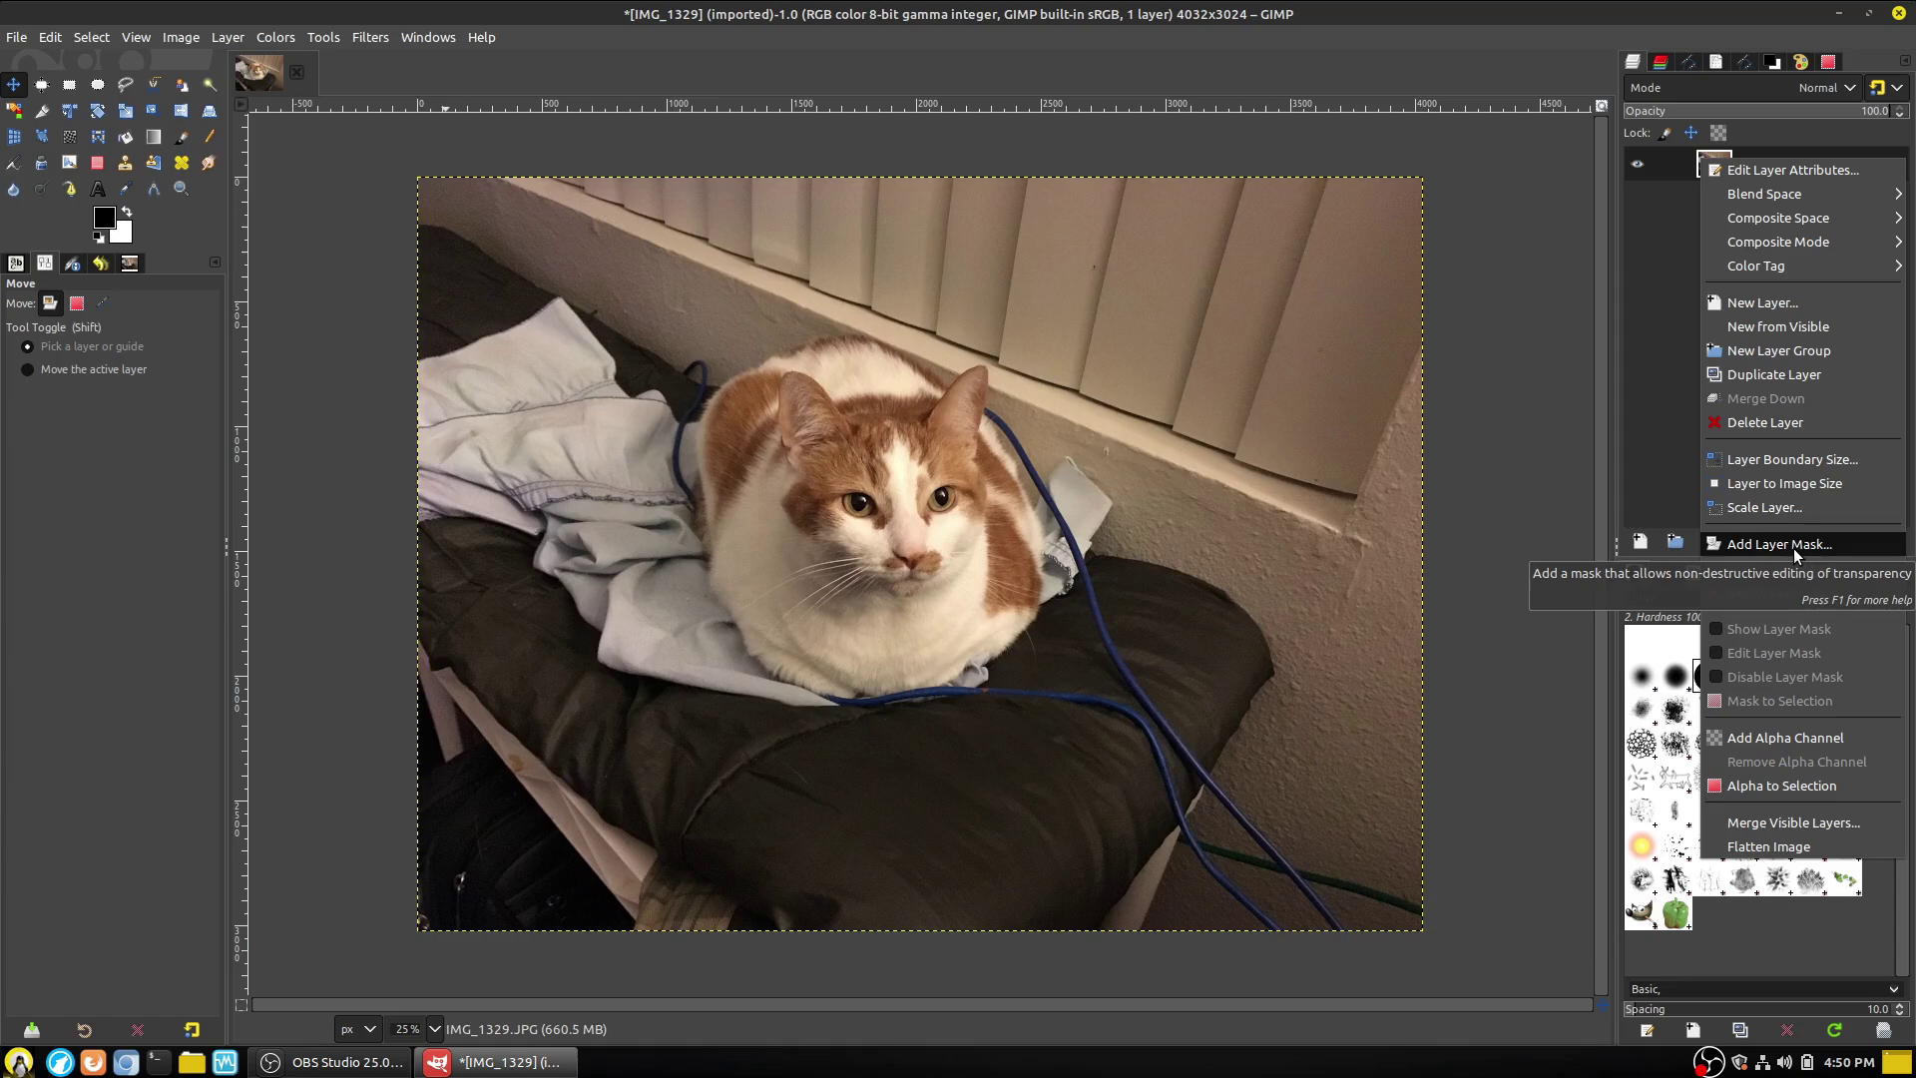
left_click(1678, 390)
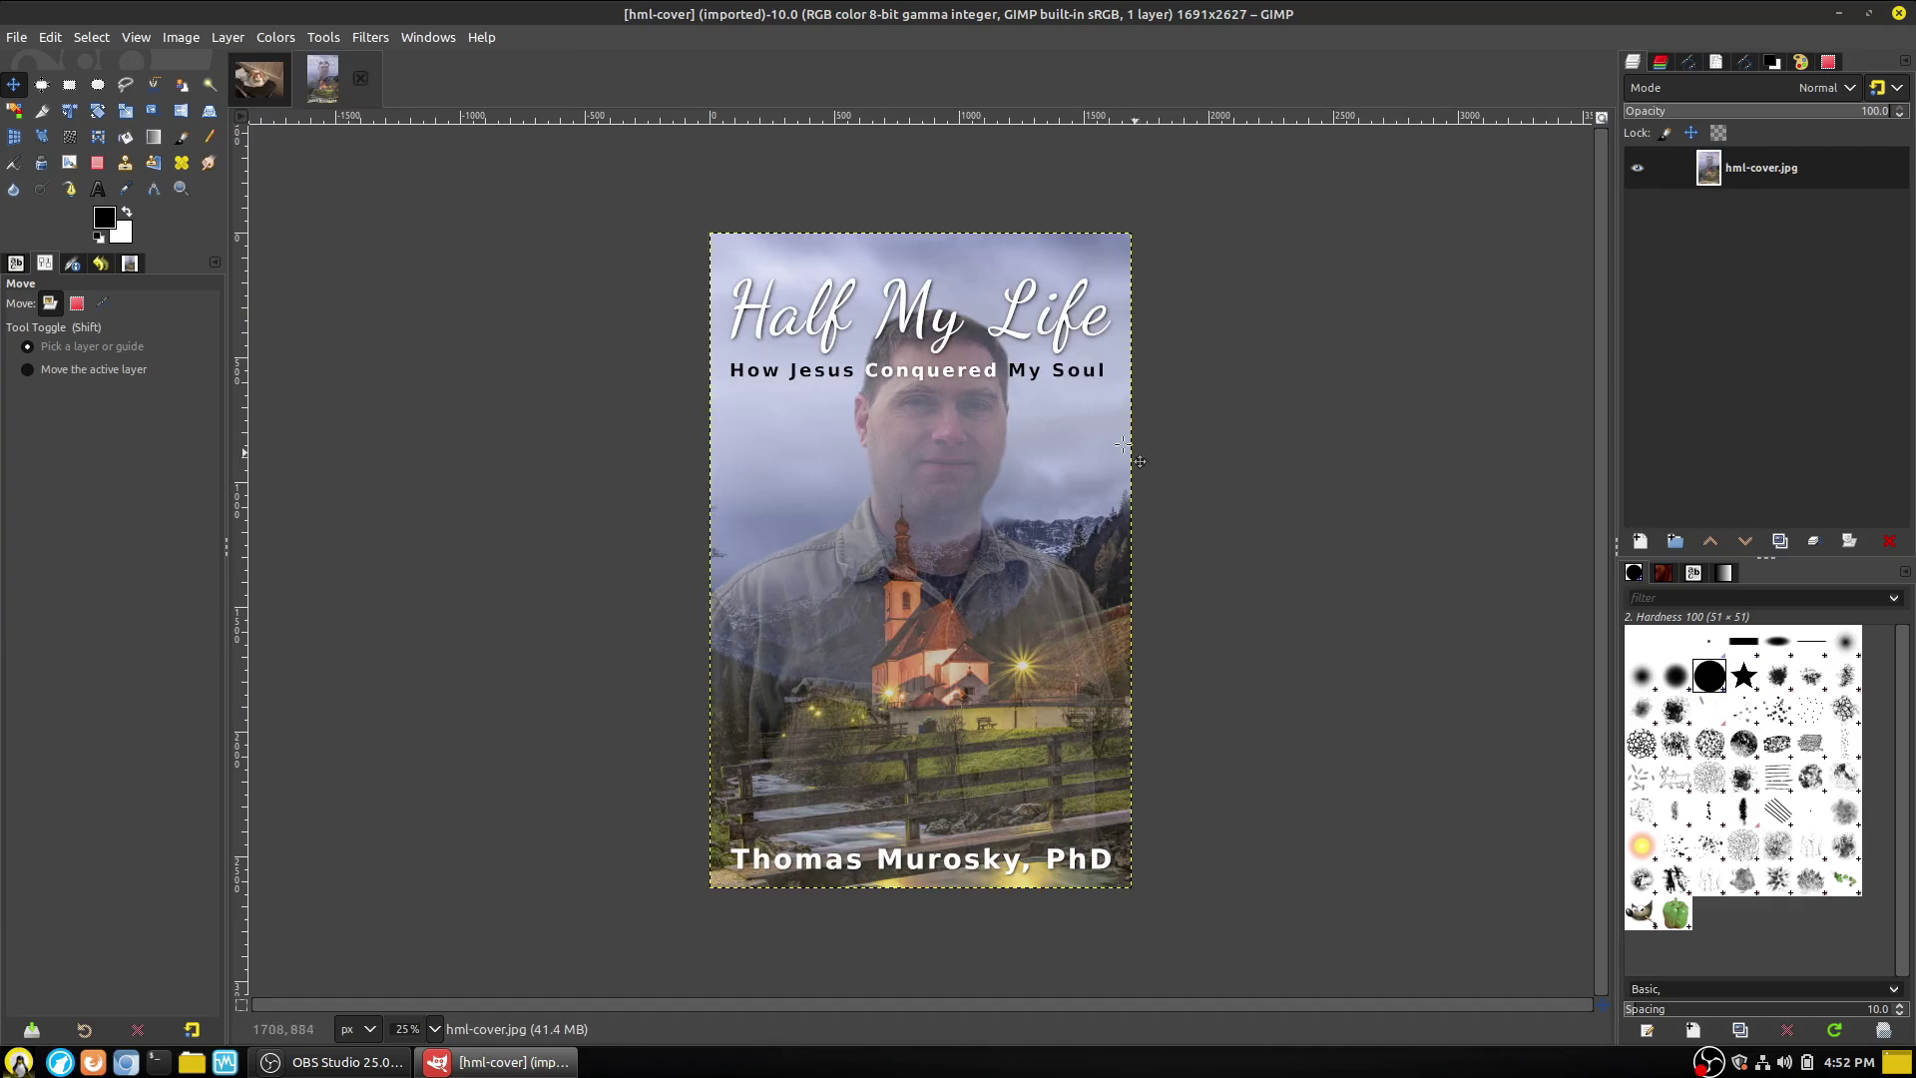
Zoom around the hml-cover.jpg book cover, then close that image.
key("shift+m")
scroll(913, 305, "up", 2)
scroll(1176, 431, "down", 5)
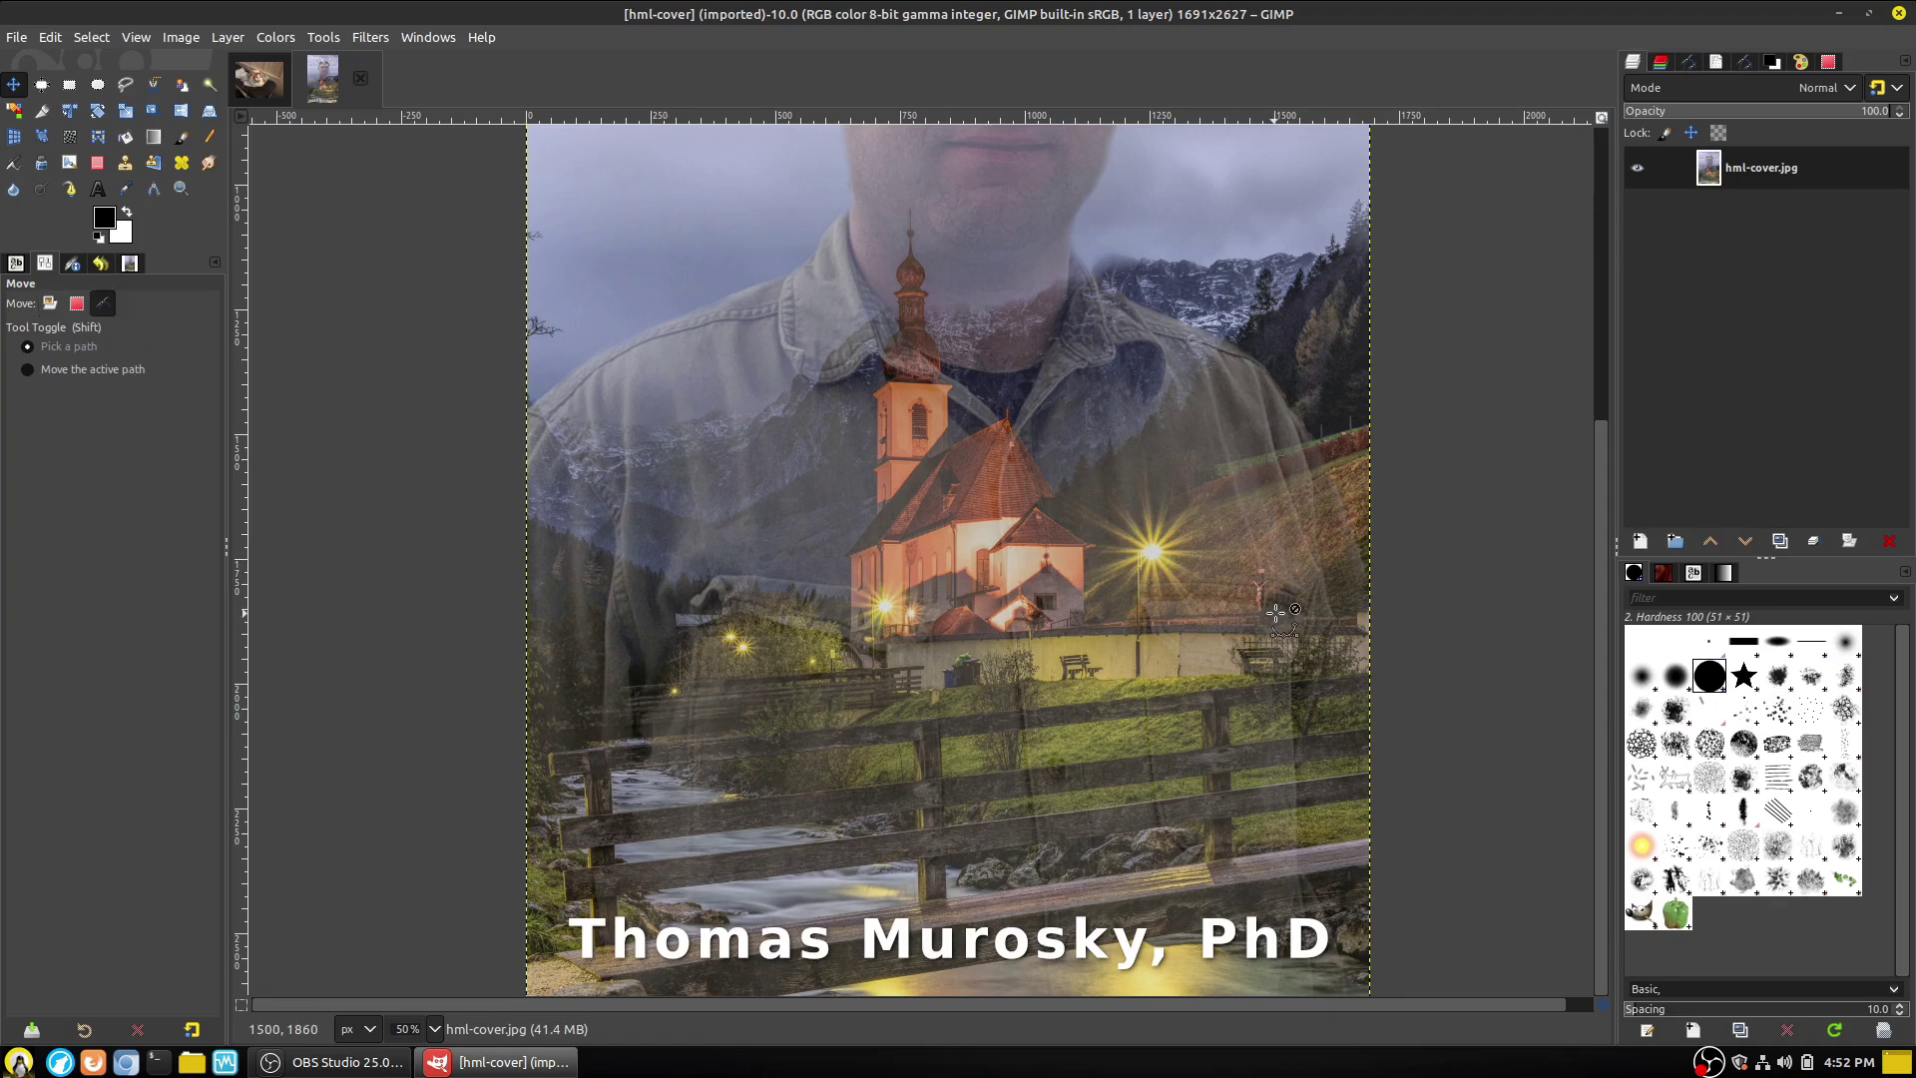
scroll(1277, 610, "down", 1)
scroll(1362, 489, "up", 3)
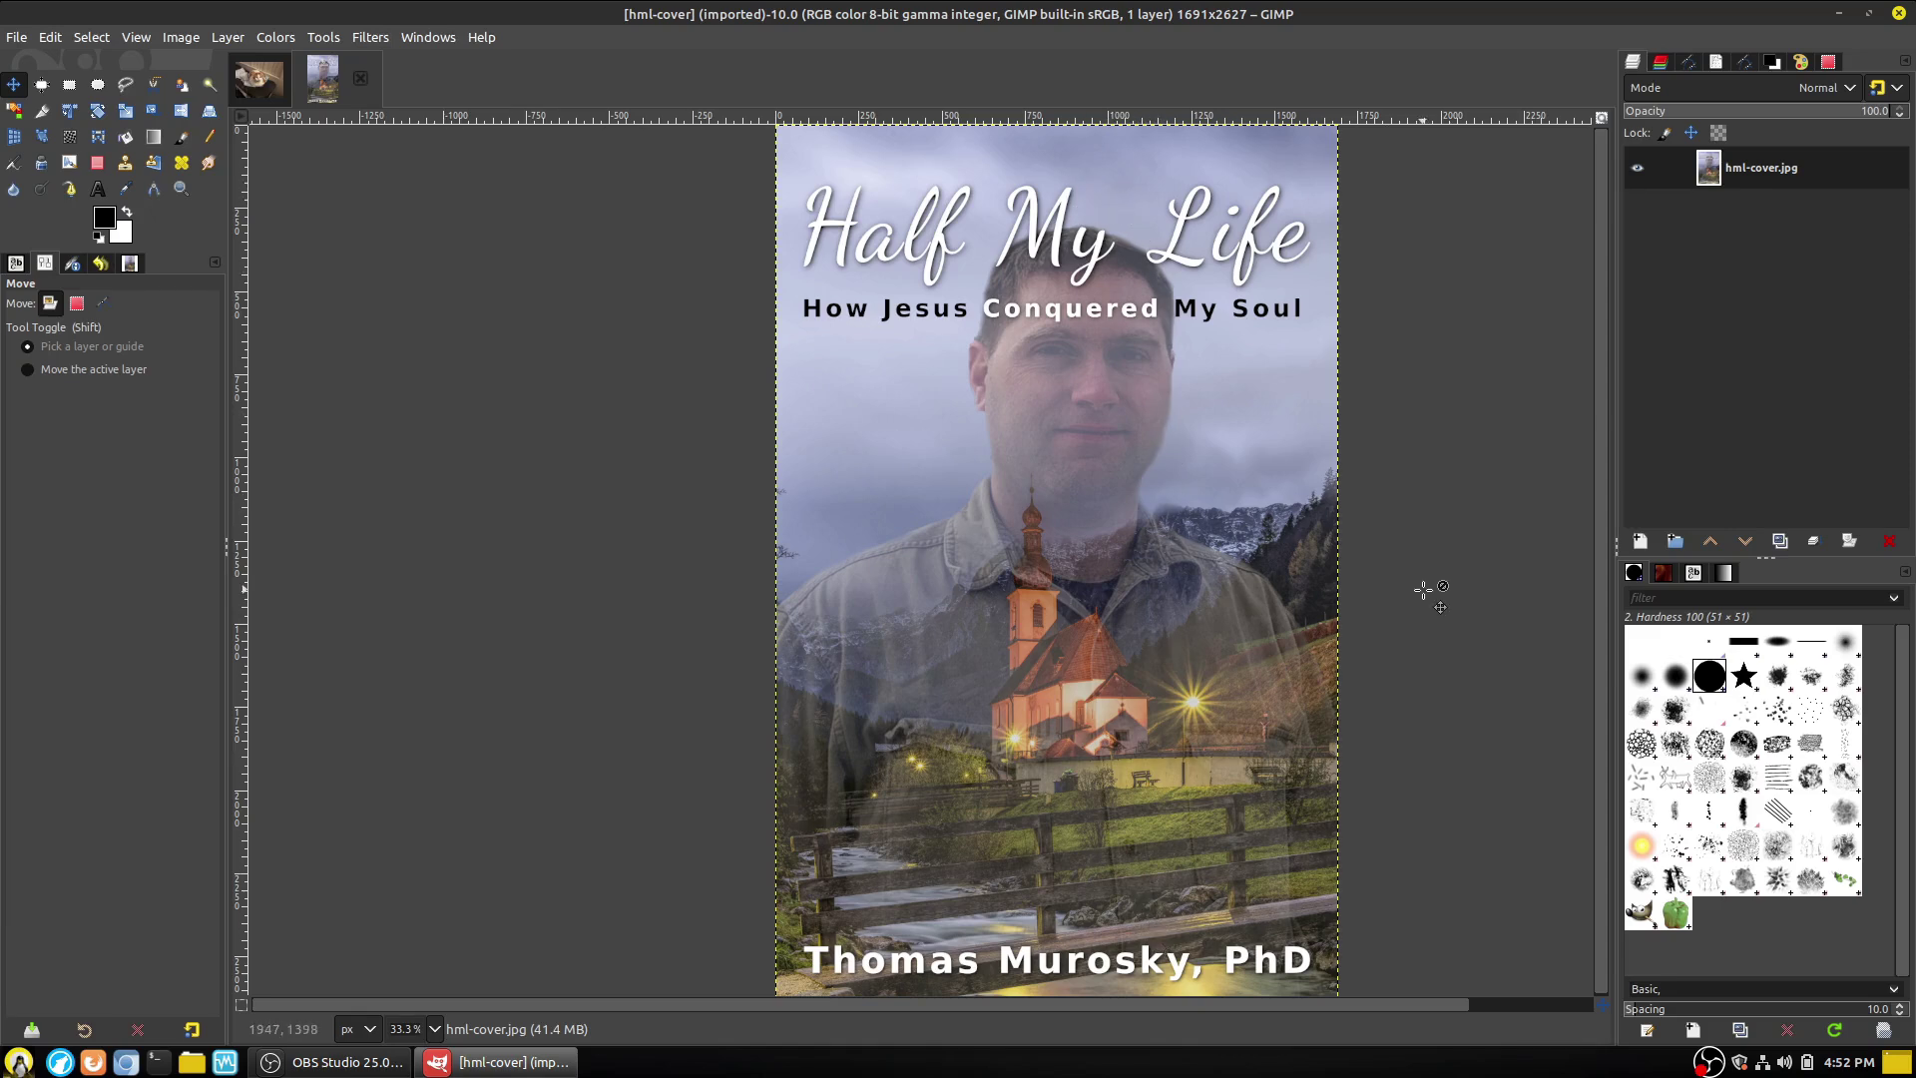
scroll(1383, 584, "down", 1)
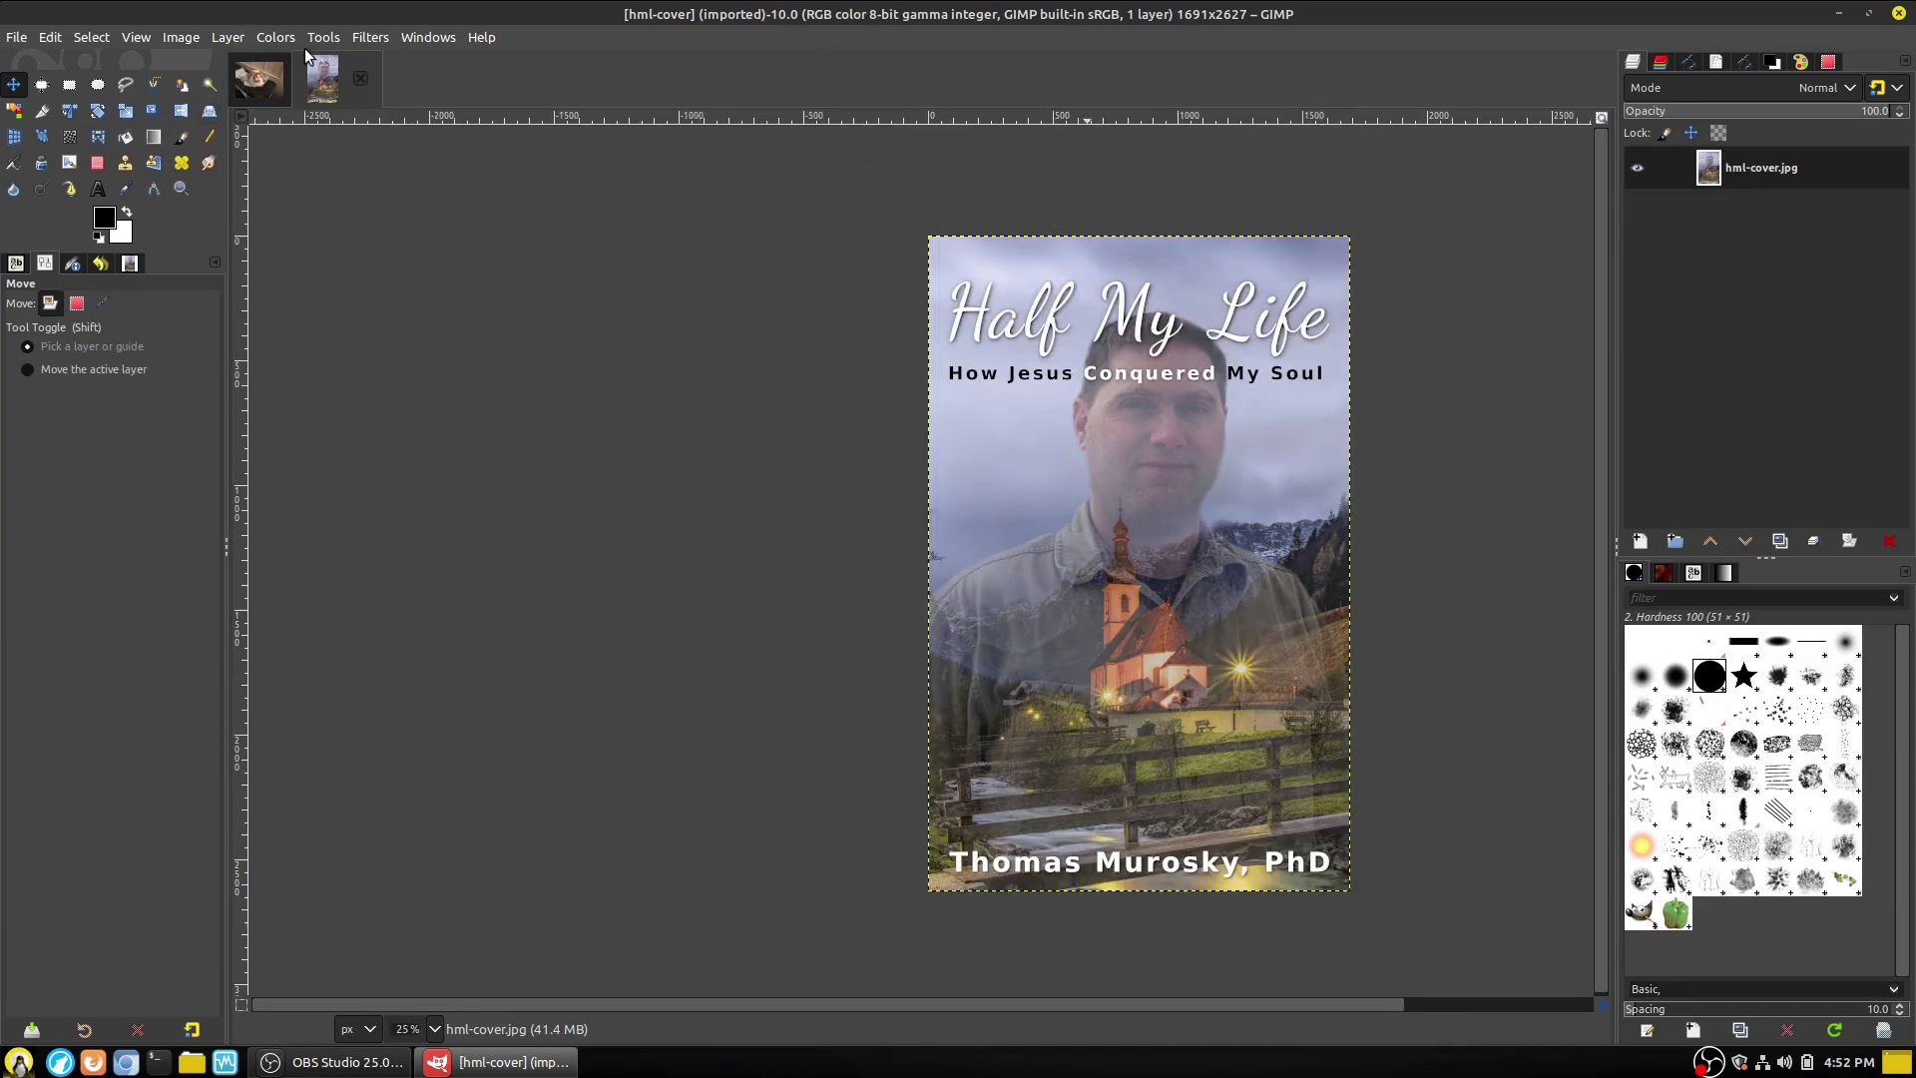
left_click(365, 76)
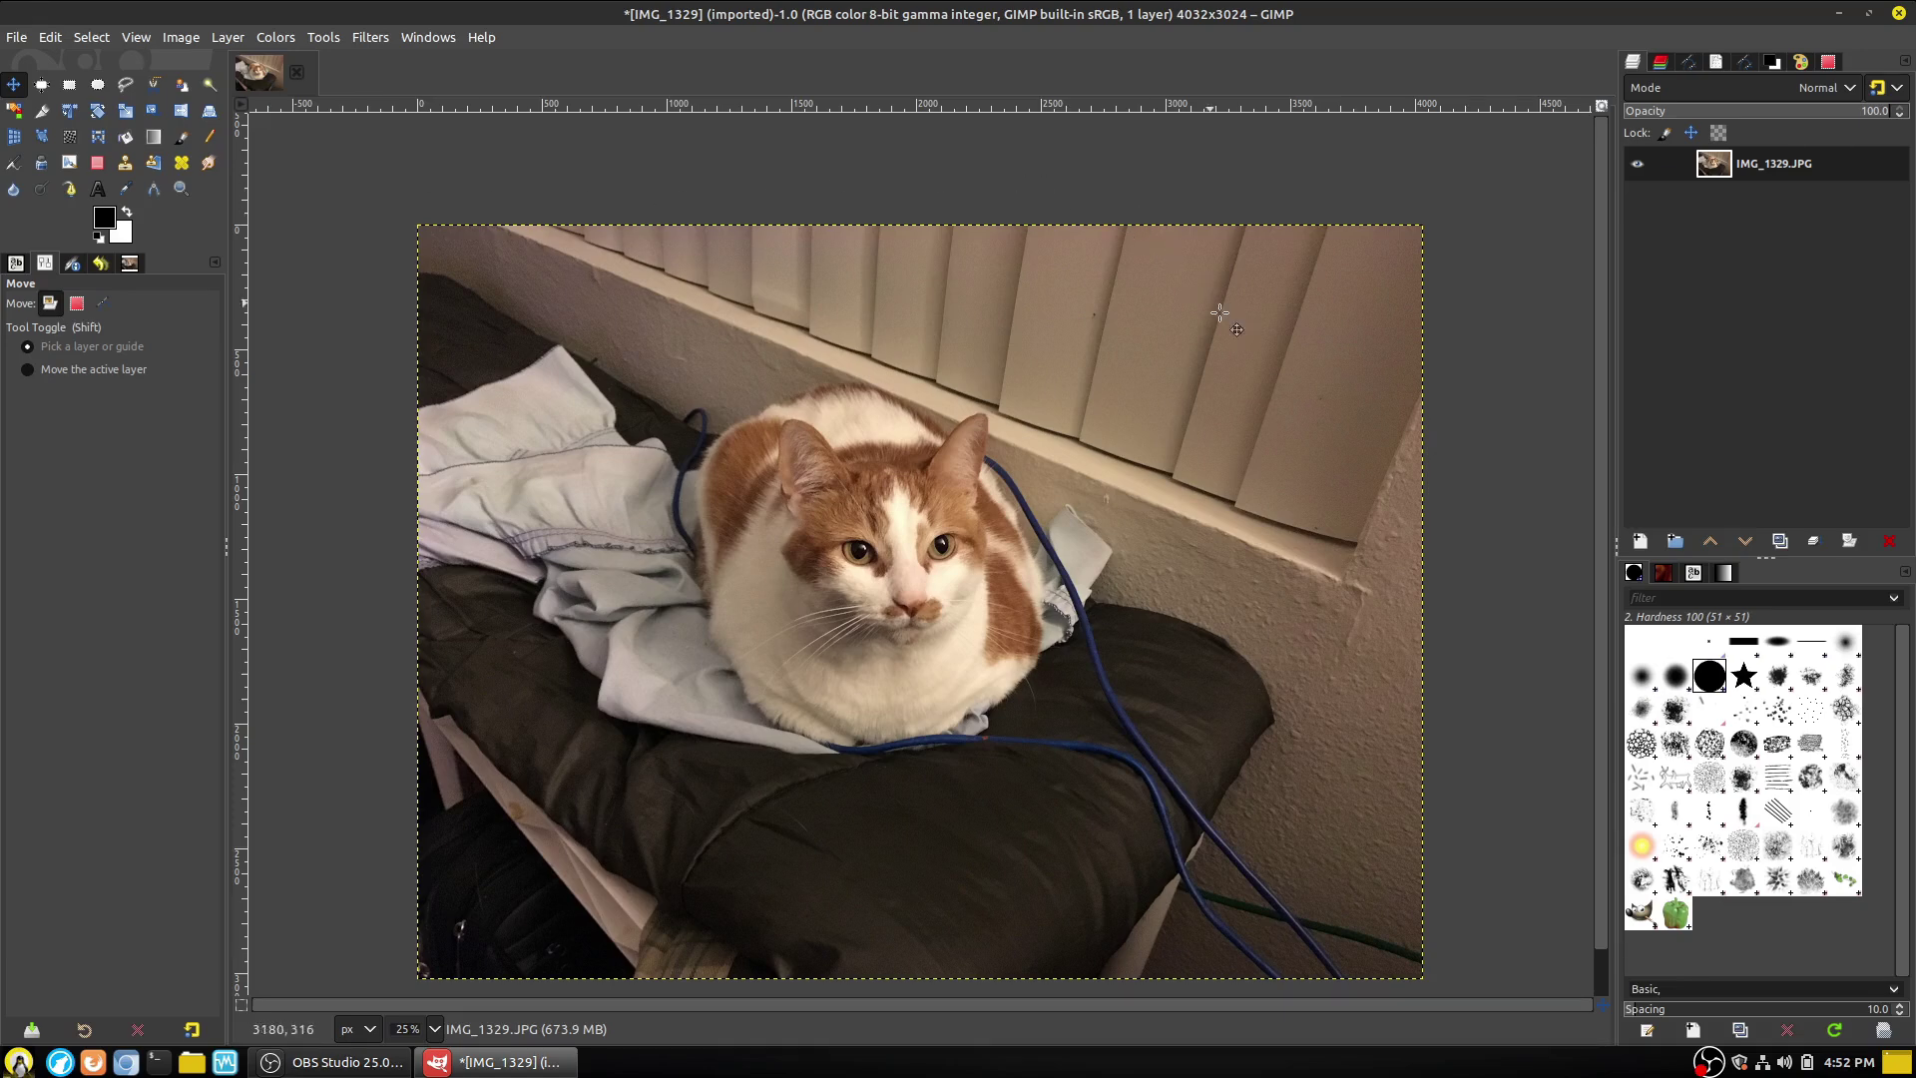
Open Add Layer Mask for the cat layer, trying Invert, White, Black and alpha options, ending on Layer's alpha channel.
right_click(1712, 167)
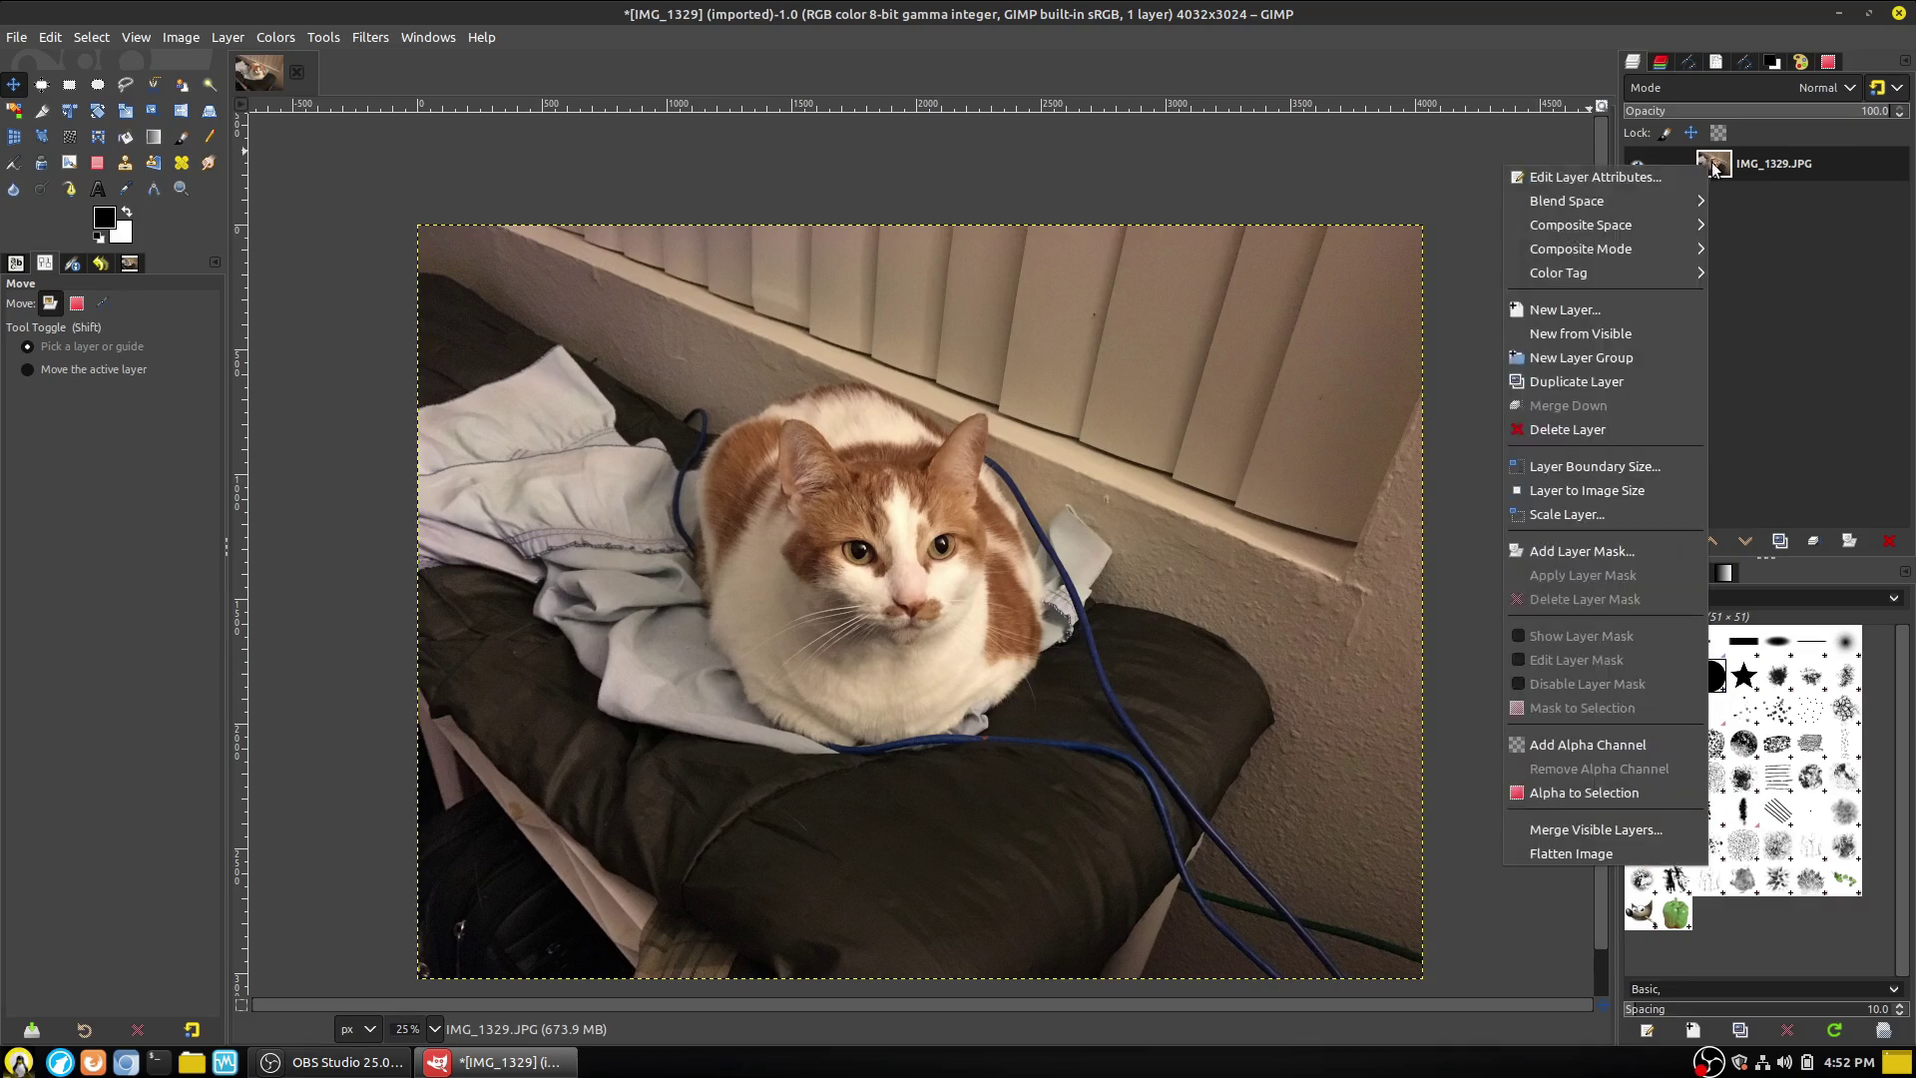
left_click(1594, 551)
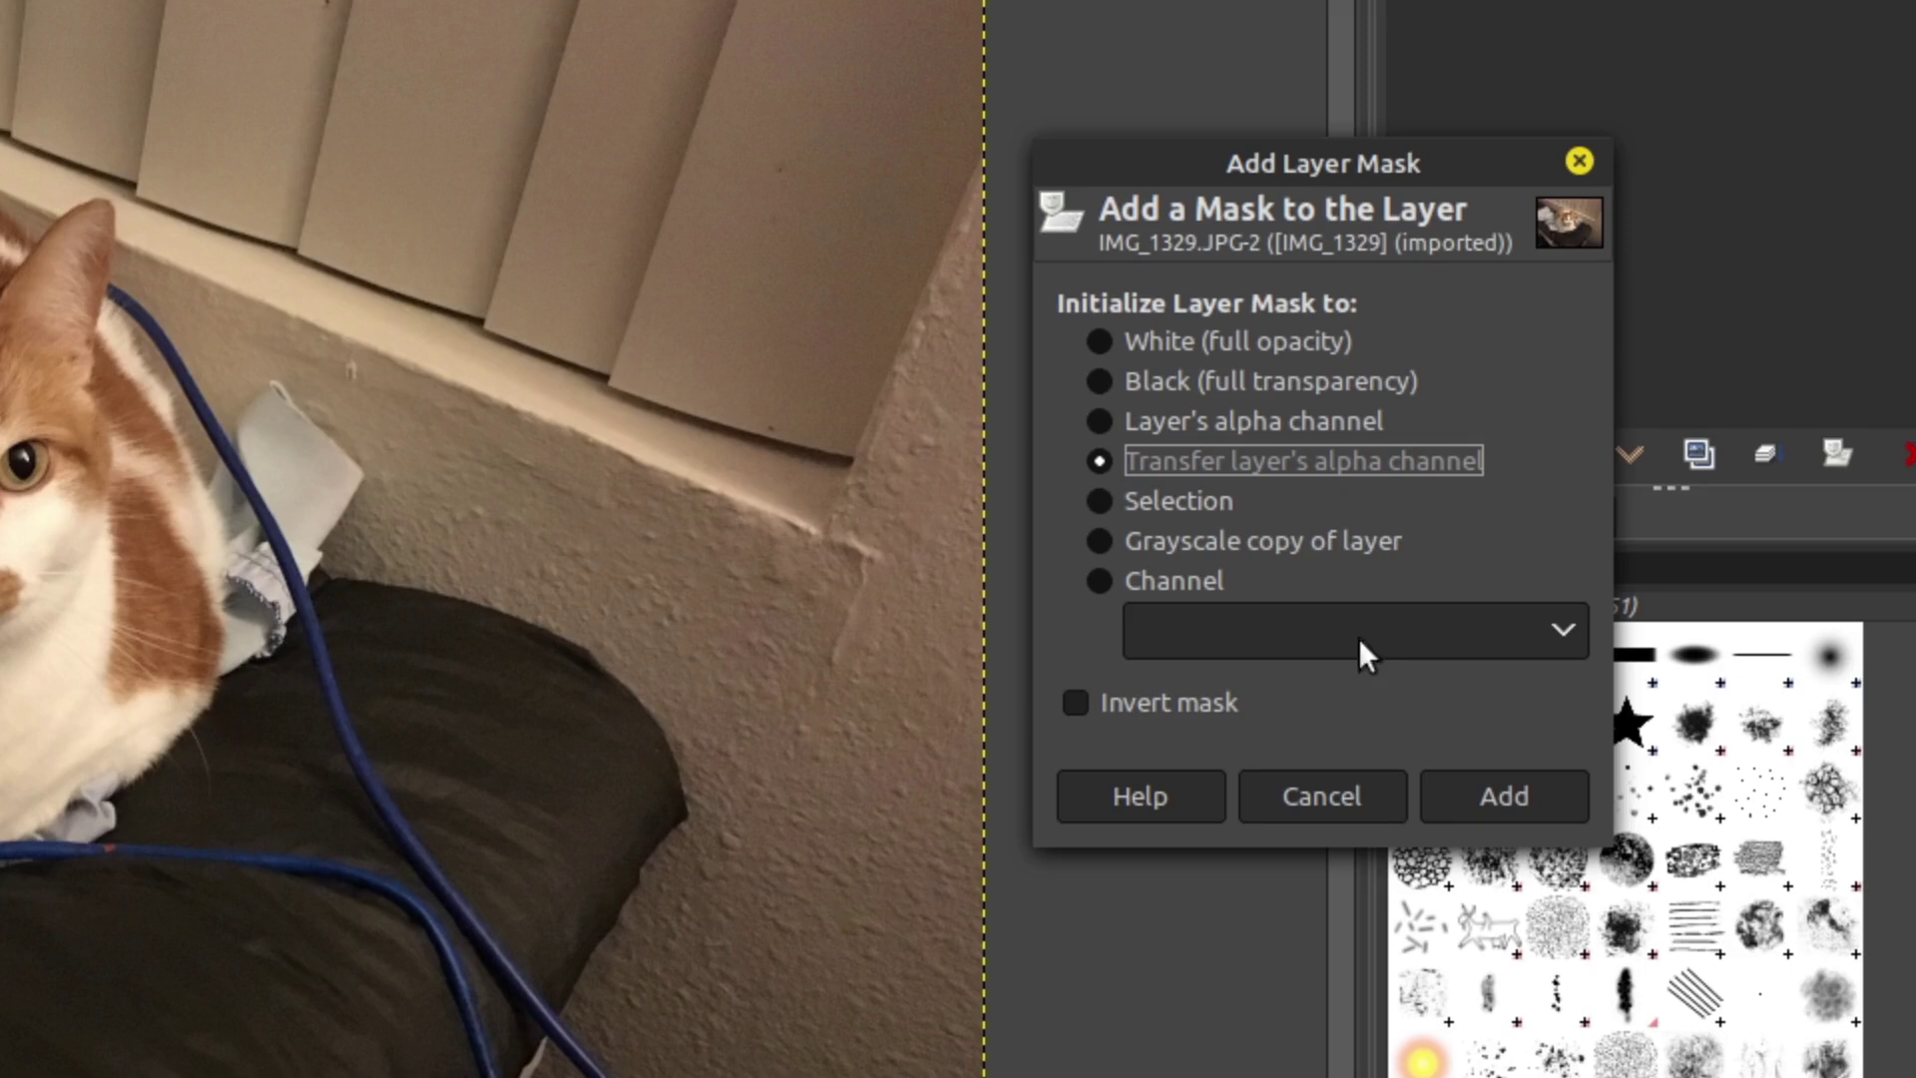
left_click(1110, 704)
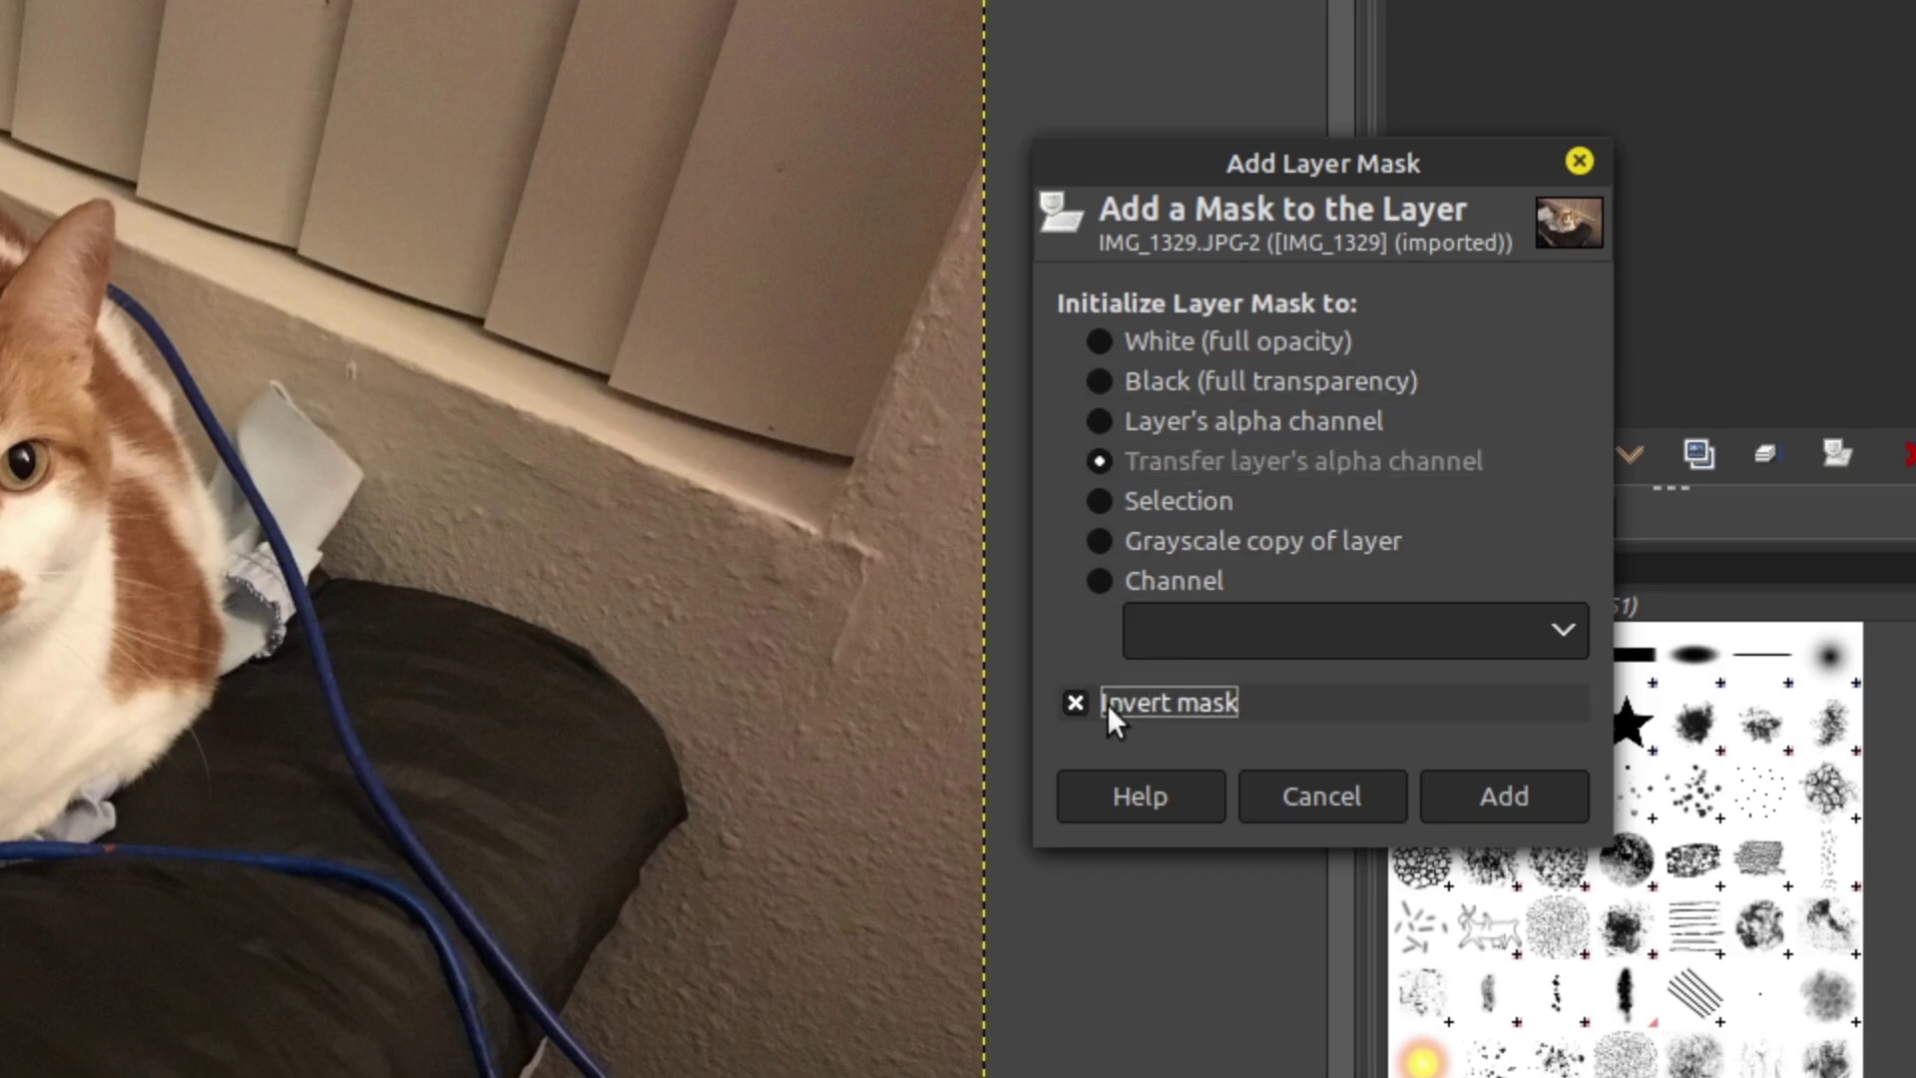
left_click(1106, 703)
left_click(1210, 336)
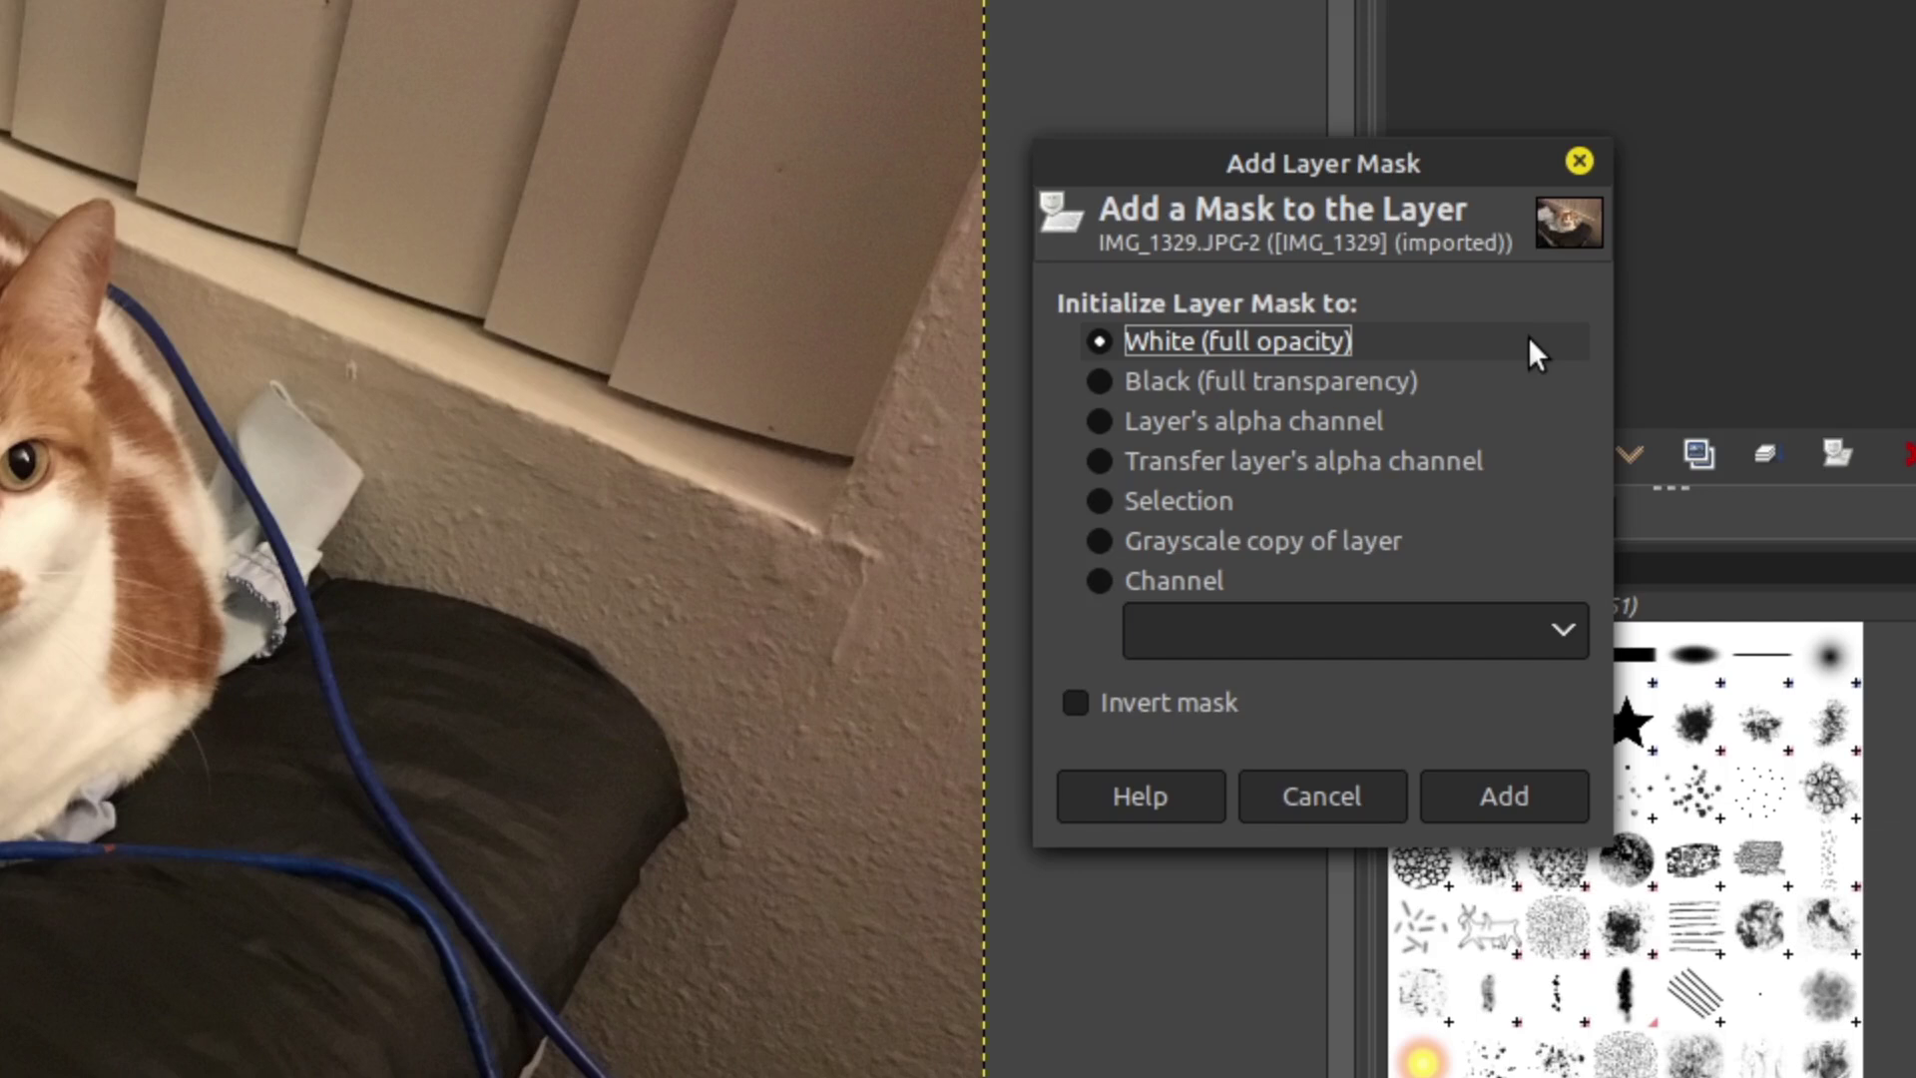
left_click(1447, 387)
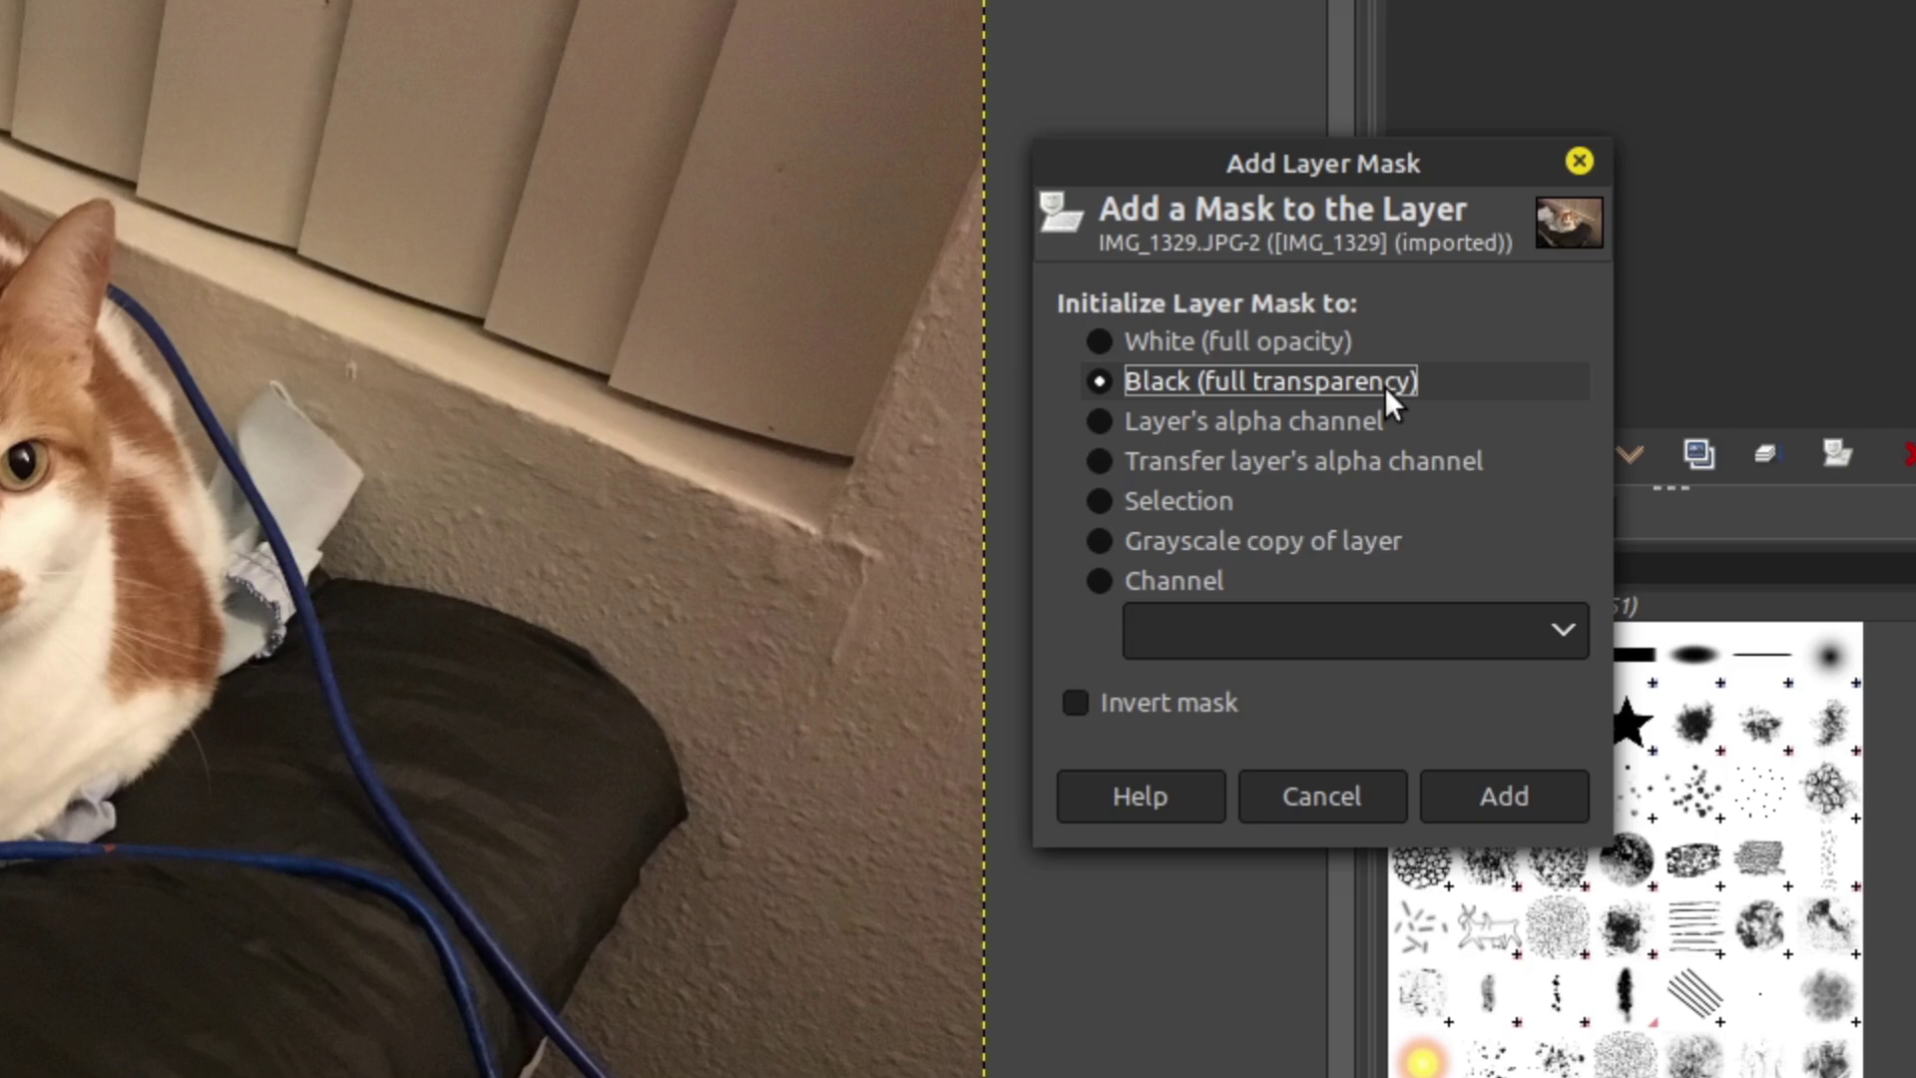
left_click(1369, 420)
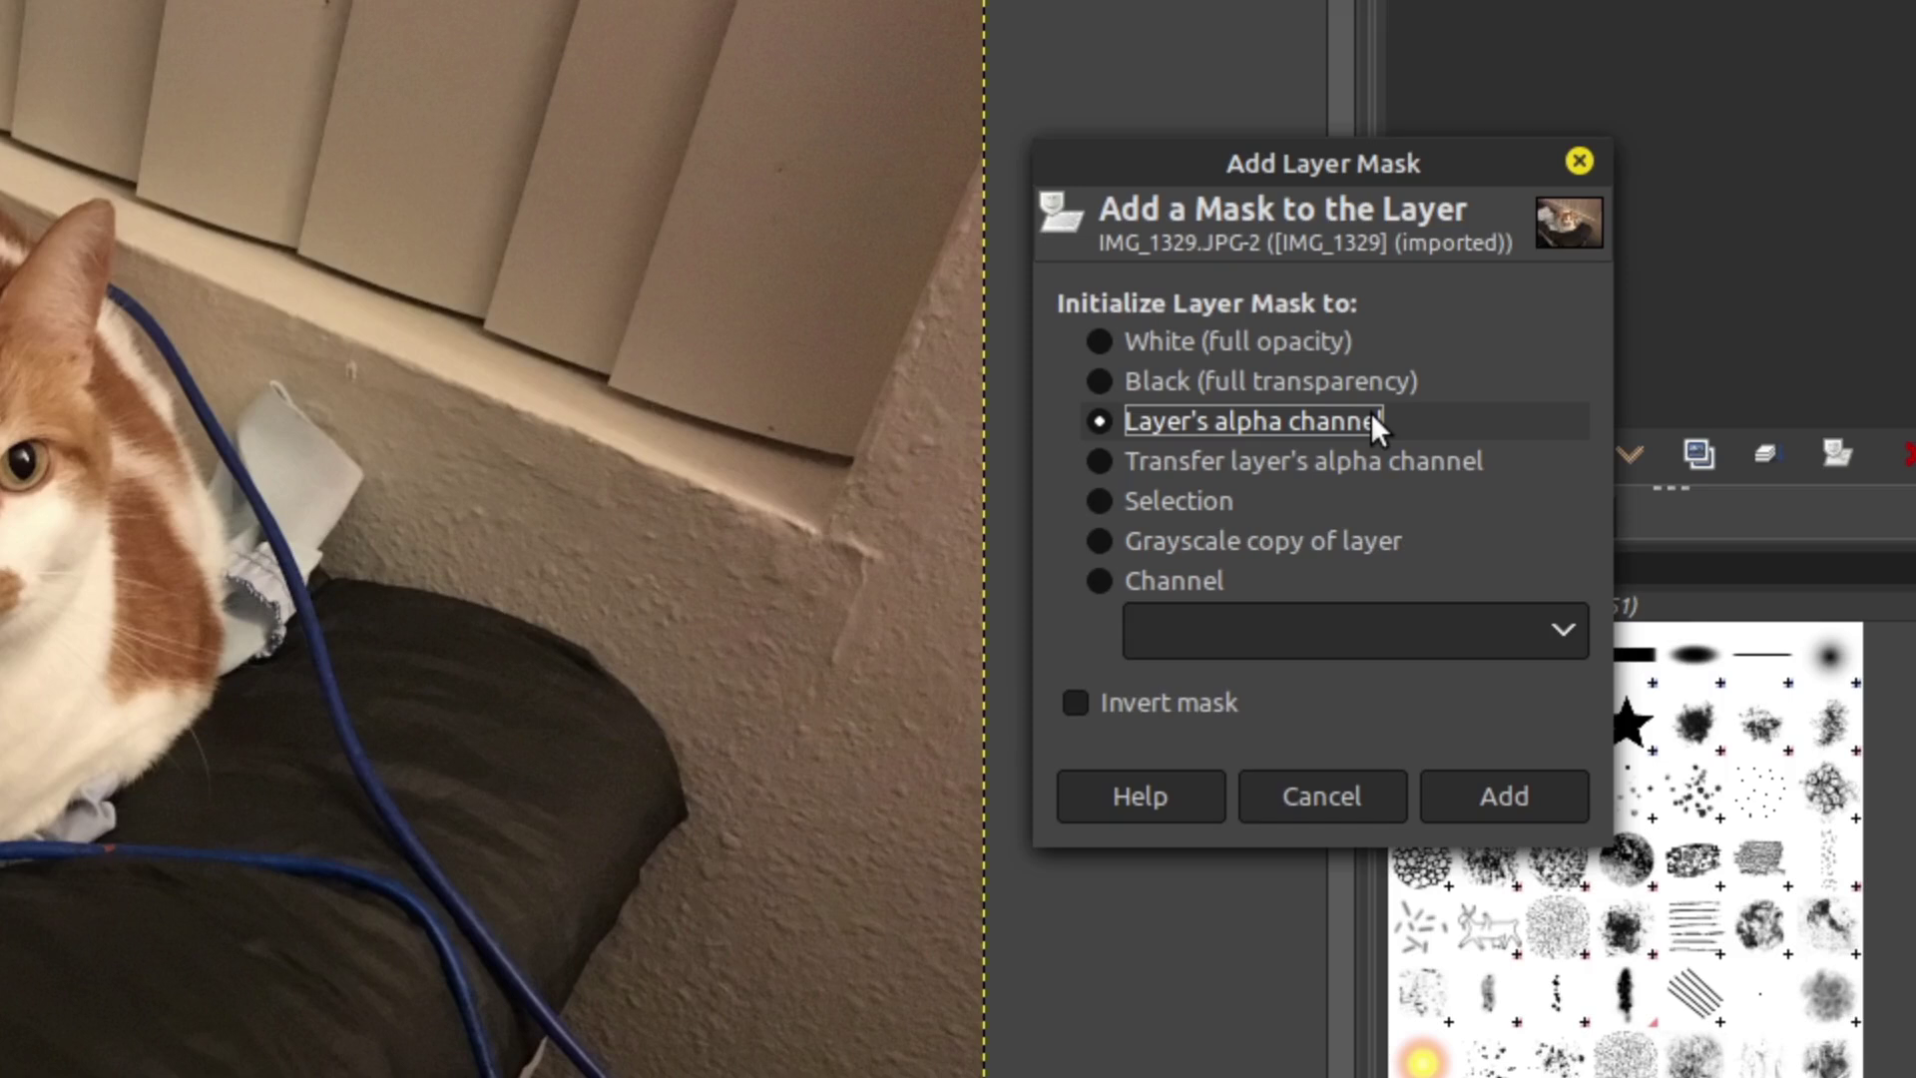
left_click(1467, 460)
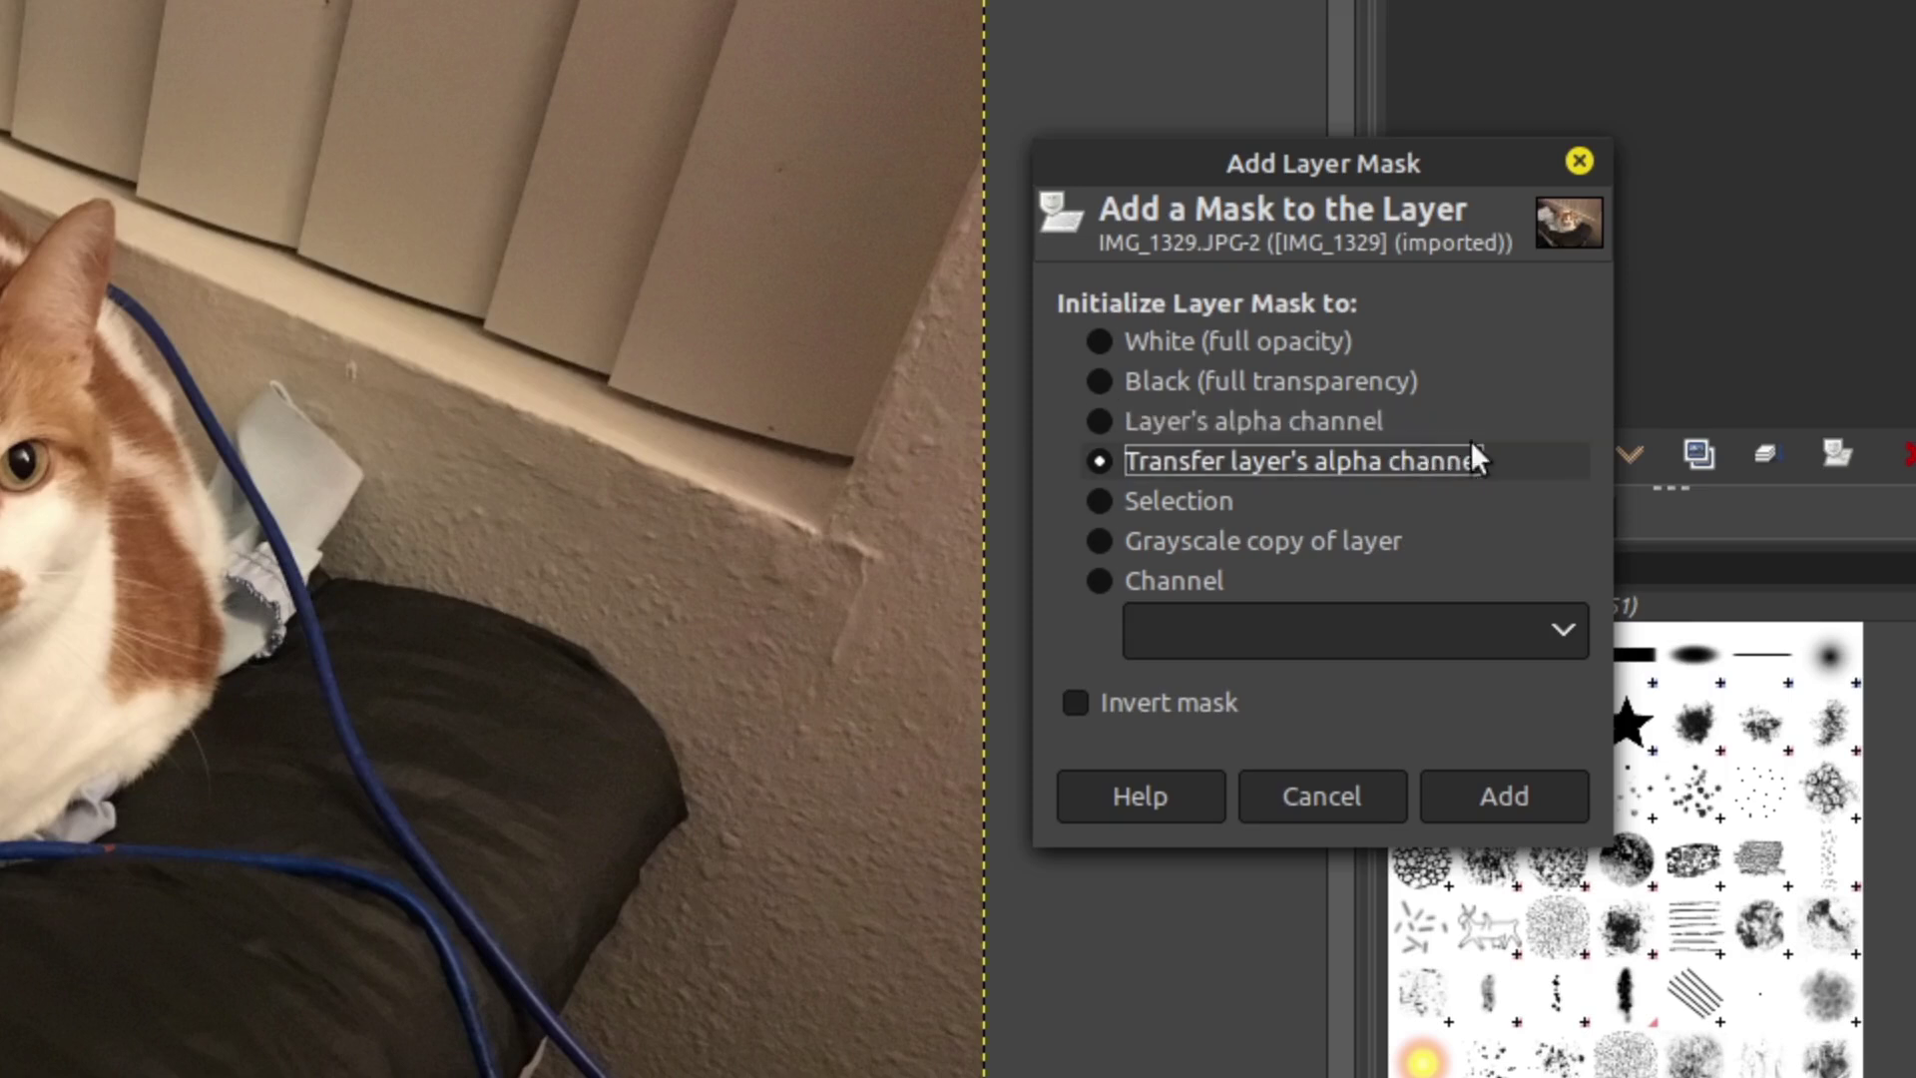
left_click(1413, 422)
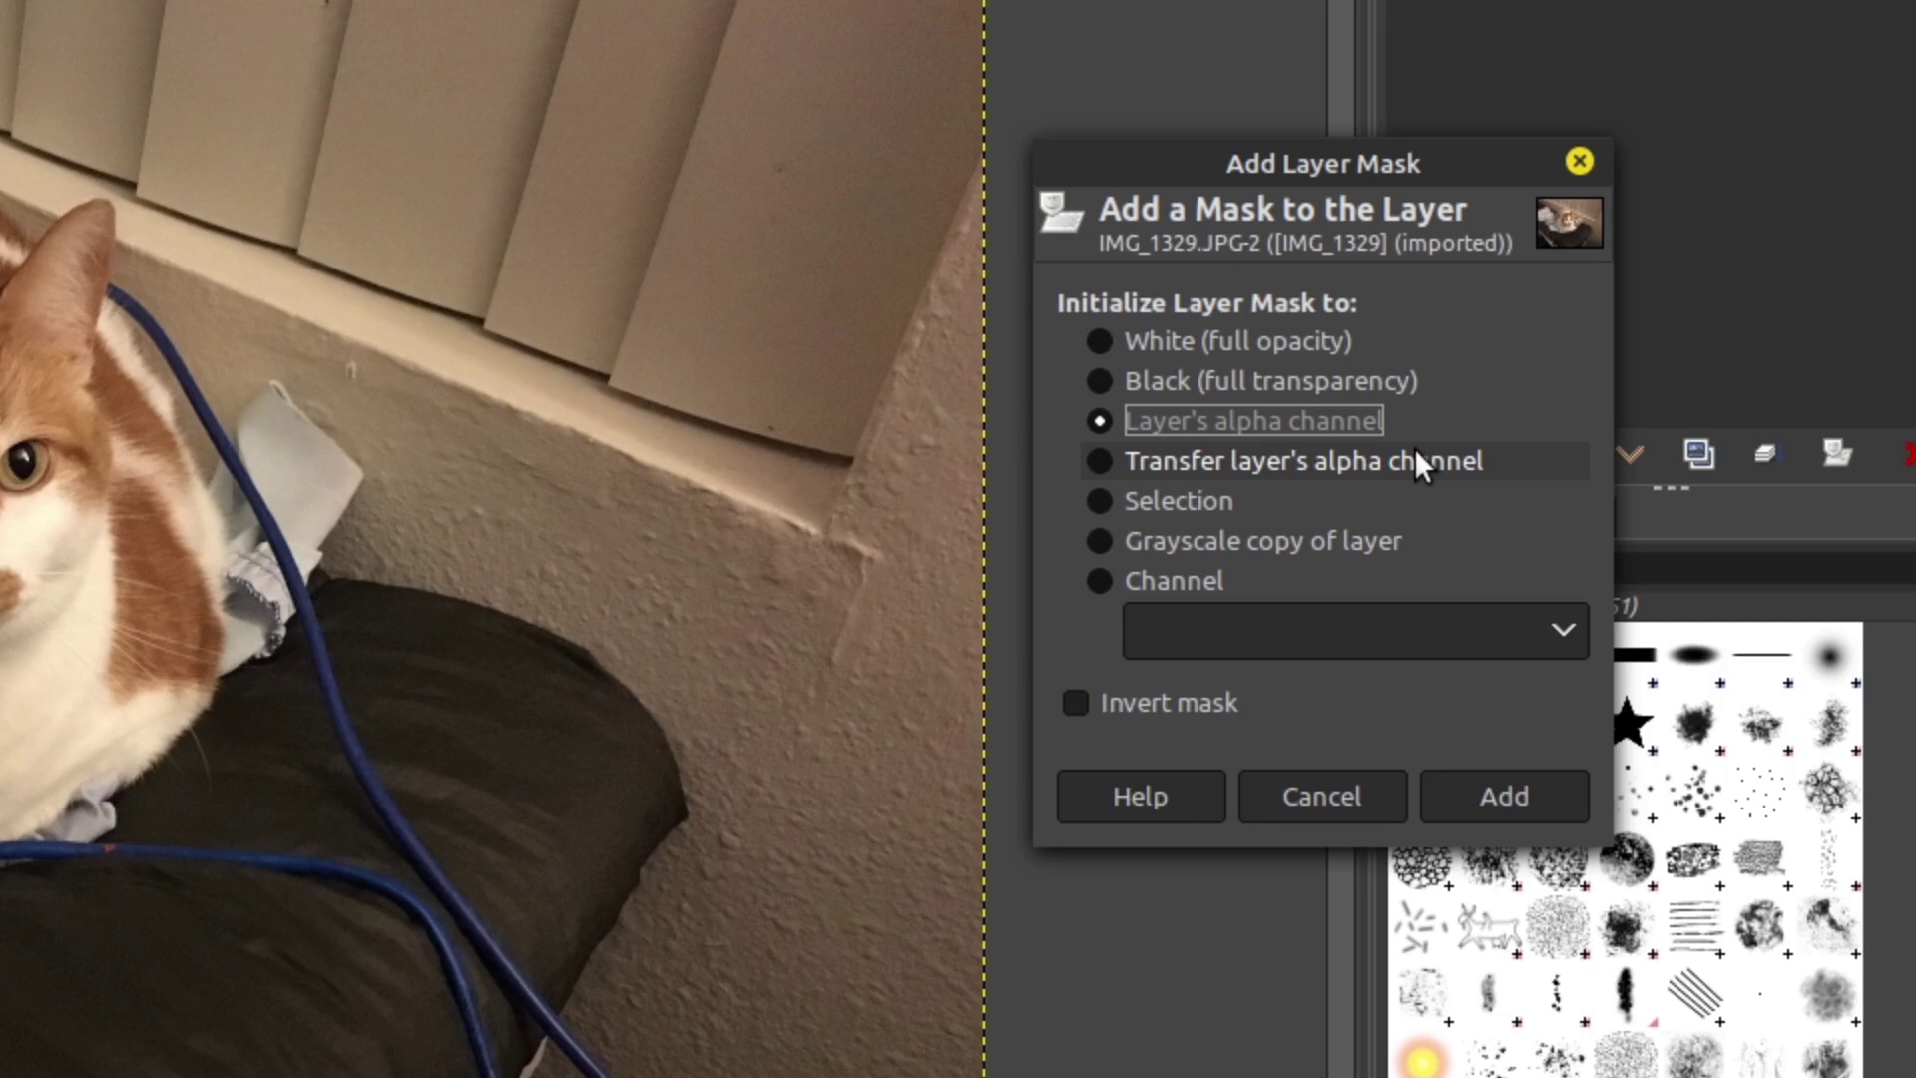
Try the Selection, Grayscale copy and Channel mask options, then cancel the dialog.
left_click(1242, 497)
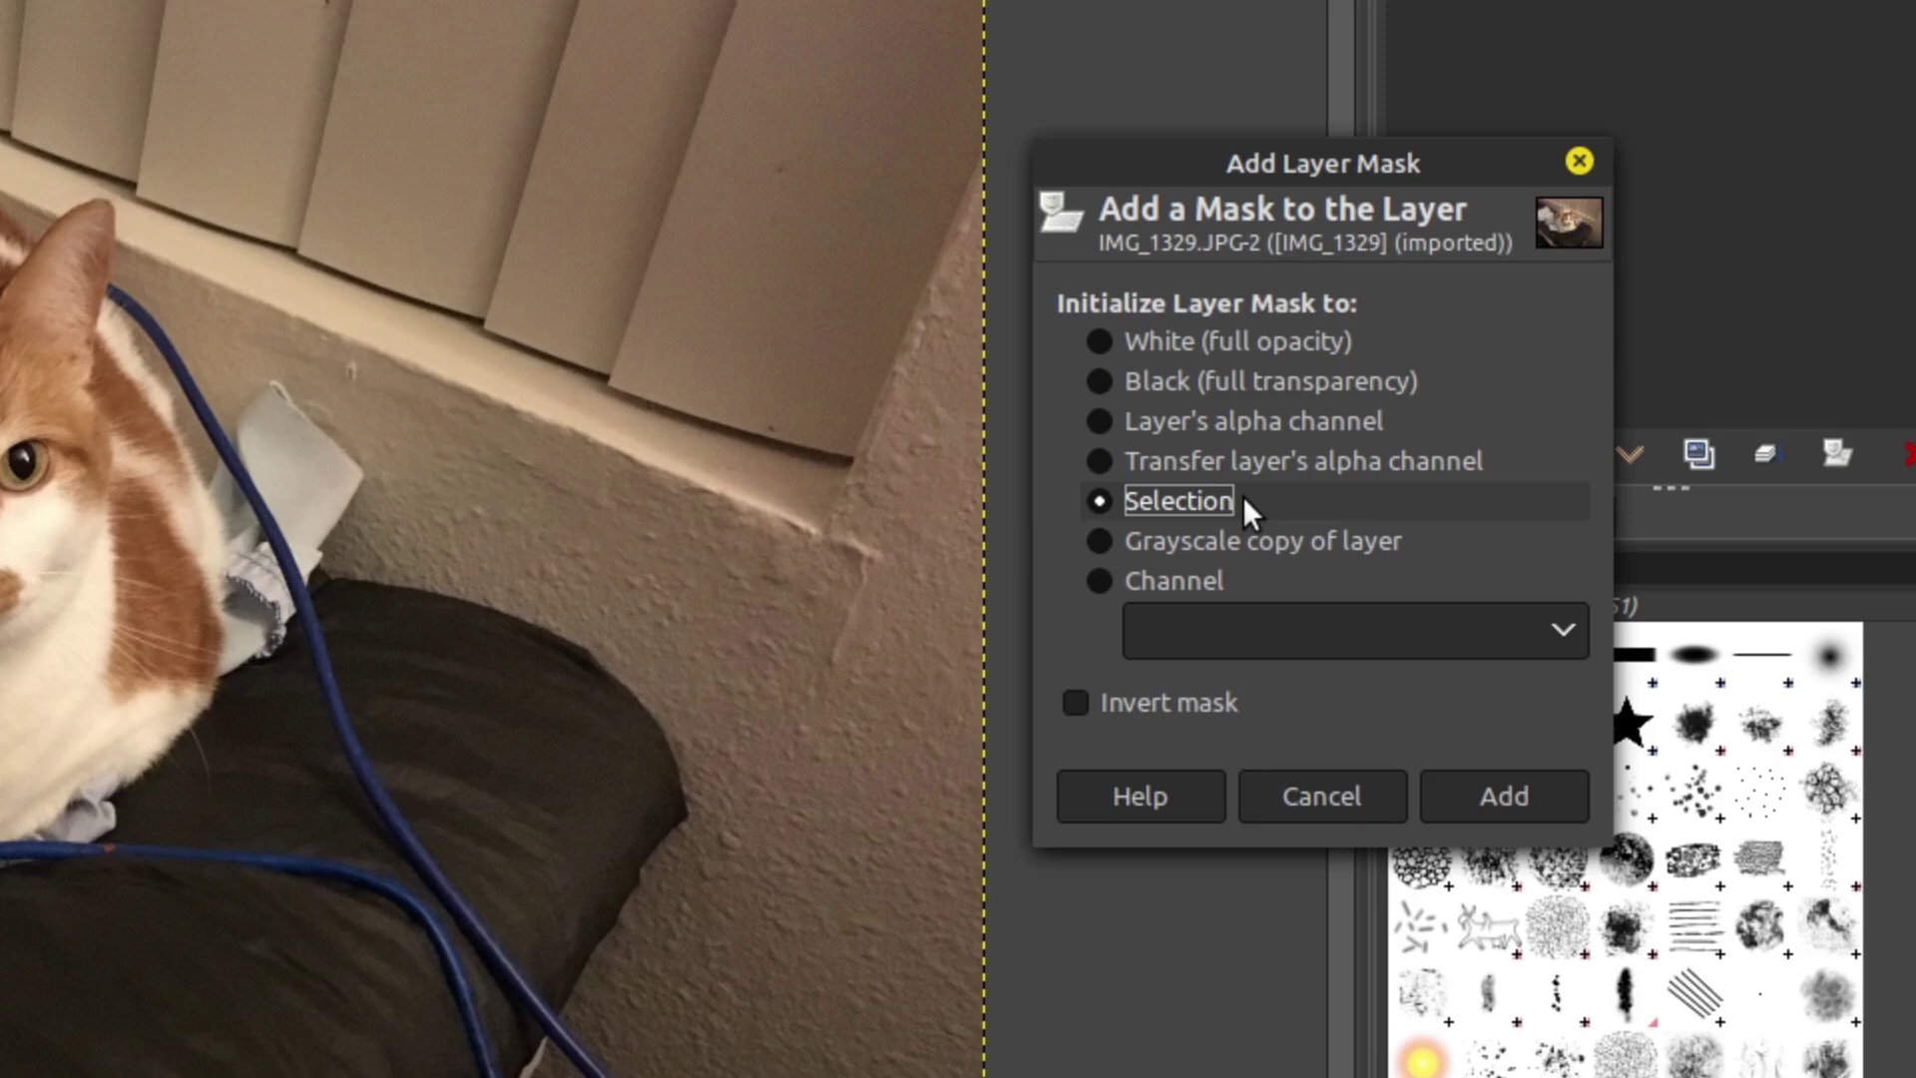
left_click(1299, 540)
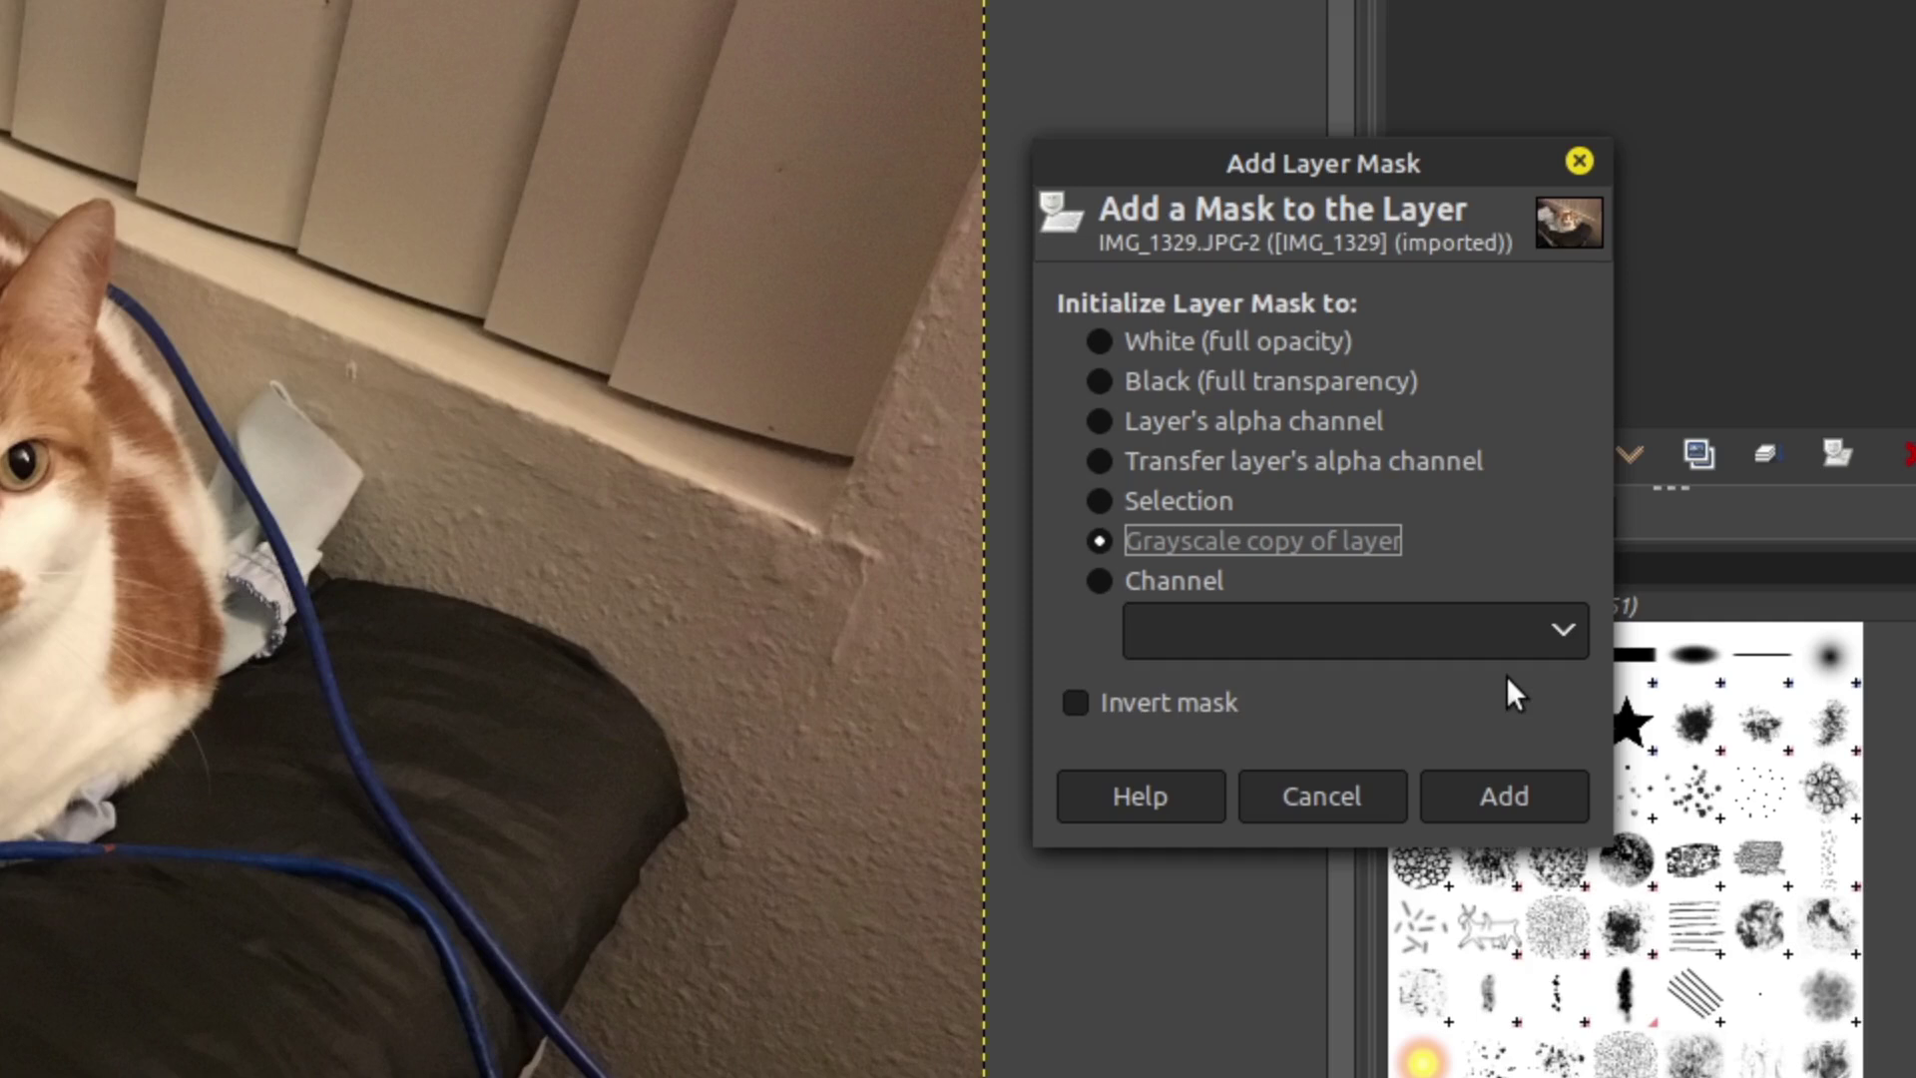
left_click(1165, 580)
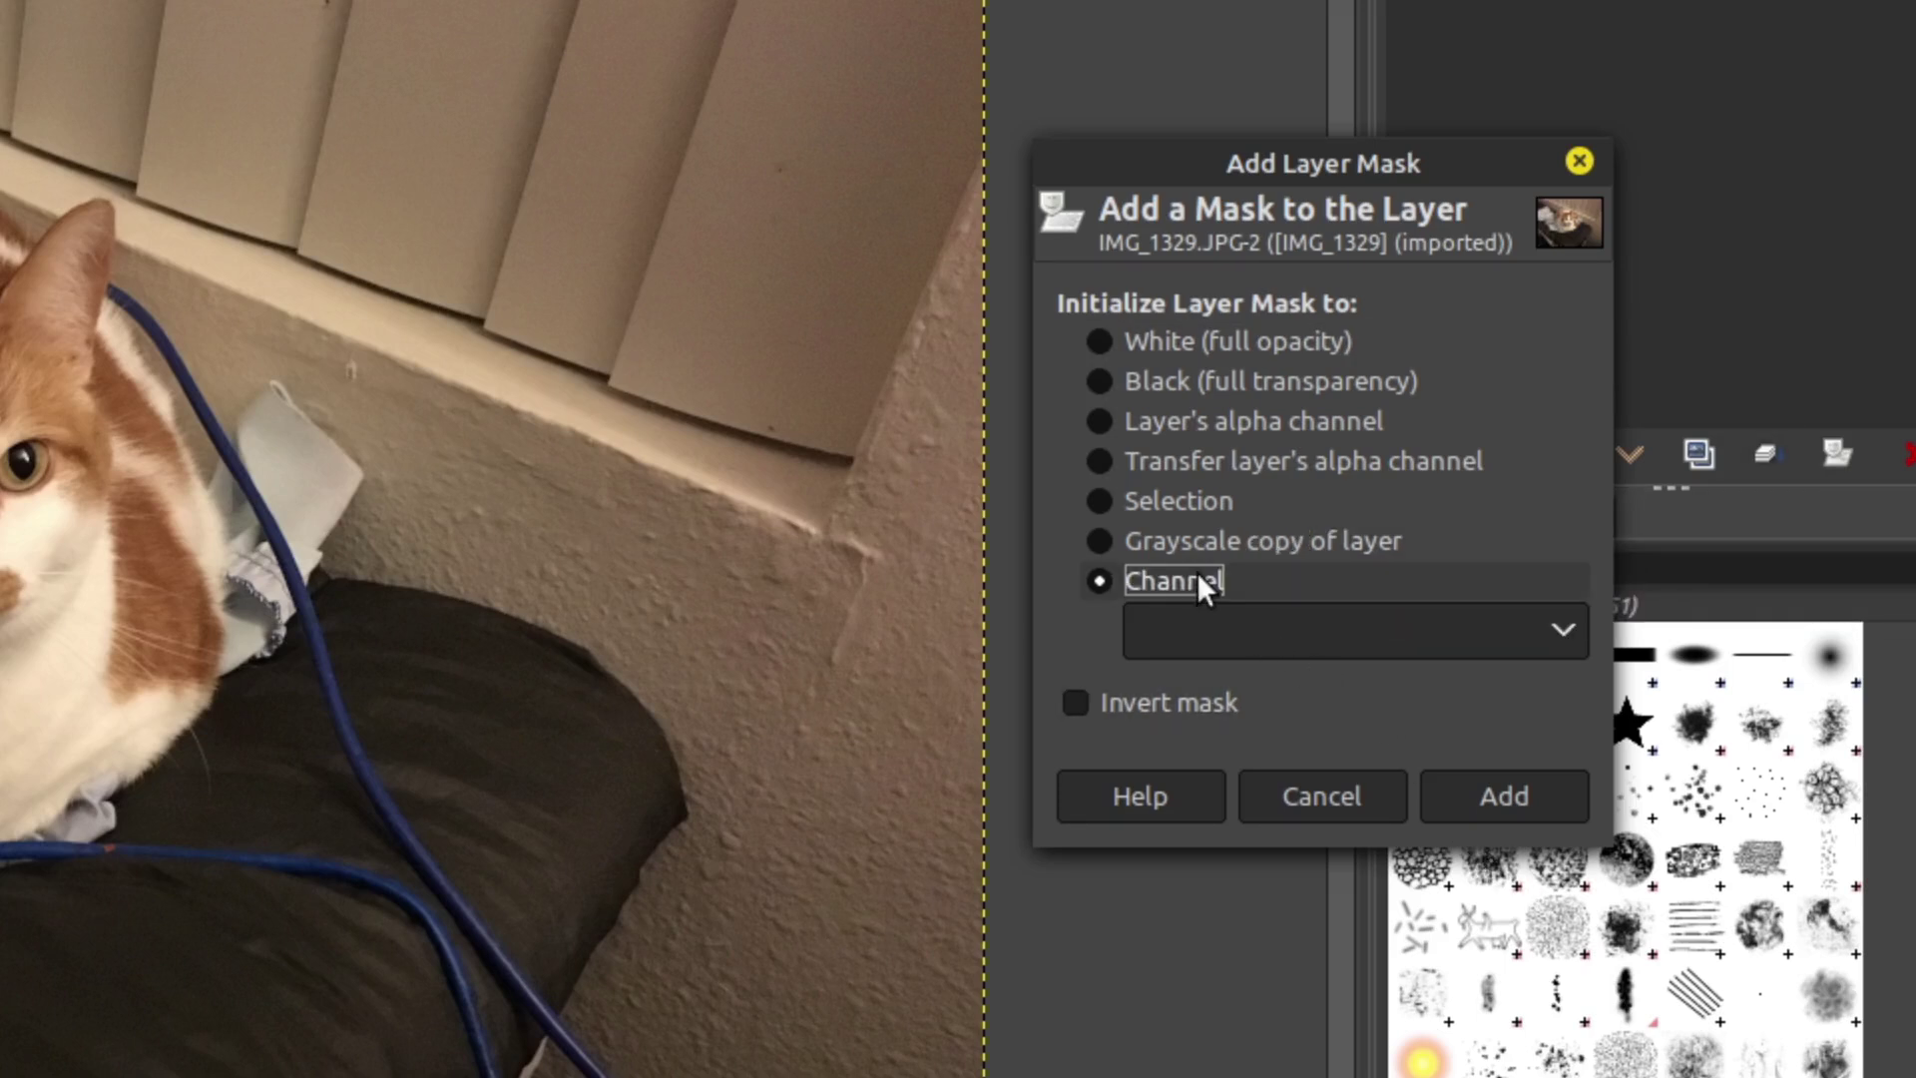
left_click(1174, 499)
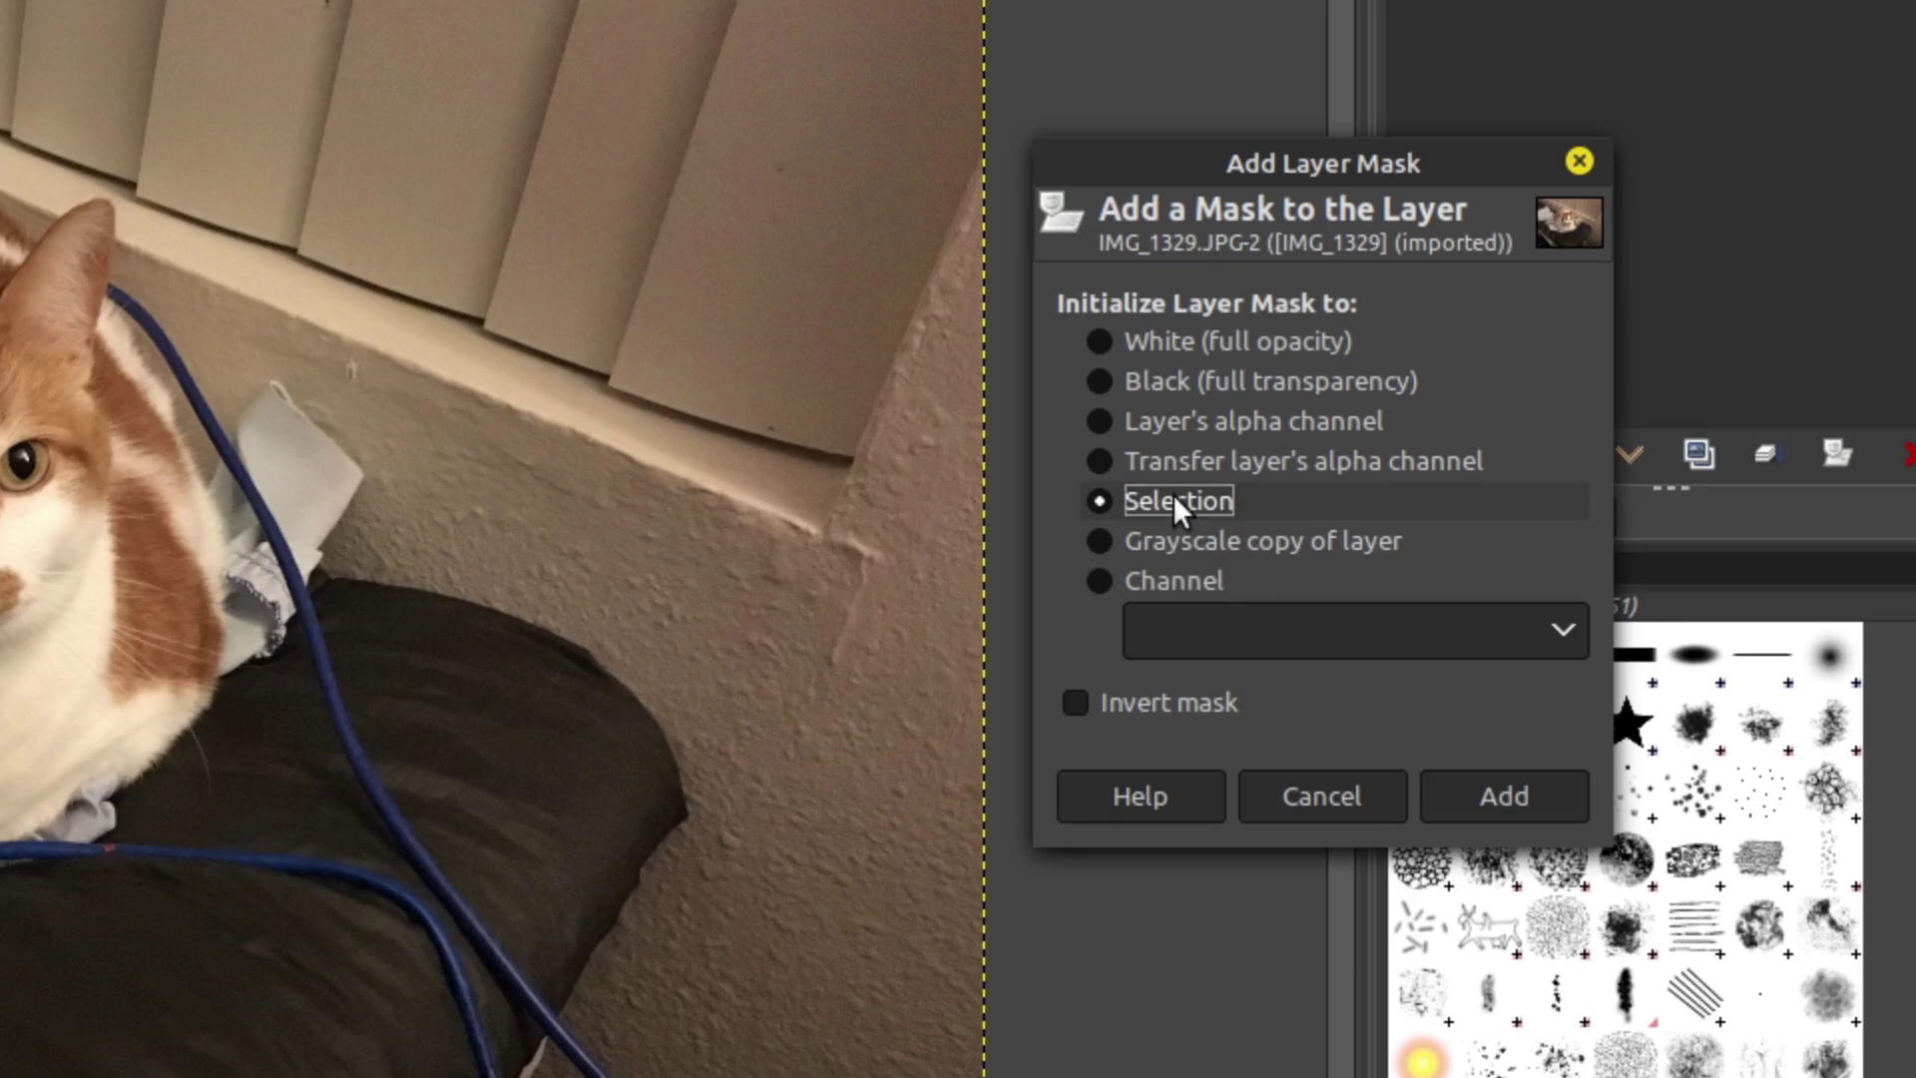
left_click(1200, 578)
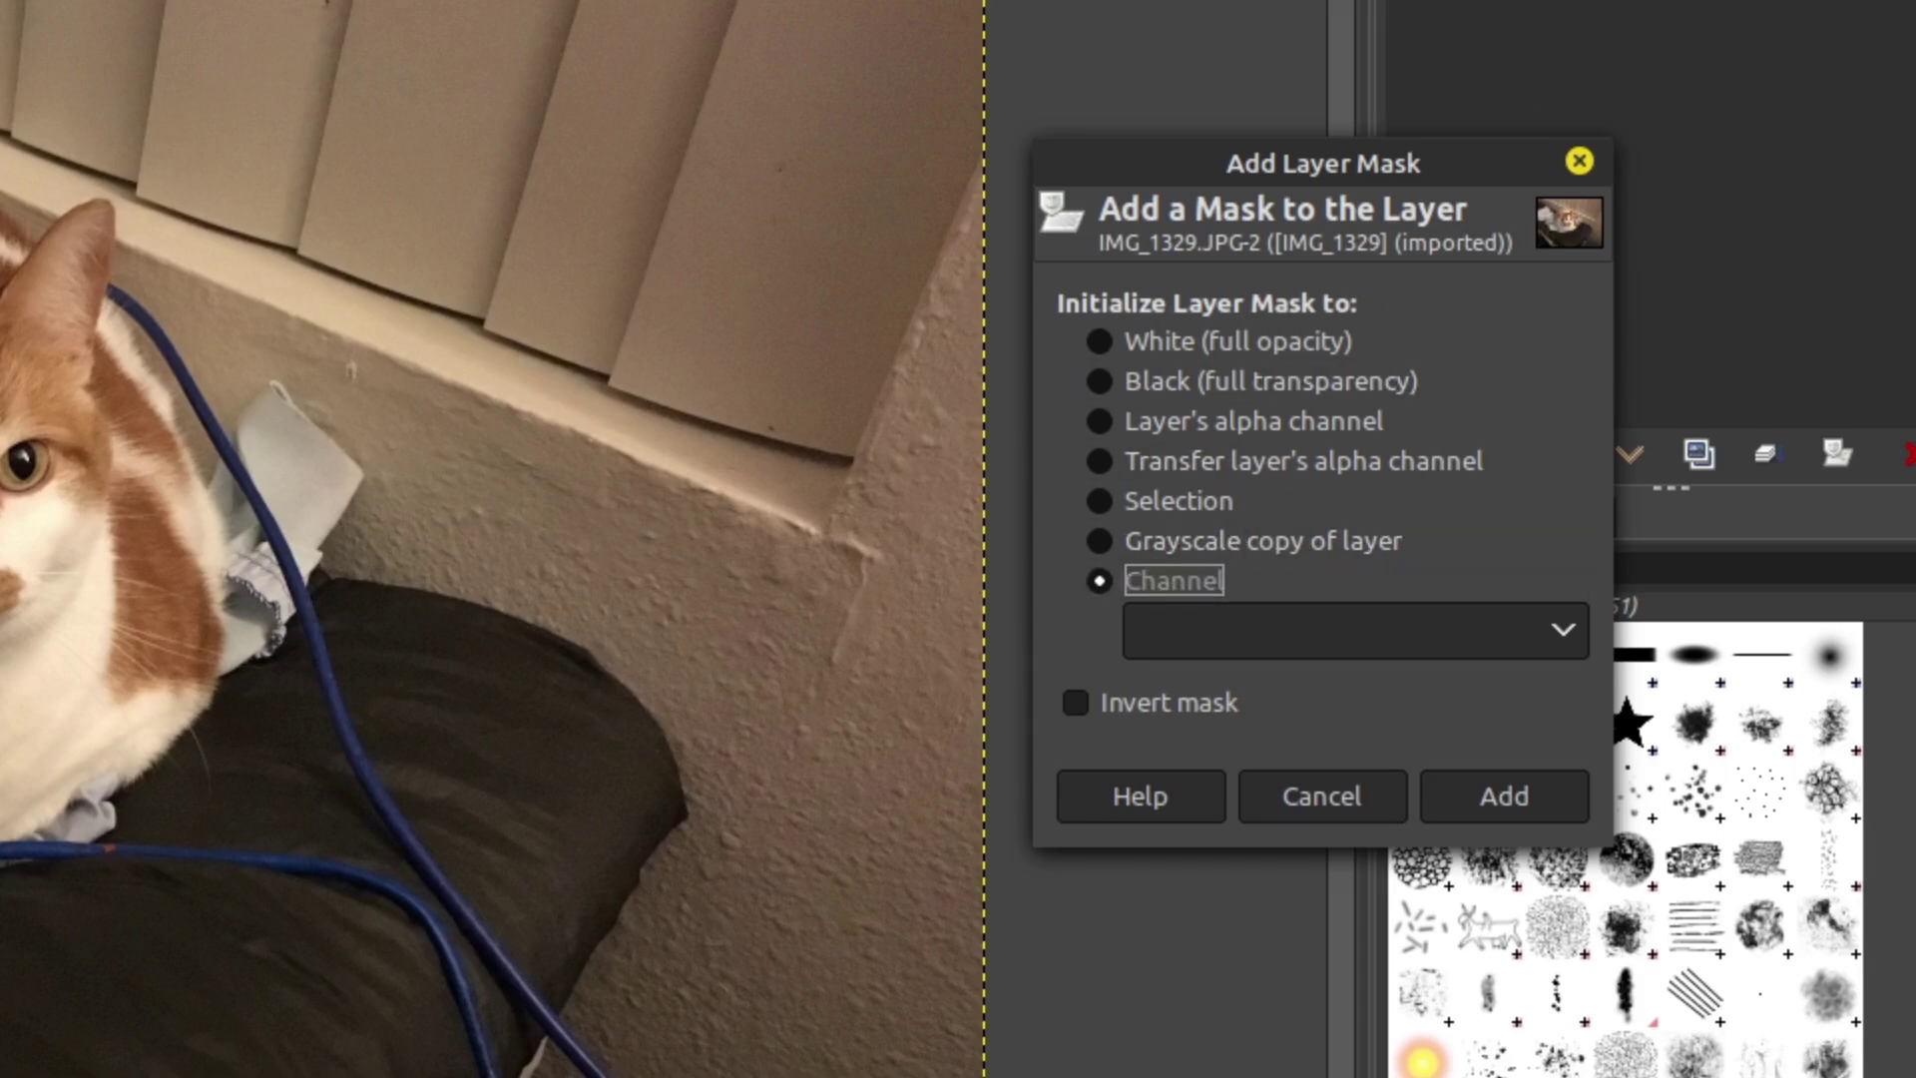
left_click(1579, 162)
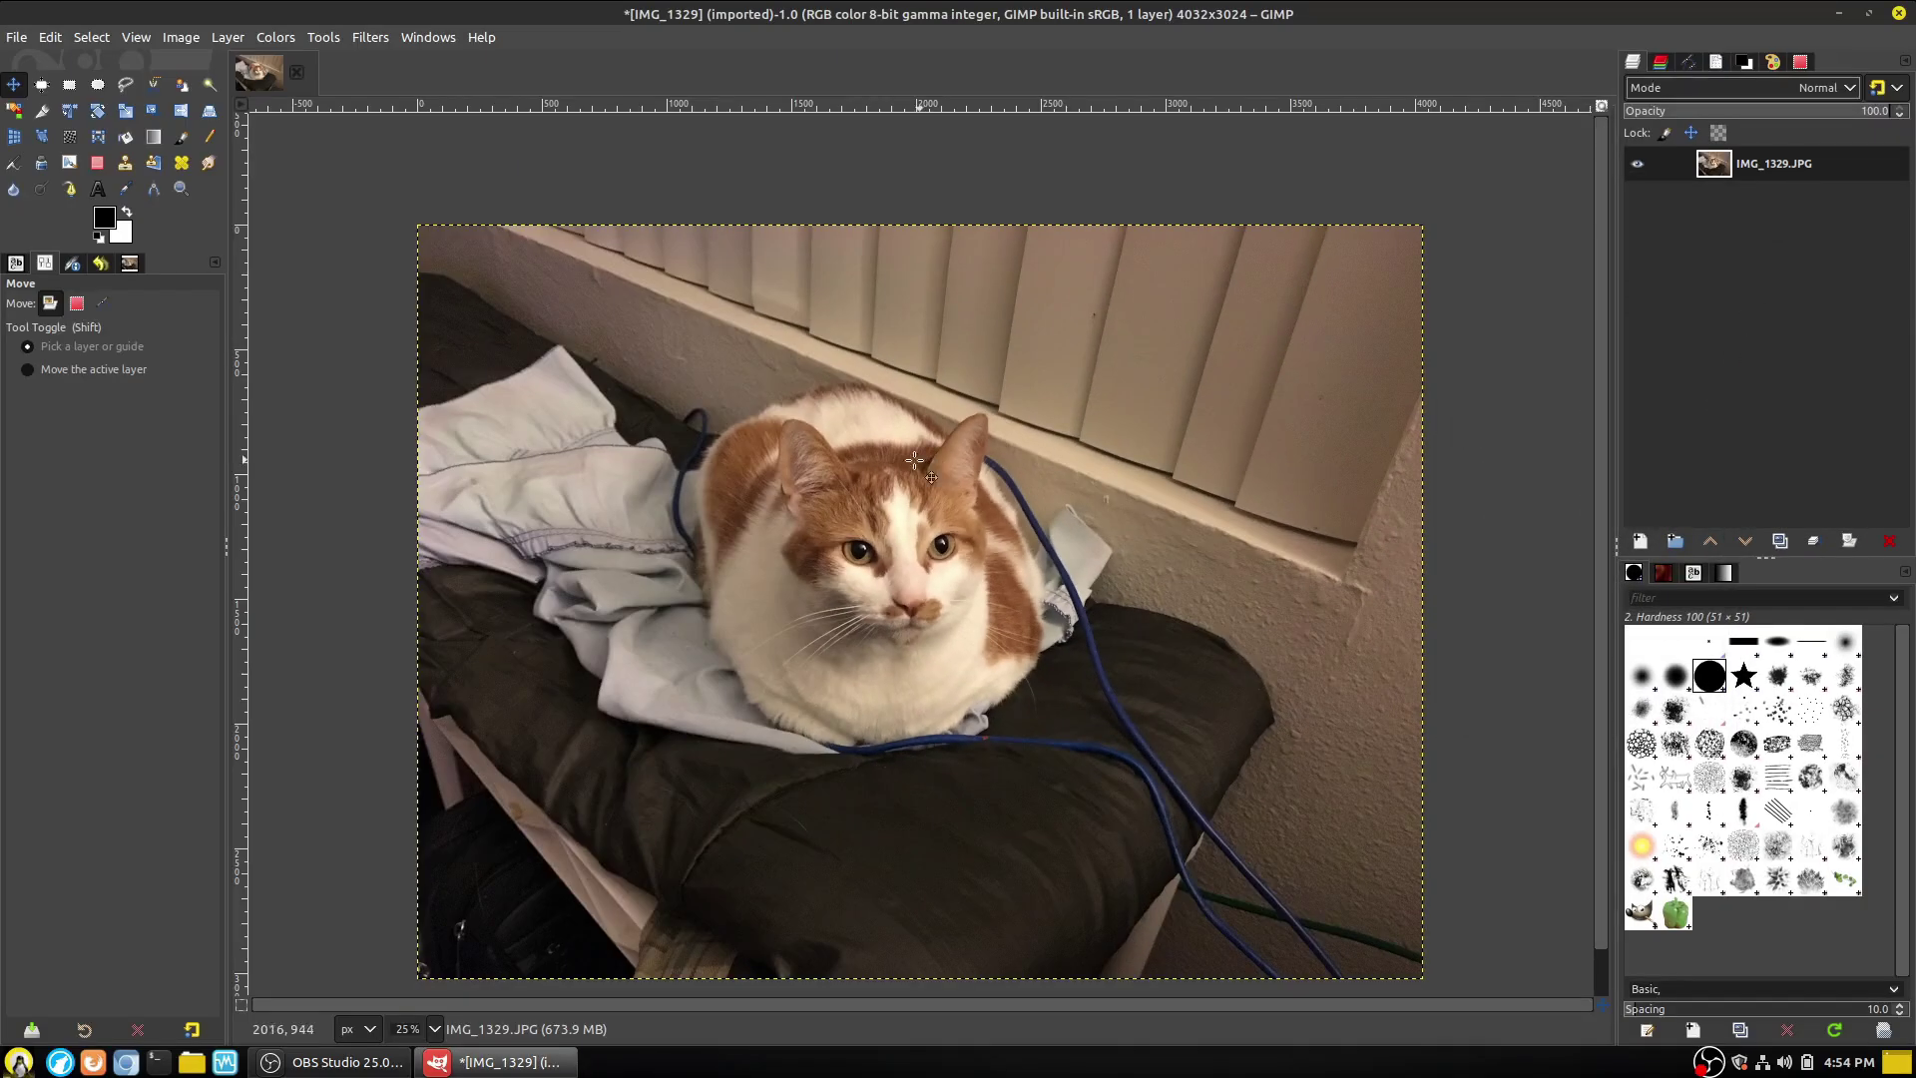
Add a White (full opacity) layer mask to the cat photo layer.
right_click(1777, 159)
mouse_move(1685, 248)
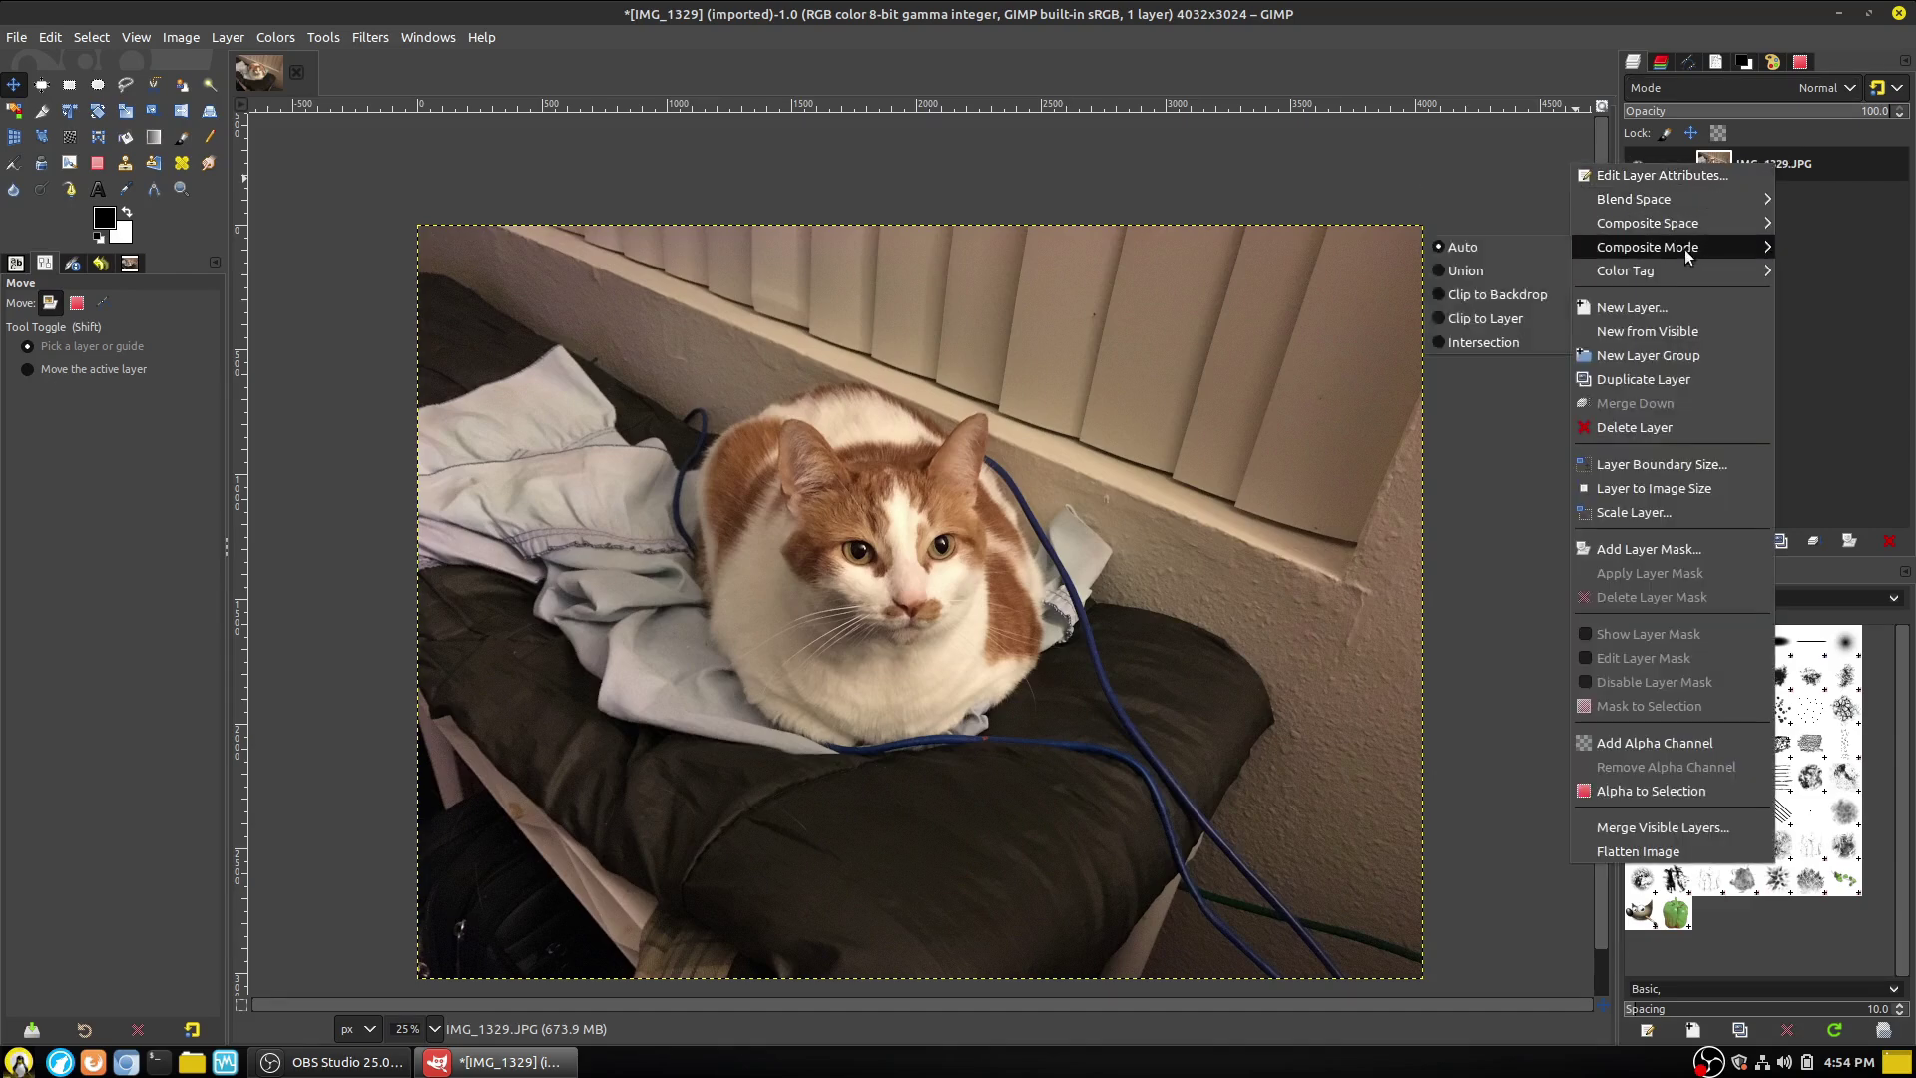
left_click(1668, 545)
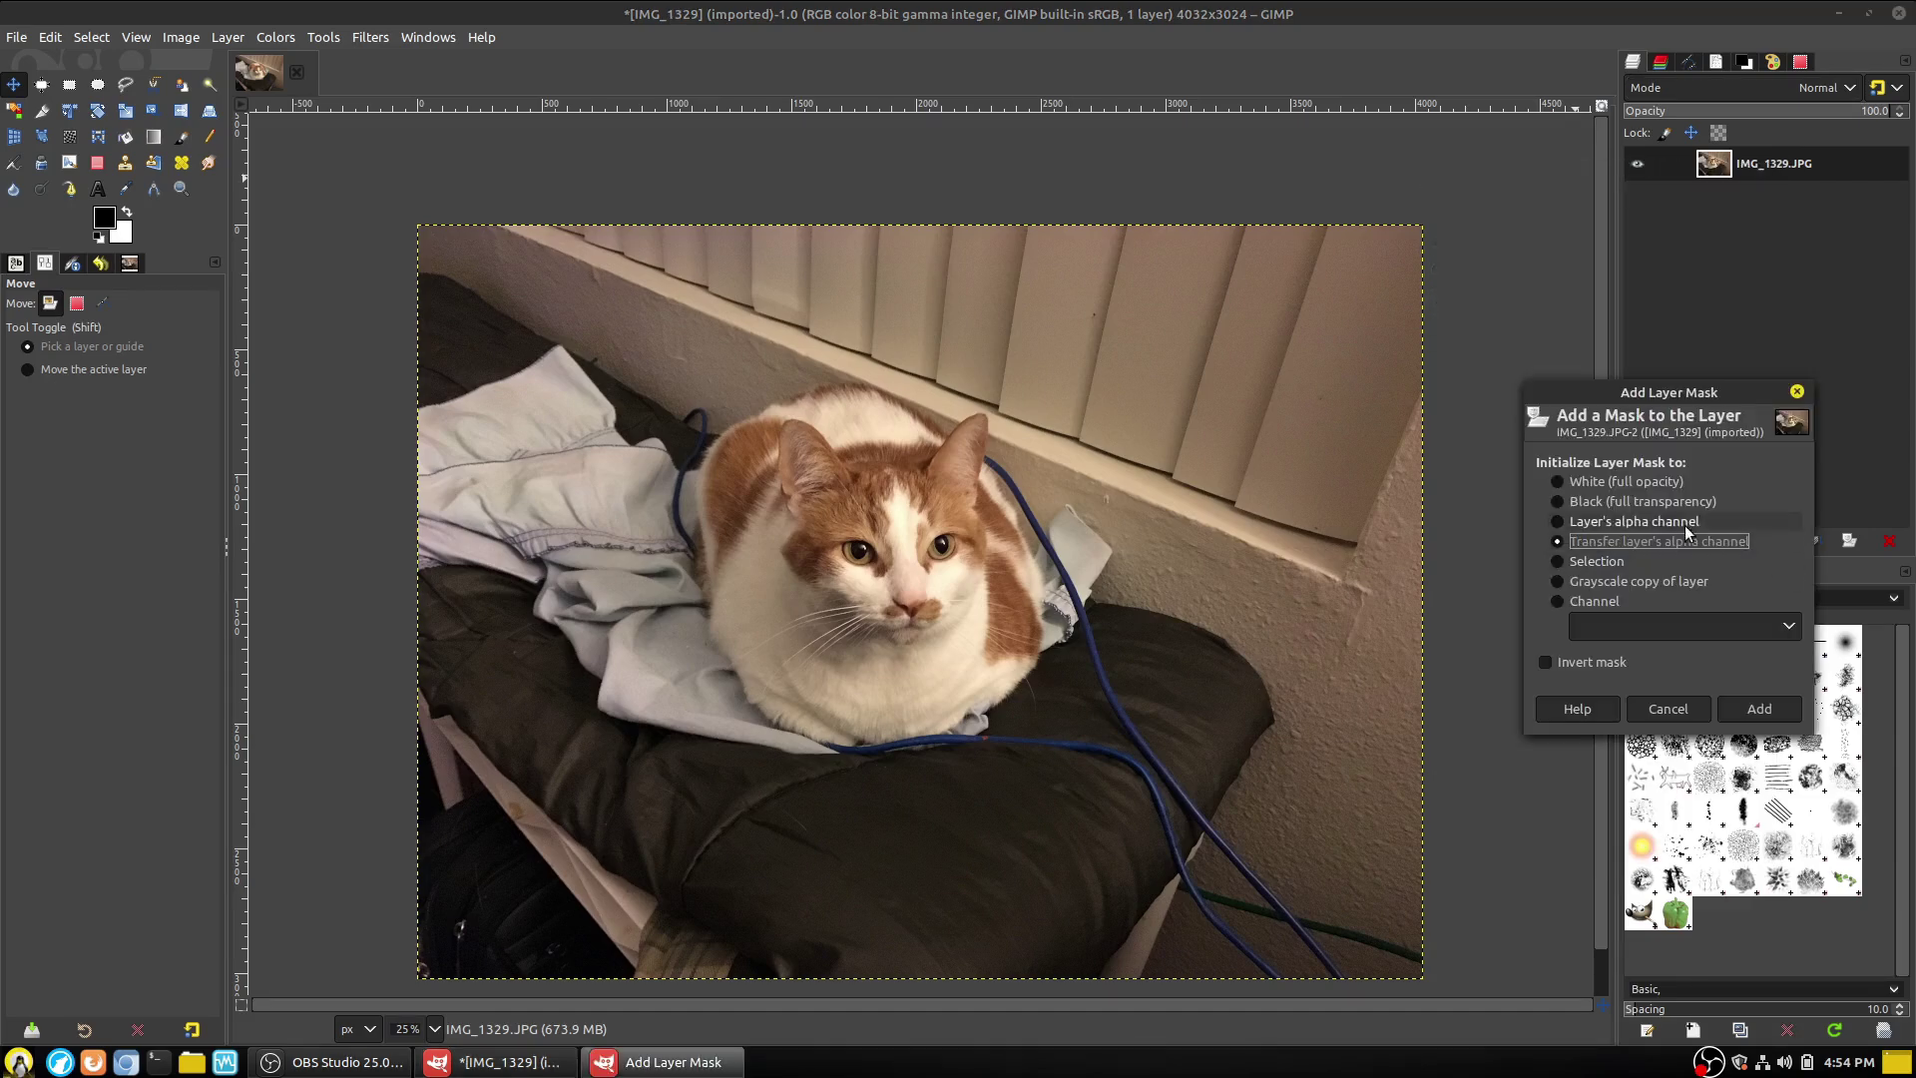
left_click(1623, 485)
left_click(1770, 707)
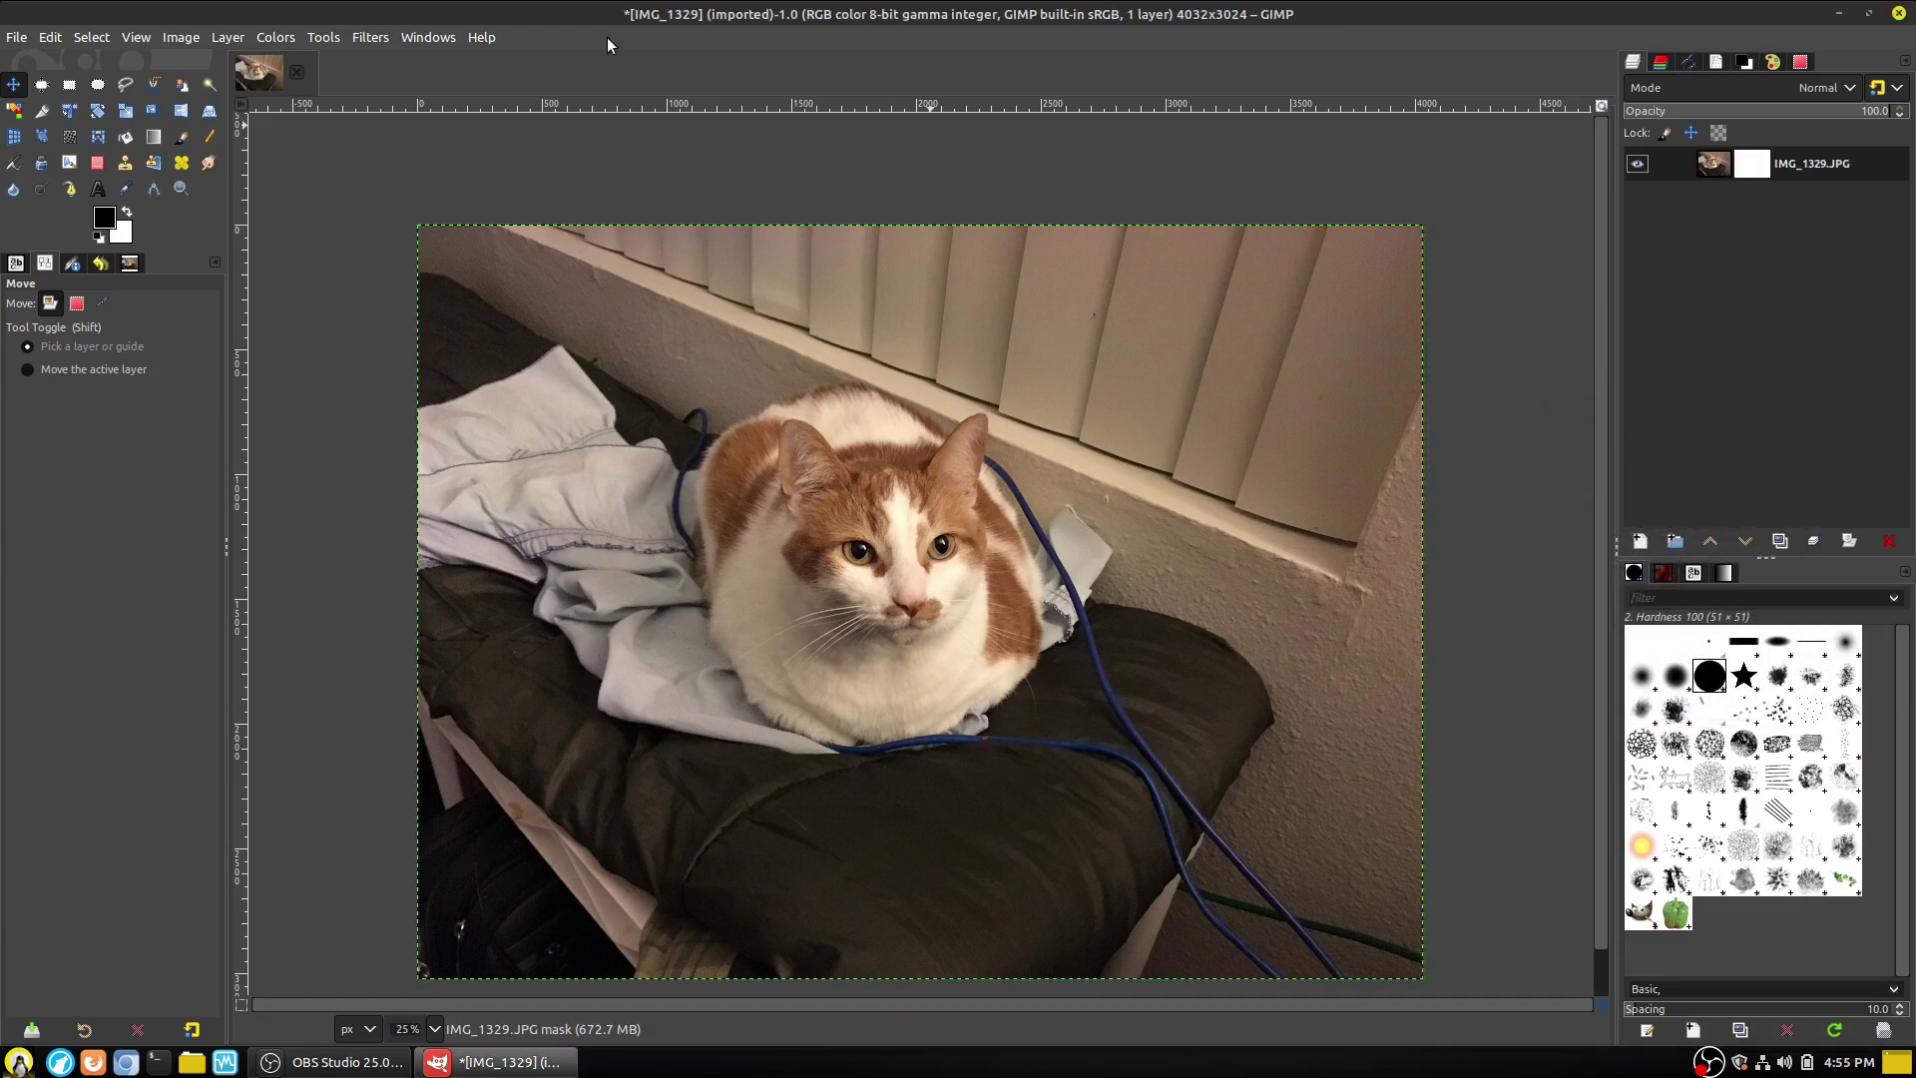
Check the foreground colour, select the Paintbrush, and make black the painting colour.
left_click(126, 211)
left_click(104, 218)
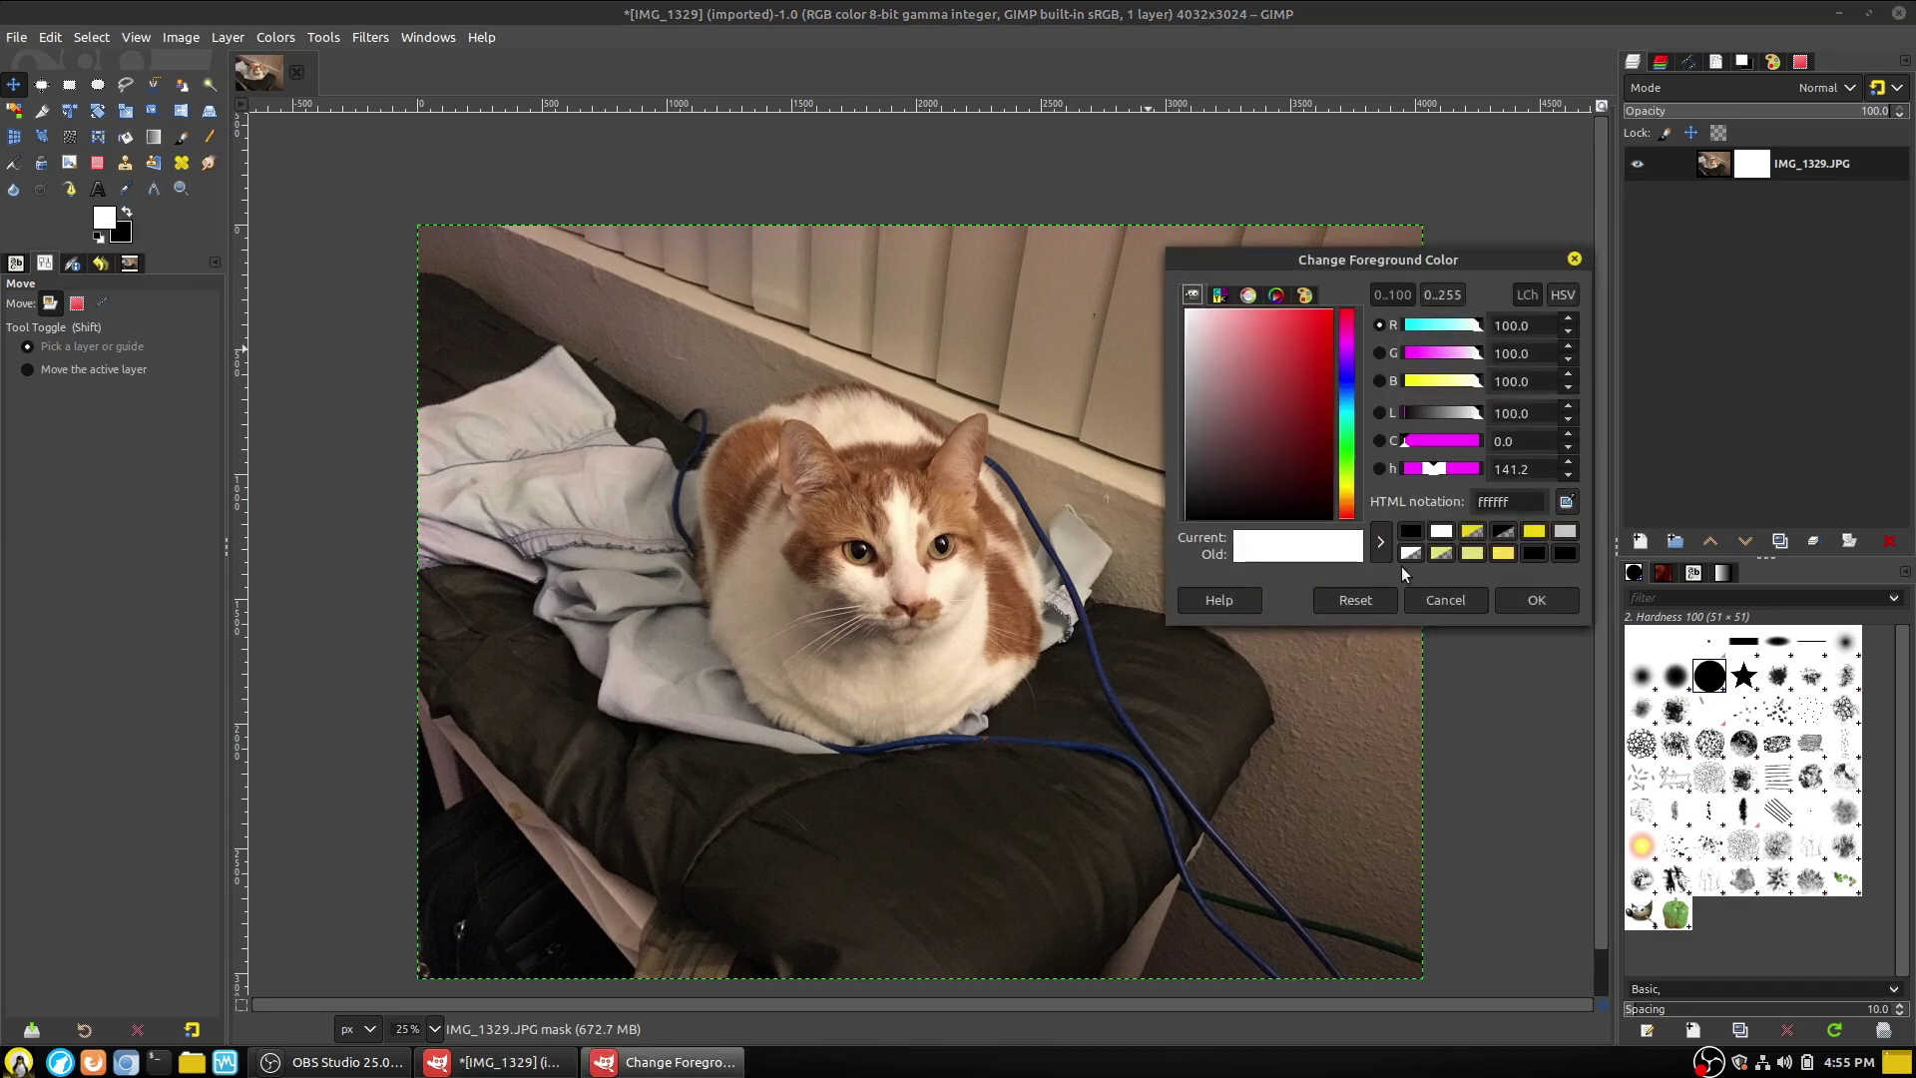
left_click(1445, 601)
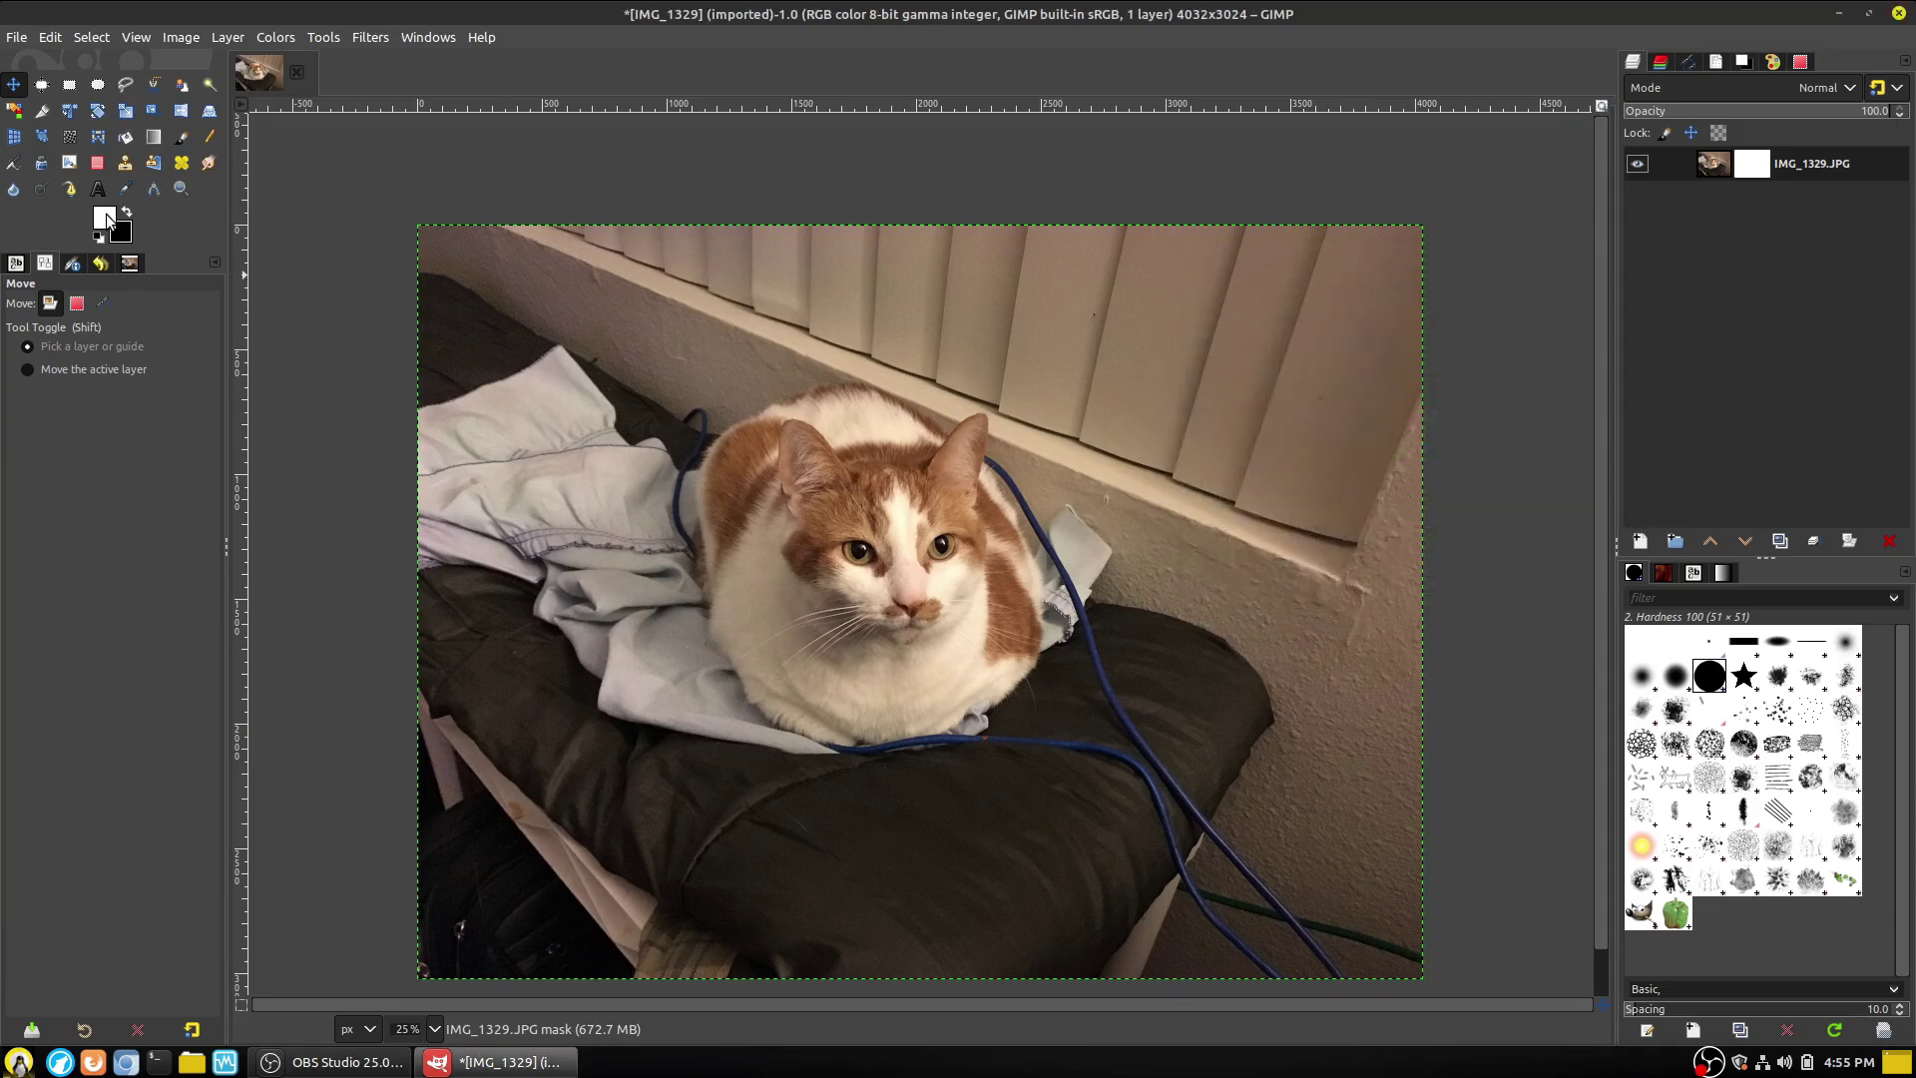
left_click(181, 143)
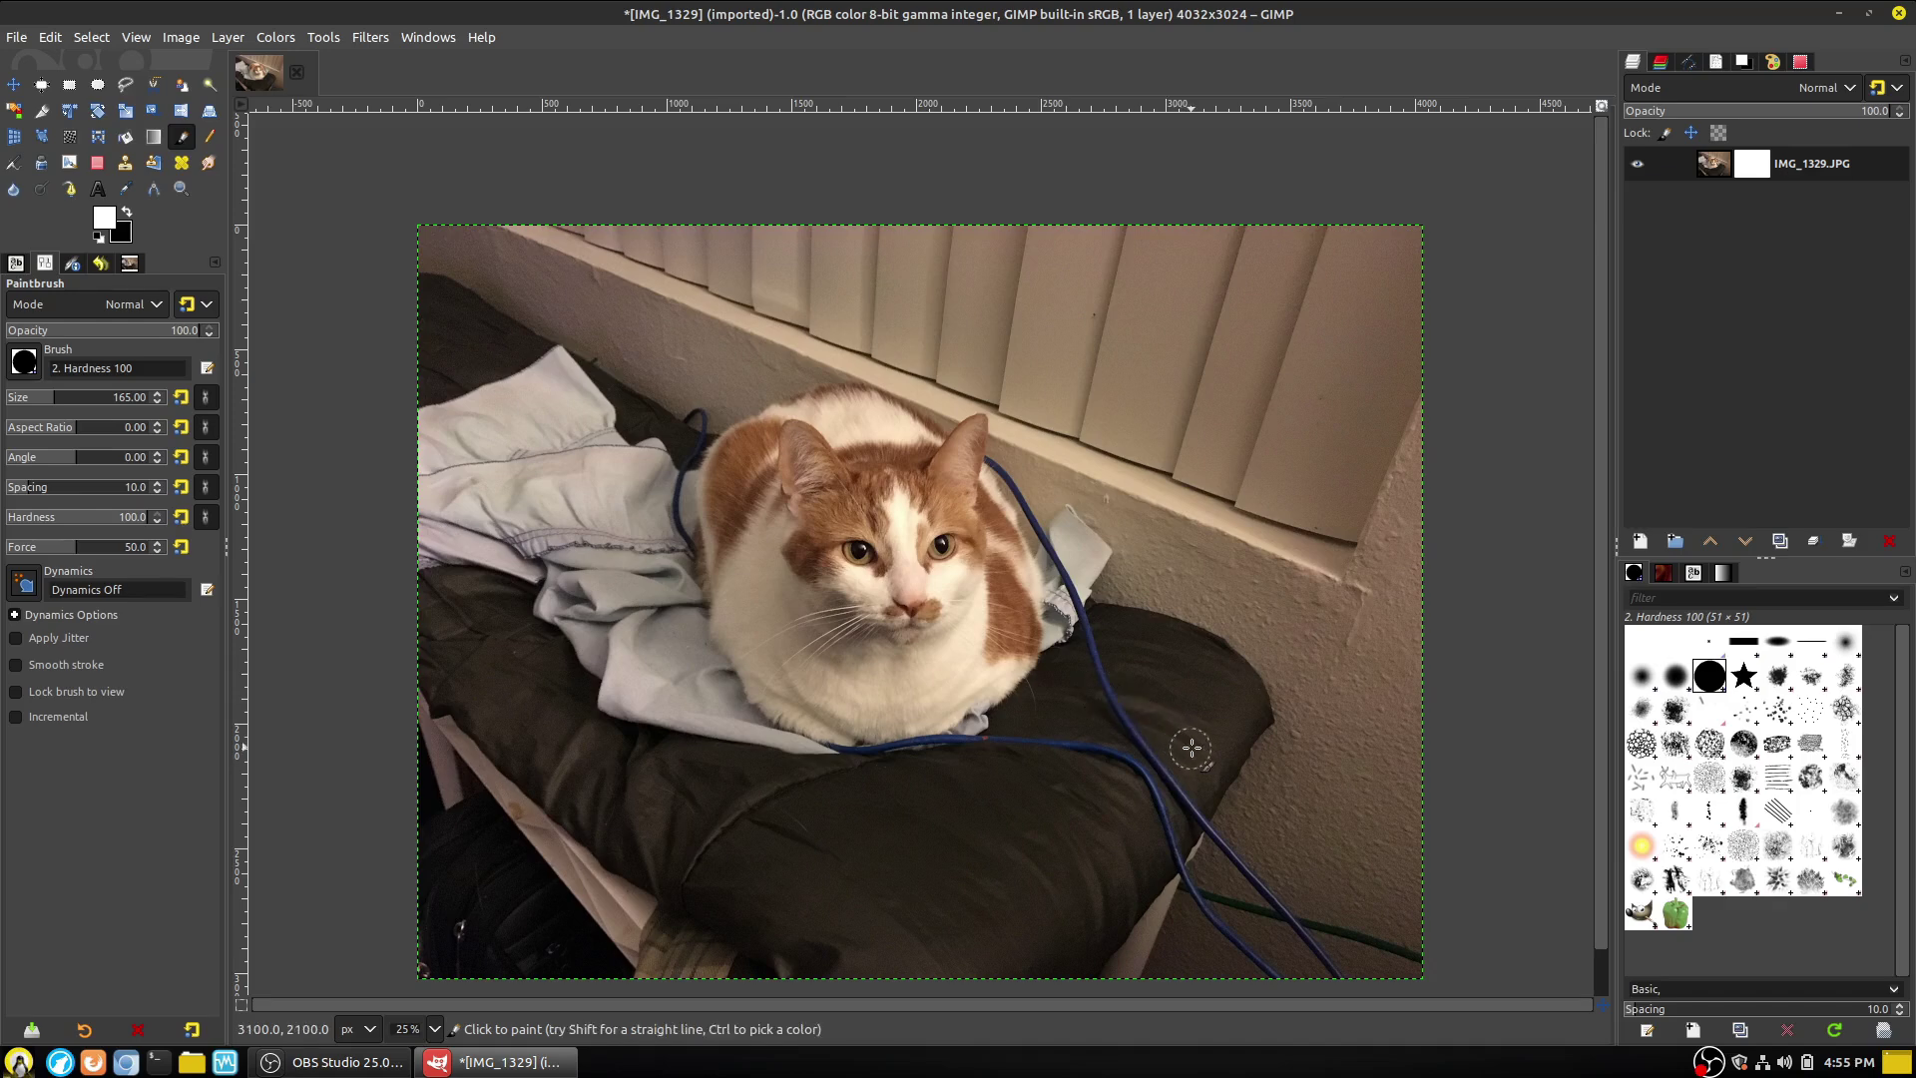
left_click(124, 213)
Paint a straight black diagonal stroke across the cat on the mask, then disable and re-enable the mask.
left_click(591, 375)
left_click(1160, 747, "shift")
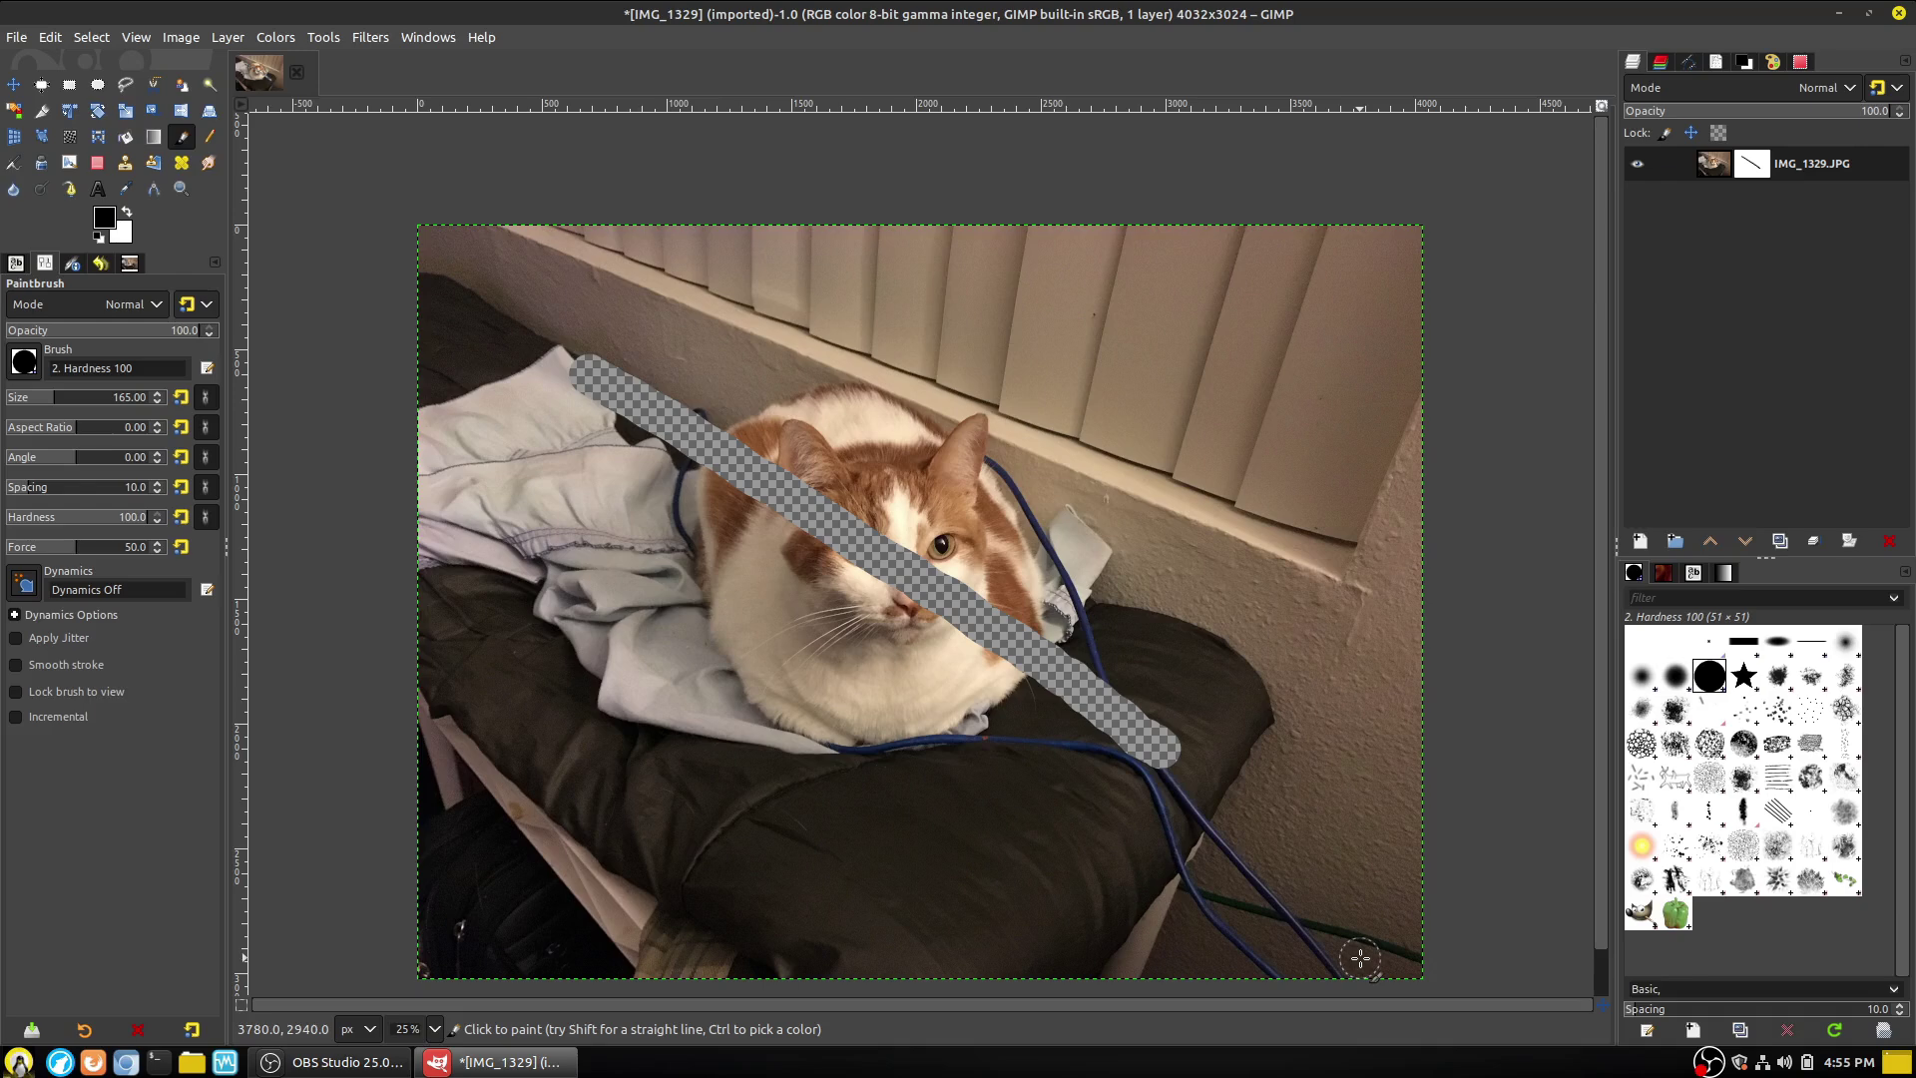
right_click(1758, 172)
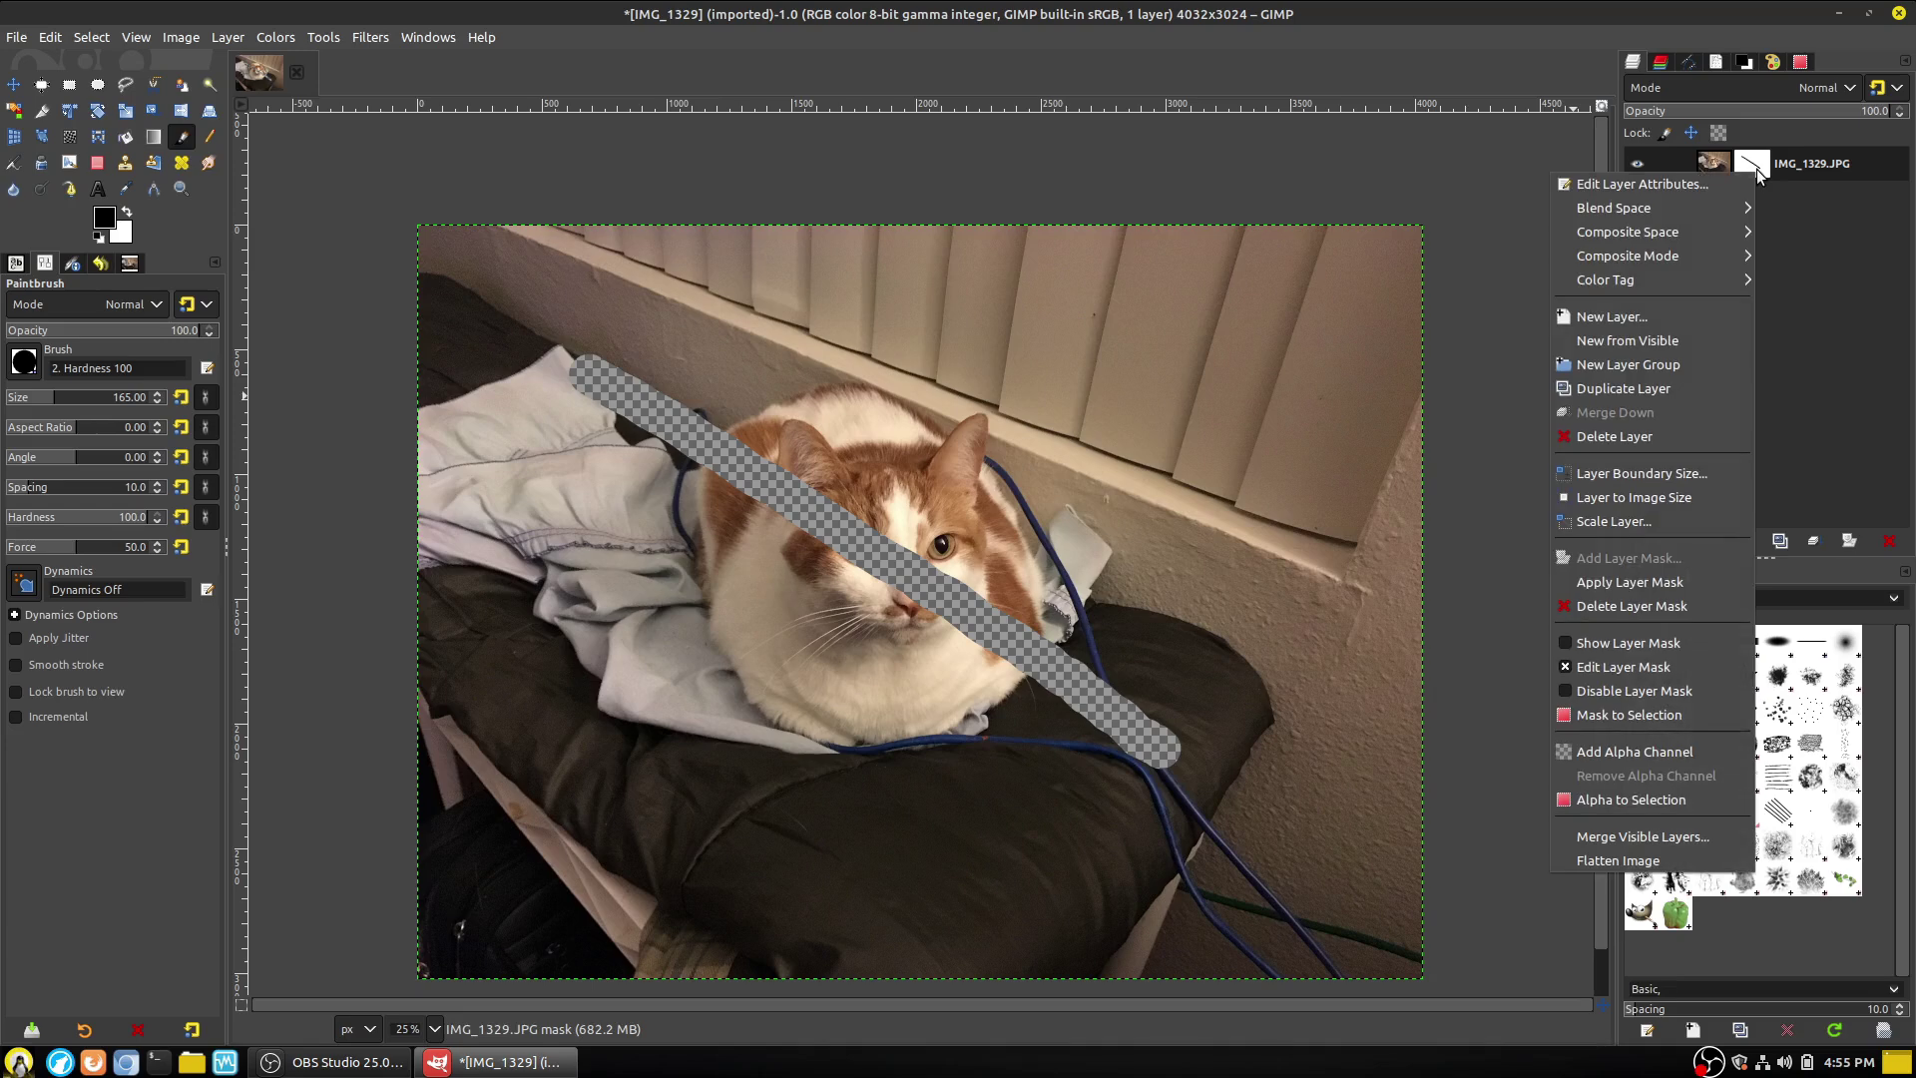
left_click(1633, 692)
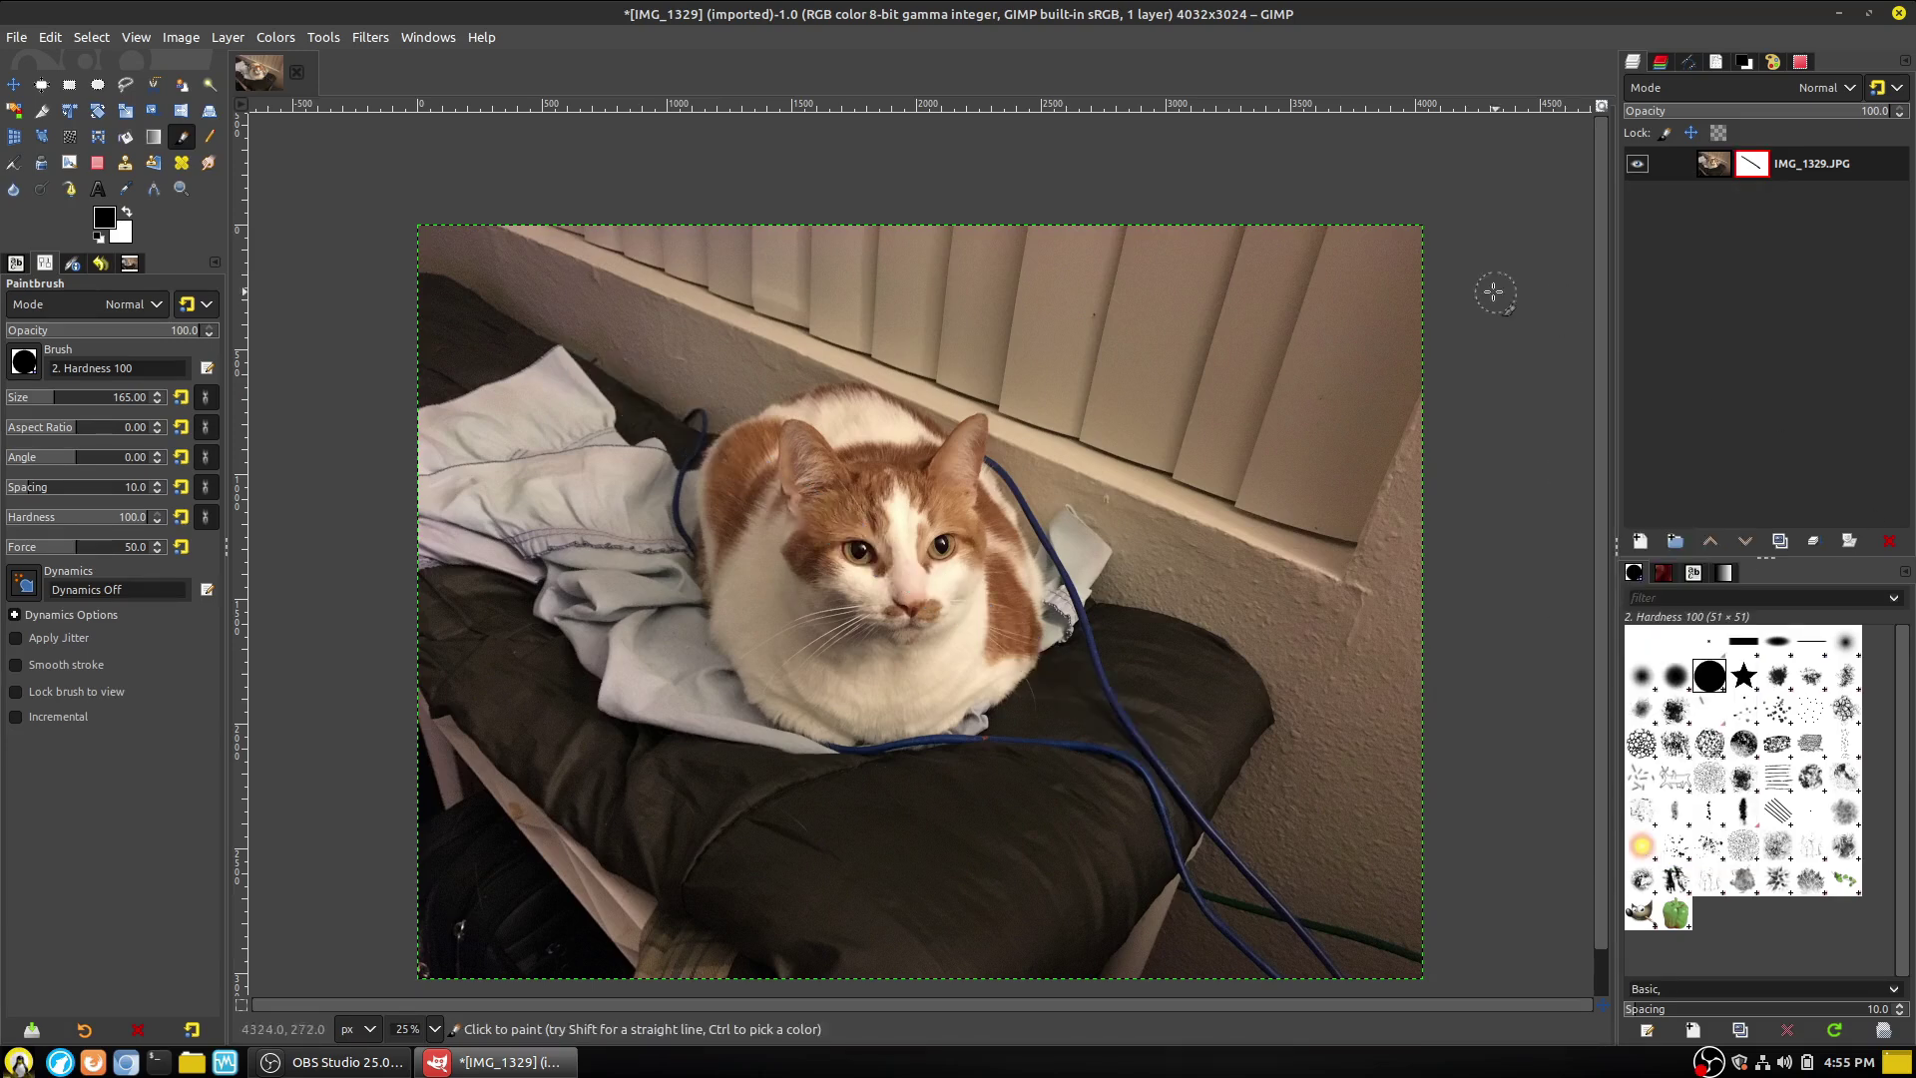
right_click(1758, 170)
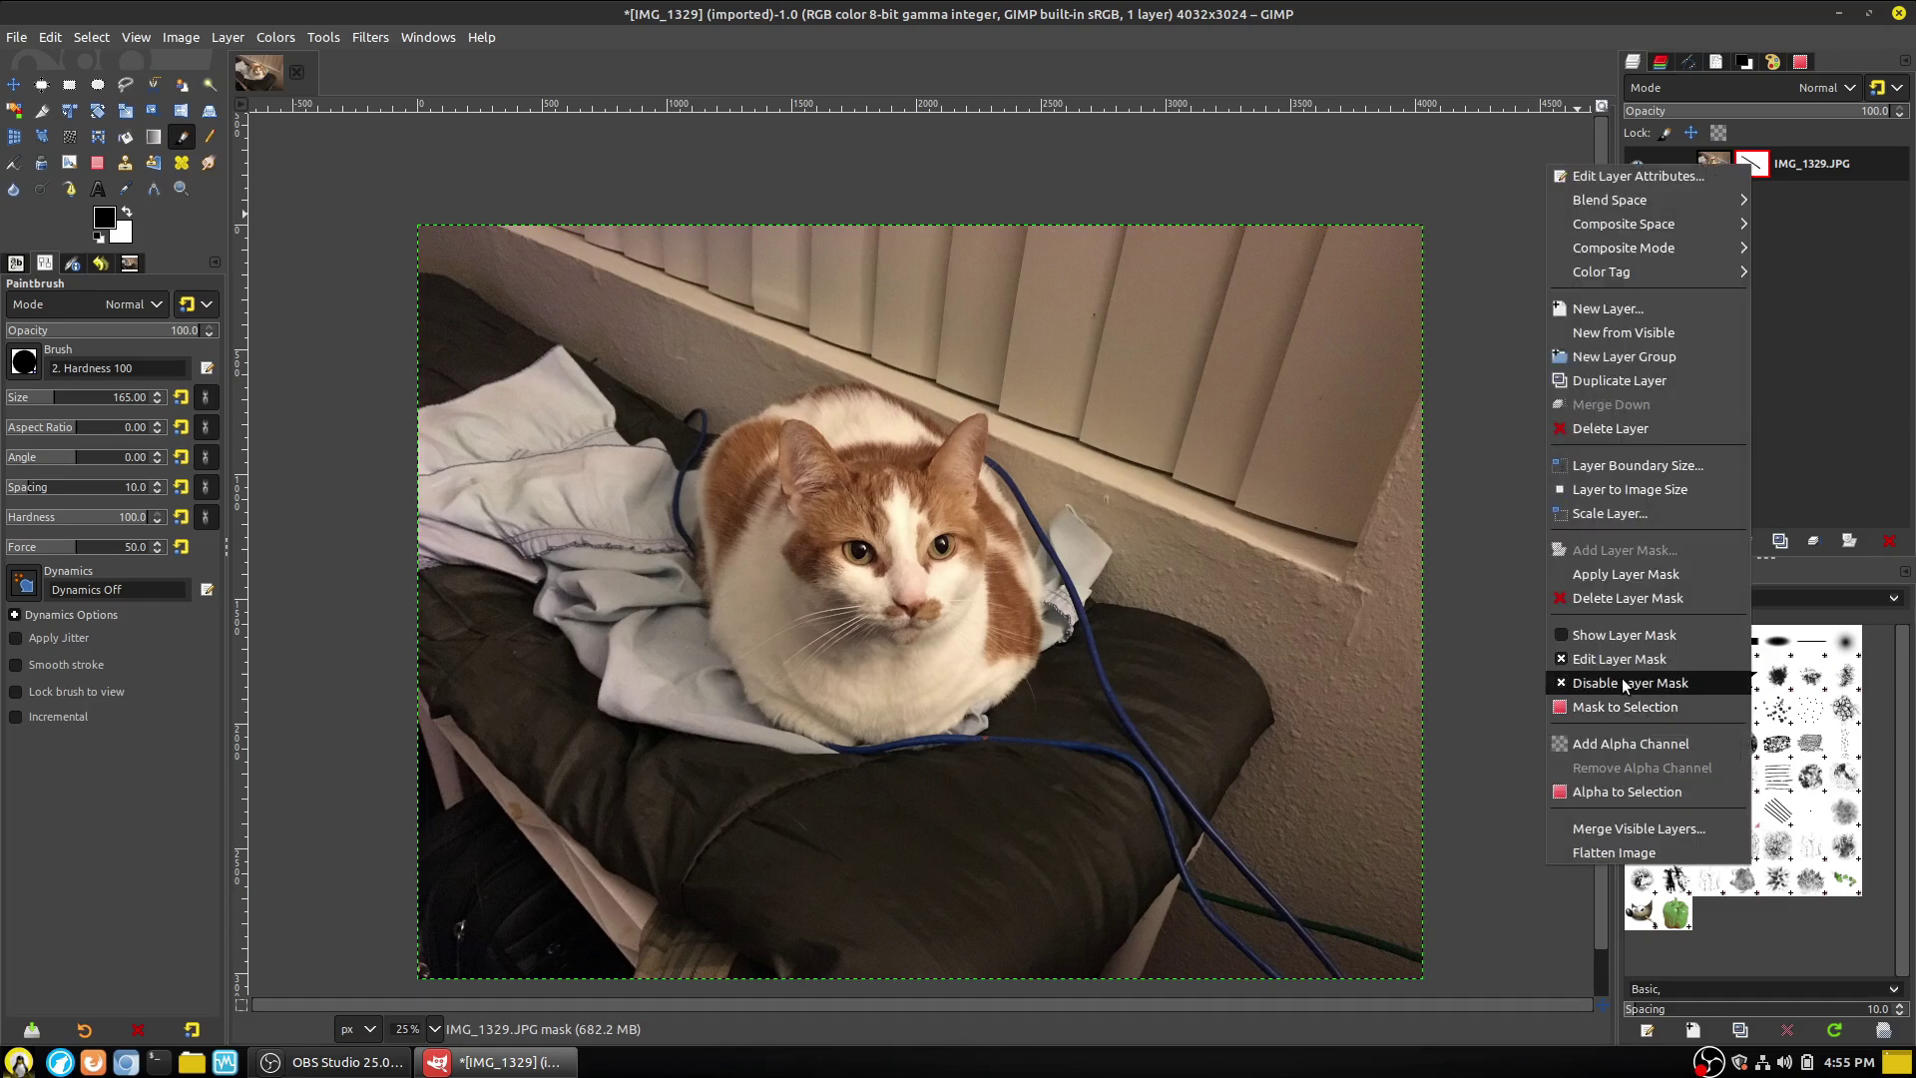
left_click(1630, 682)
Turn Show Layer Mask on to view the mask alone, then off again.
right_click(1759, 166)
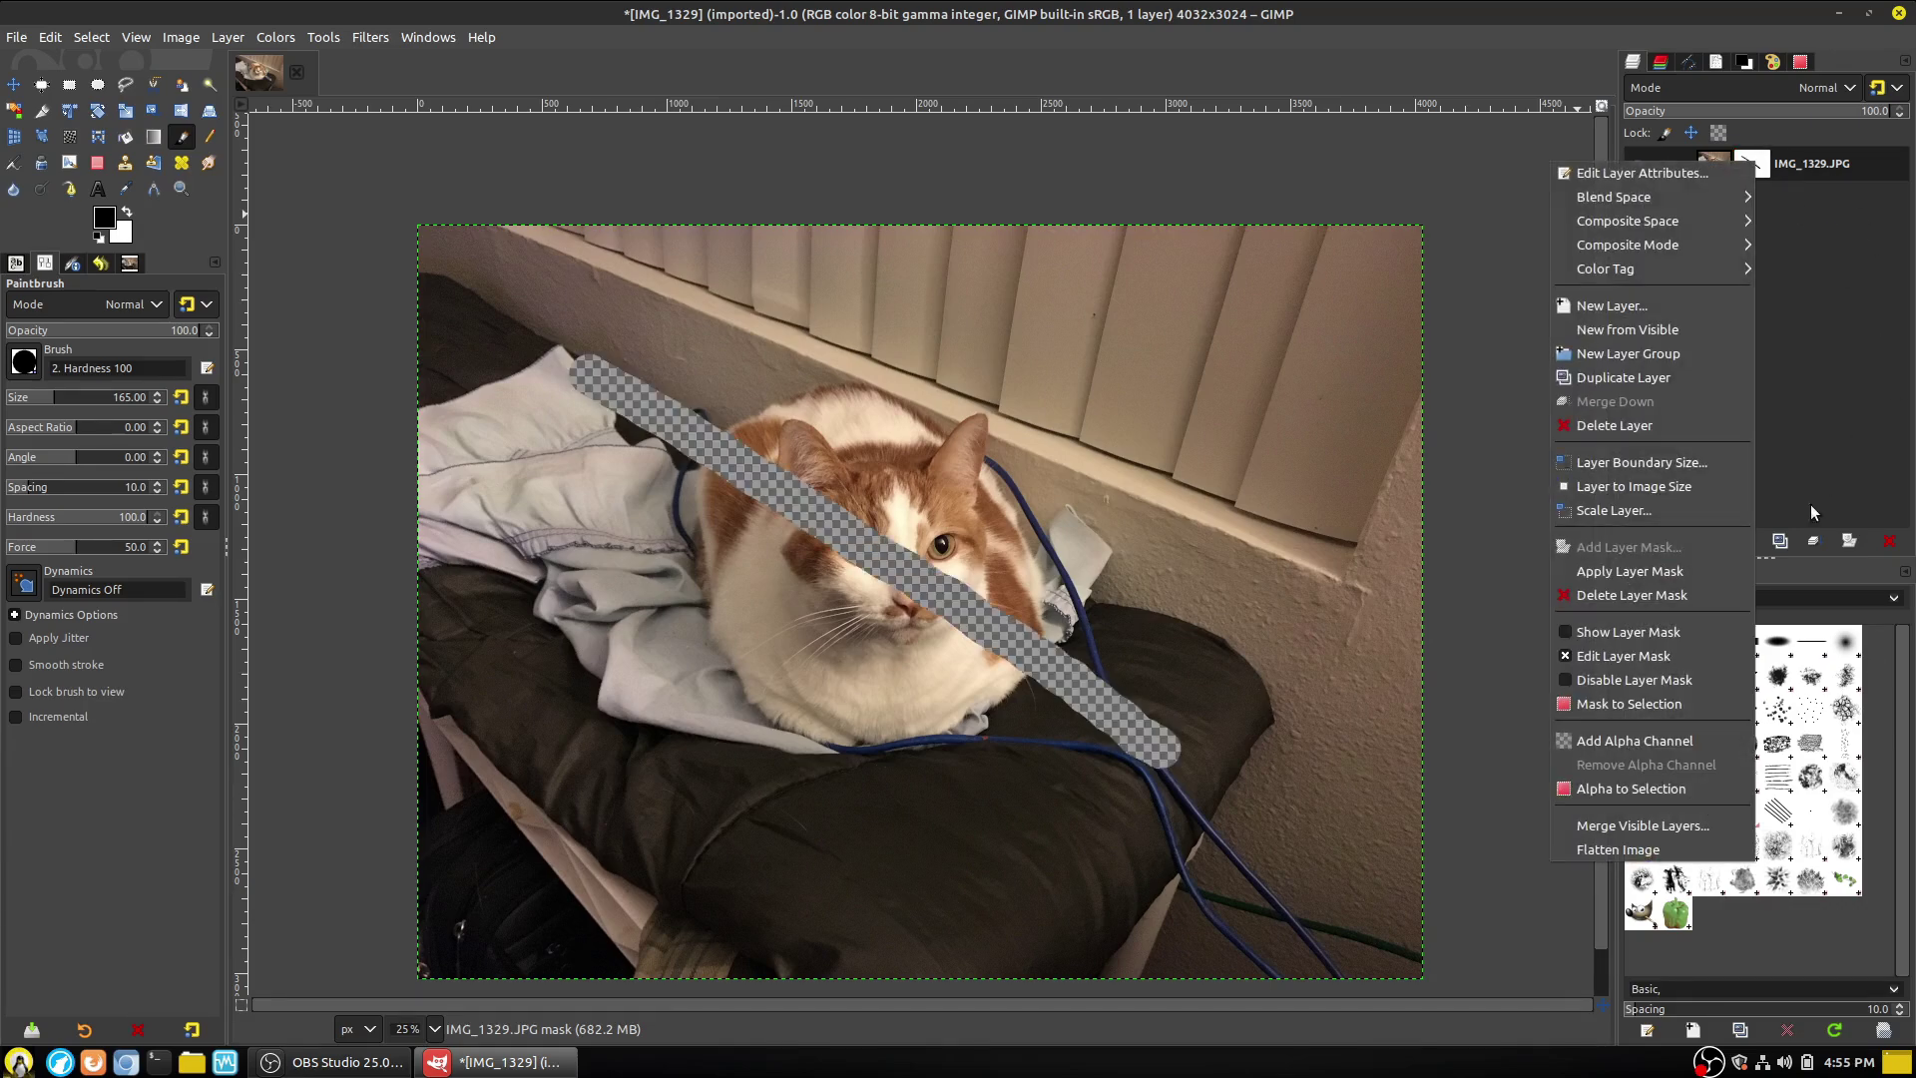
left_click(1649, 632)
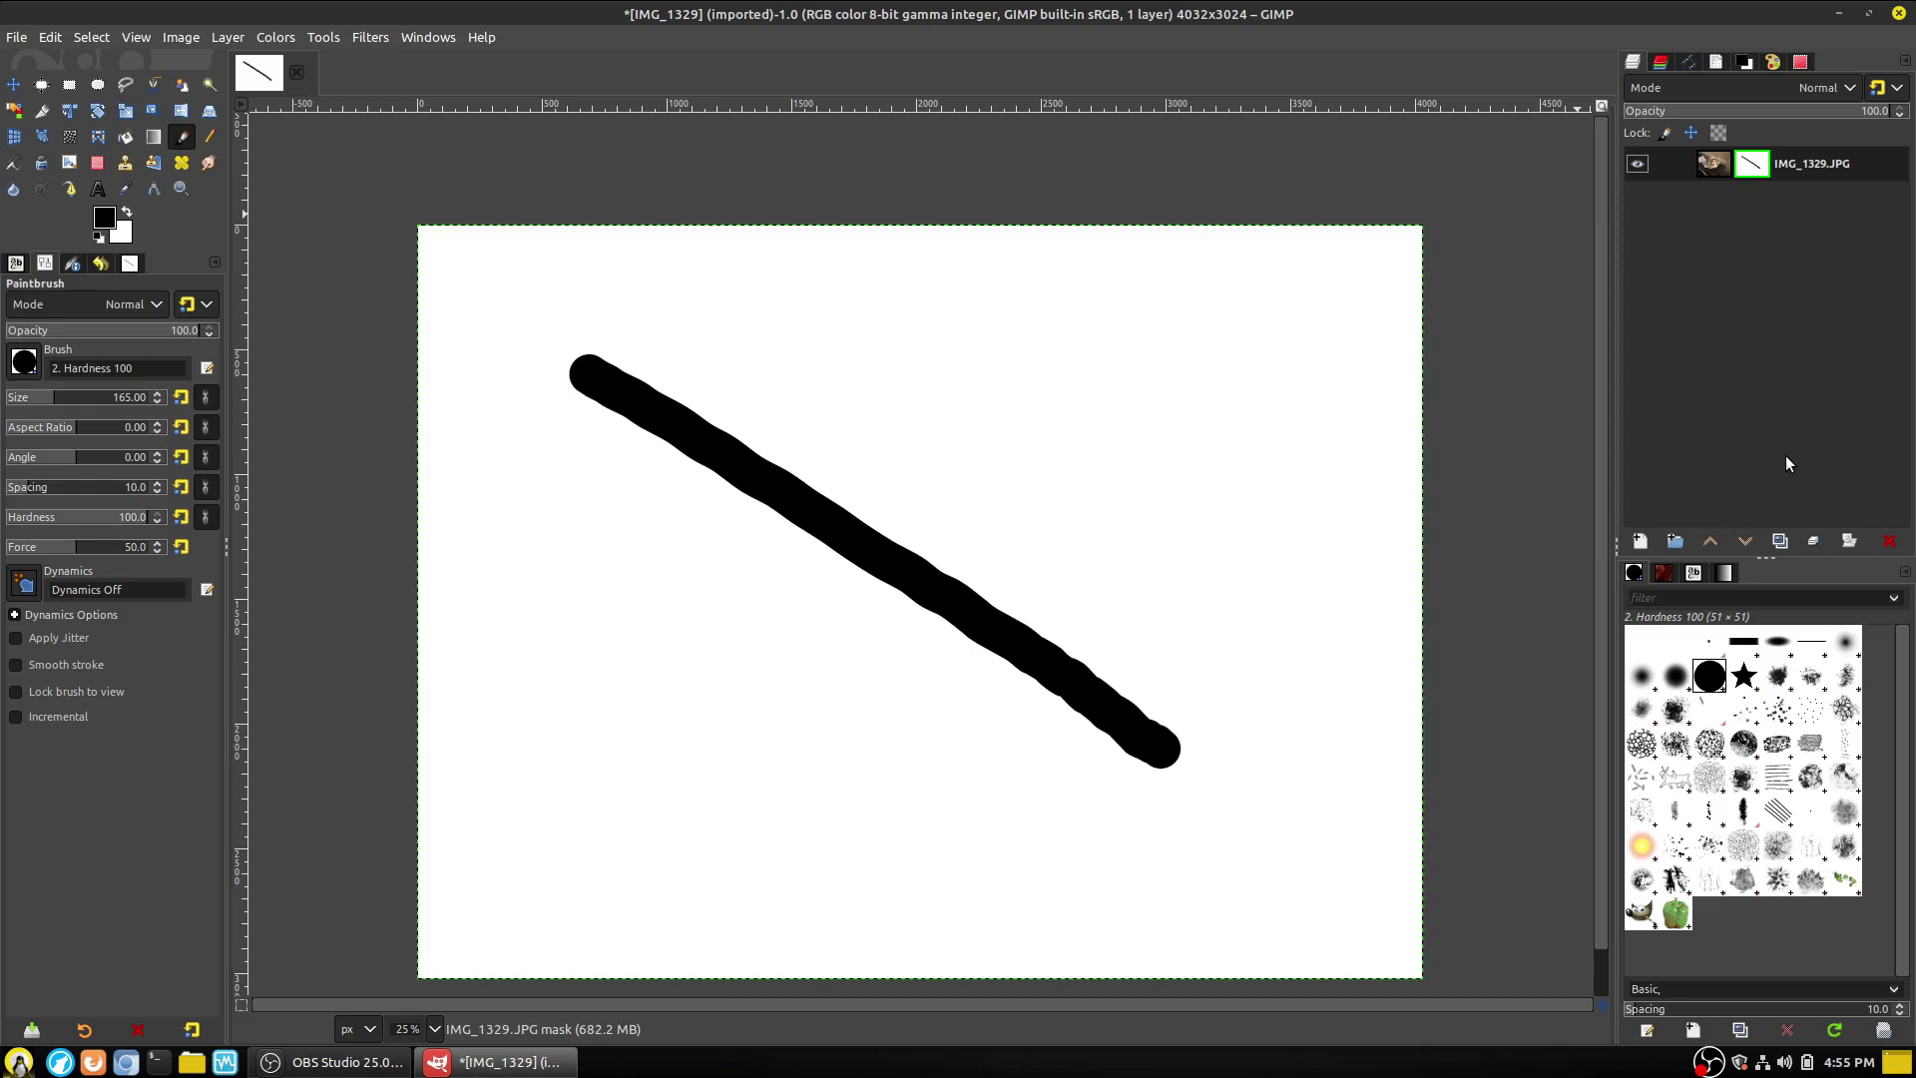
right_click(1768, 164)
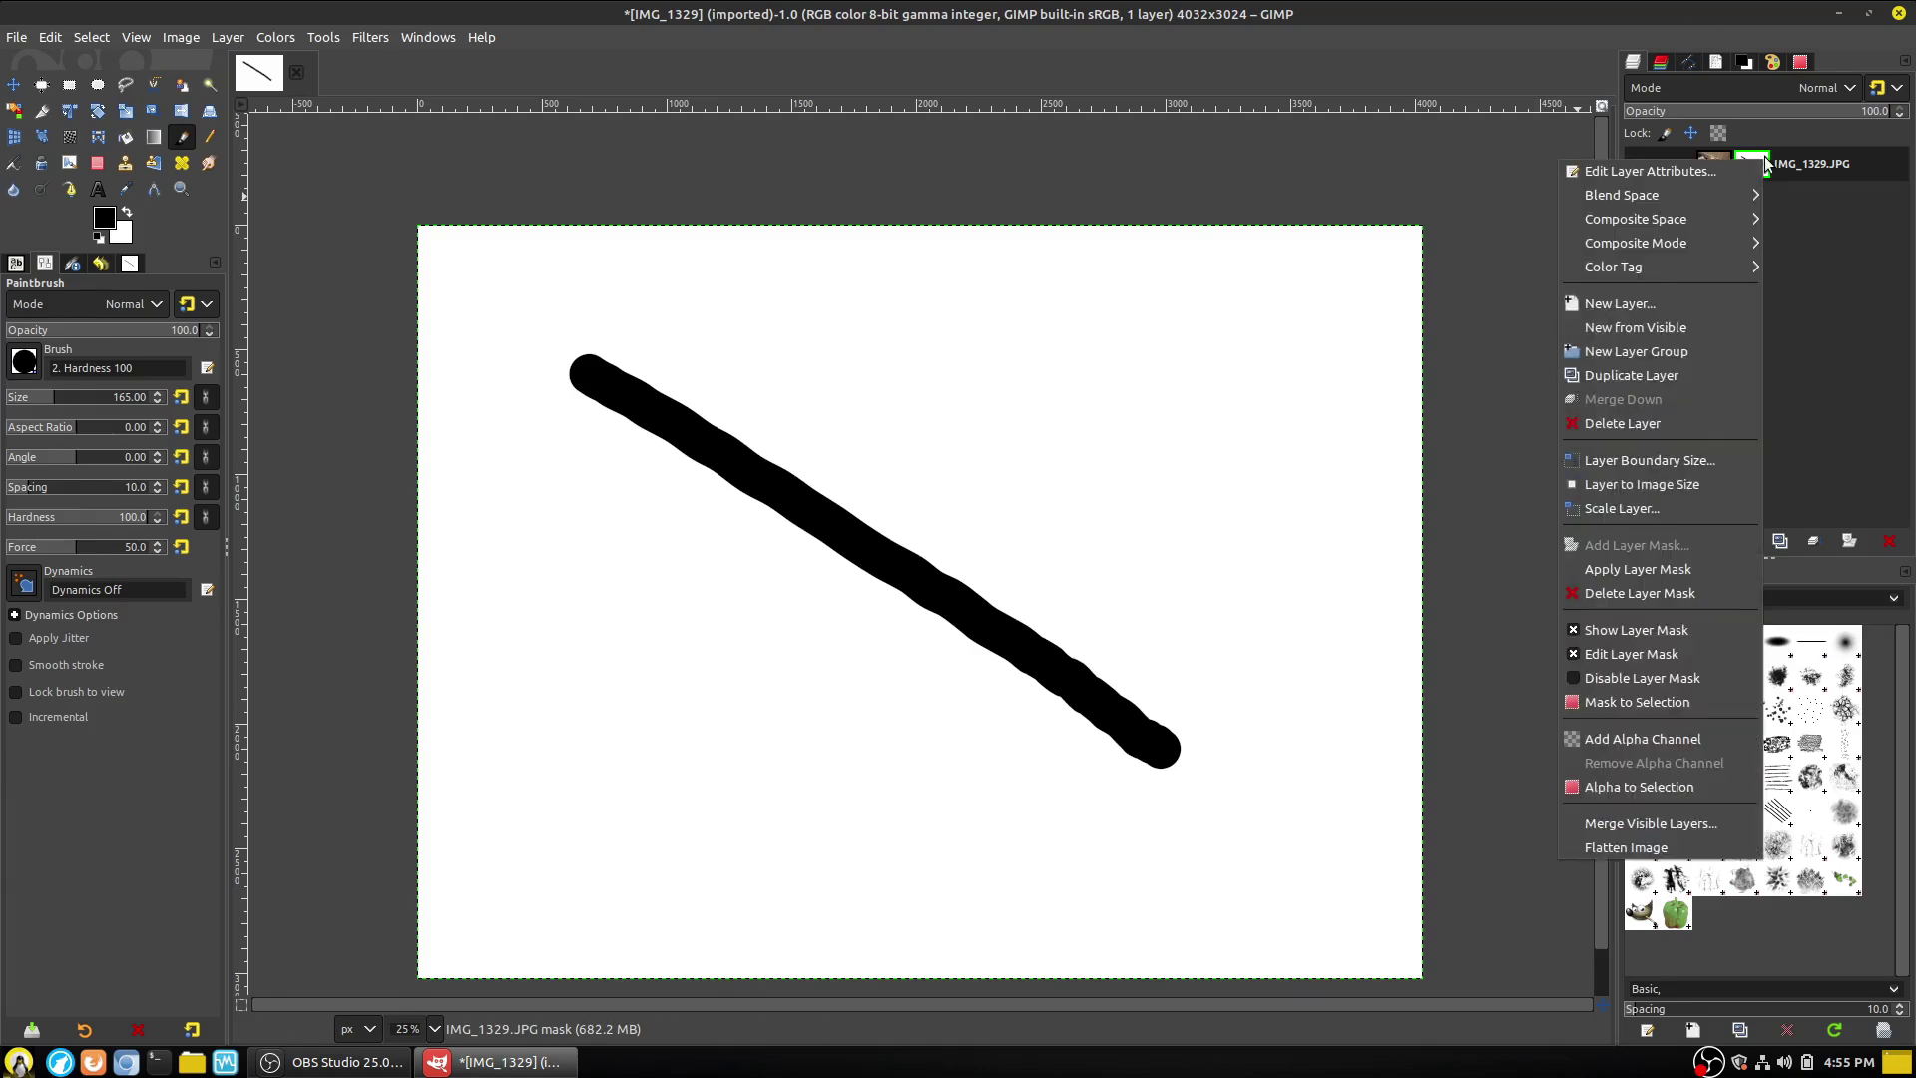
left_click(1637, 633)
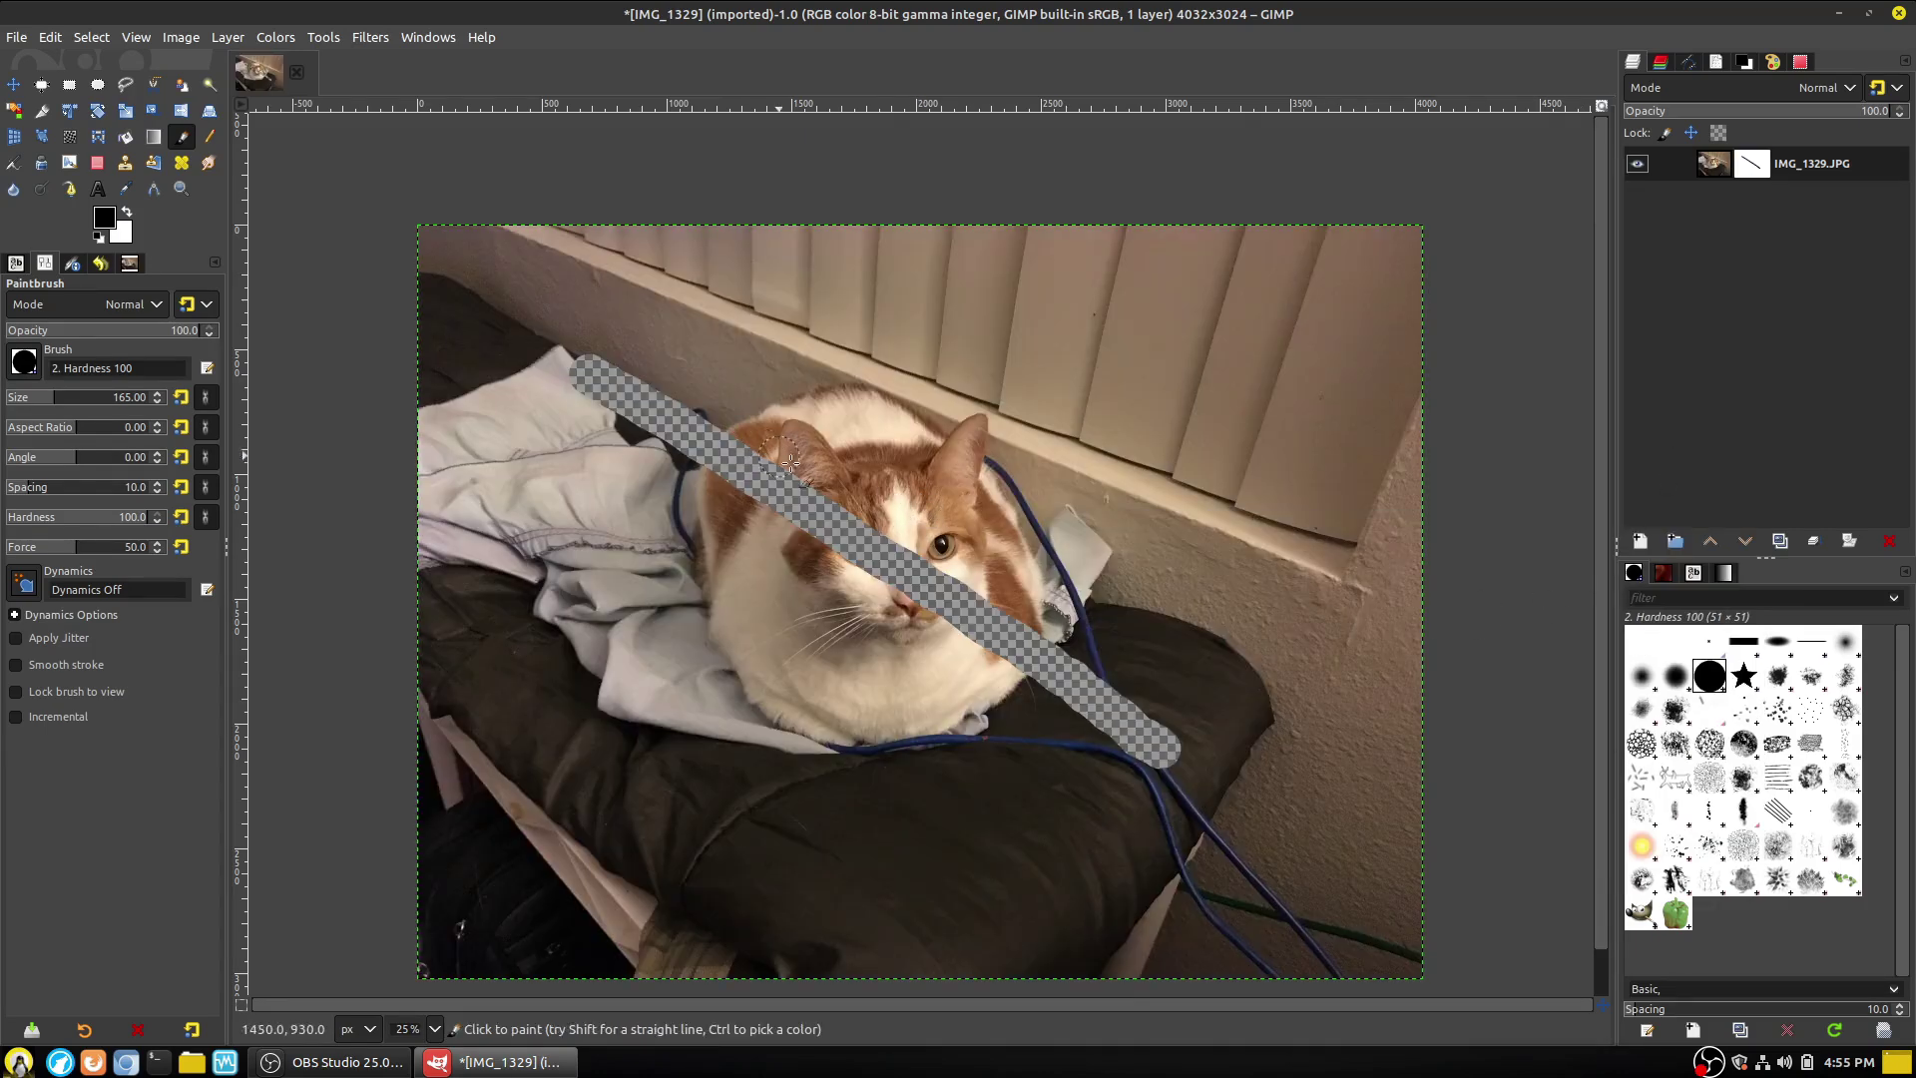
Delete the stroked mask and add a new Black (full transparency) mask to the cat layer.
right_click(1759, 174)
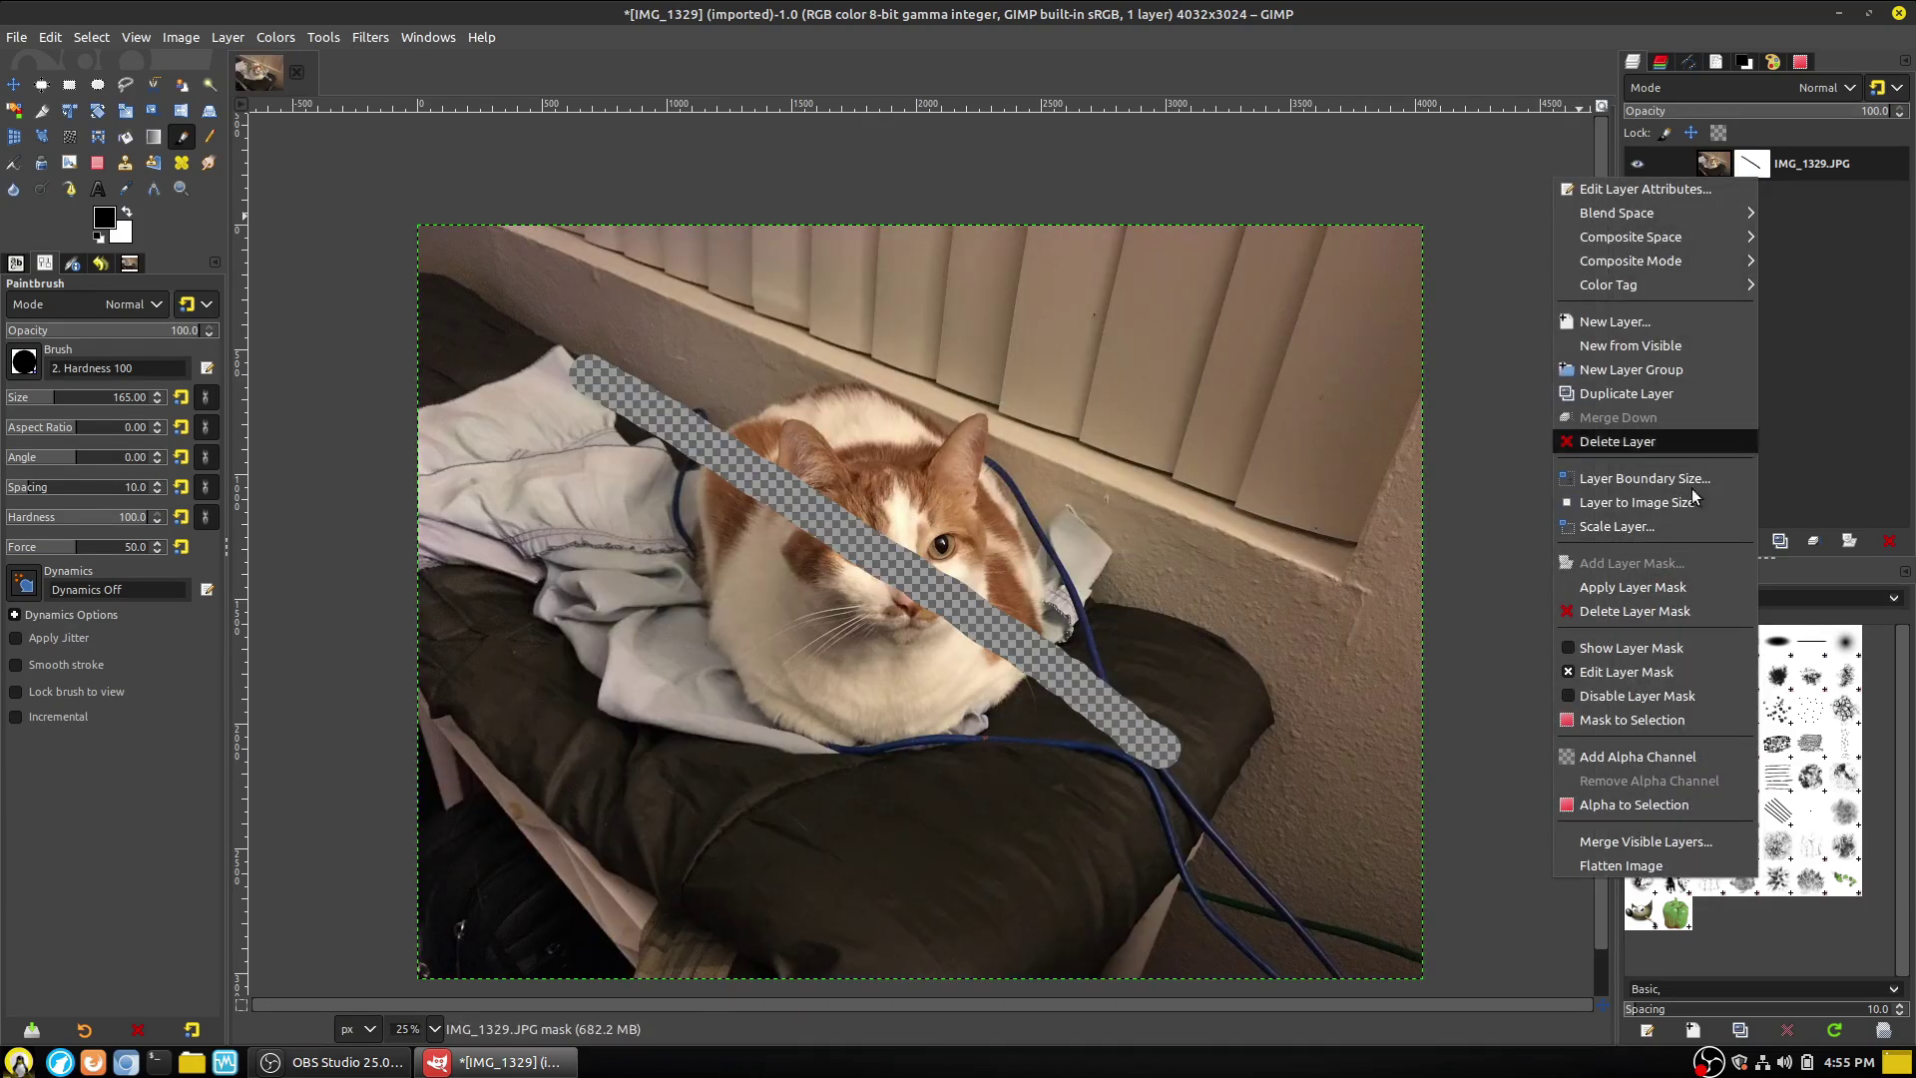
left_click(1659, 610)
right_click(1718, 160)
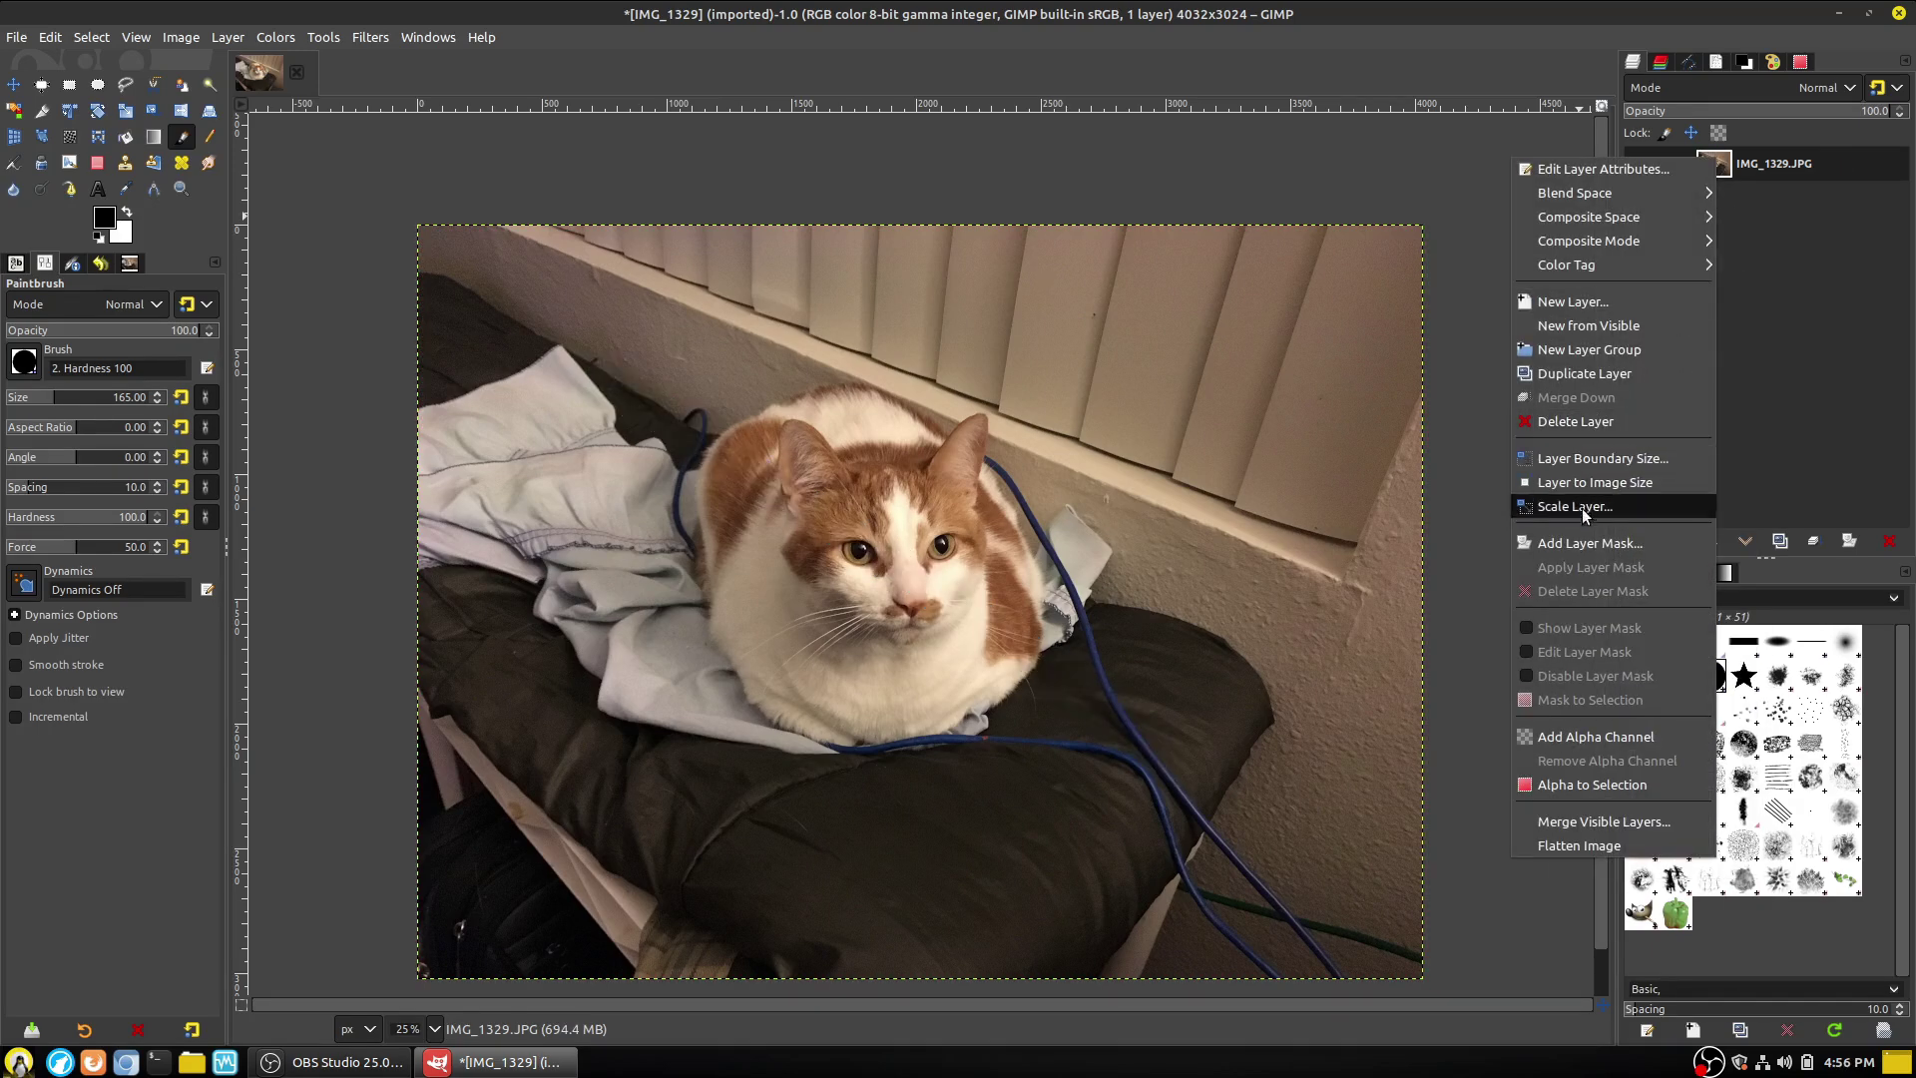
left_click(1597, 547)
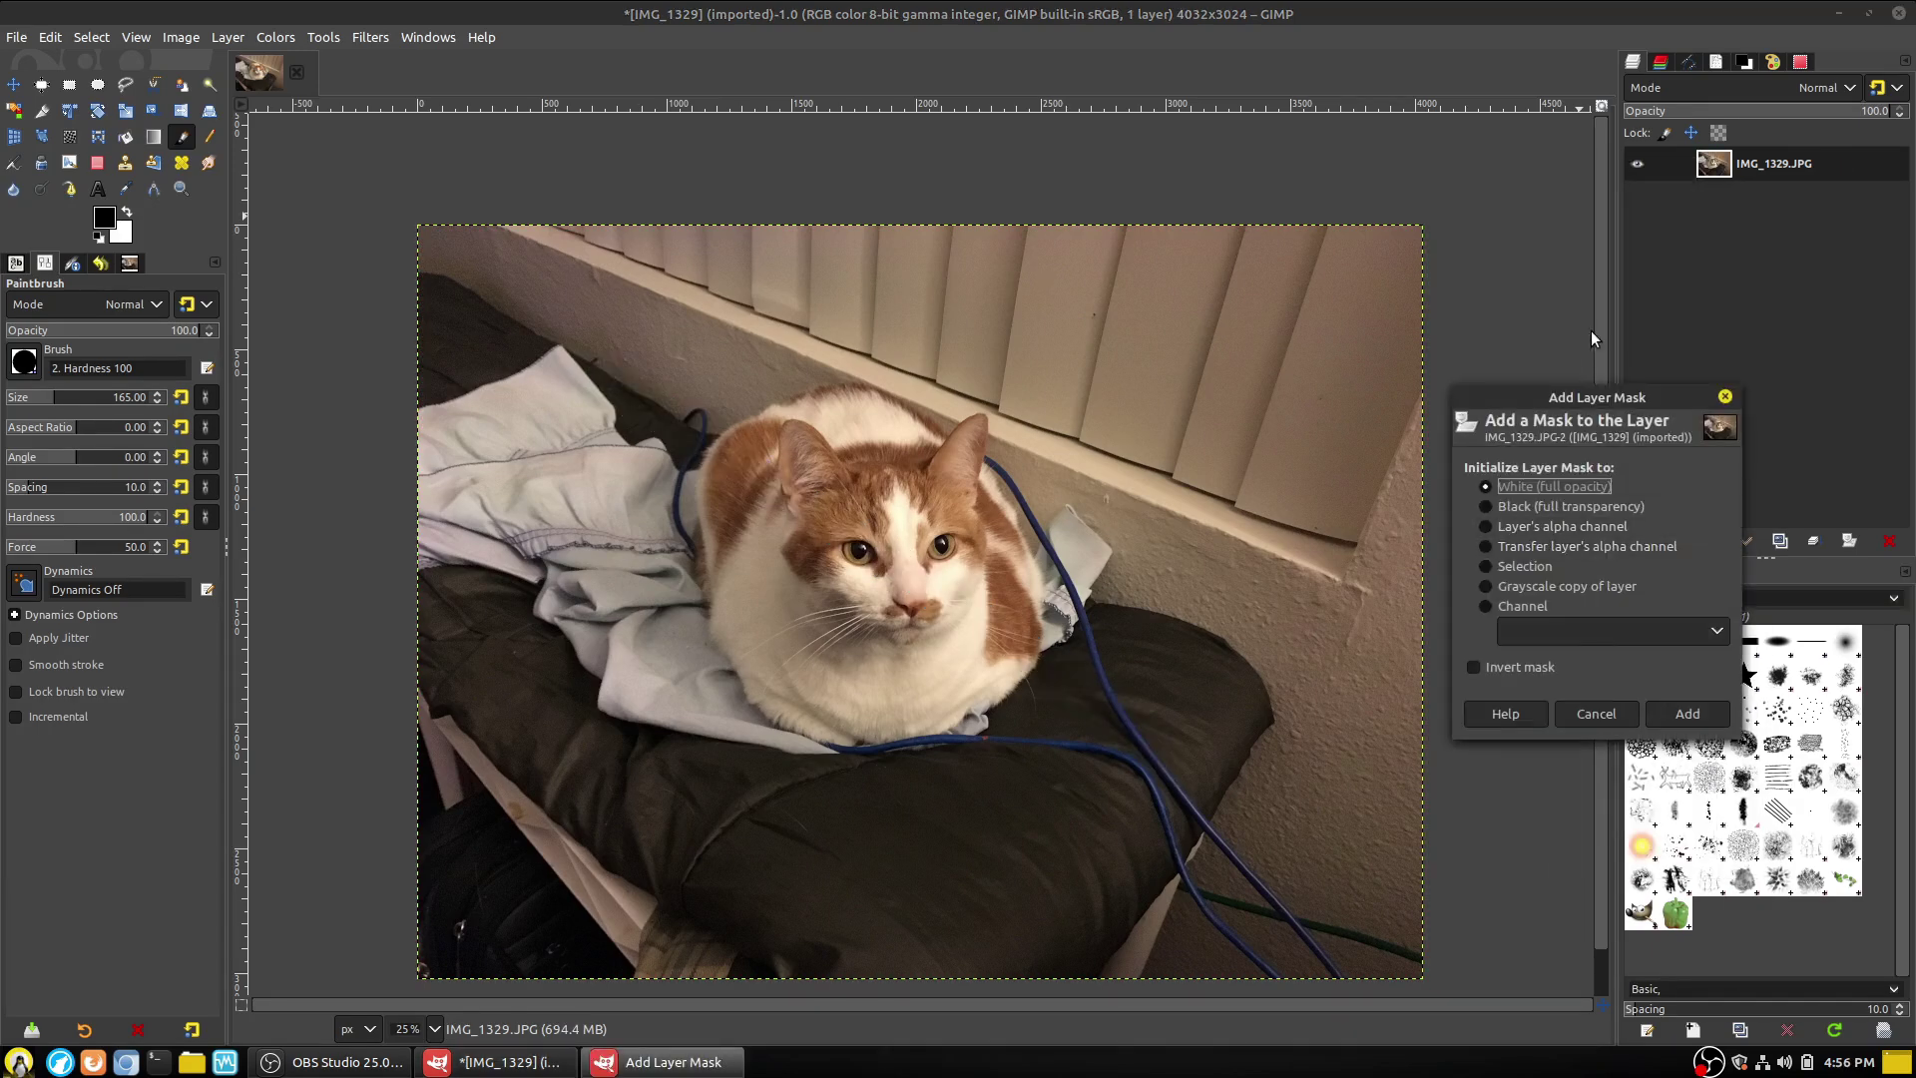
left_click(1562, 506)
left_click(1688, 712)
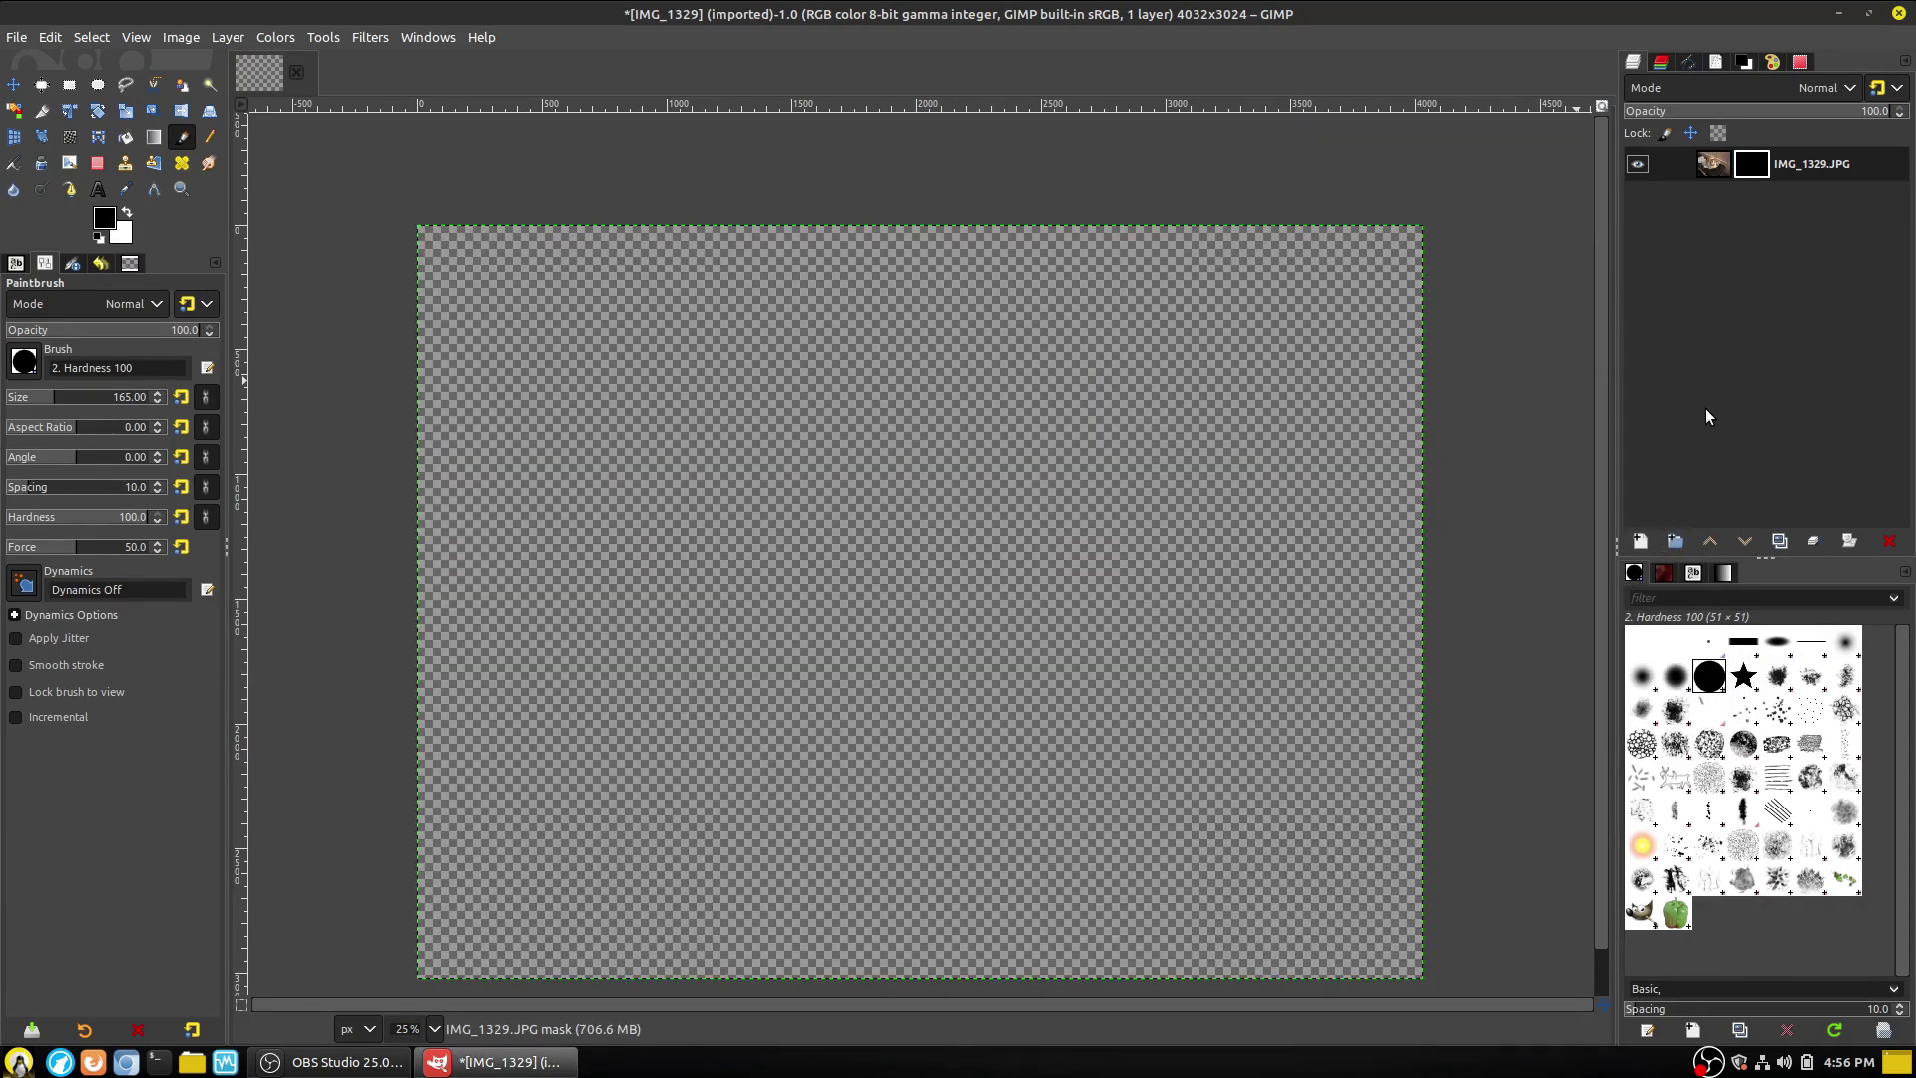
Choose the Custom gradient from the gradients list.
left_click(1729, 572)
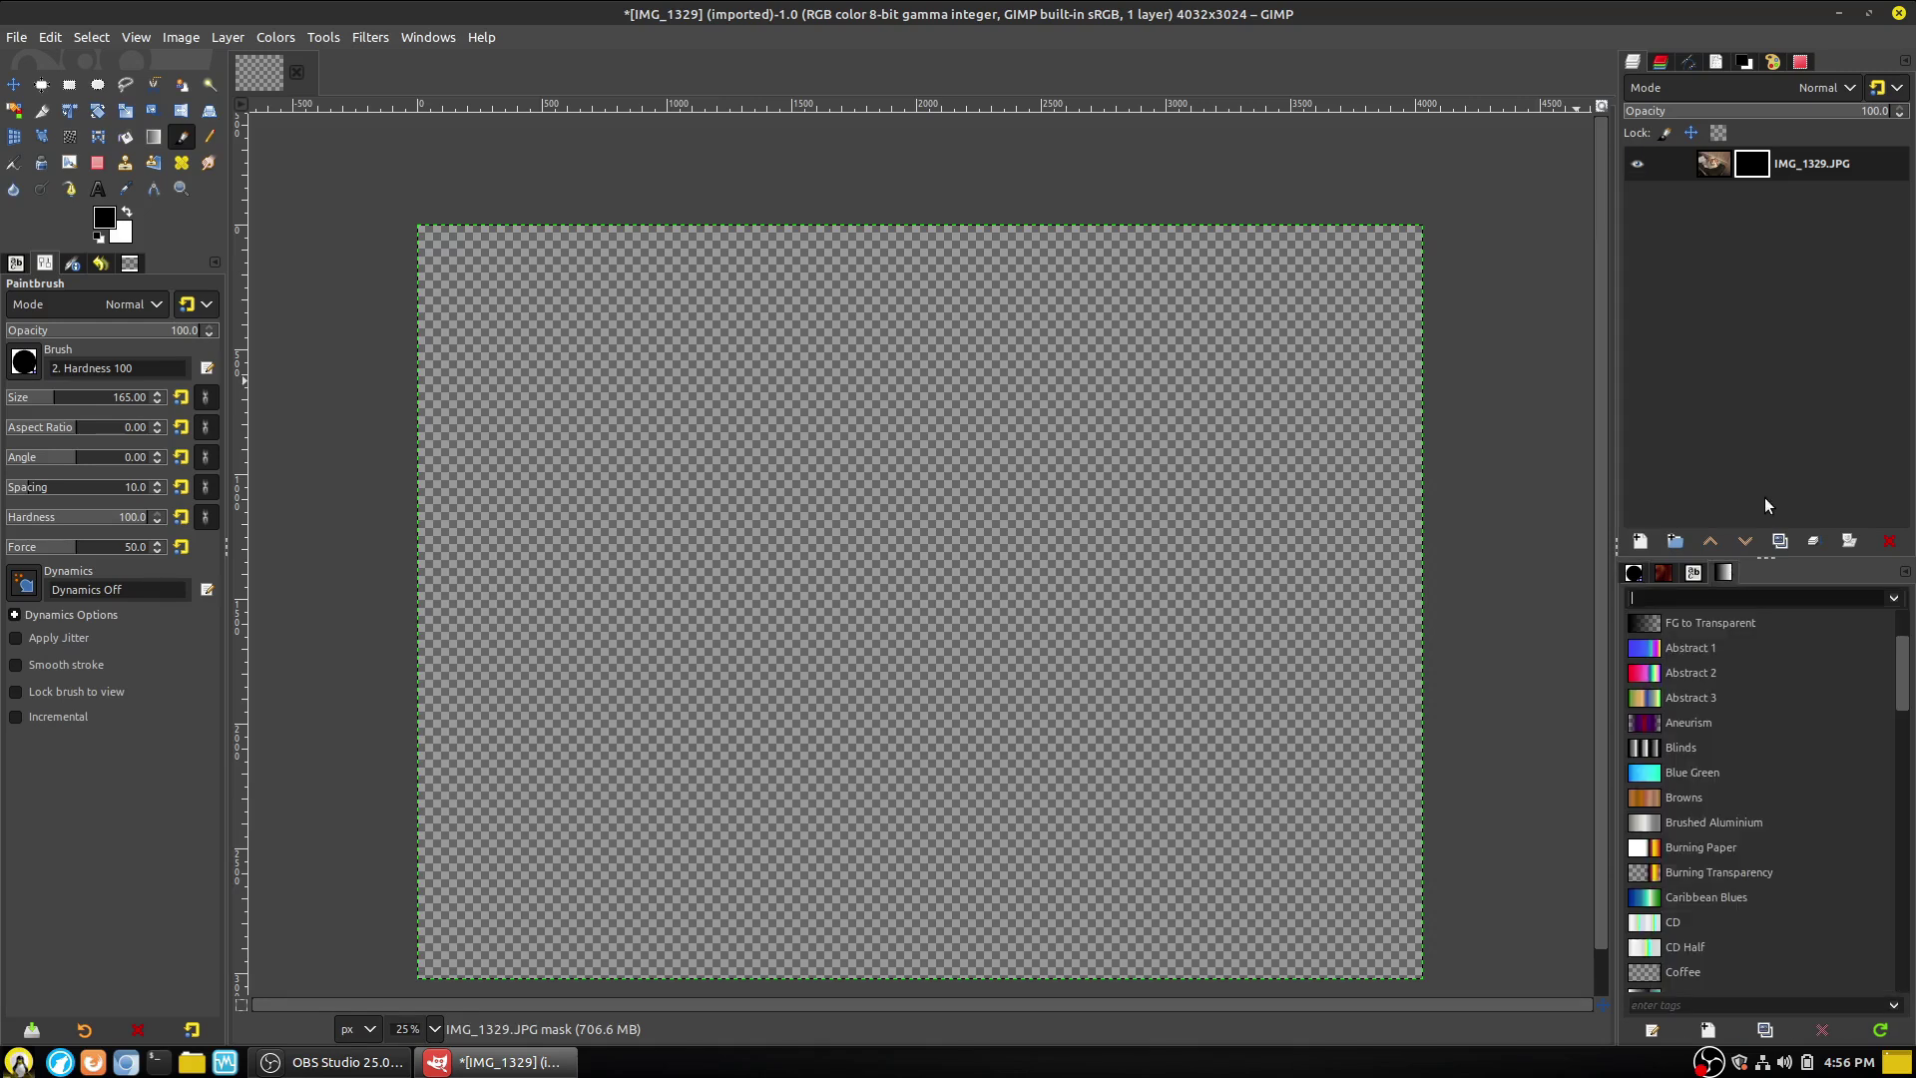
left_click(1732, 621)
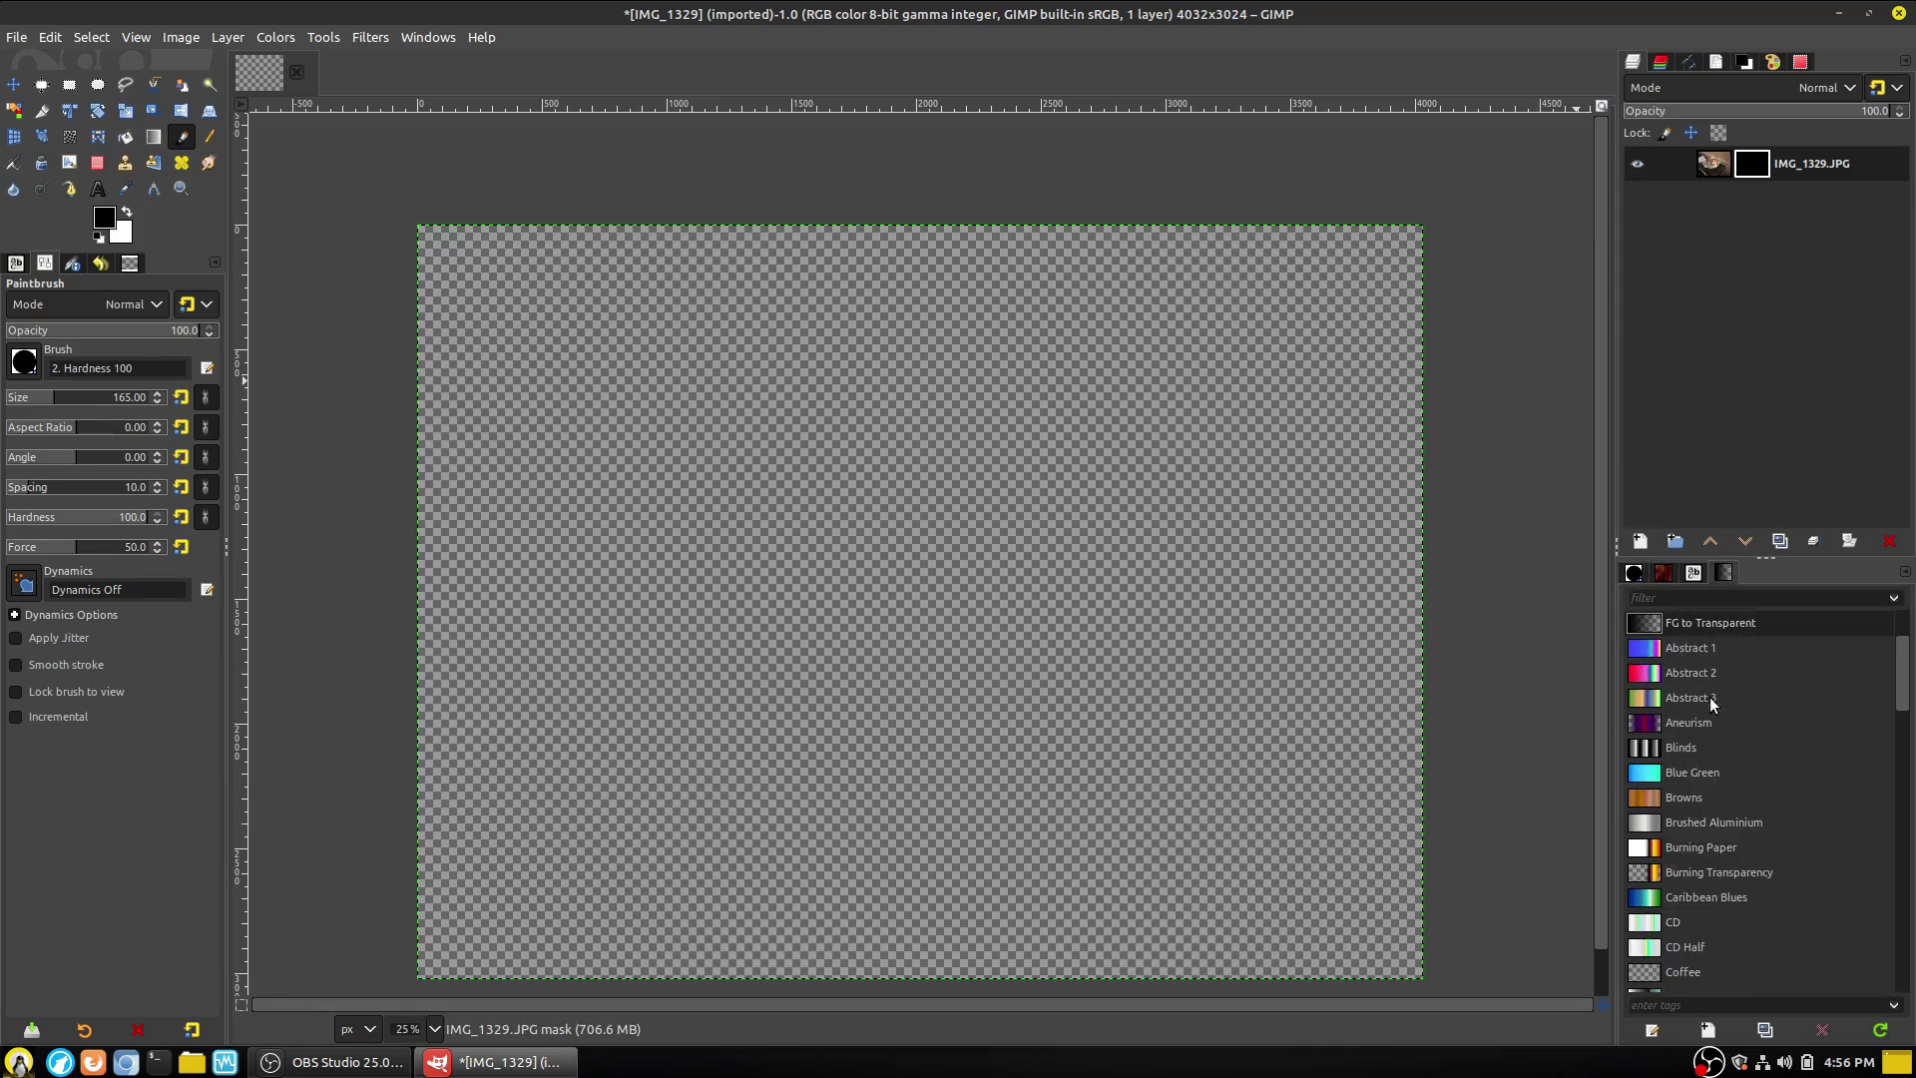
scroll(1699, 675, "up", 3)
left_click(1680, 622)
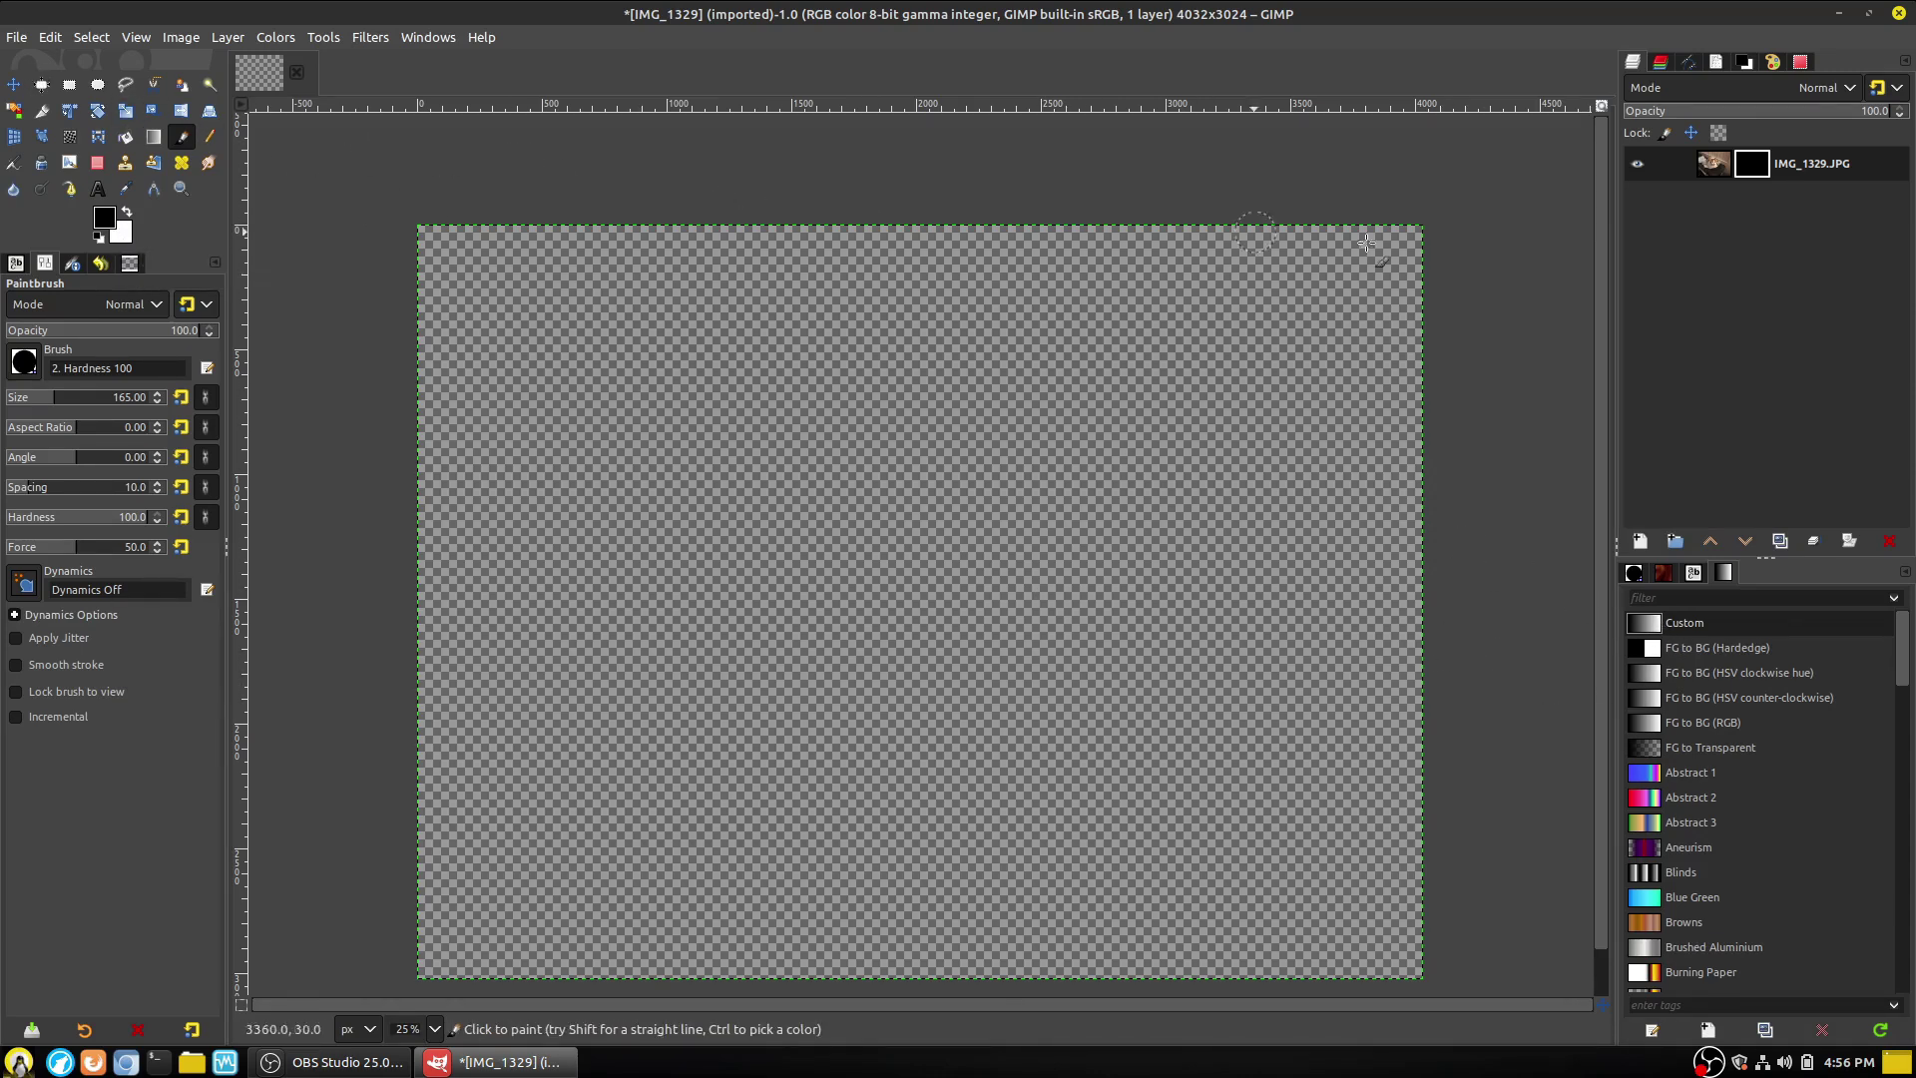
Draw a top-to-bottom gradient on the mask with the Gradient tool and commit it.
left_click(153, 137)
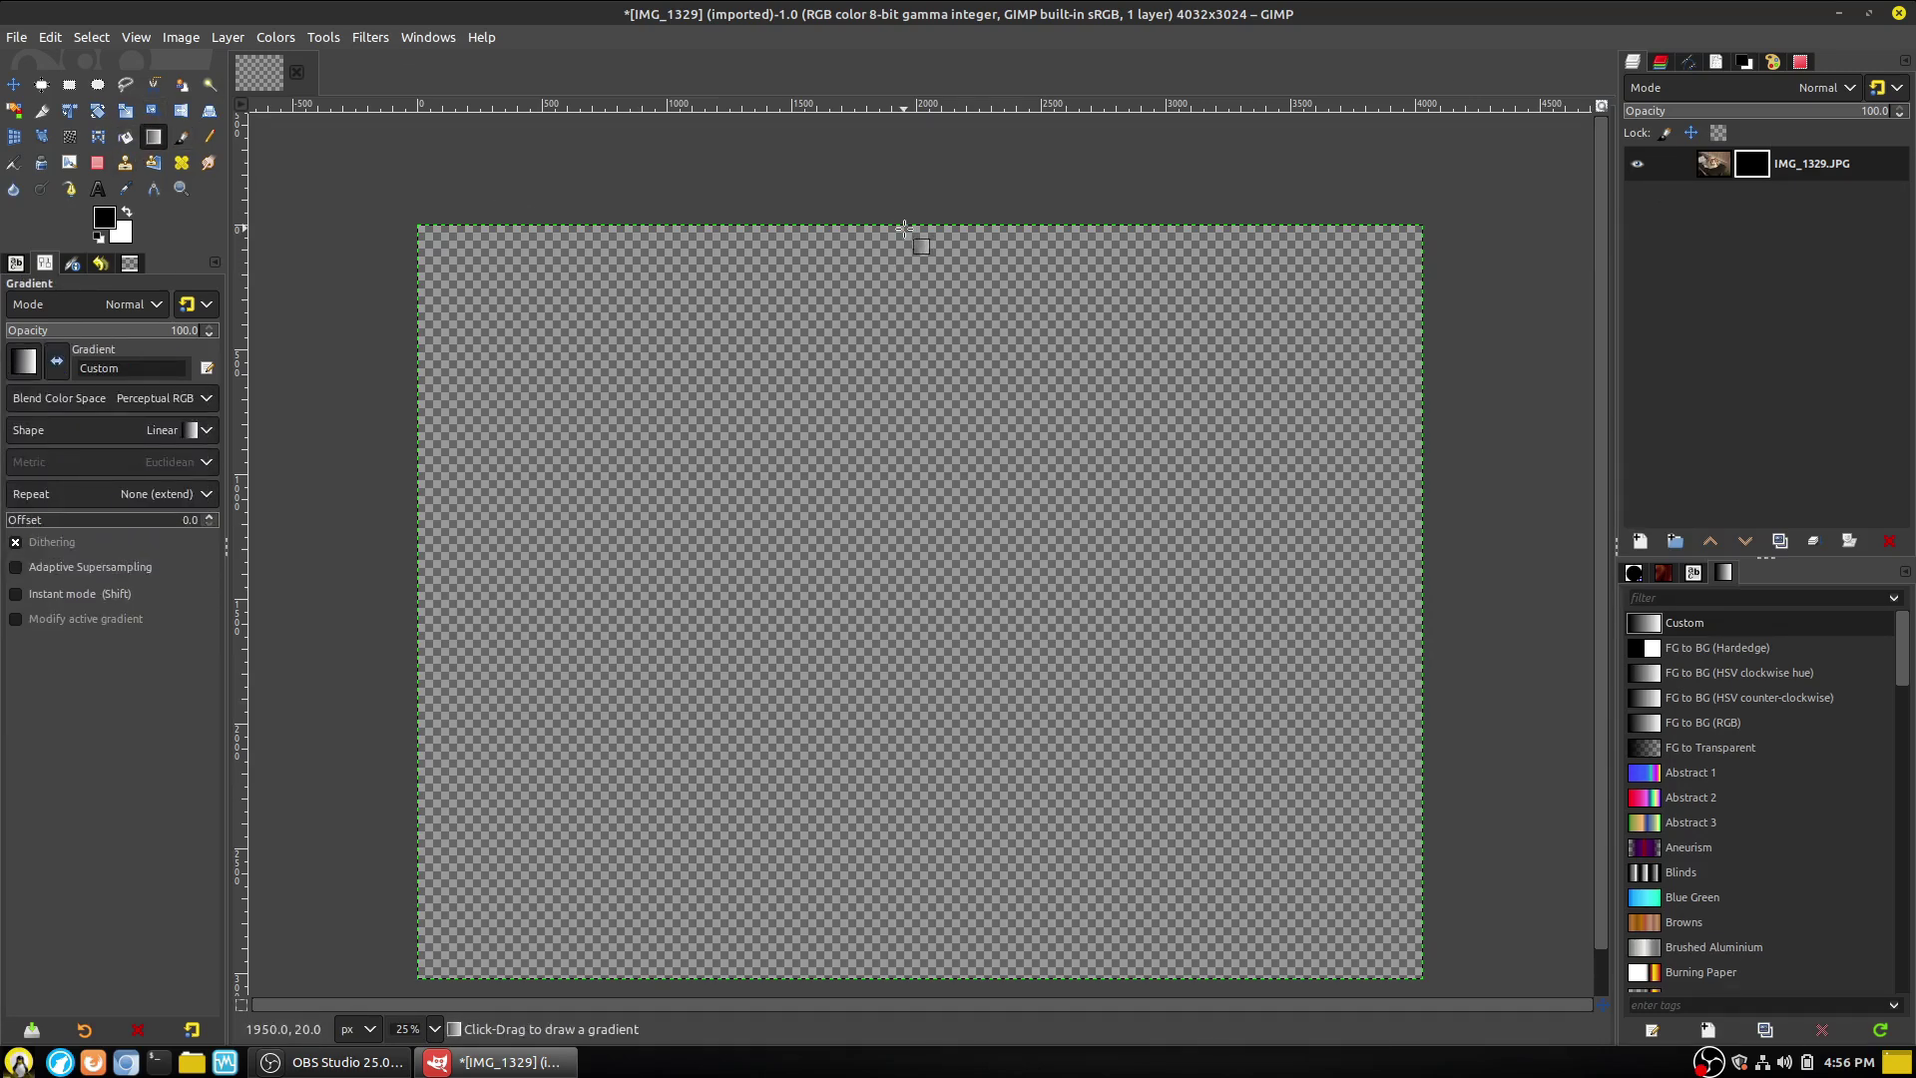
mouse_move(904, 228)
left_mouse_down()
mouse_move(885, 286)
mouse_move(903, 988)
left_mouse_up()
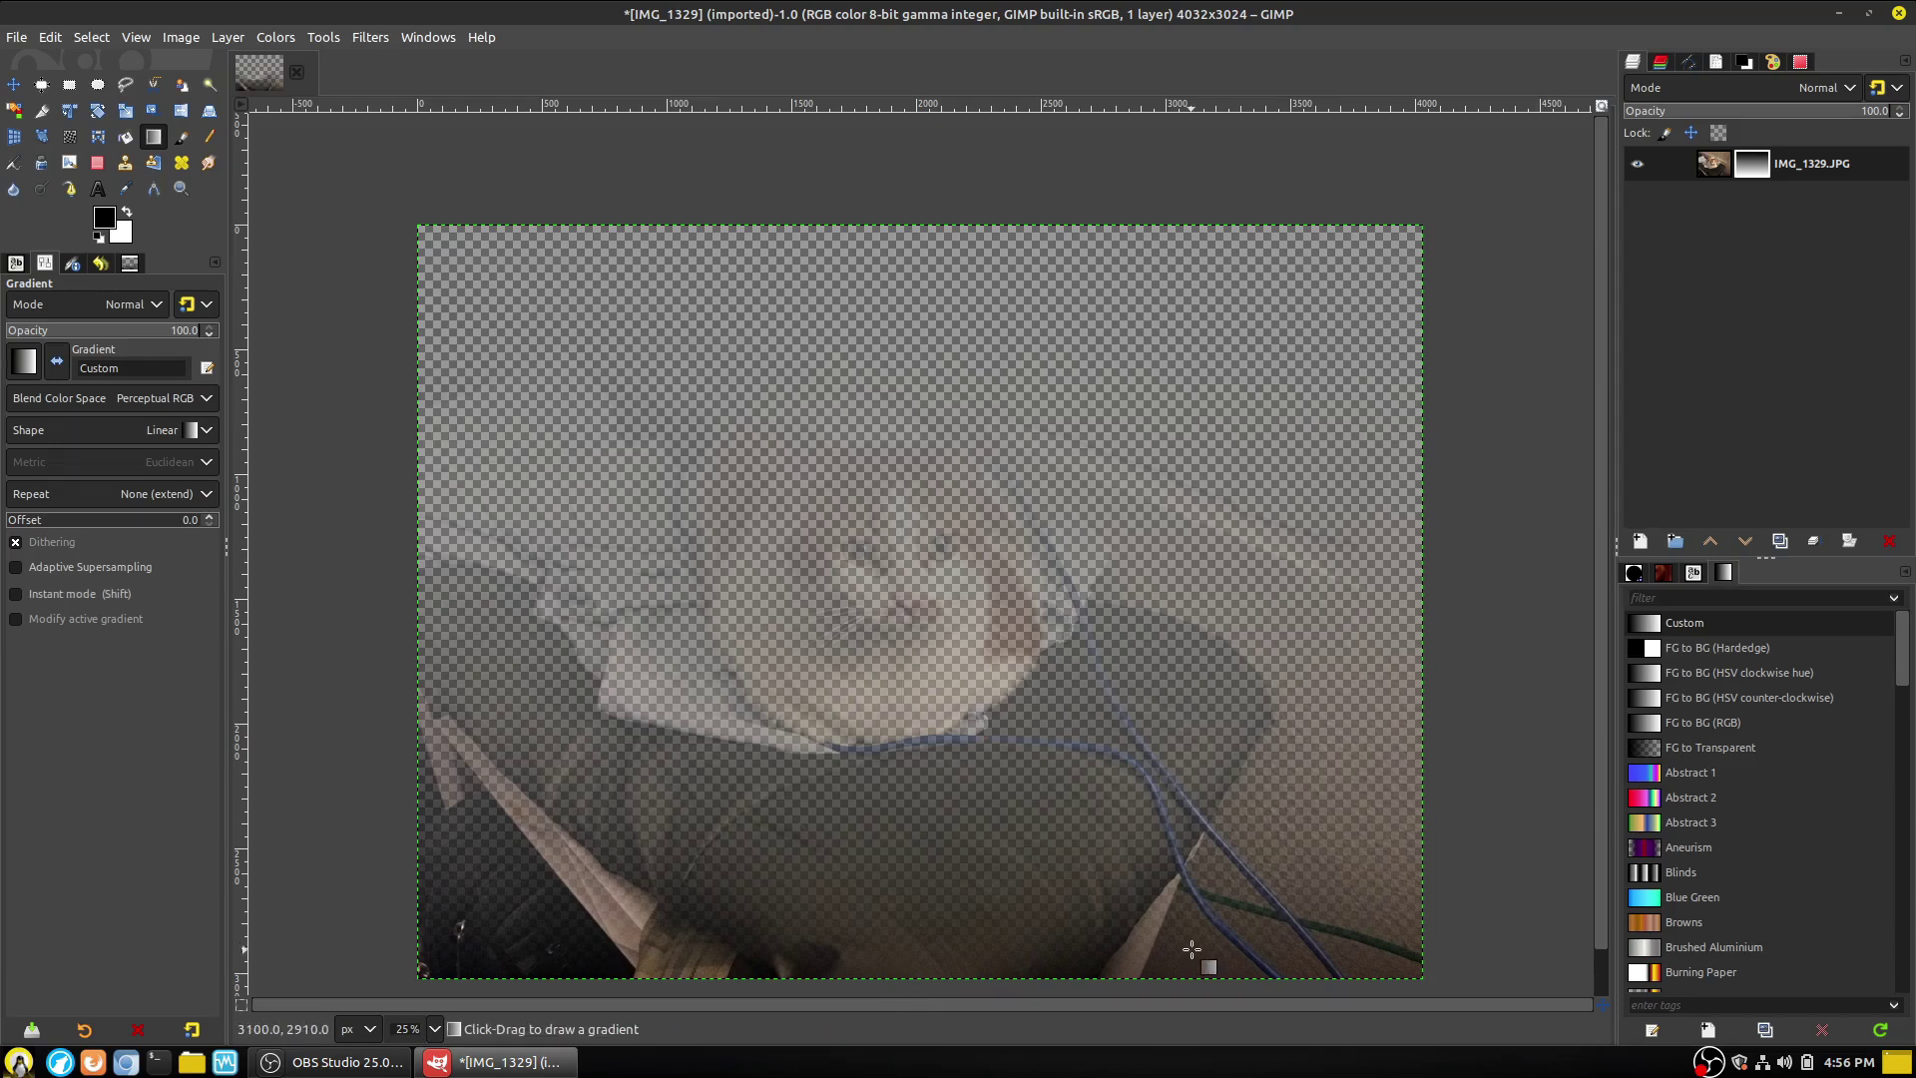
left_click(1048, 513)
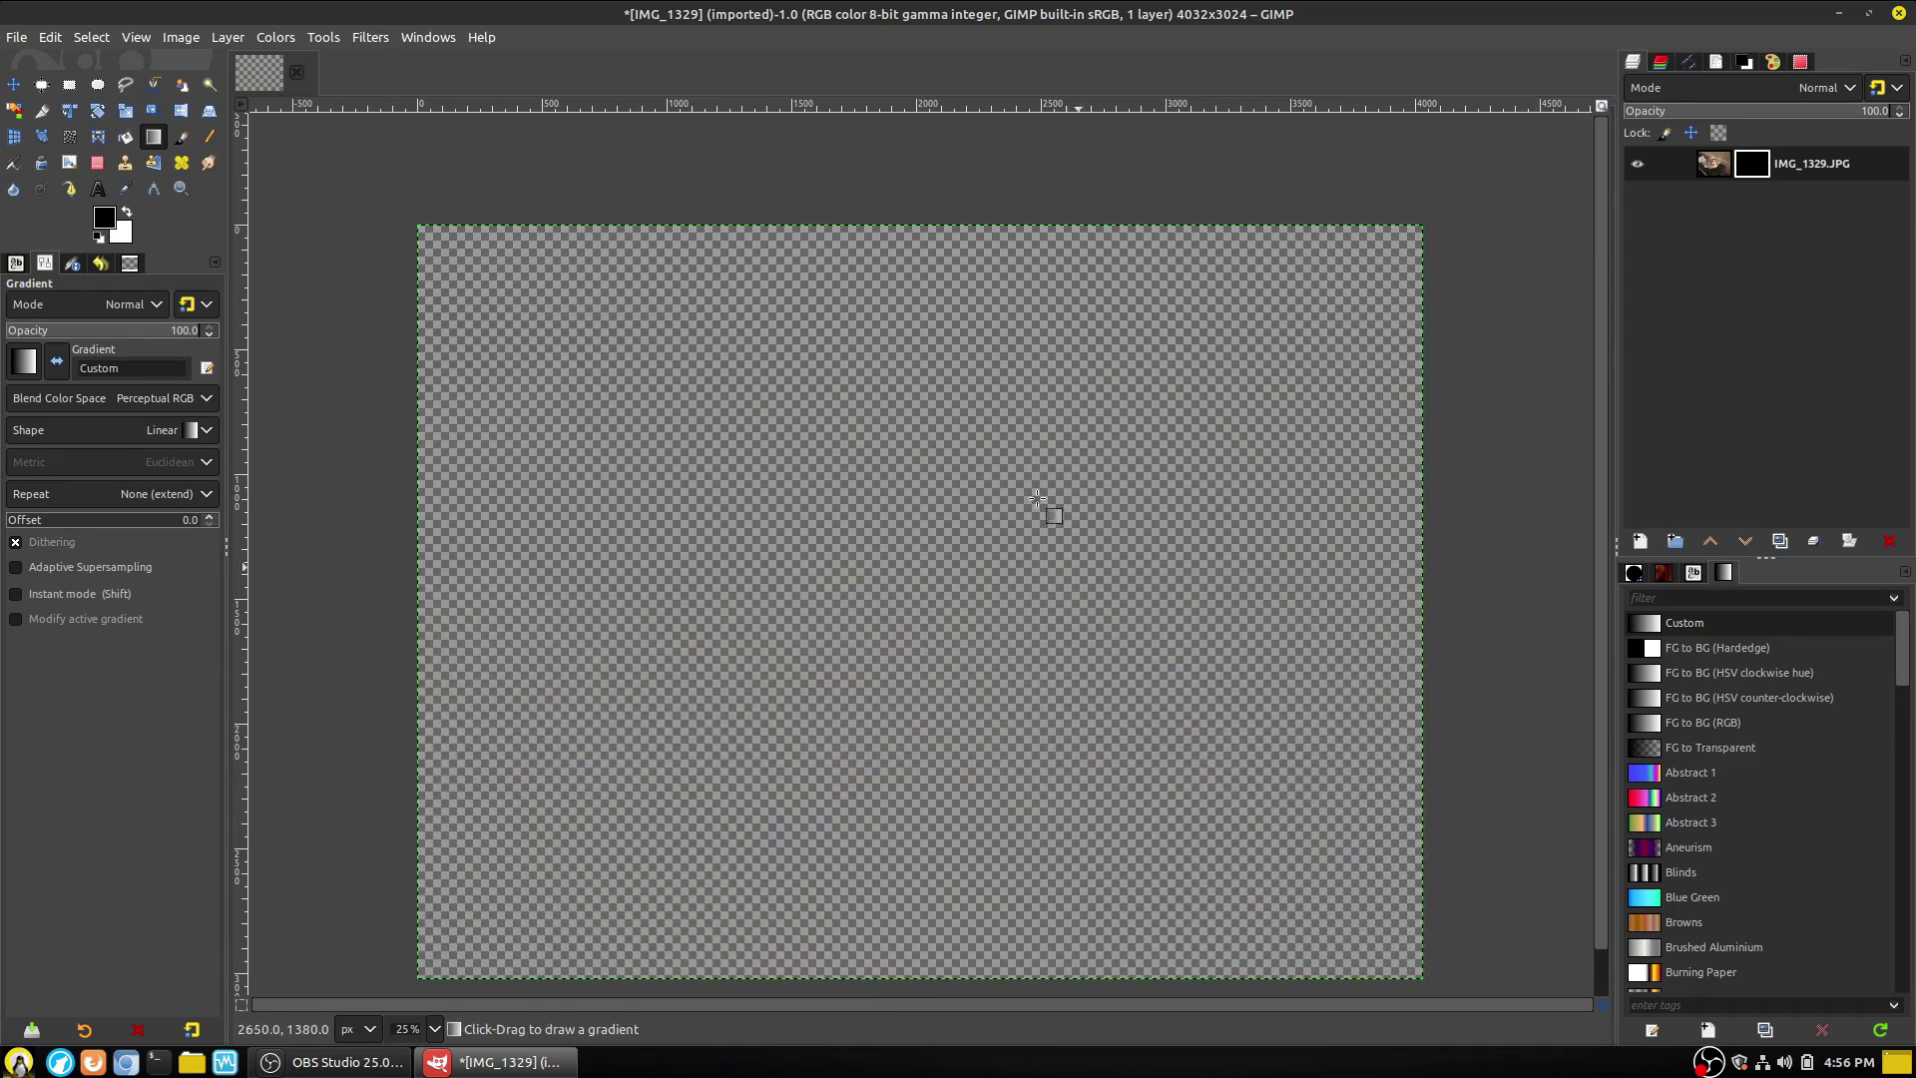
left_click_drag(903, 142, 883, 971)
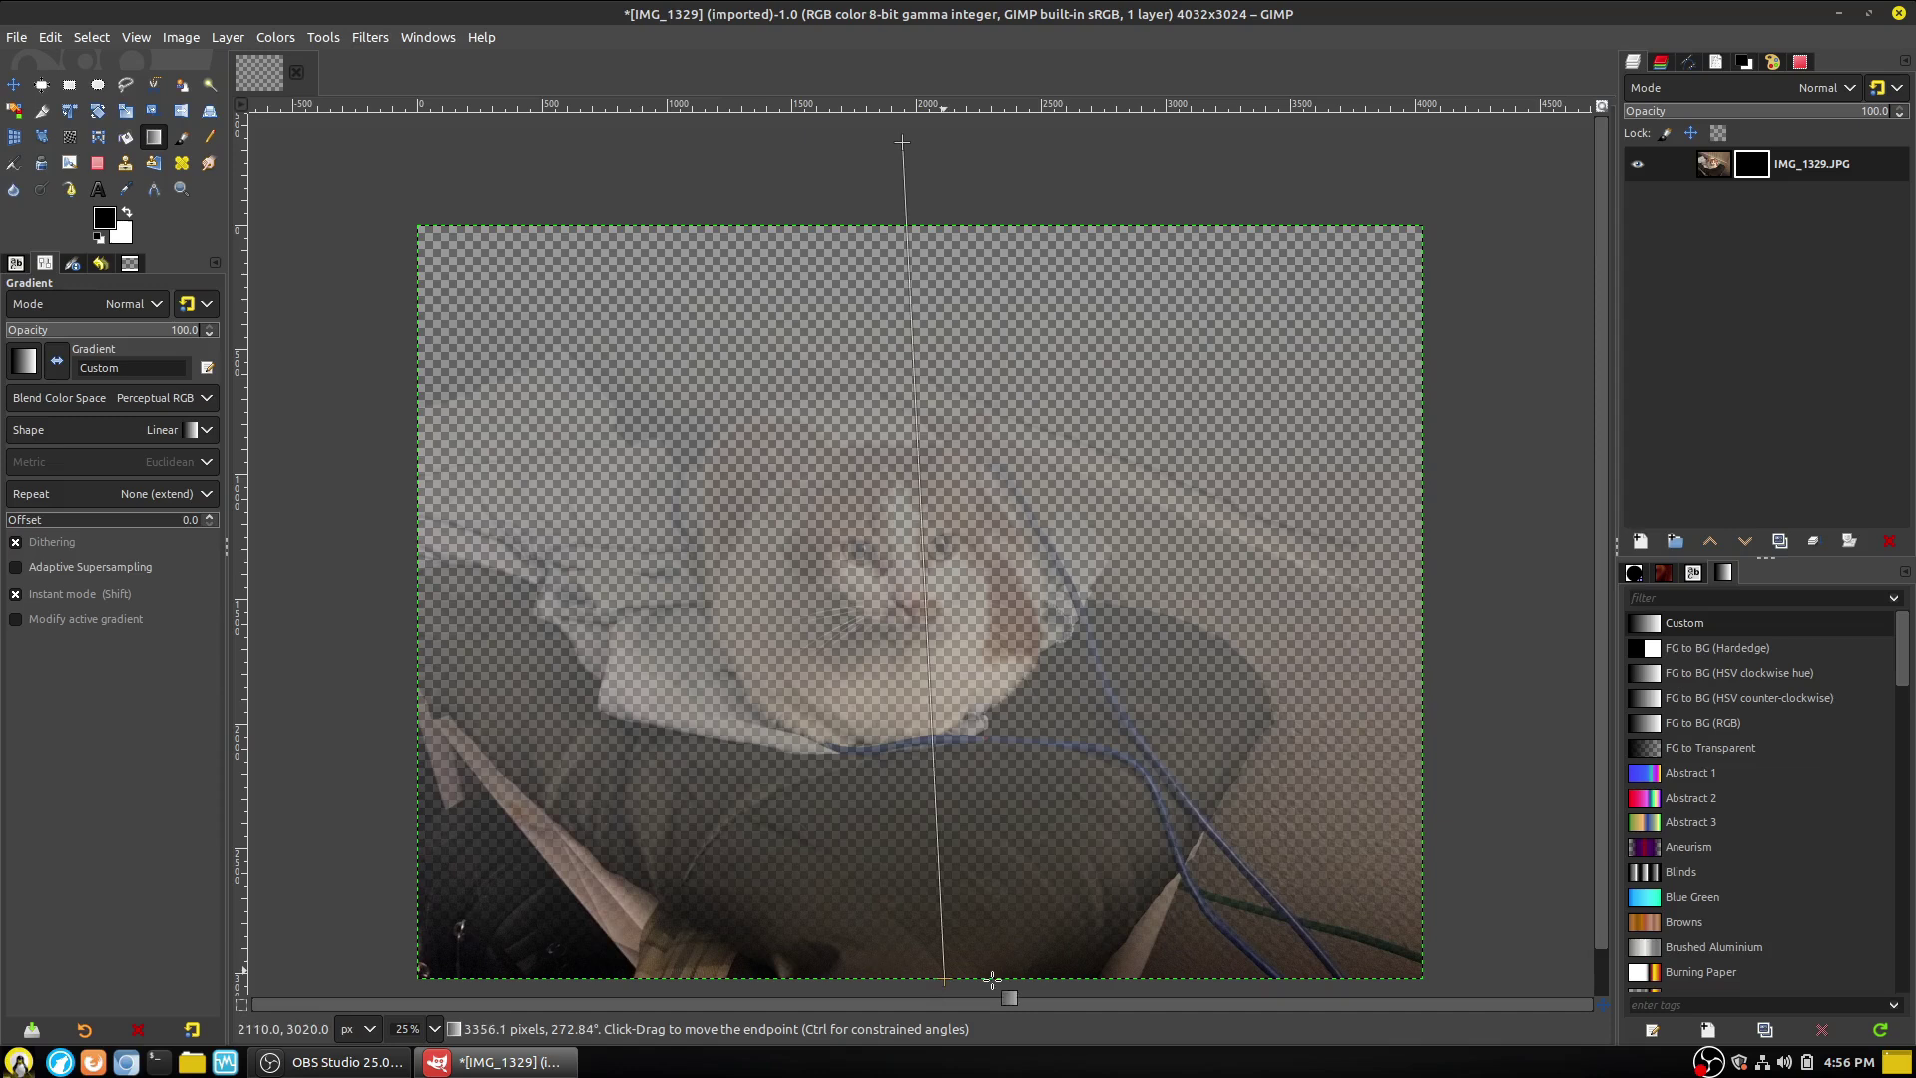
left_click_drag(992, 979, 935, 981)
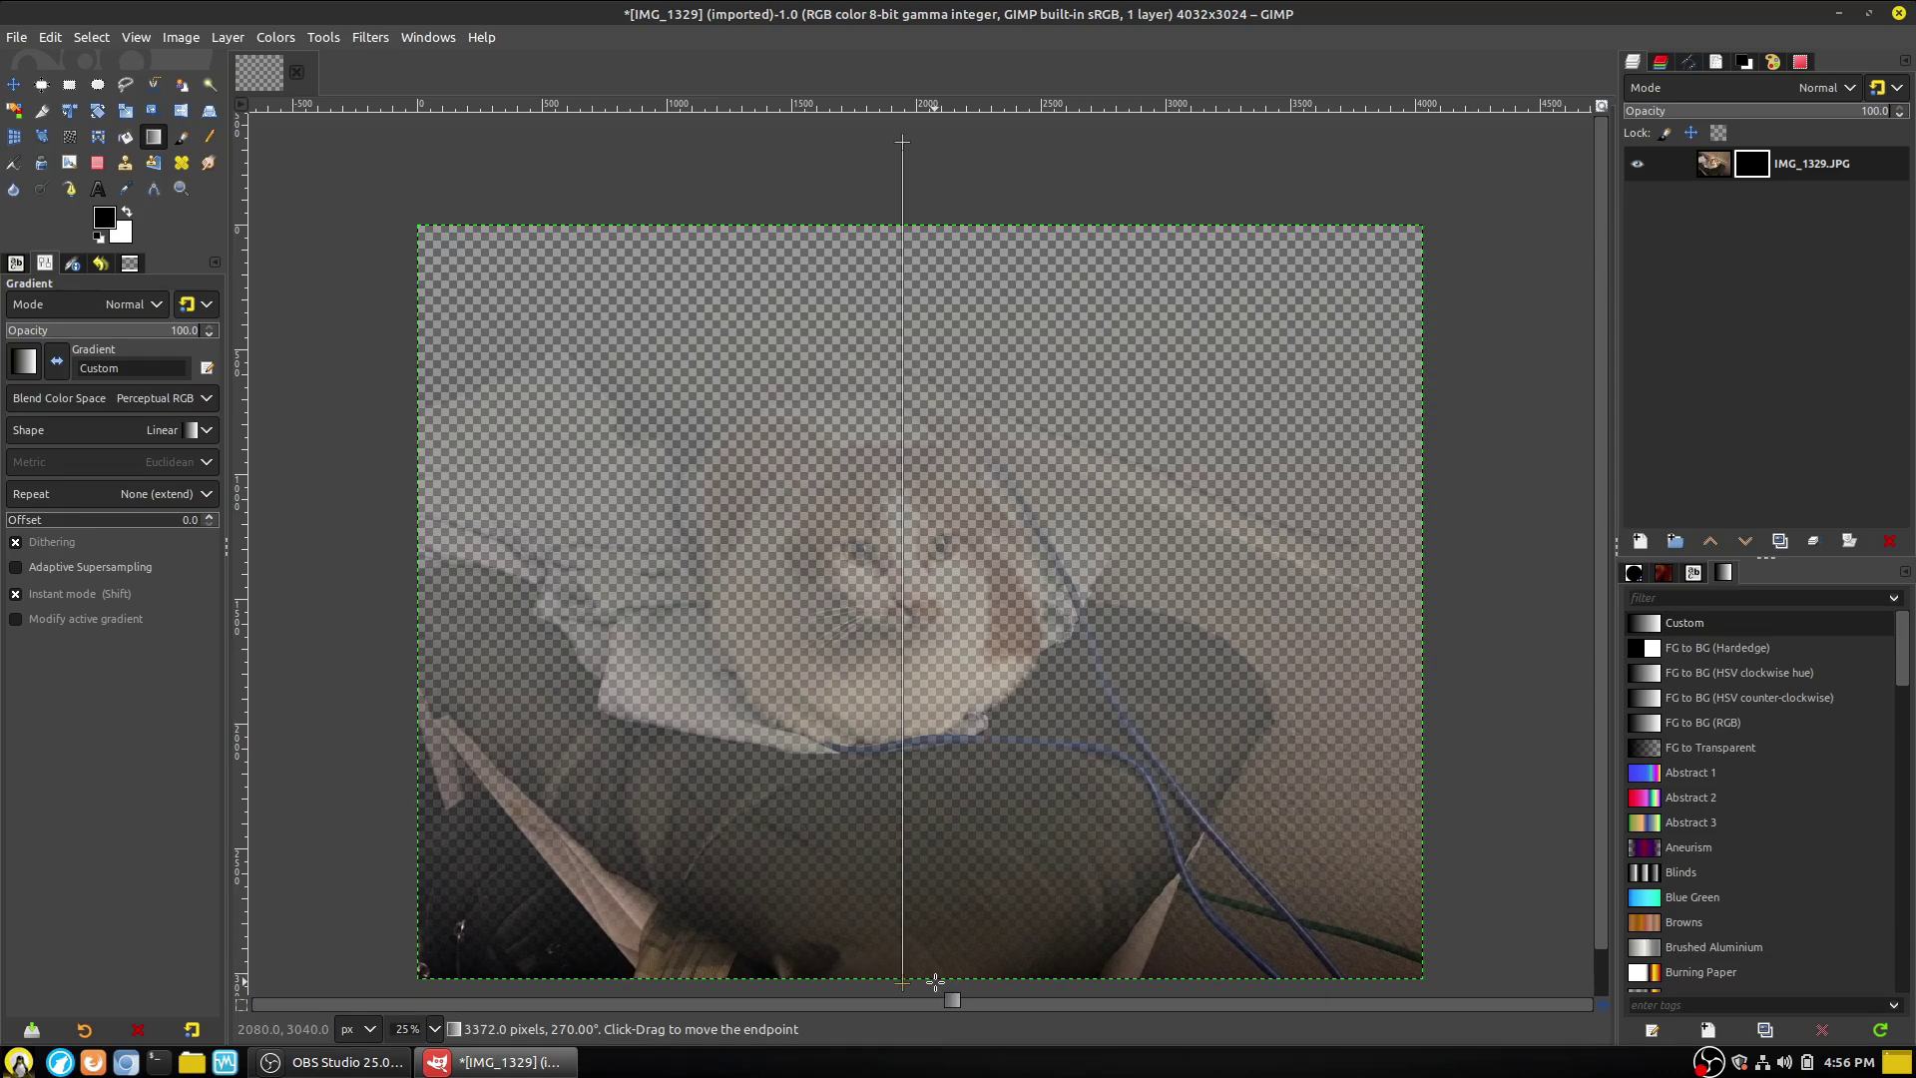
left_click_drag(935, 981, 936, 669)
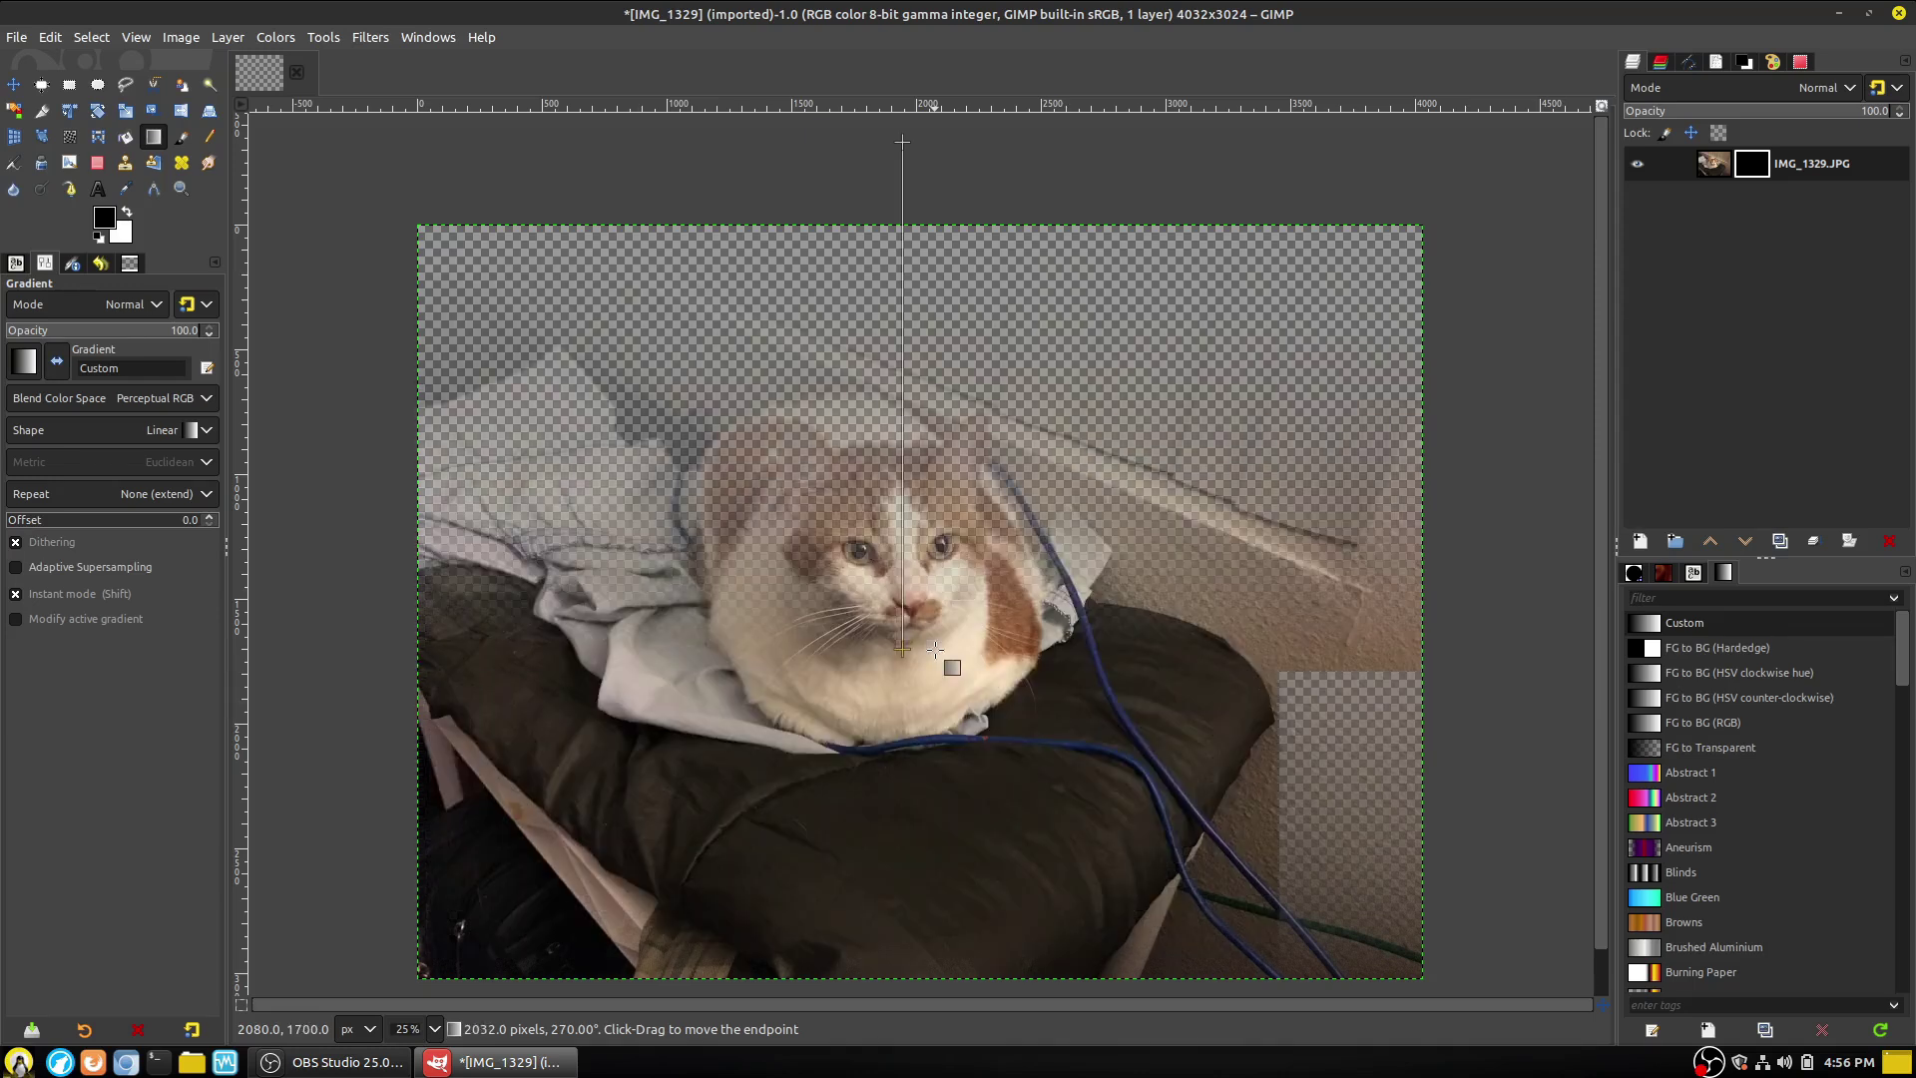
key("Return")
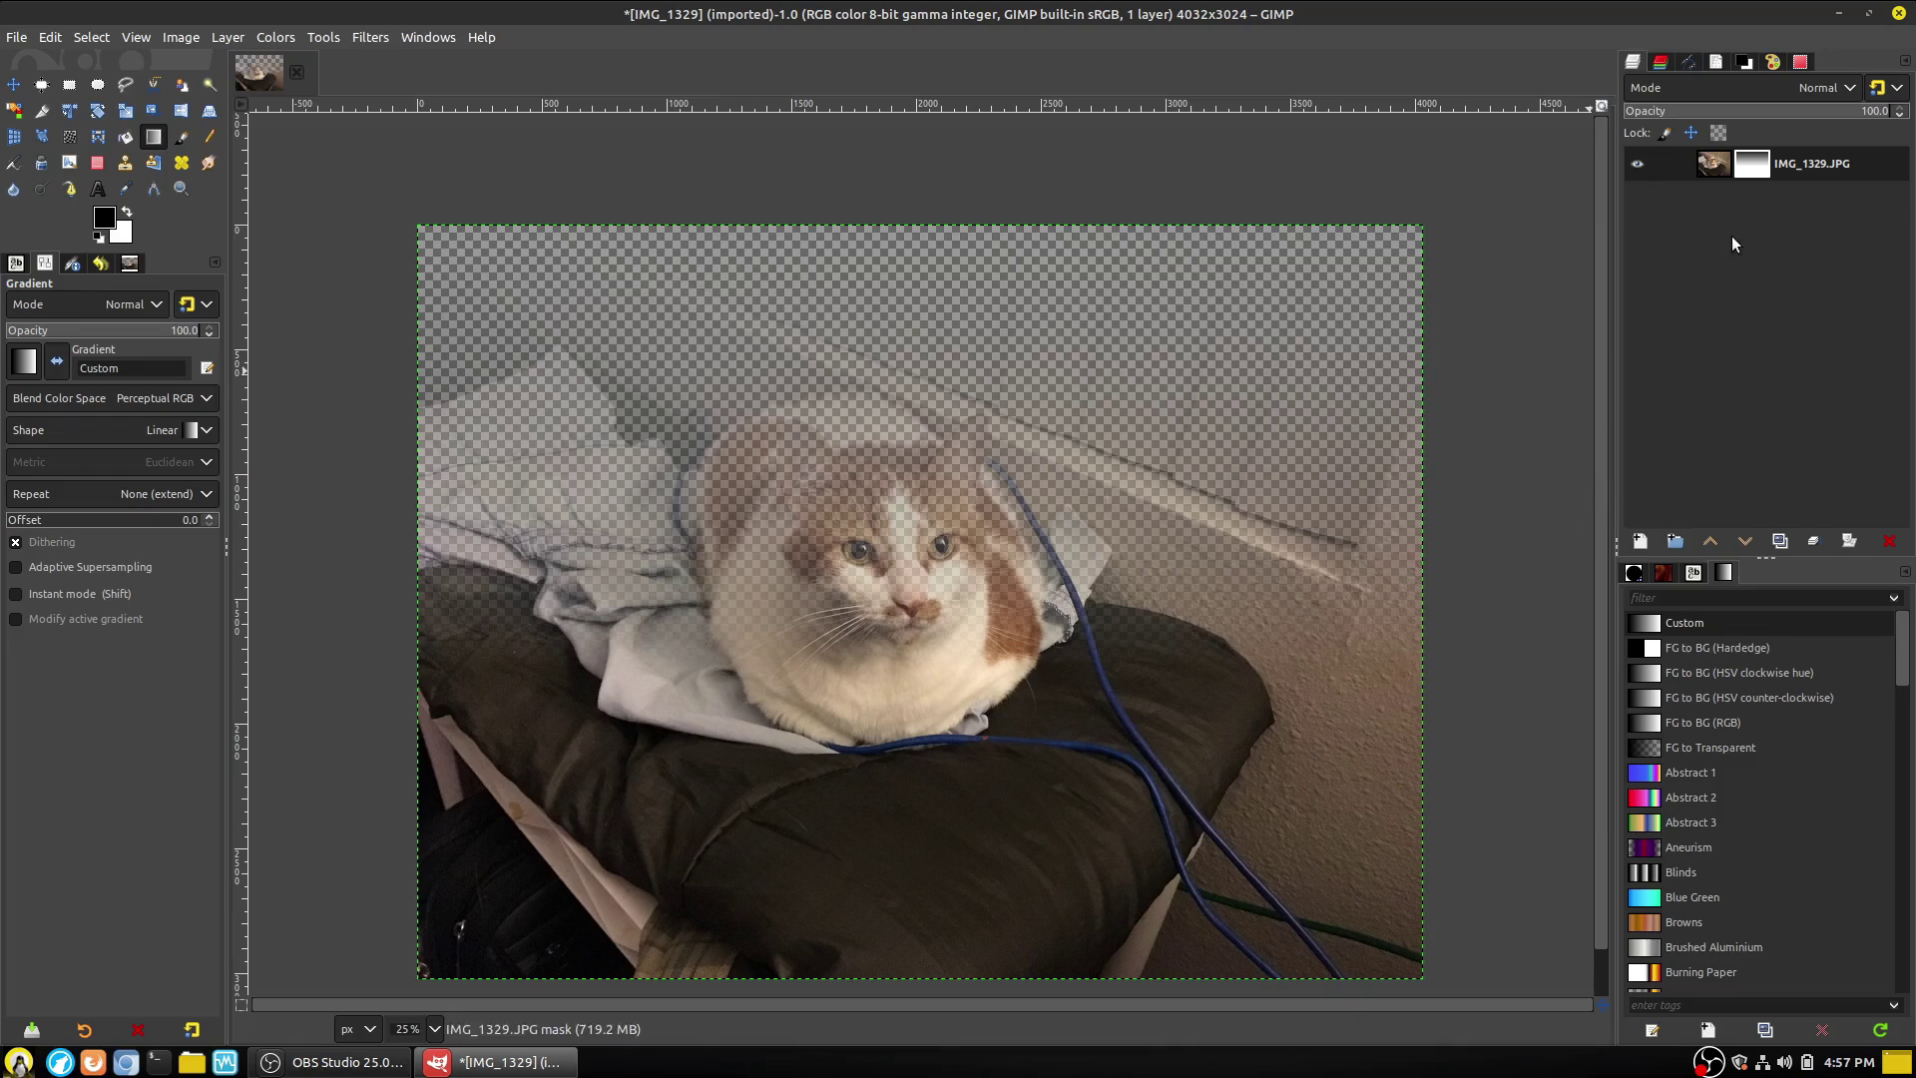
left_click(216, 37)
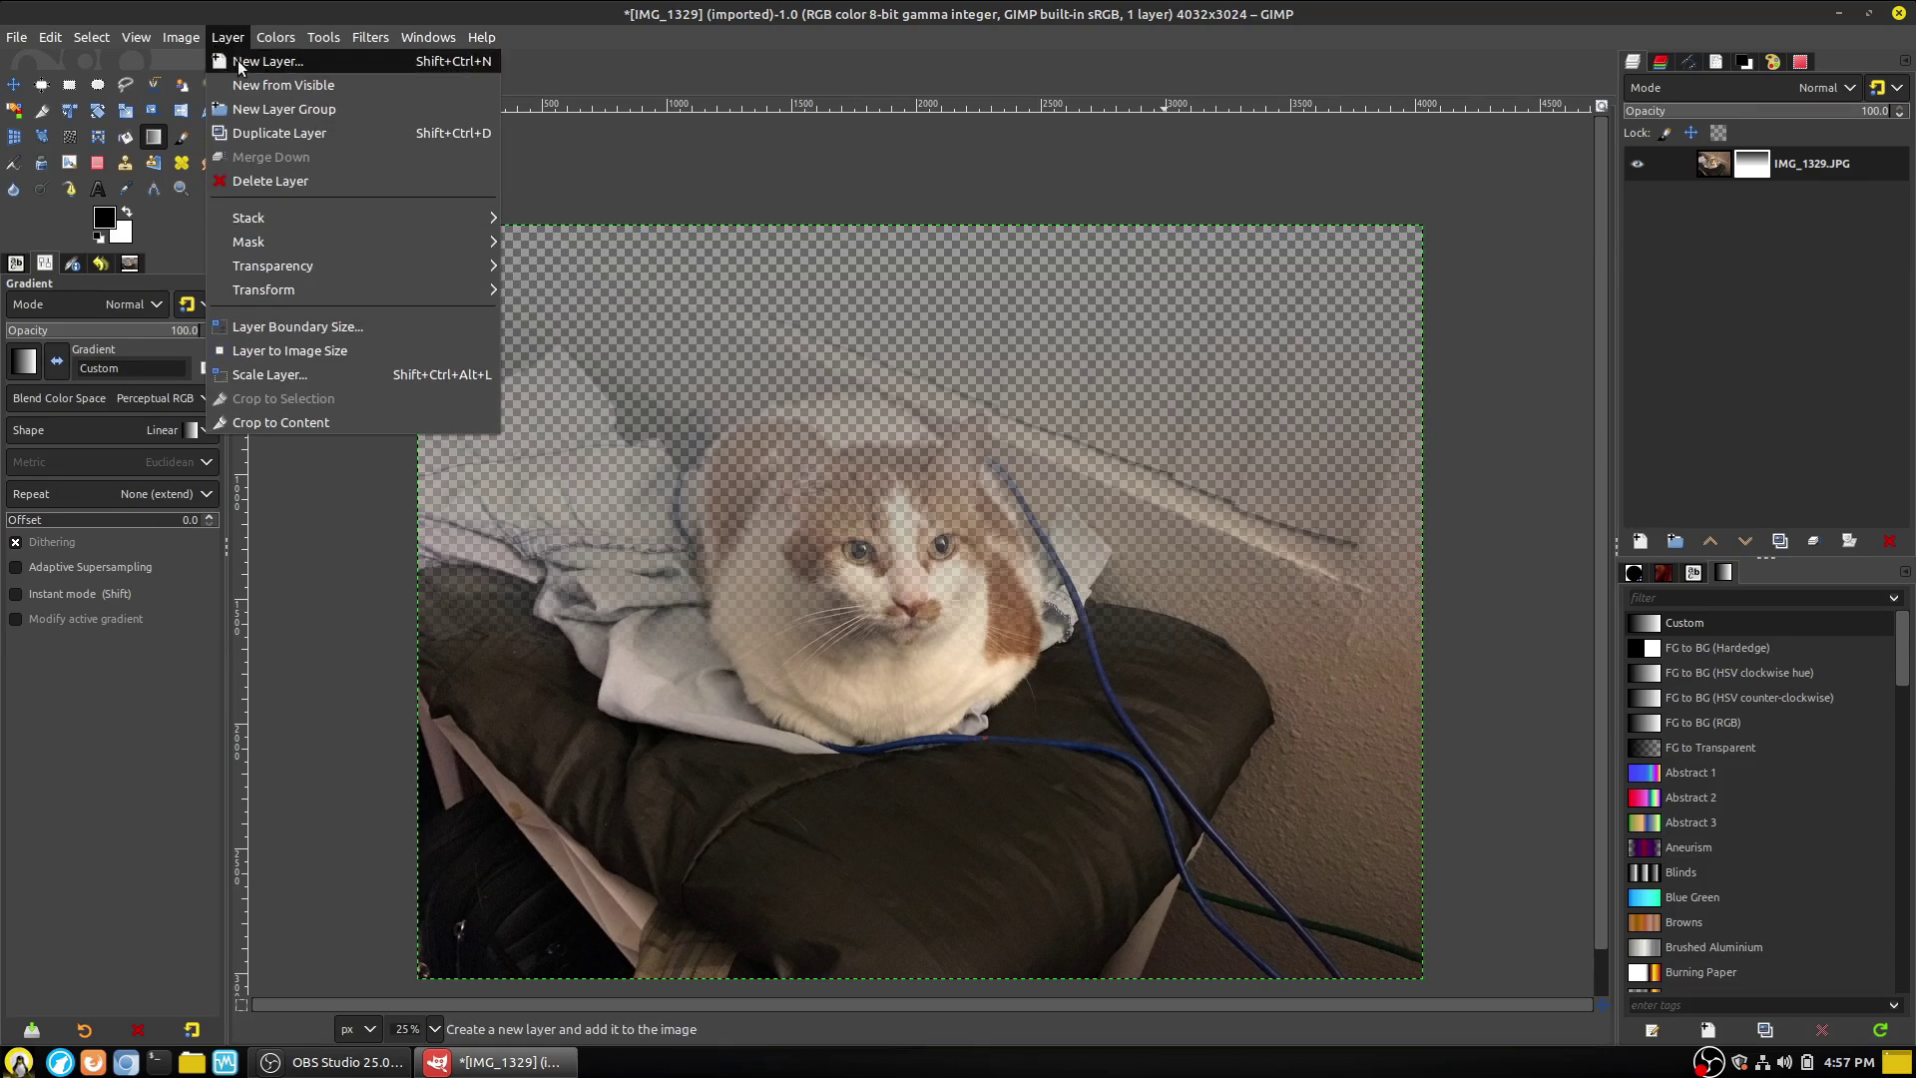
Create a new white-filled layer and move it below the cat photo.
left_click(238, 60)
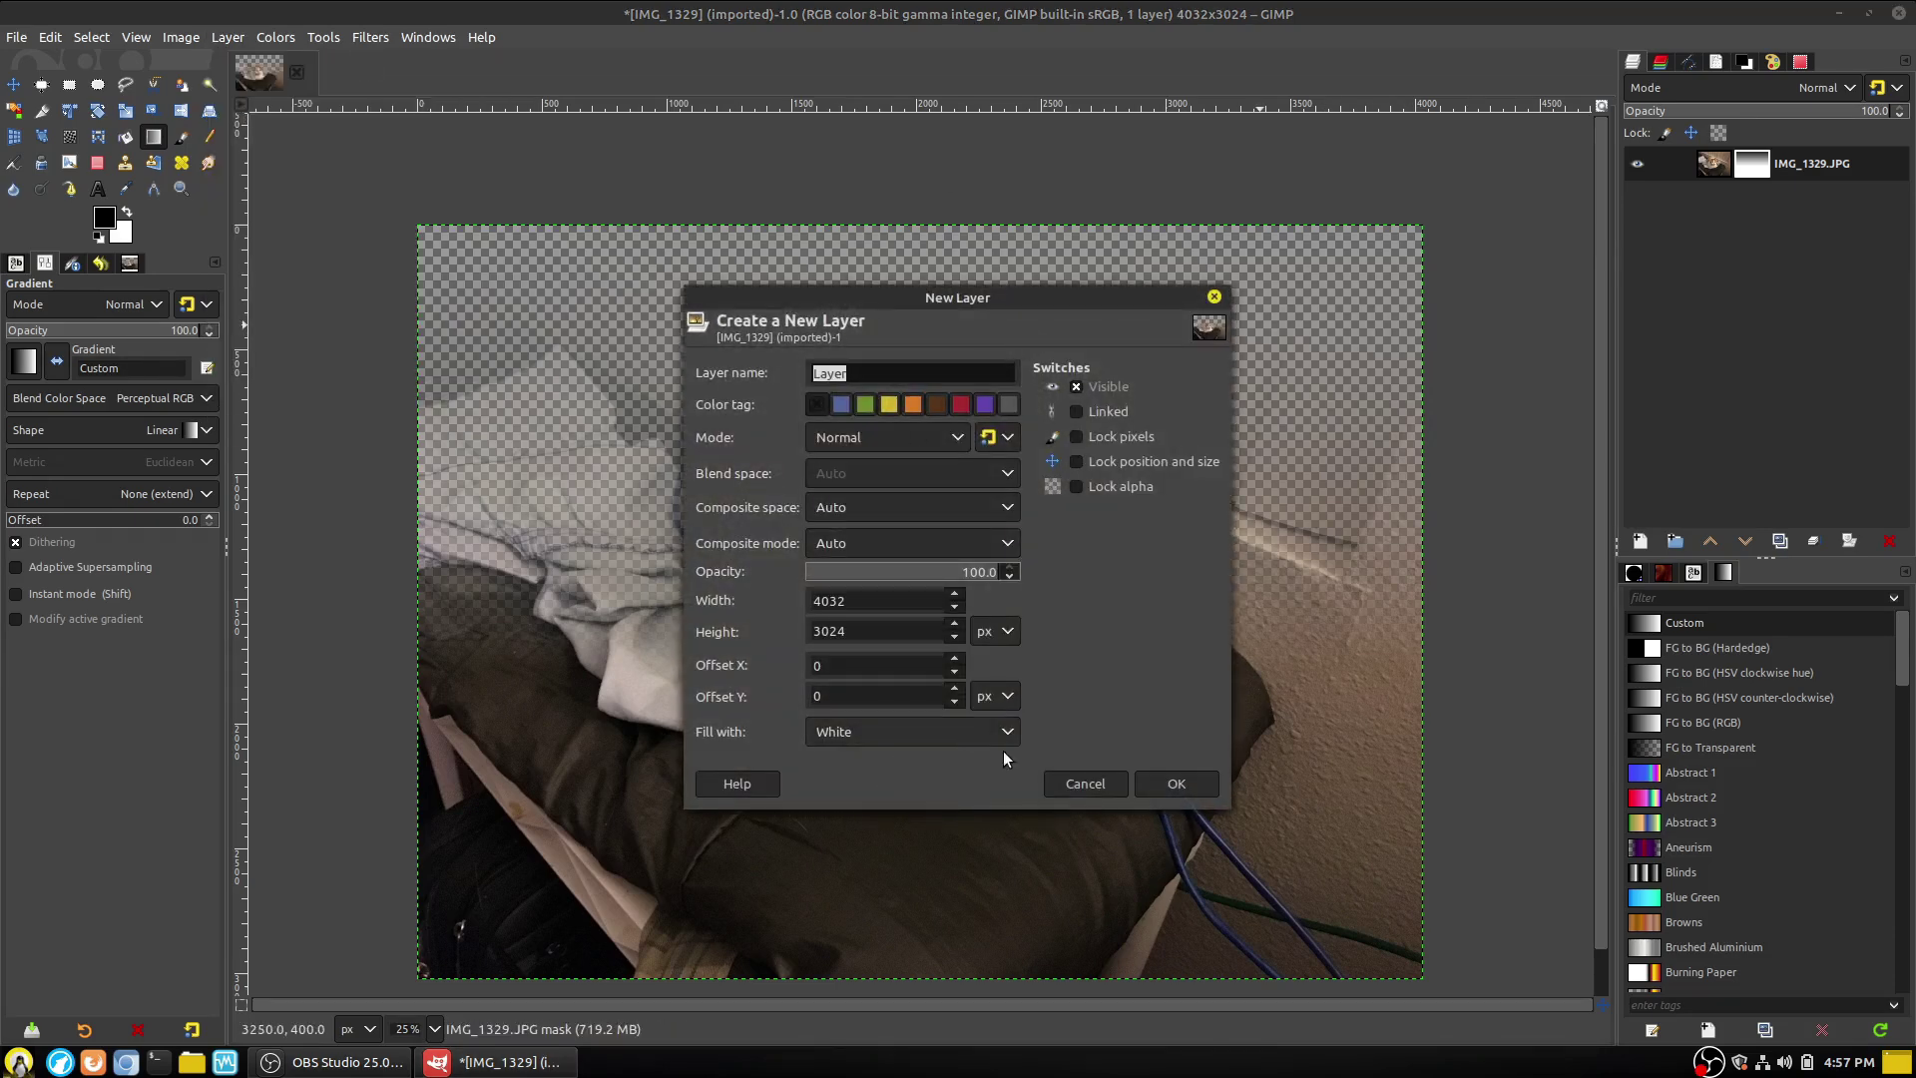
left_click(1176, 783)
left_click_drag(1745, 163, 1758, 225)
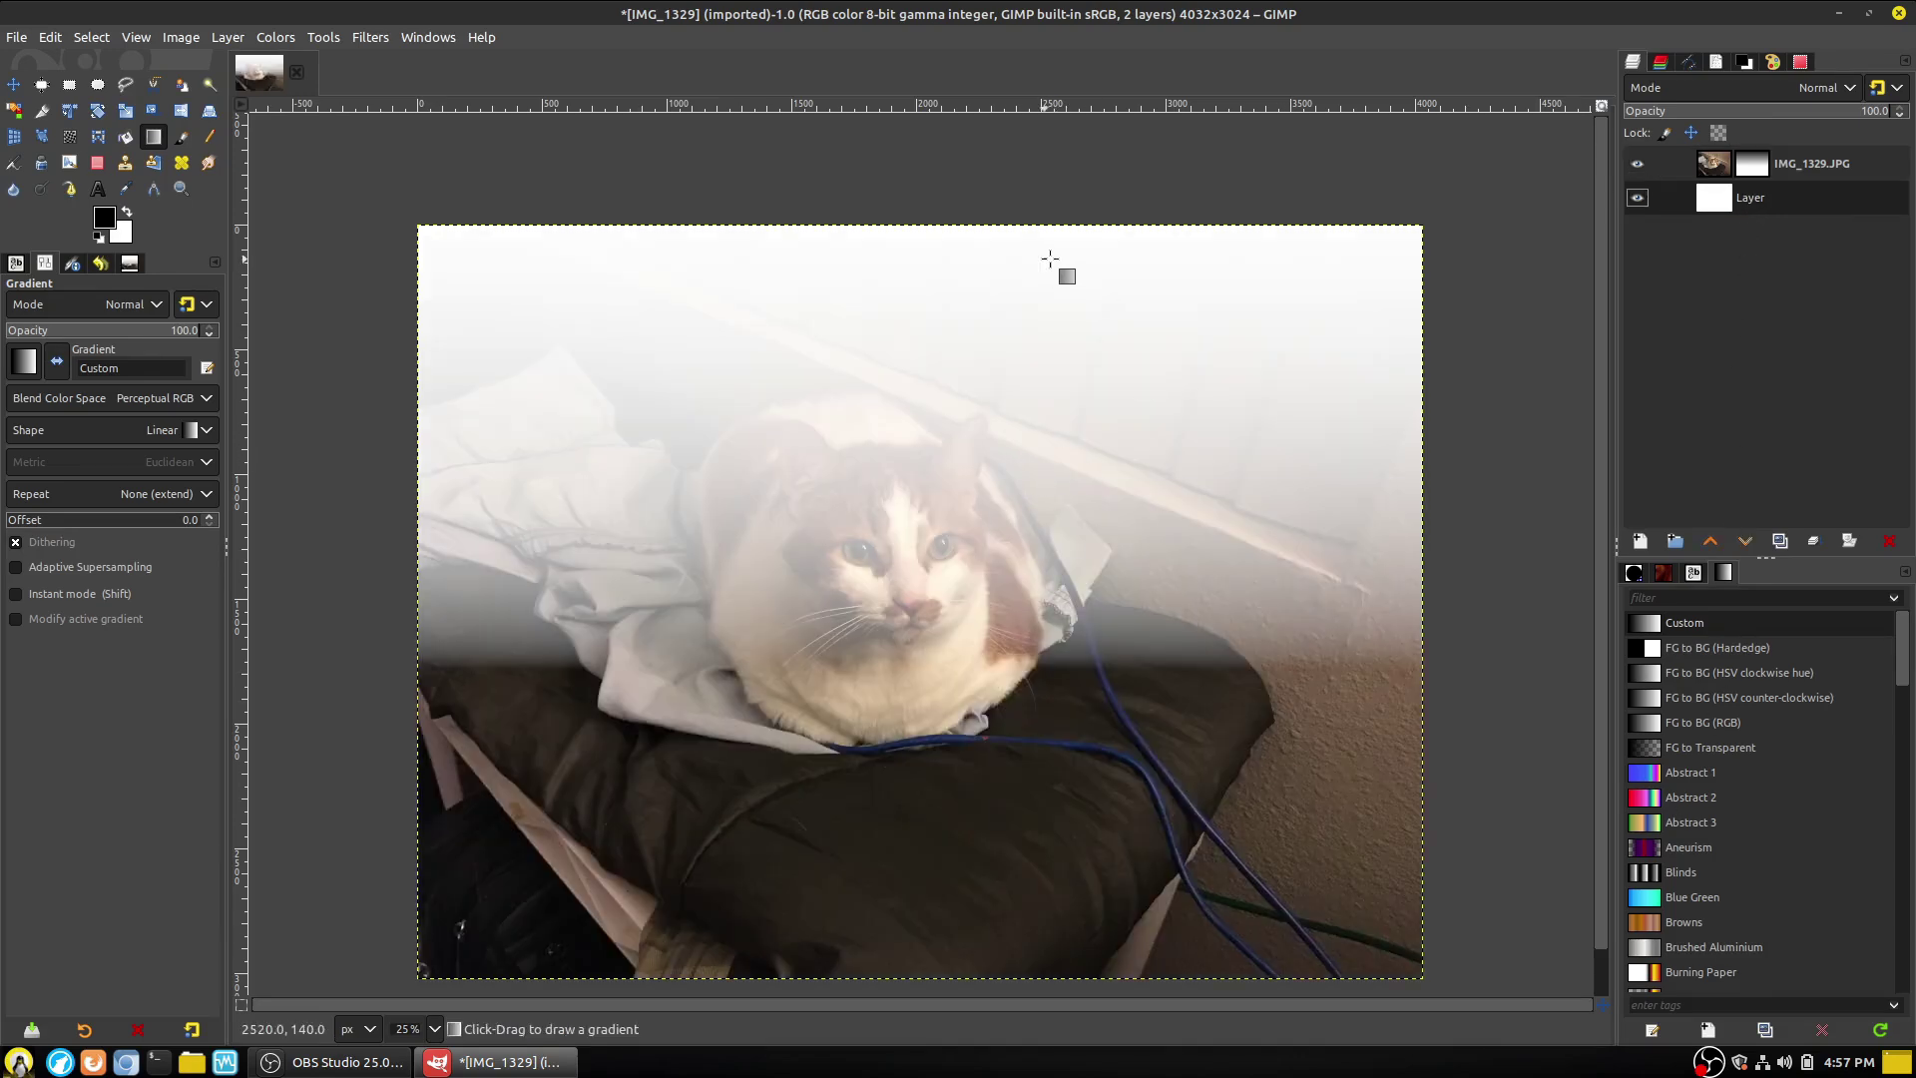
Add Layer #1 filled with the black foreground colour, then hide it.
left_click(236, 45)
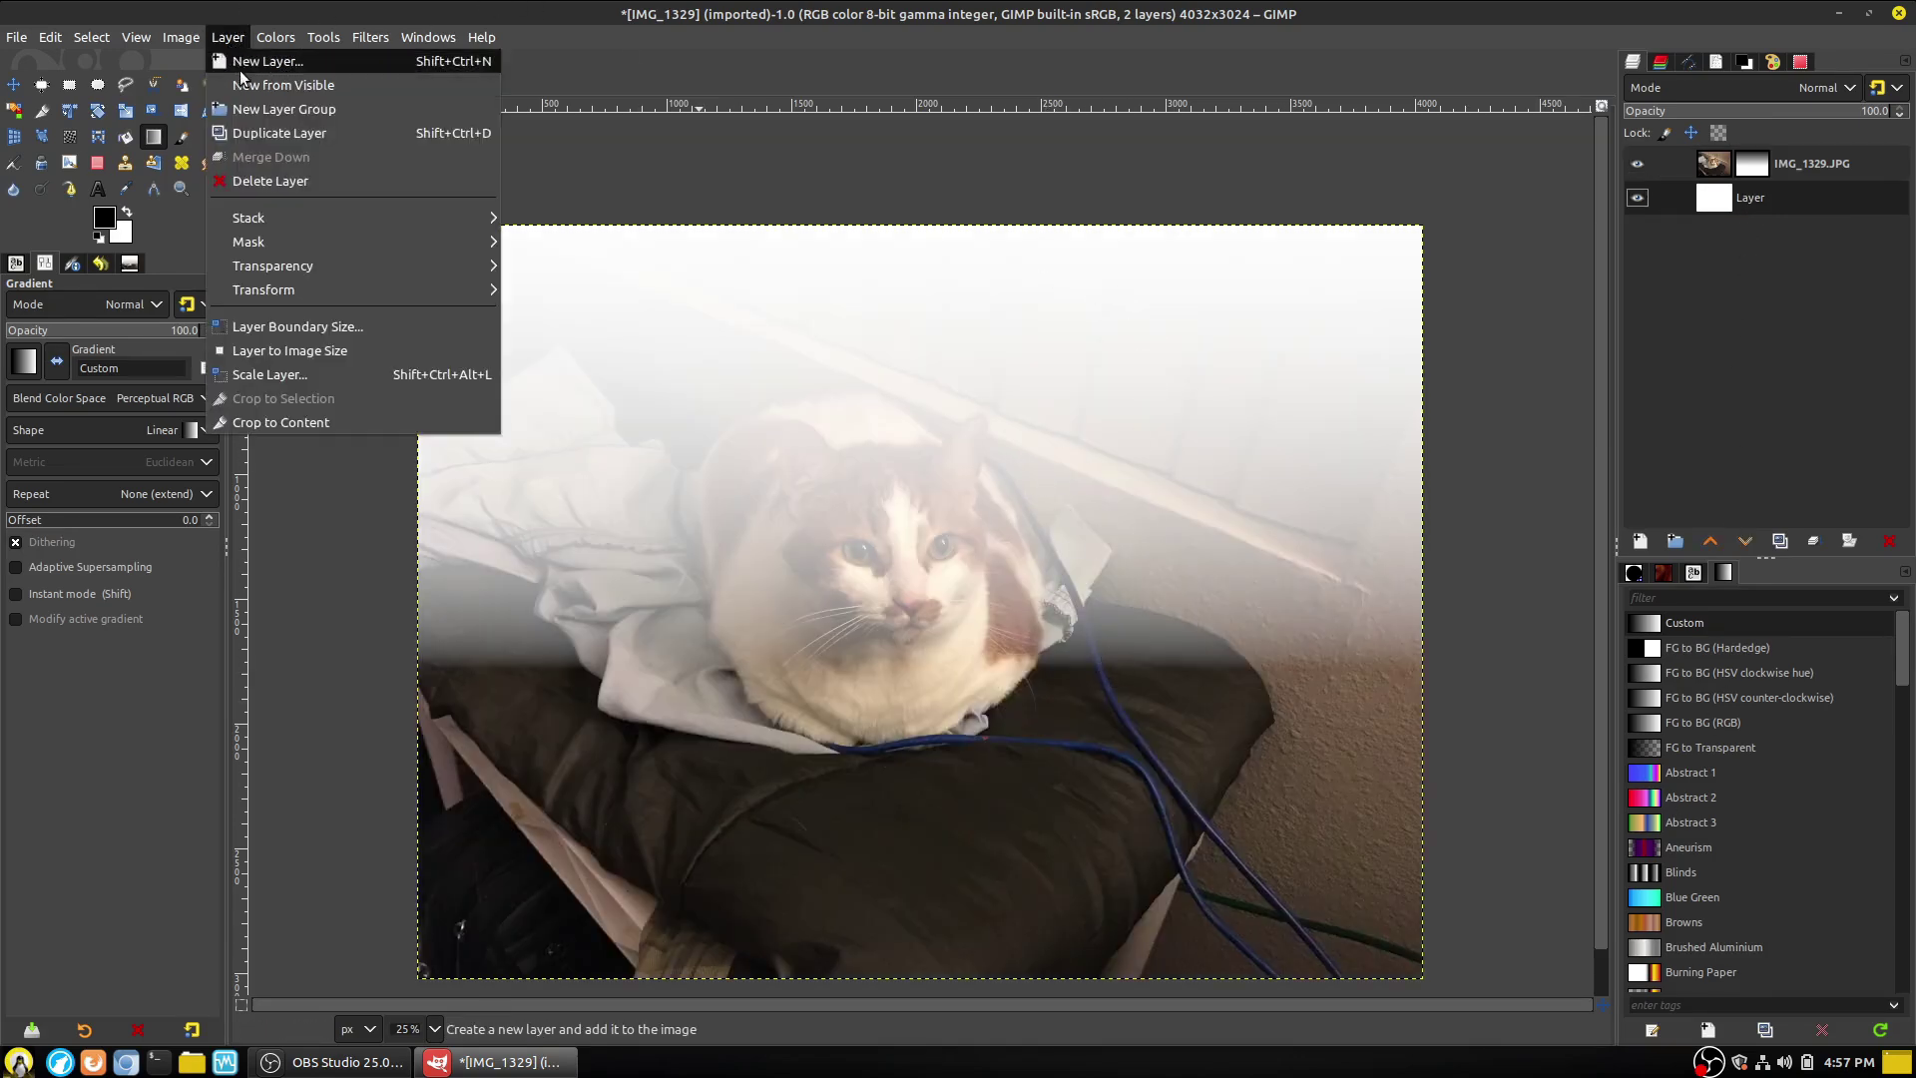
left_click(245, 64)
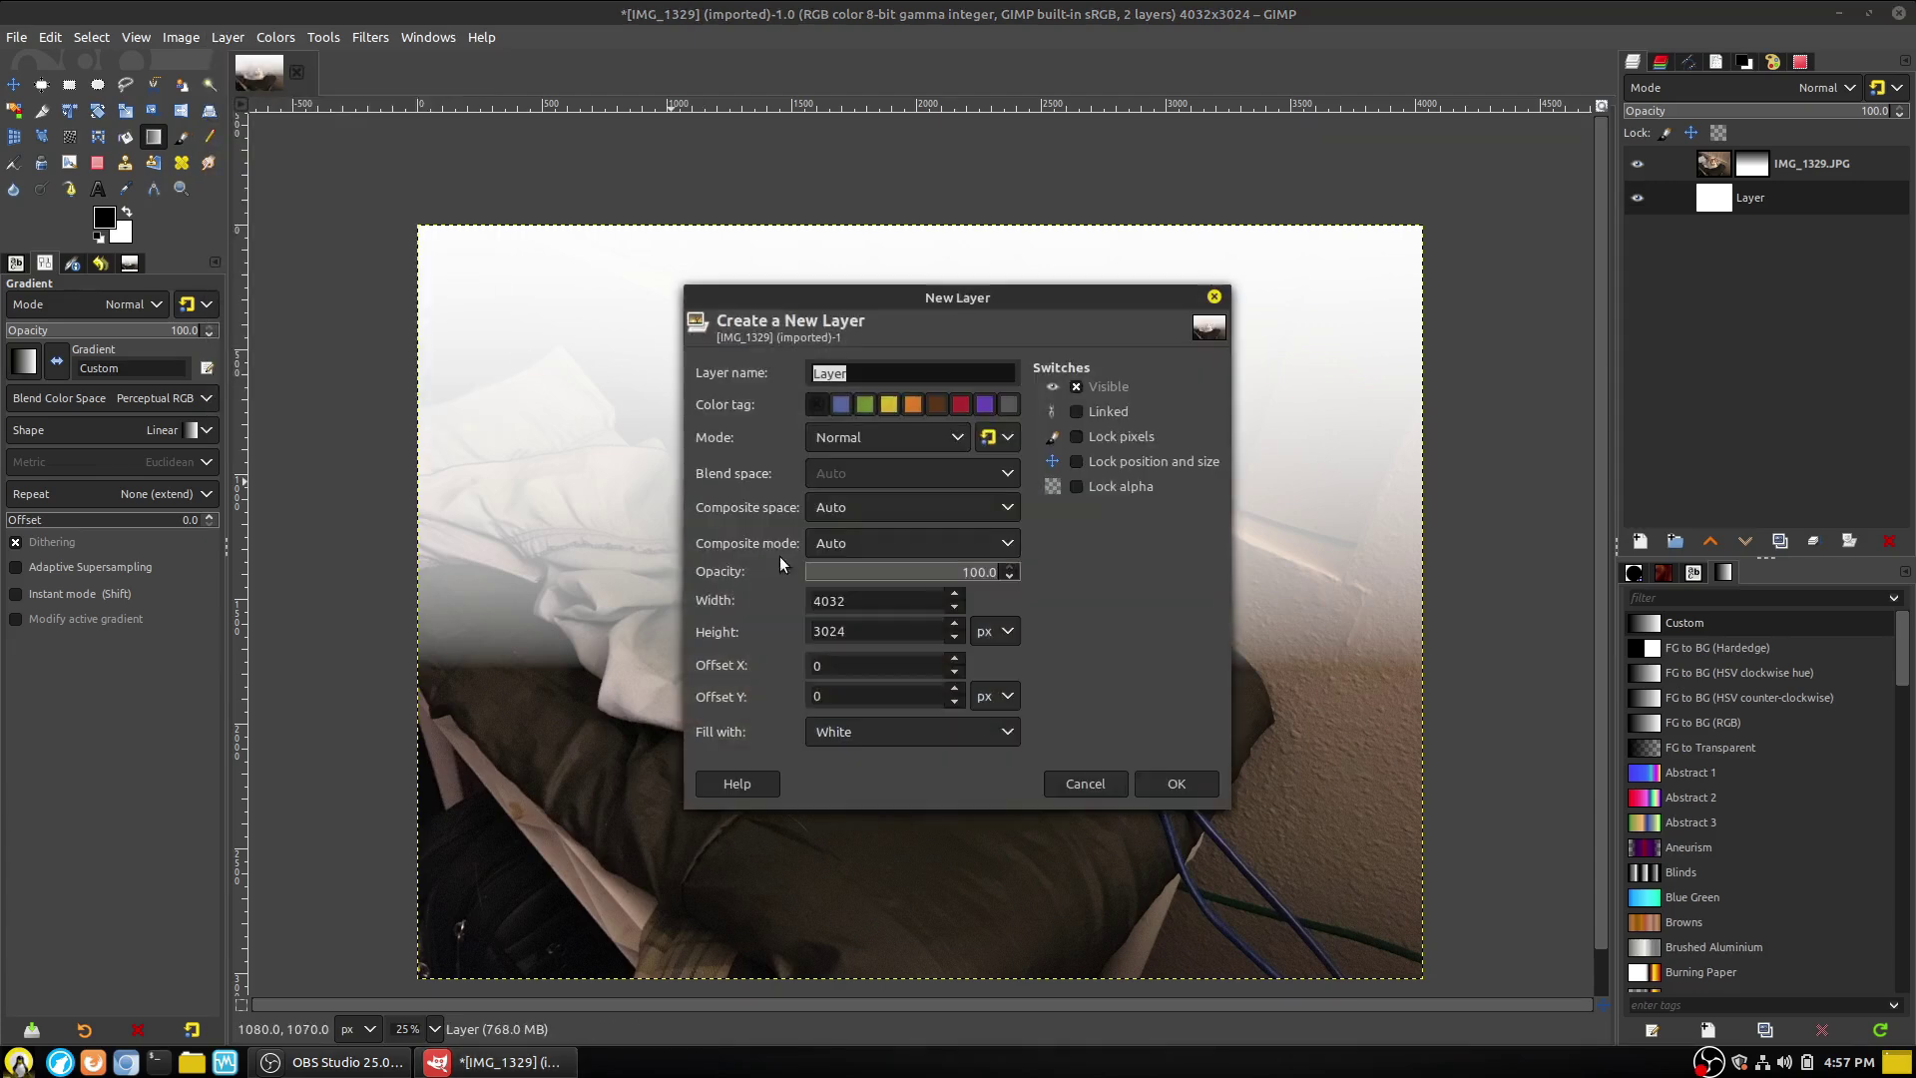
left_click(942, 730)
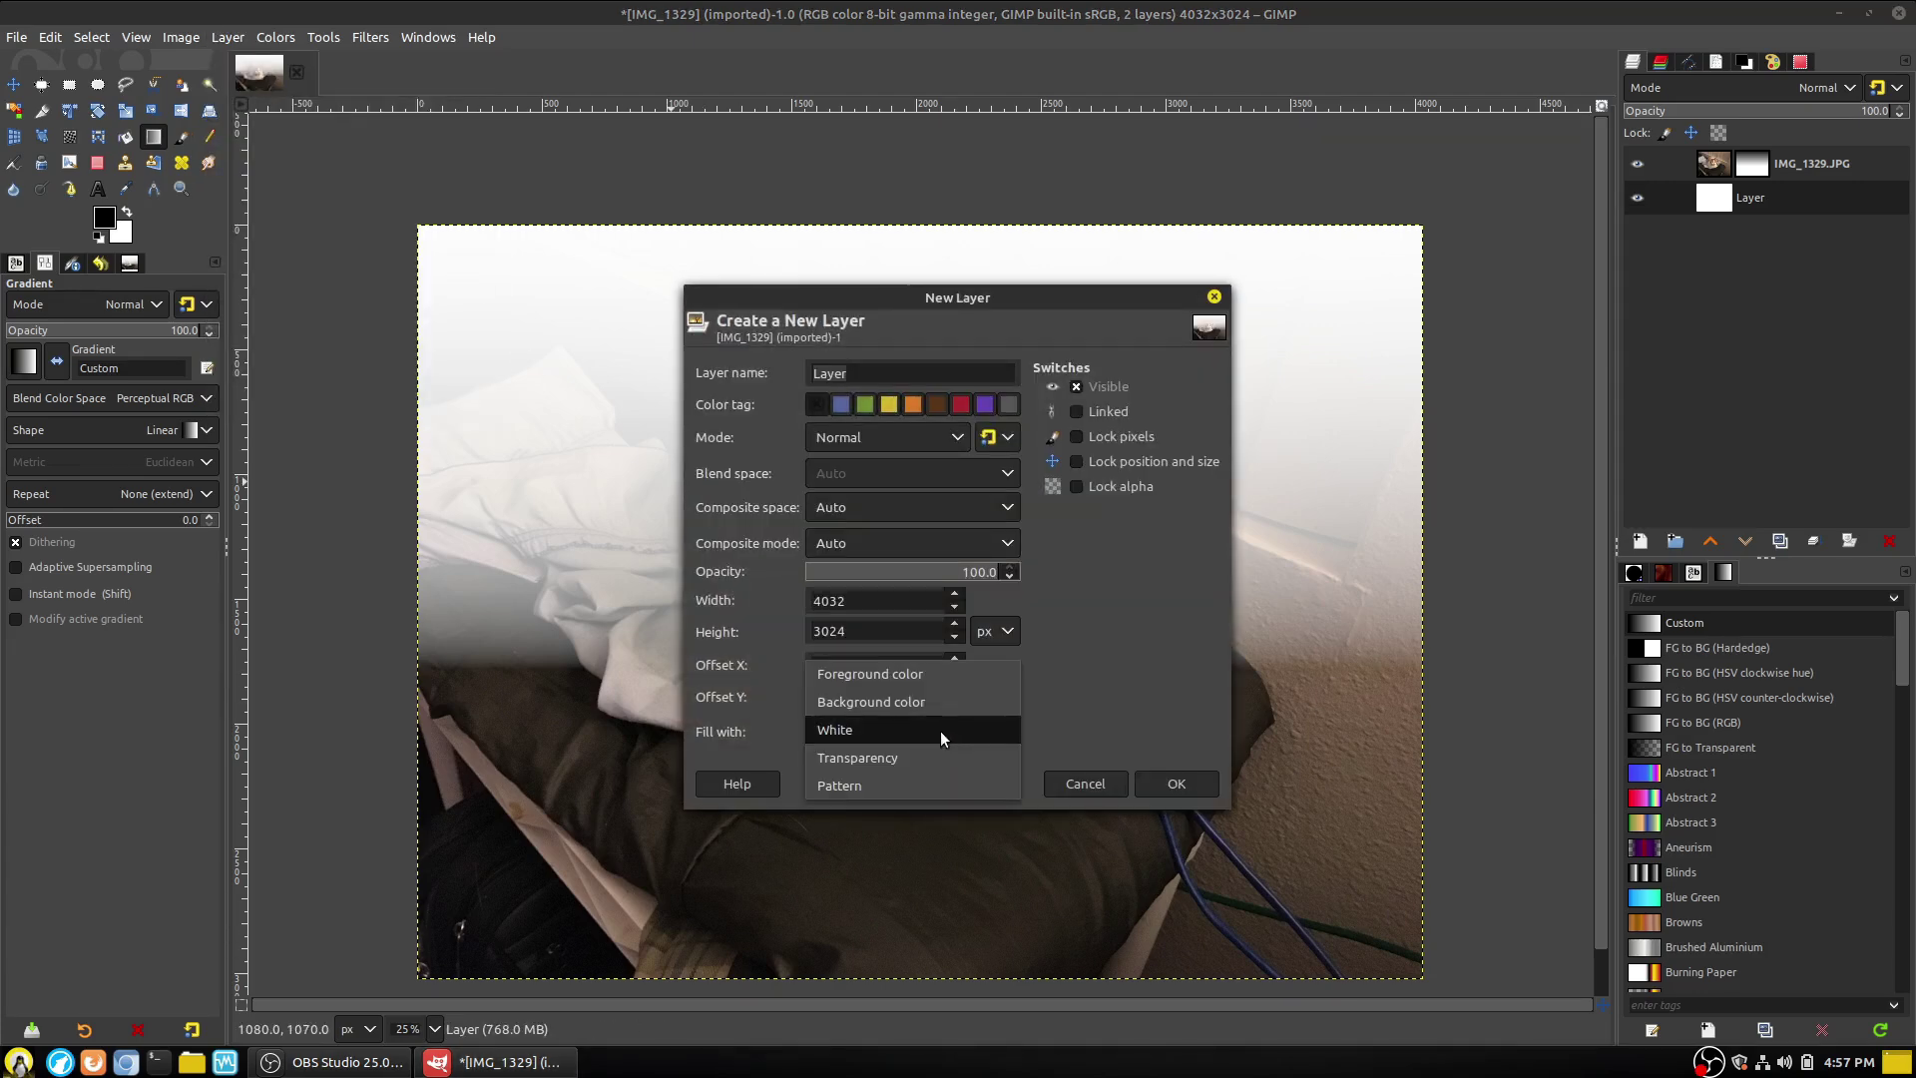
left_click(916, 676)
left_click(1195, 782)
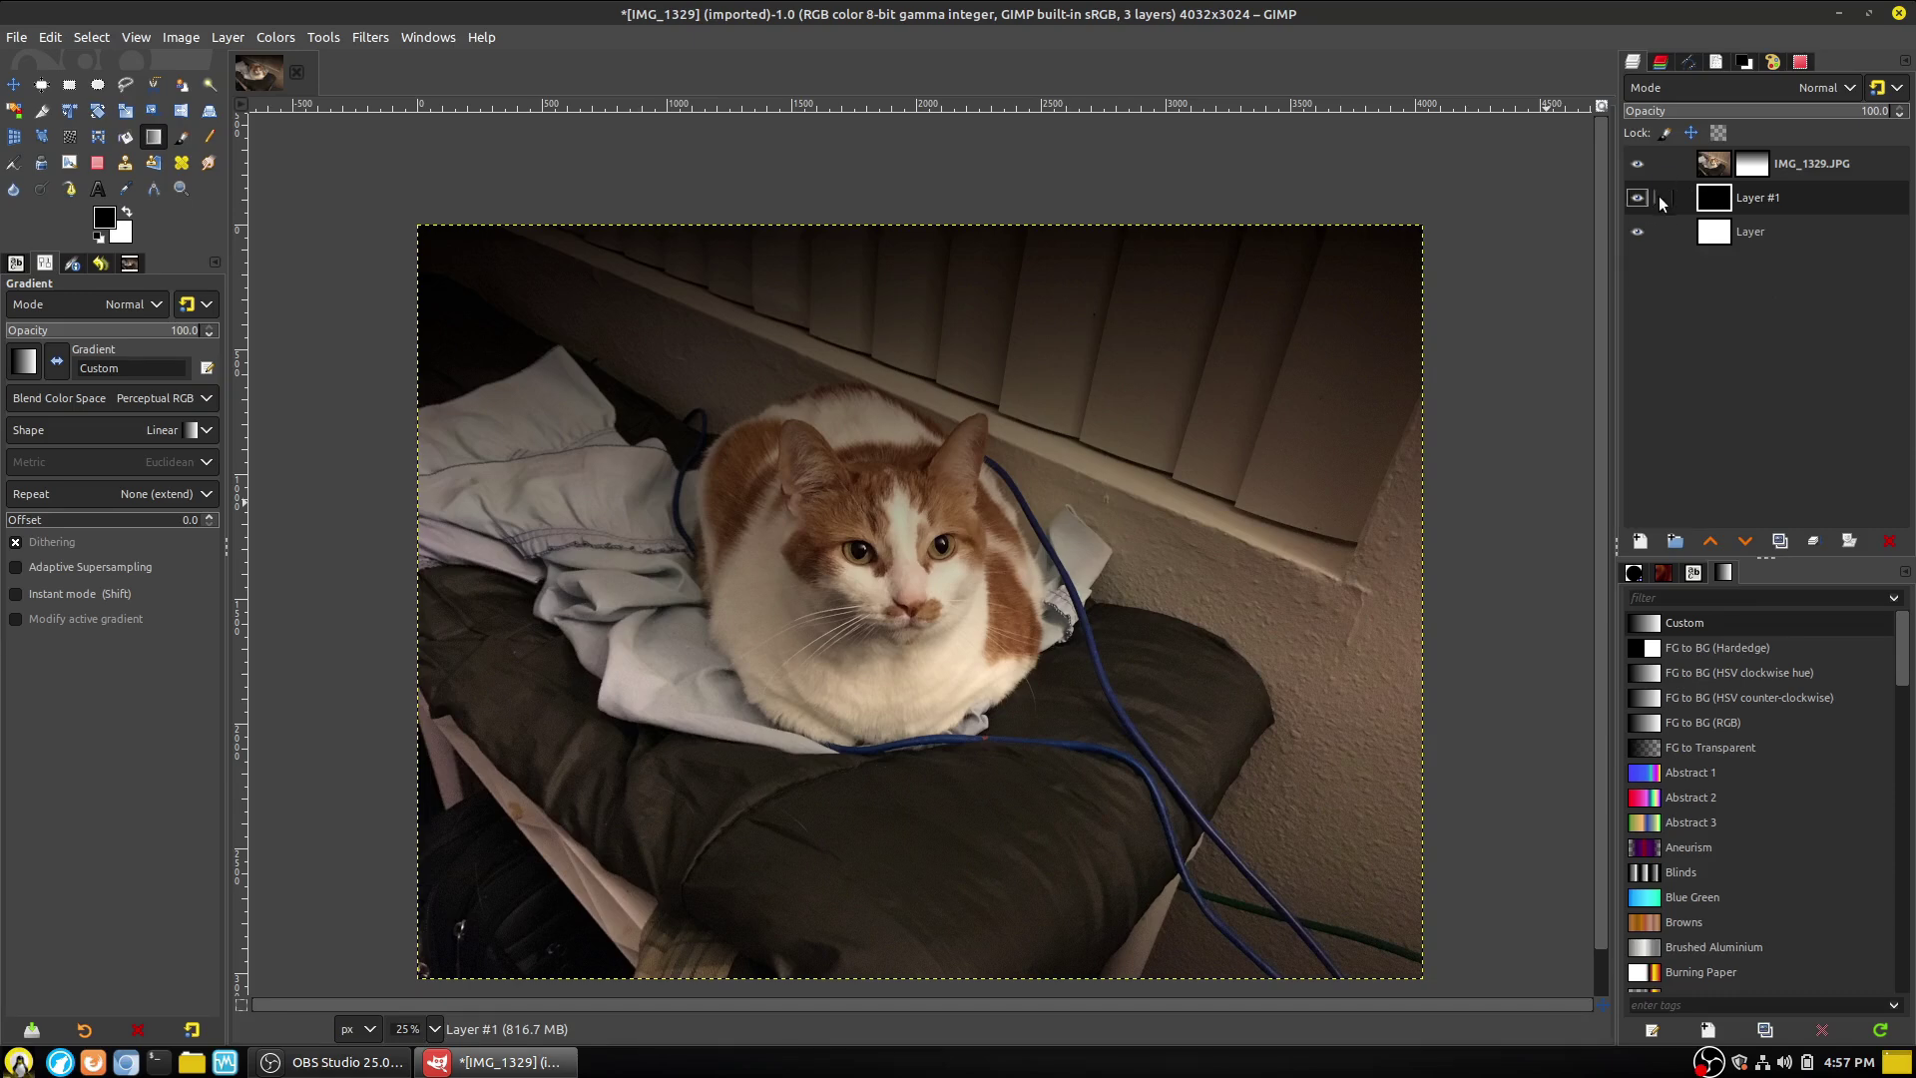
left_click(1753, 168)
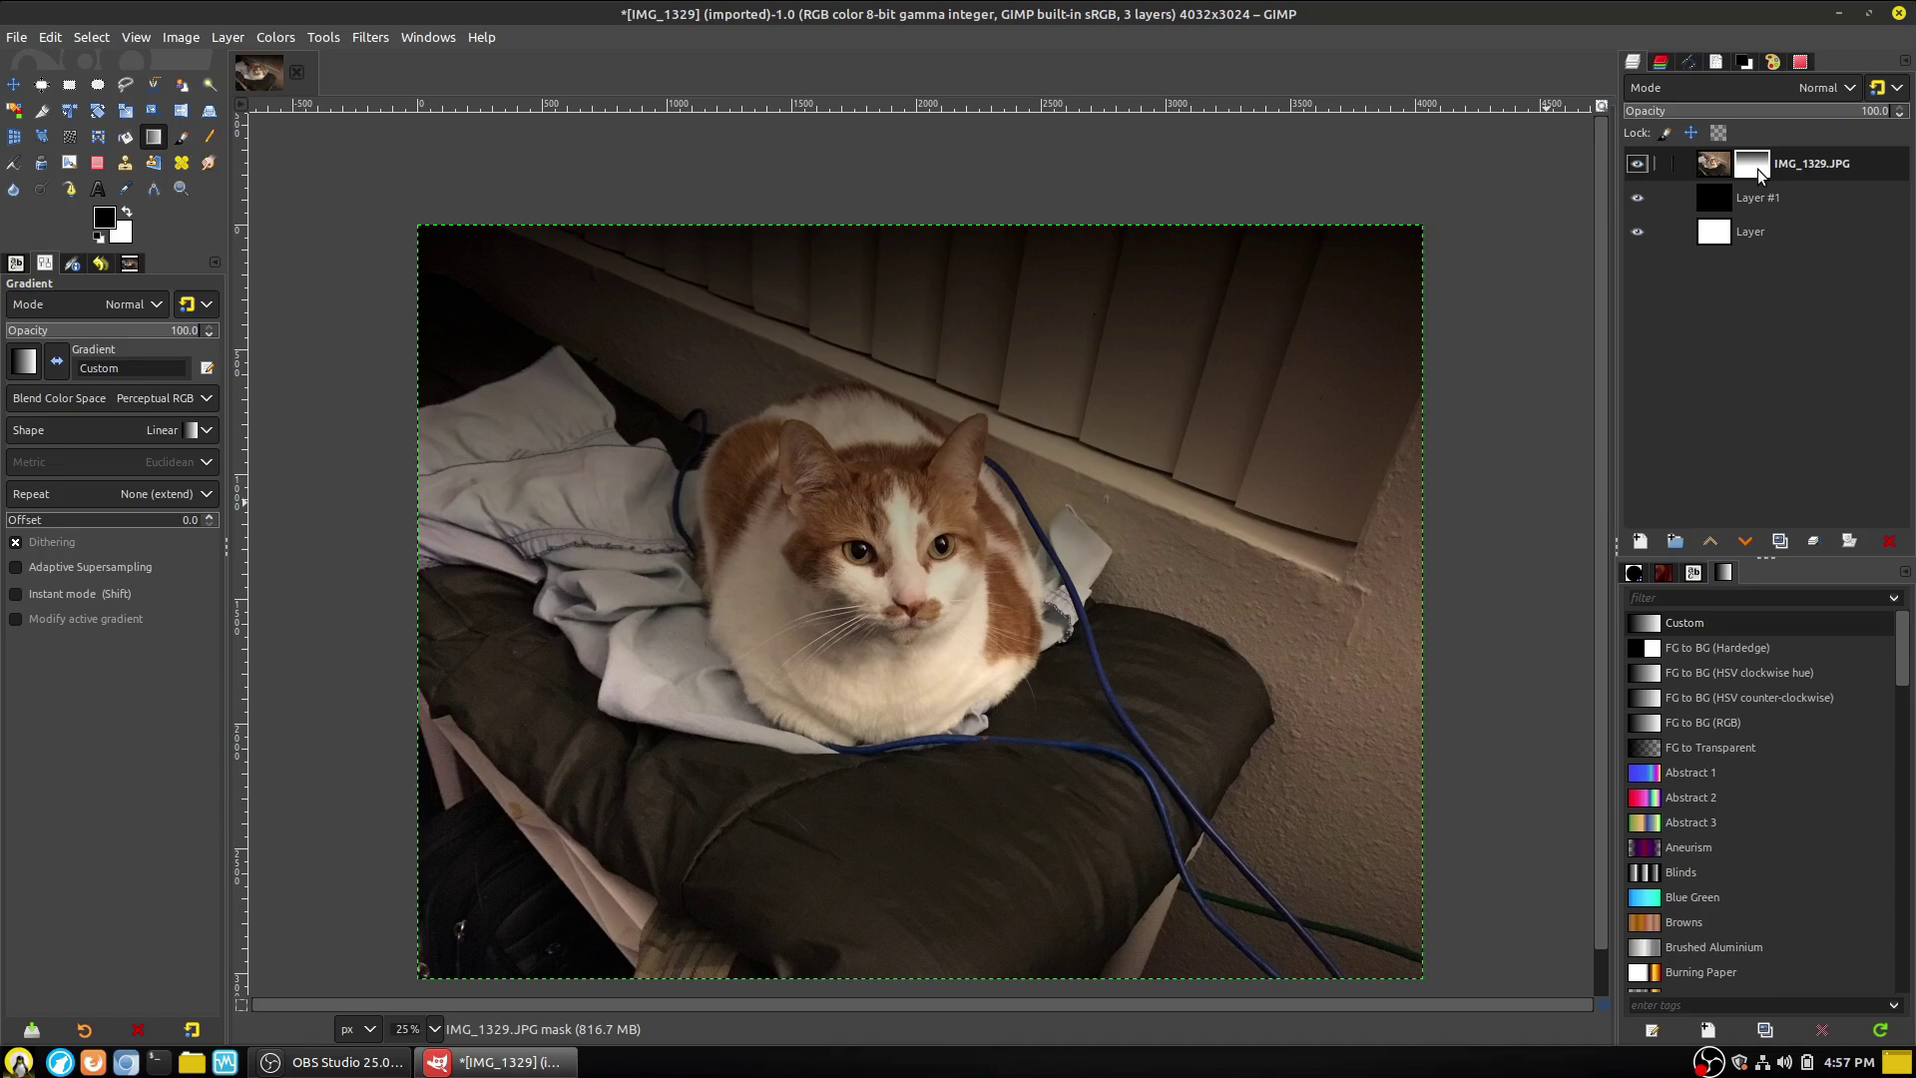
left_click(1638, 197)
Hide the white layer and delete the cat photo's gradient mask.
left_click(1638, 231)
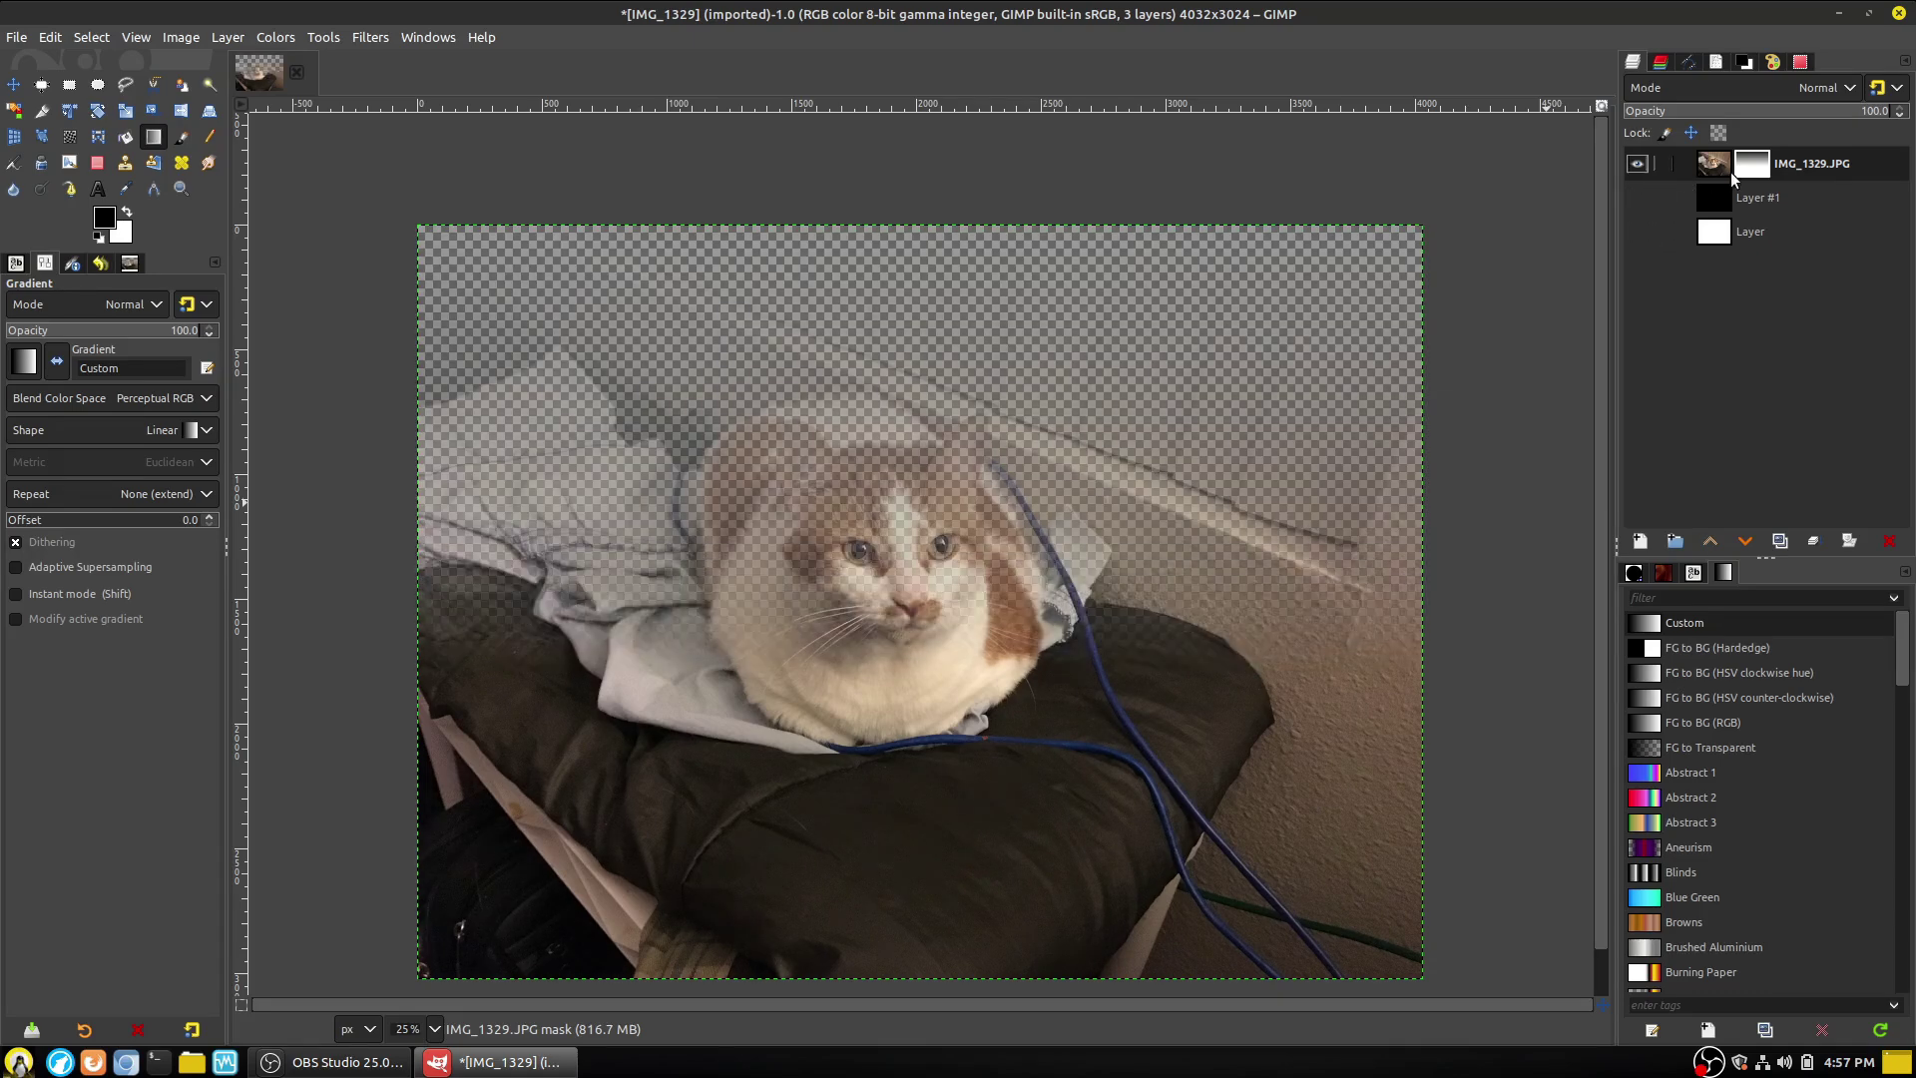
right_click(1711, 200)
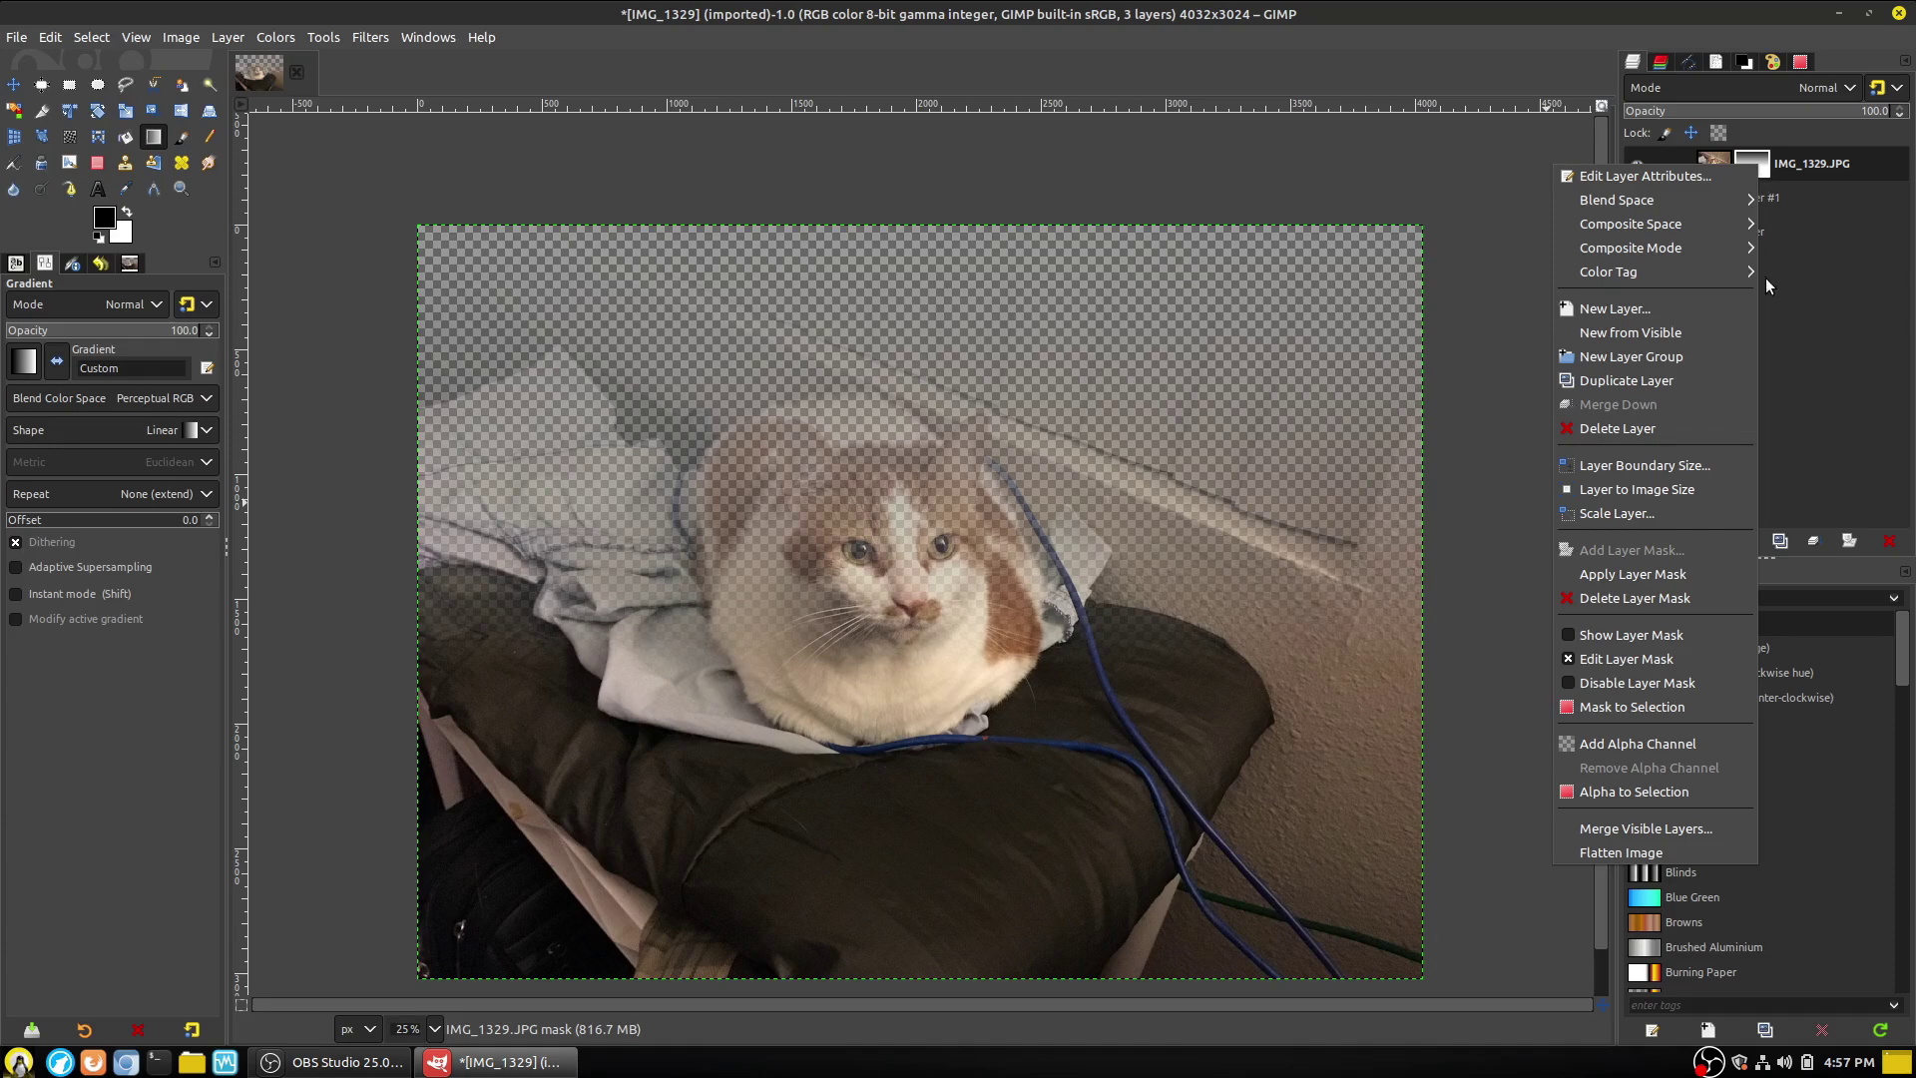
left_click(1670, 598)
Duplicate the IMG_1329.JPG layer and make the original layer active again.
right_click(1727, 168)
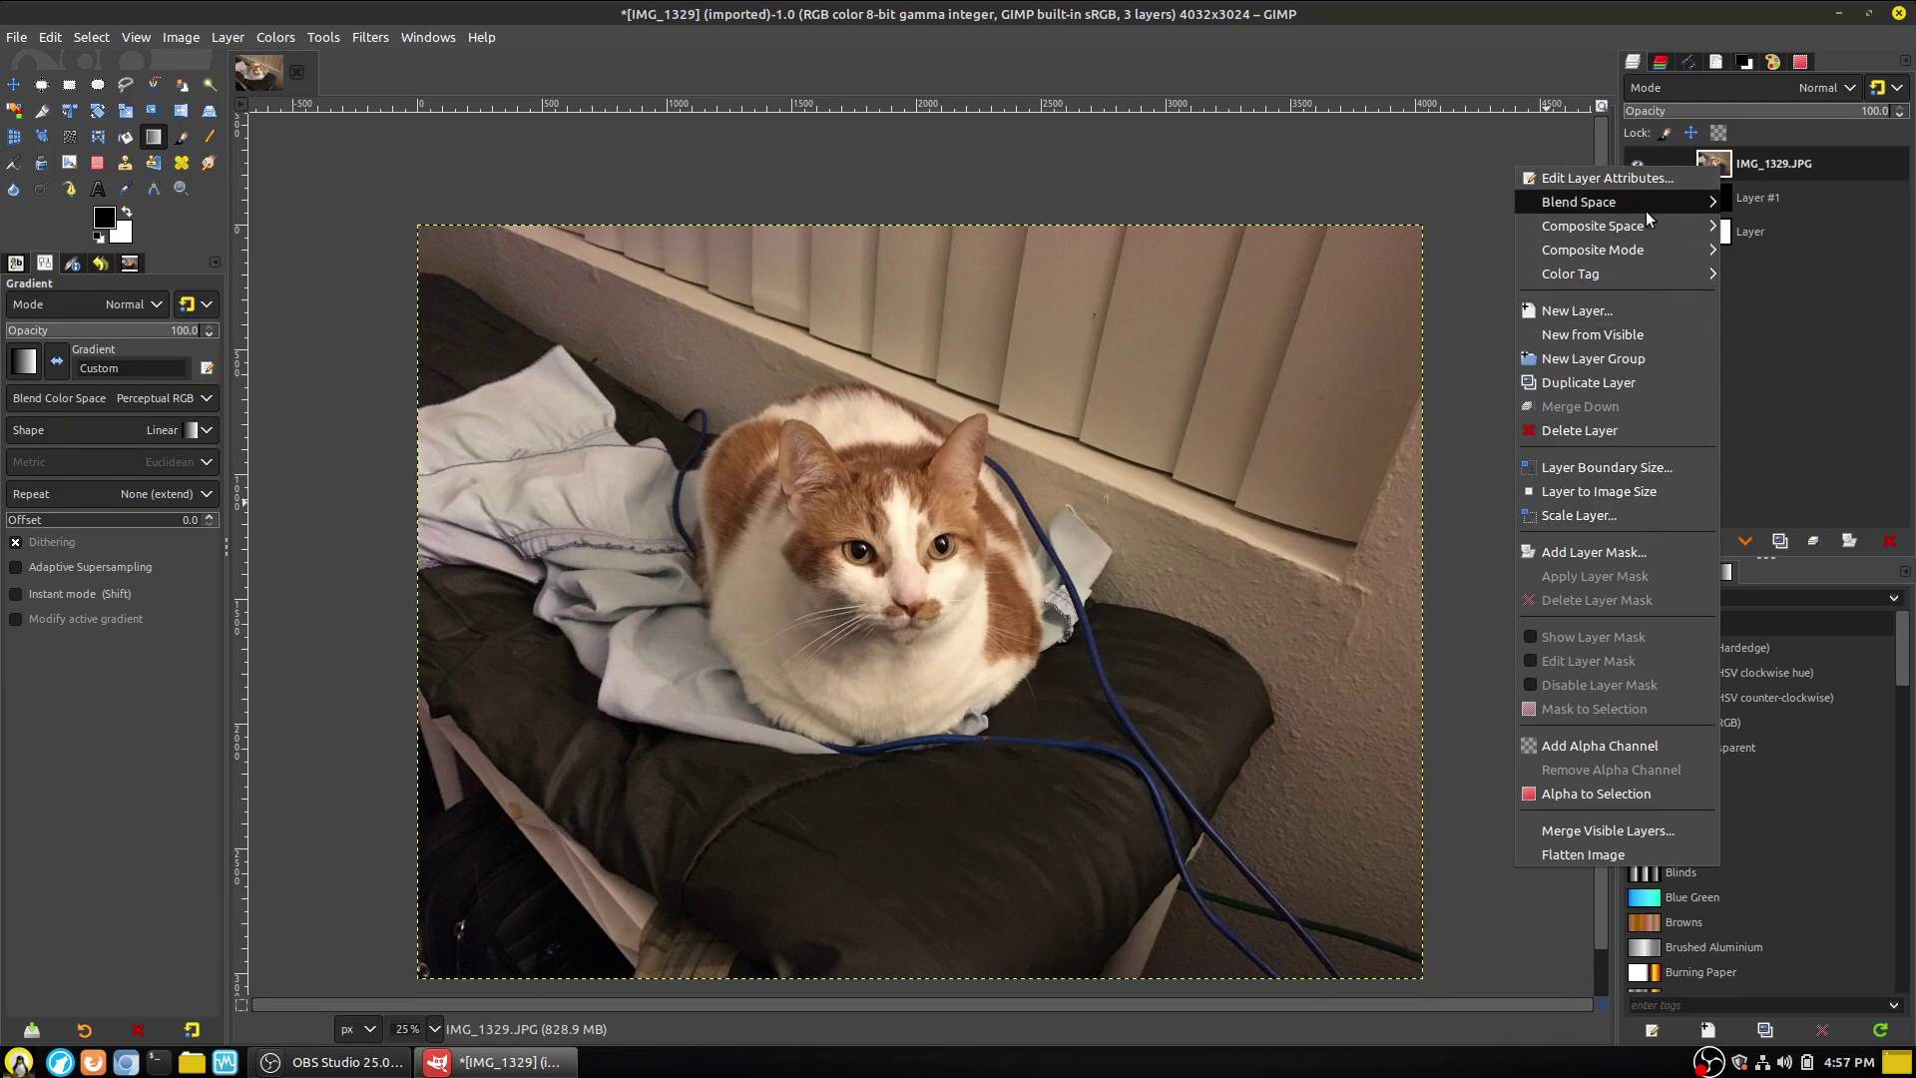
left_click(1631, 385)
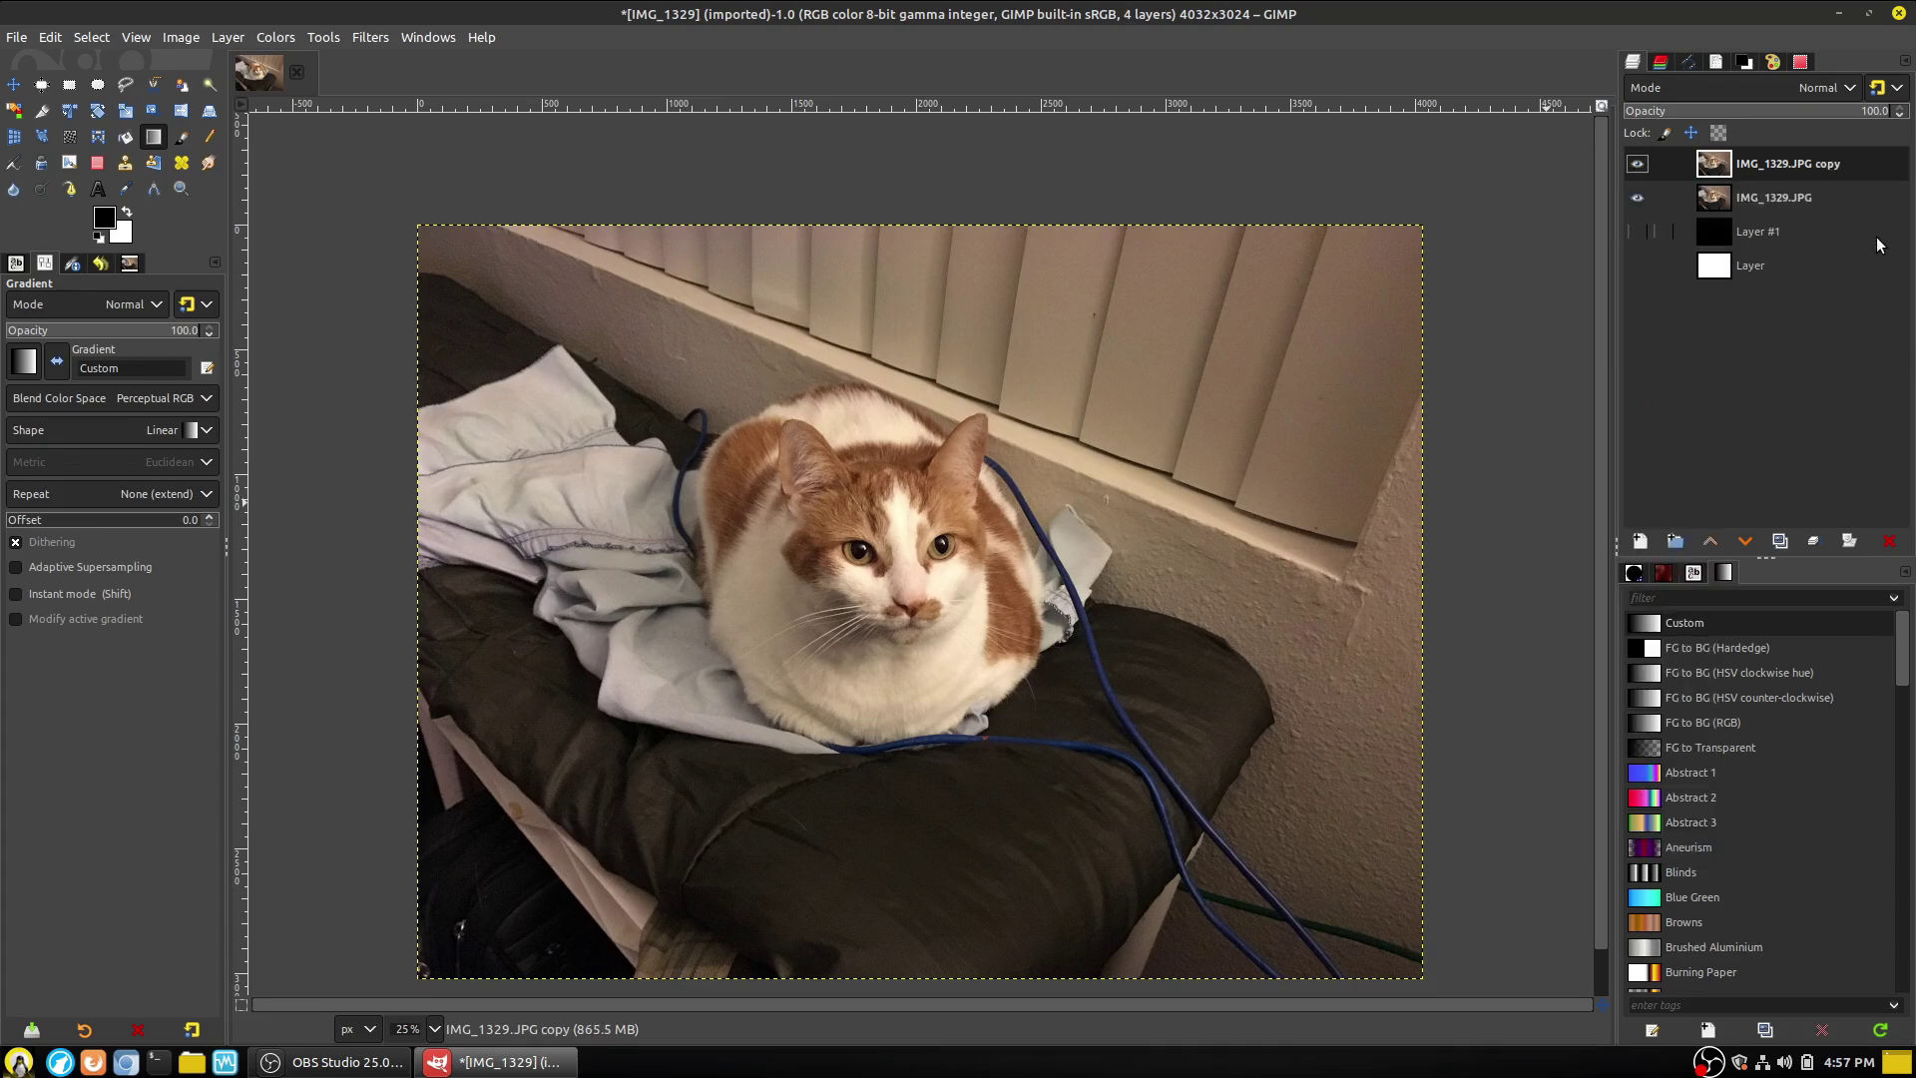
left_click(1754, 198)
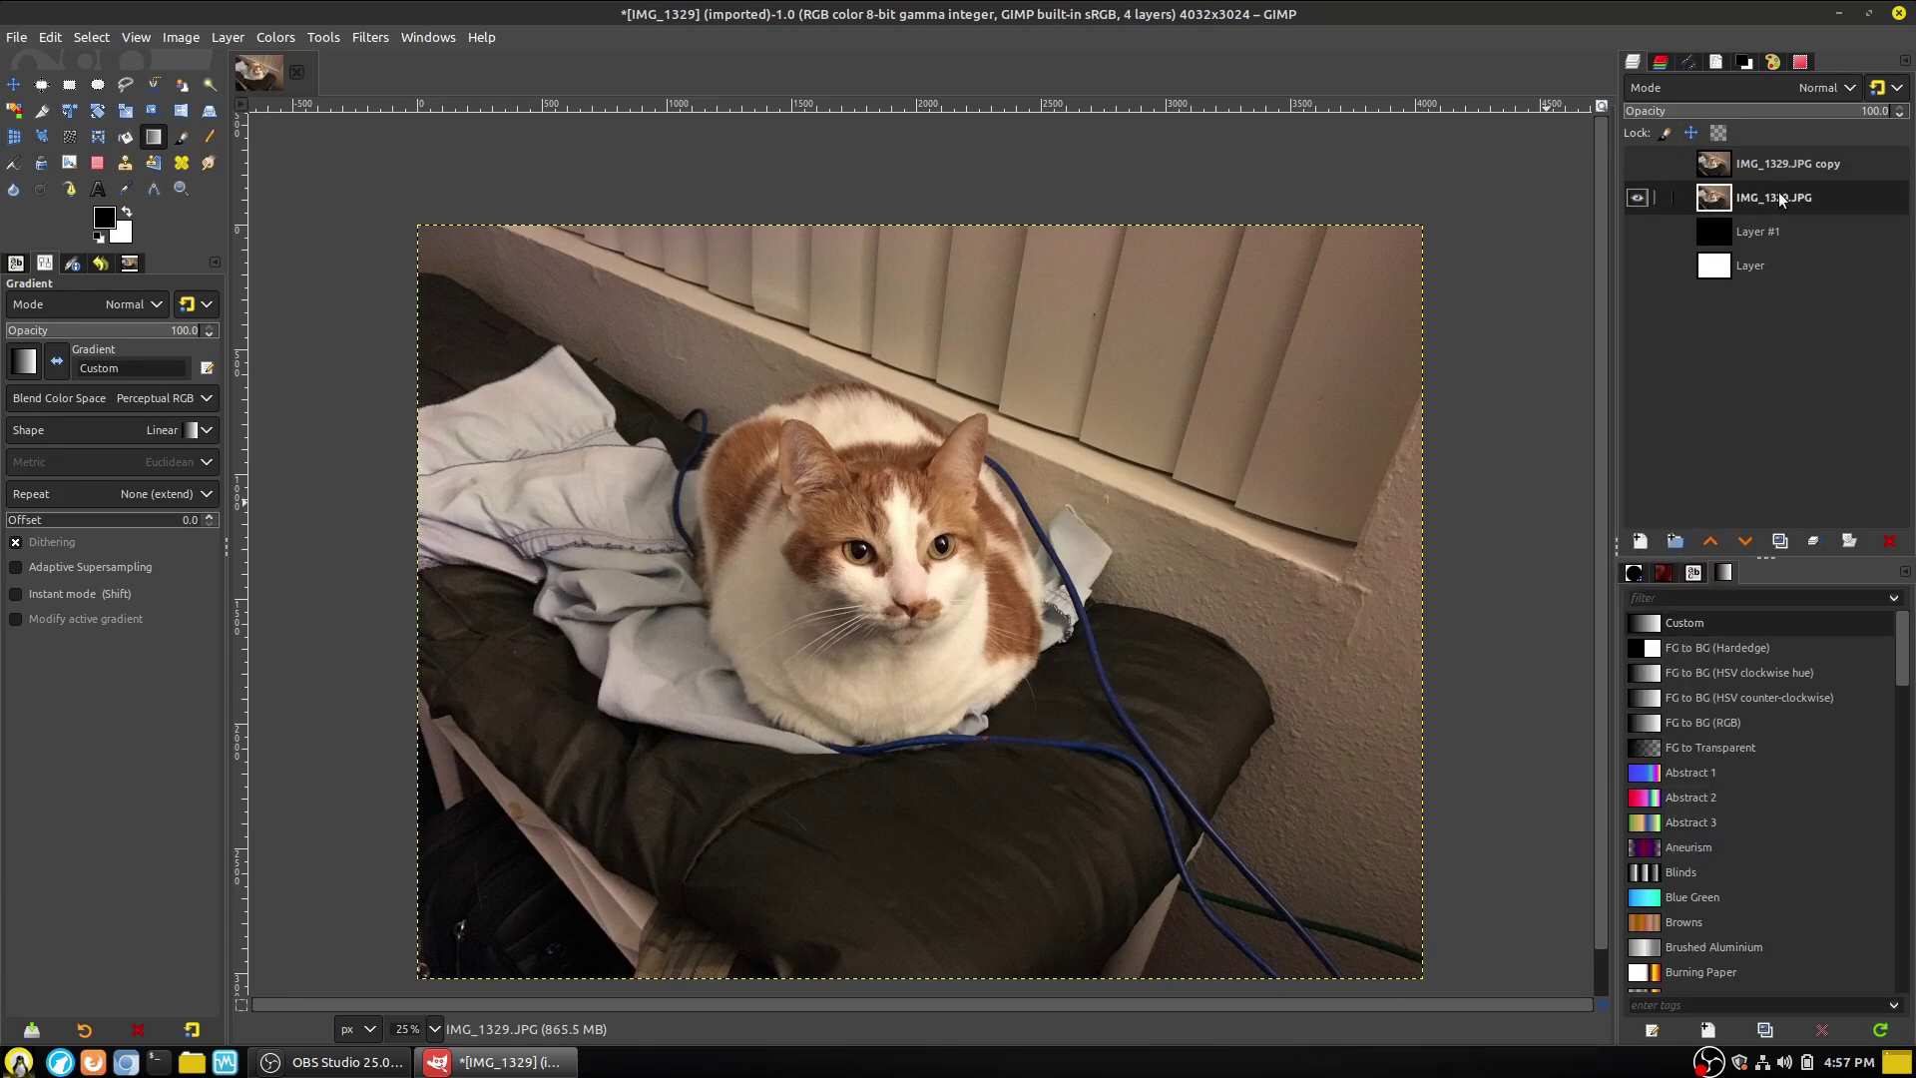
Desaturate the original IMG_1329.JPG layer to greyscale by setting Saturation scale to 0.000.
left_click(279, 40)
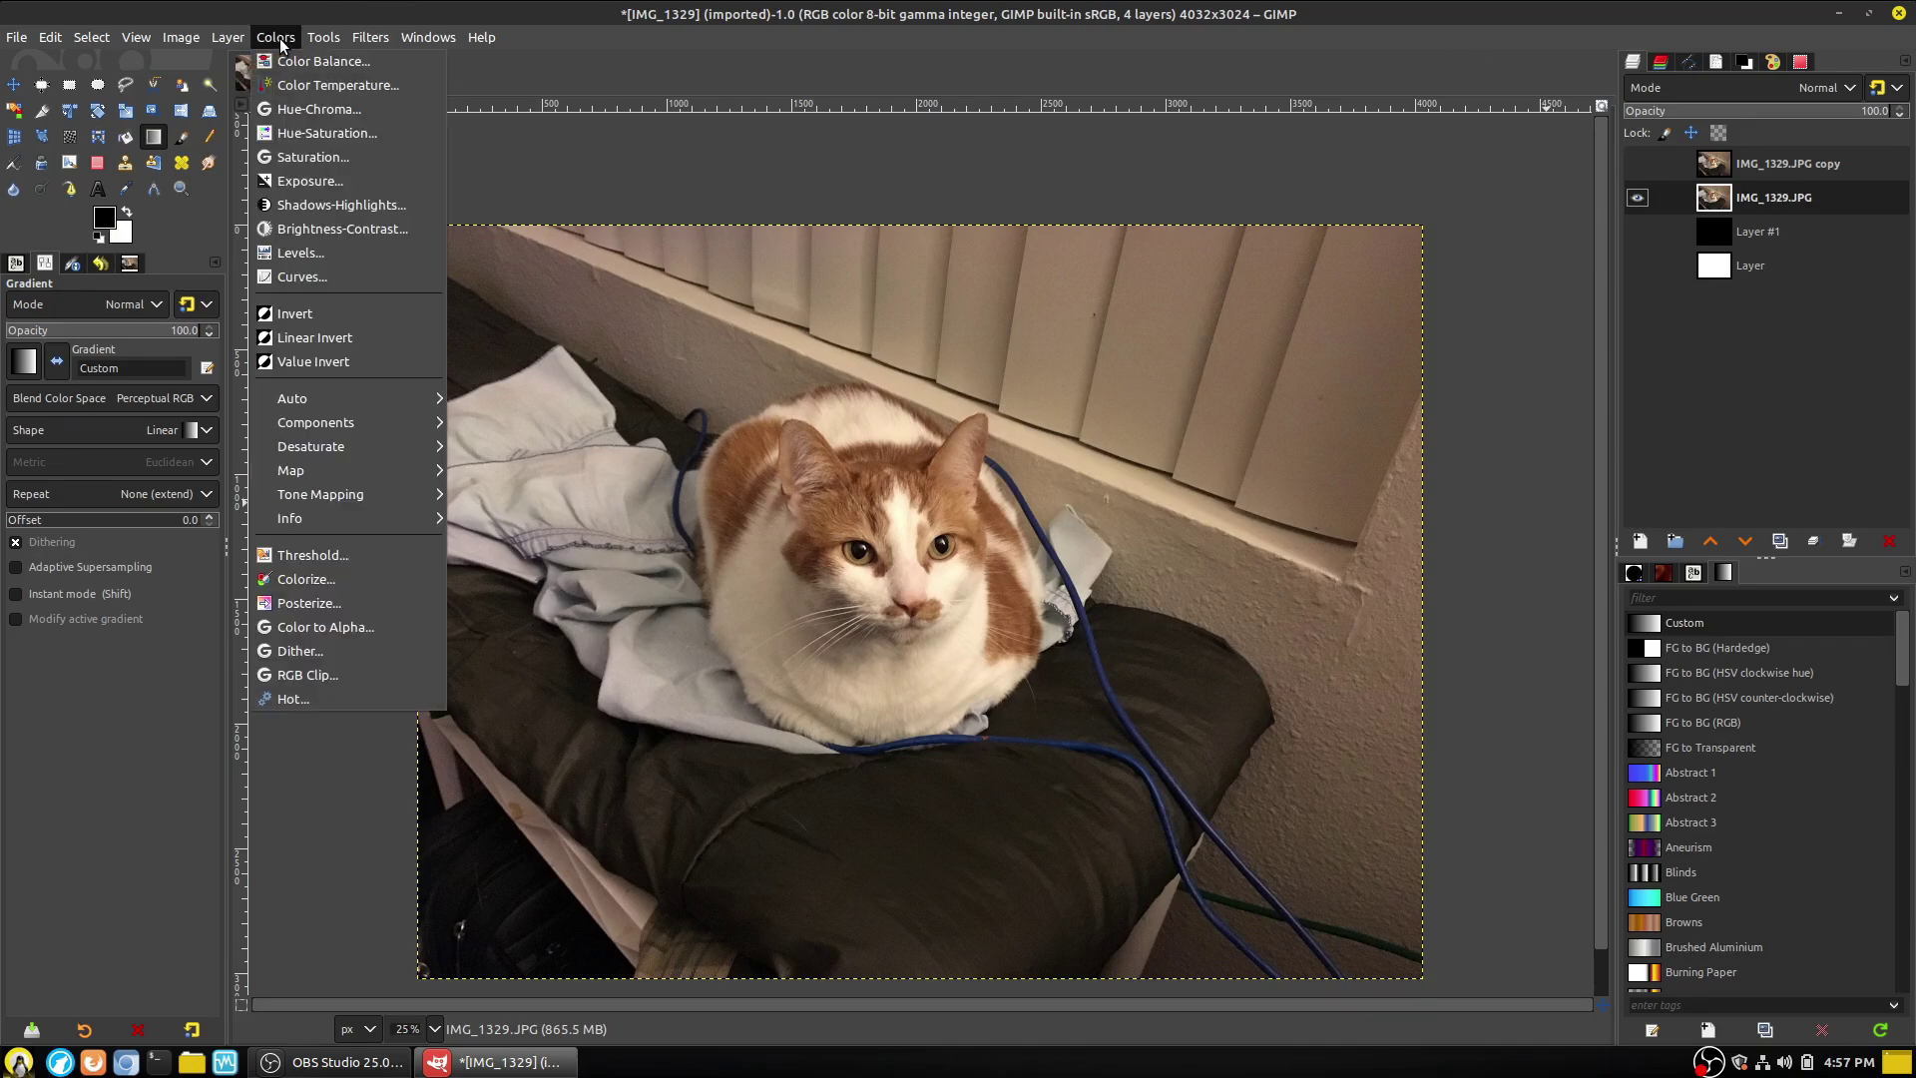
mouse_move(322, 40)
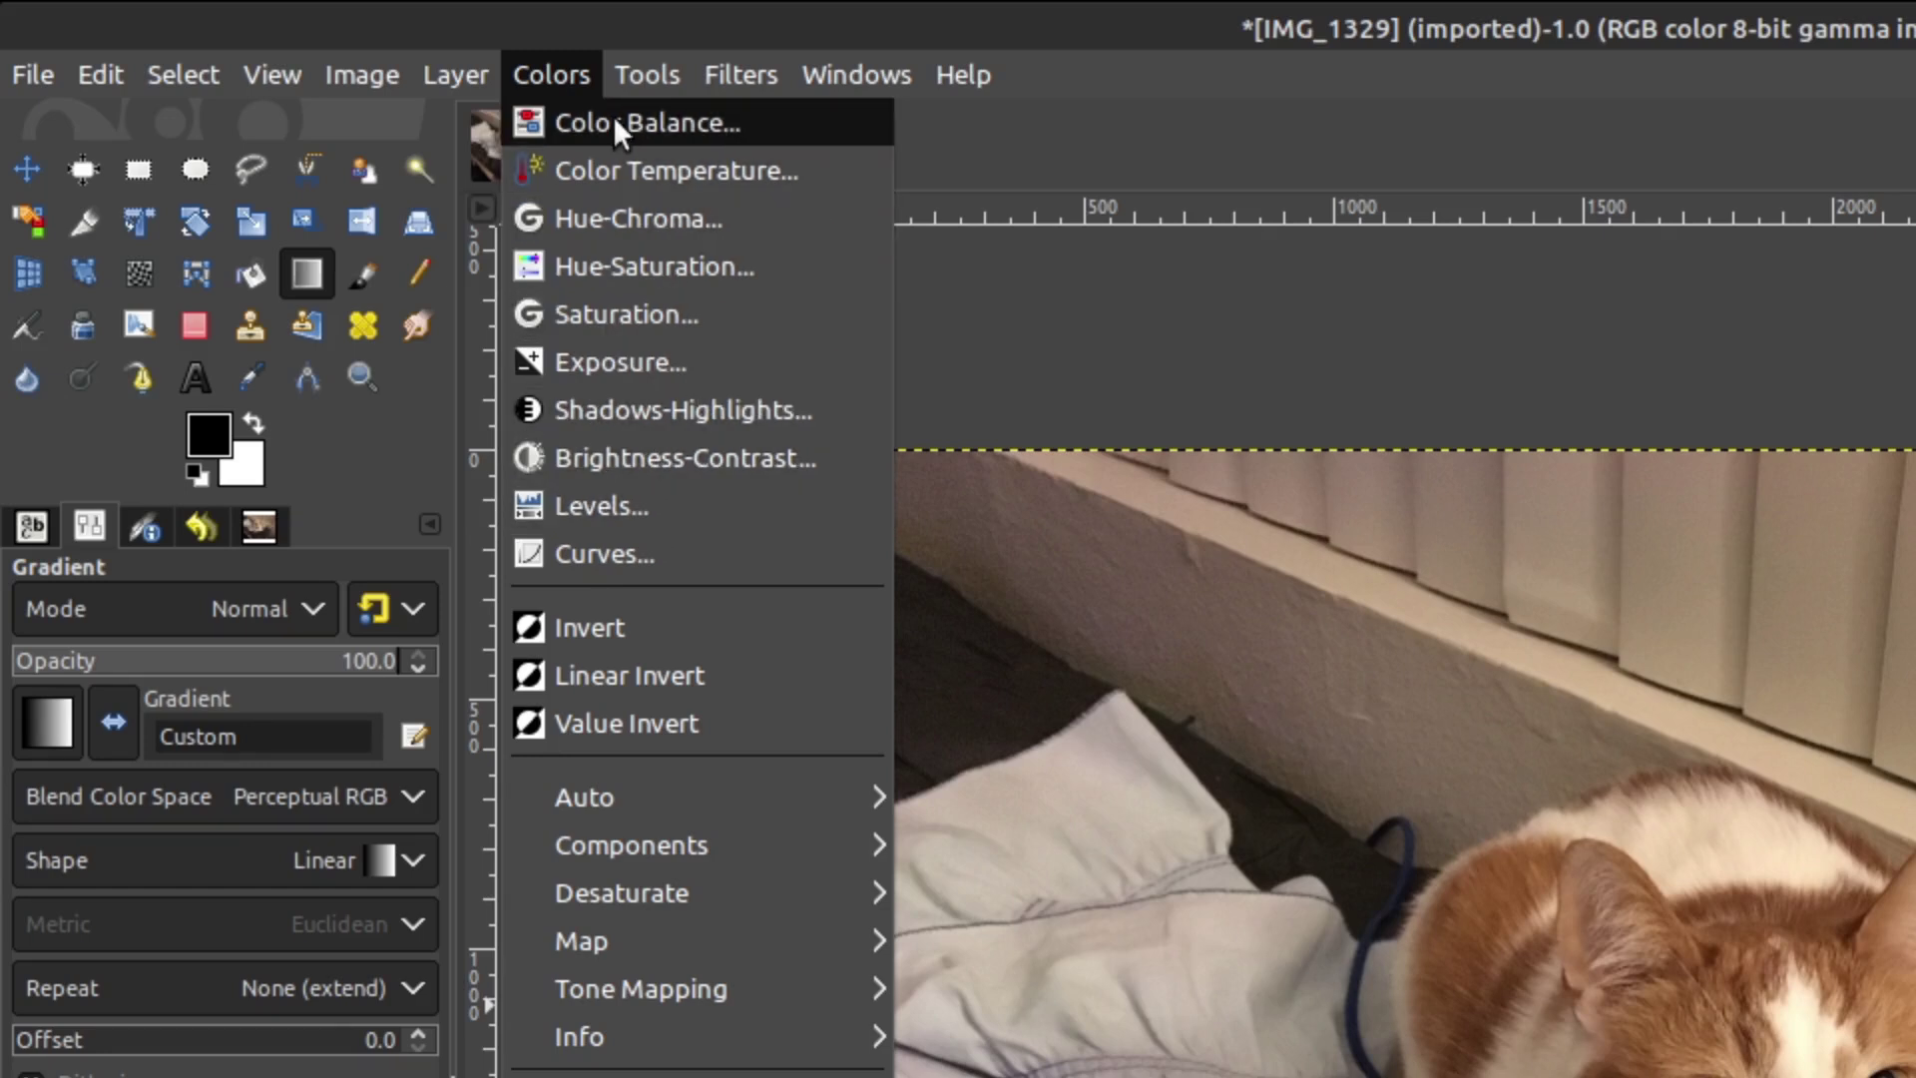
left_click(640, 309)
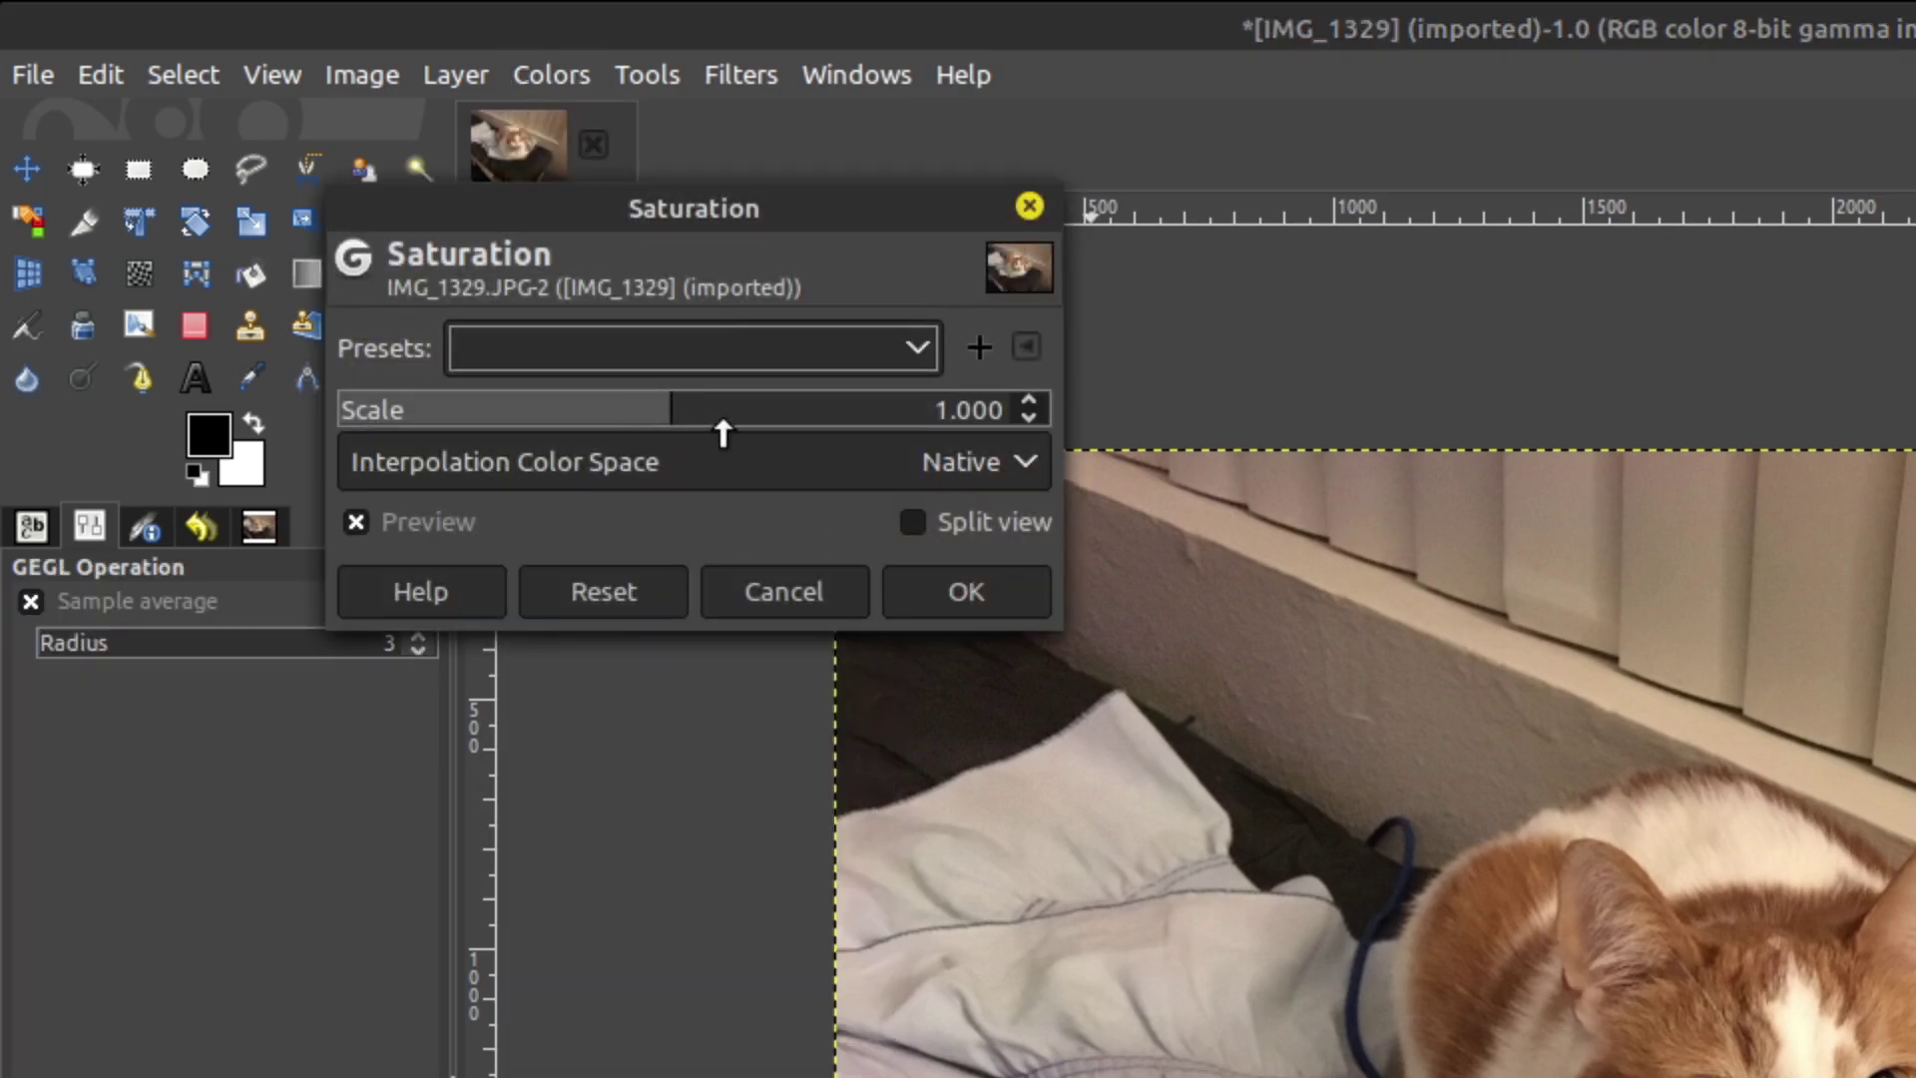
left_click_drag(693, 415, 300, 394)
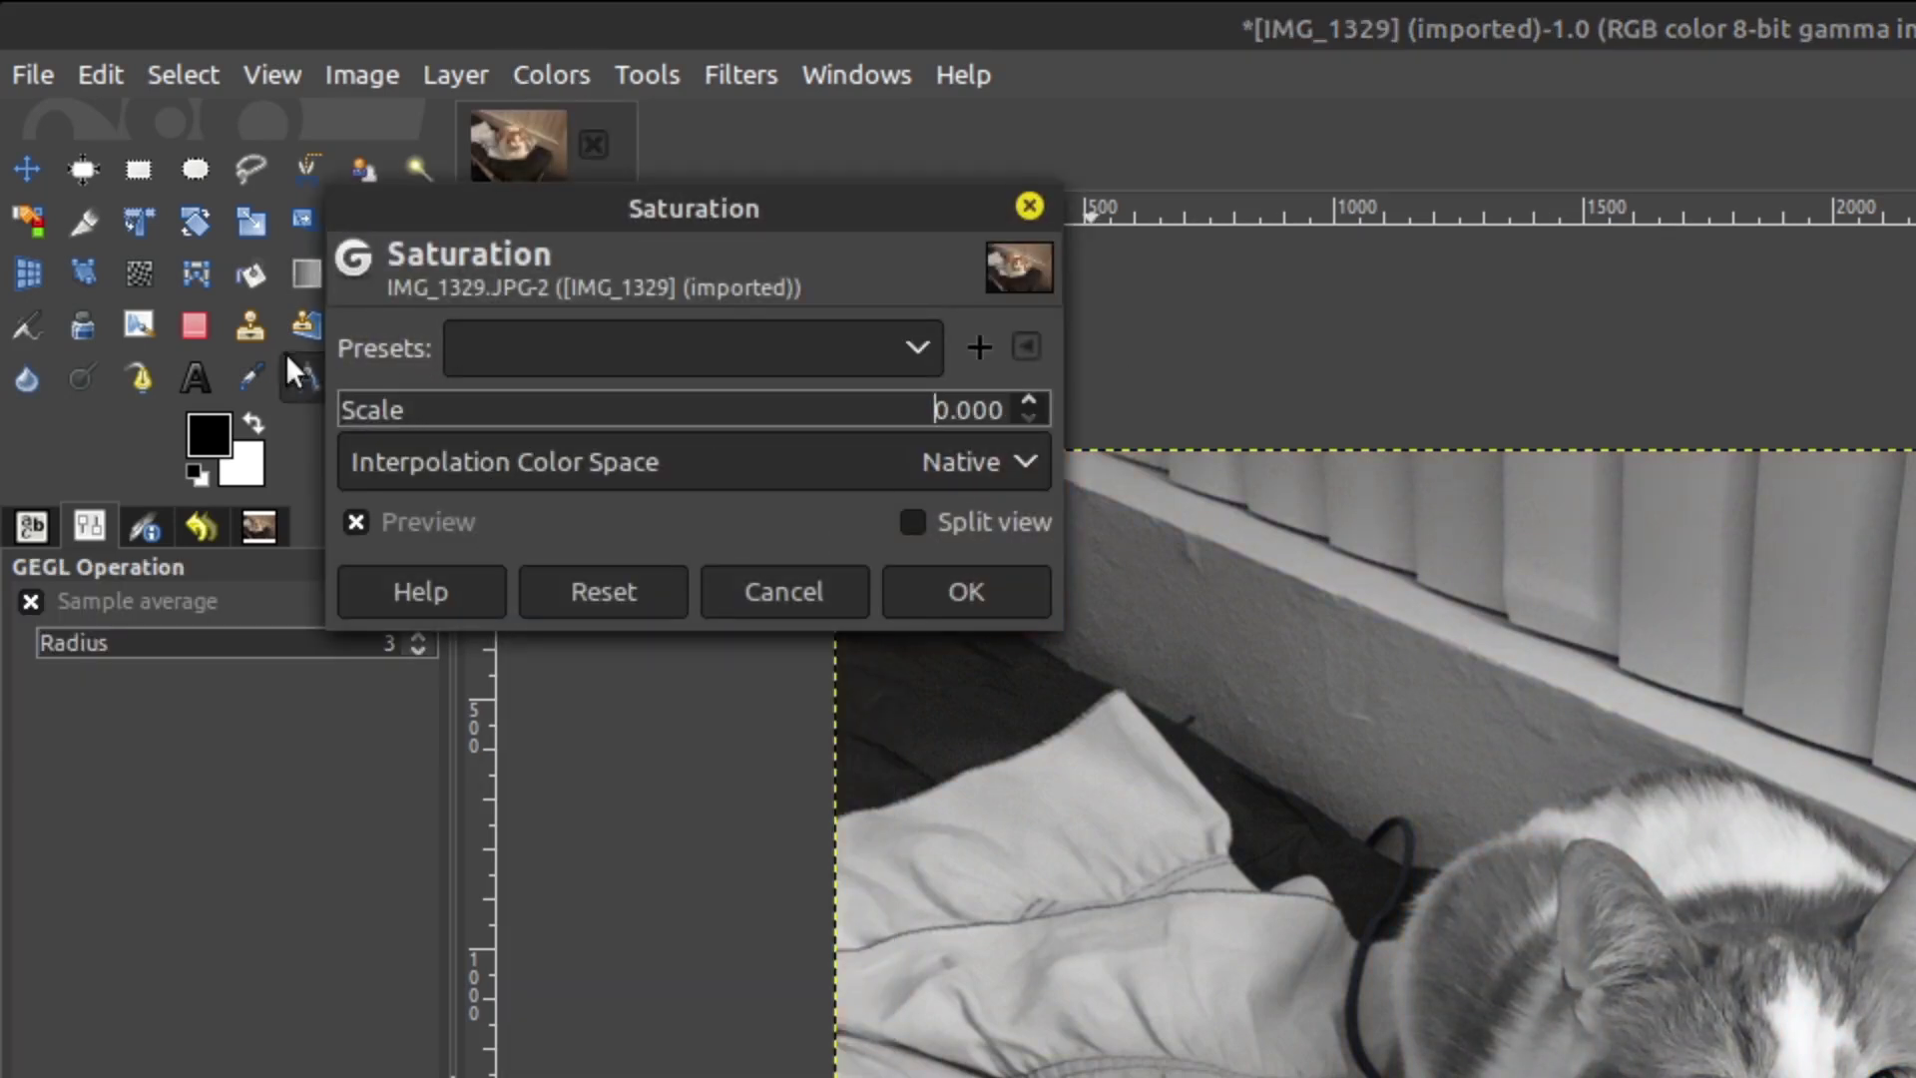
left_click(948, 586)
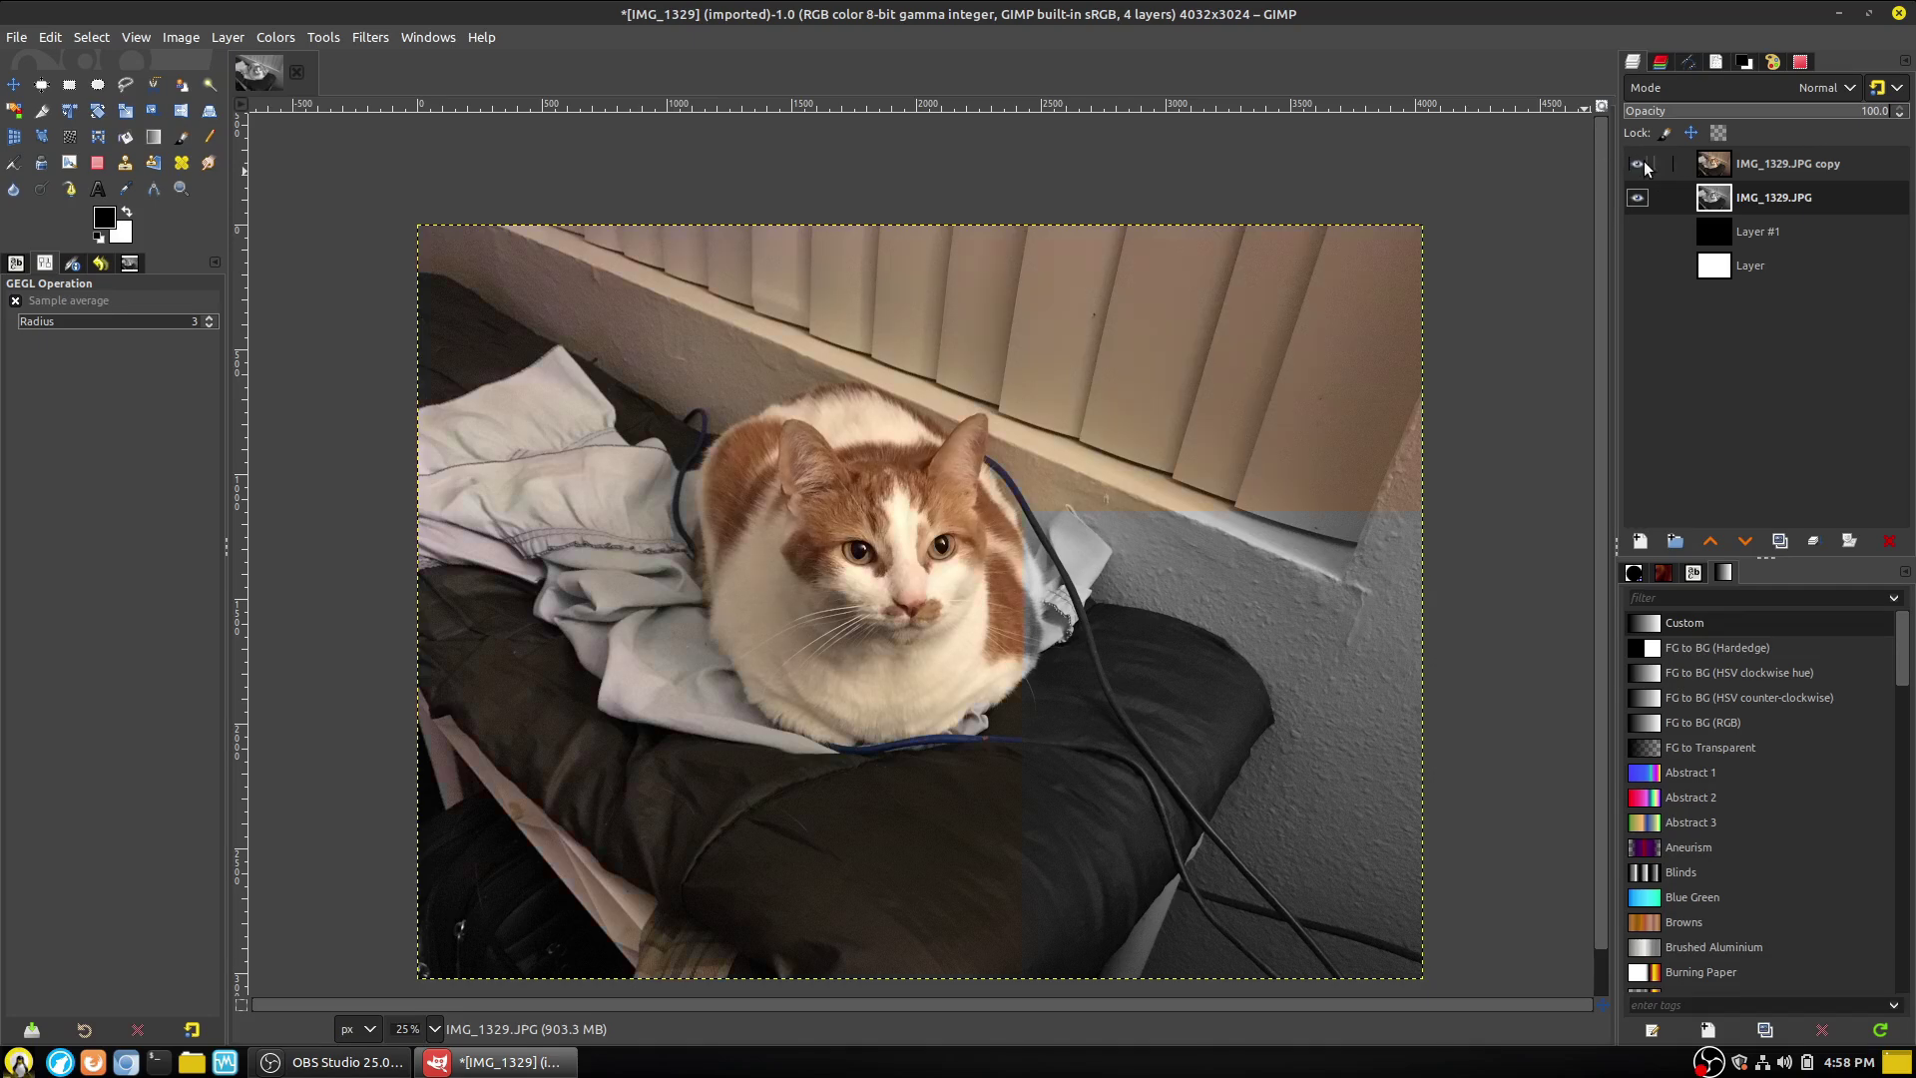
Add a black (full transparency) layer mask to the IMG_1329.JPG copy layer.
left_click(1787, 166)
right_click(1787, 166)
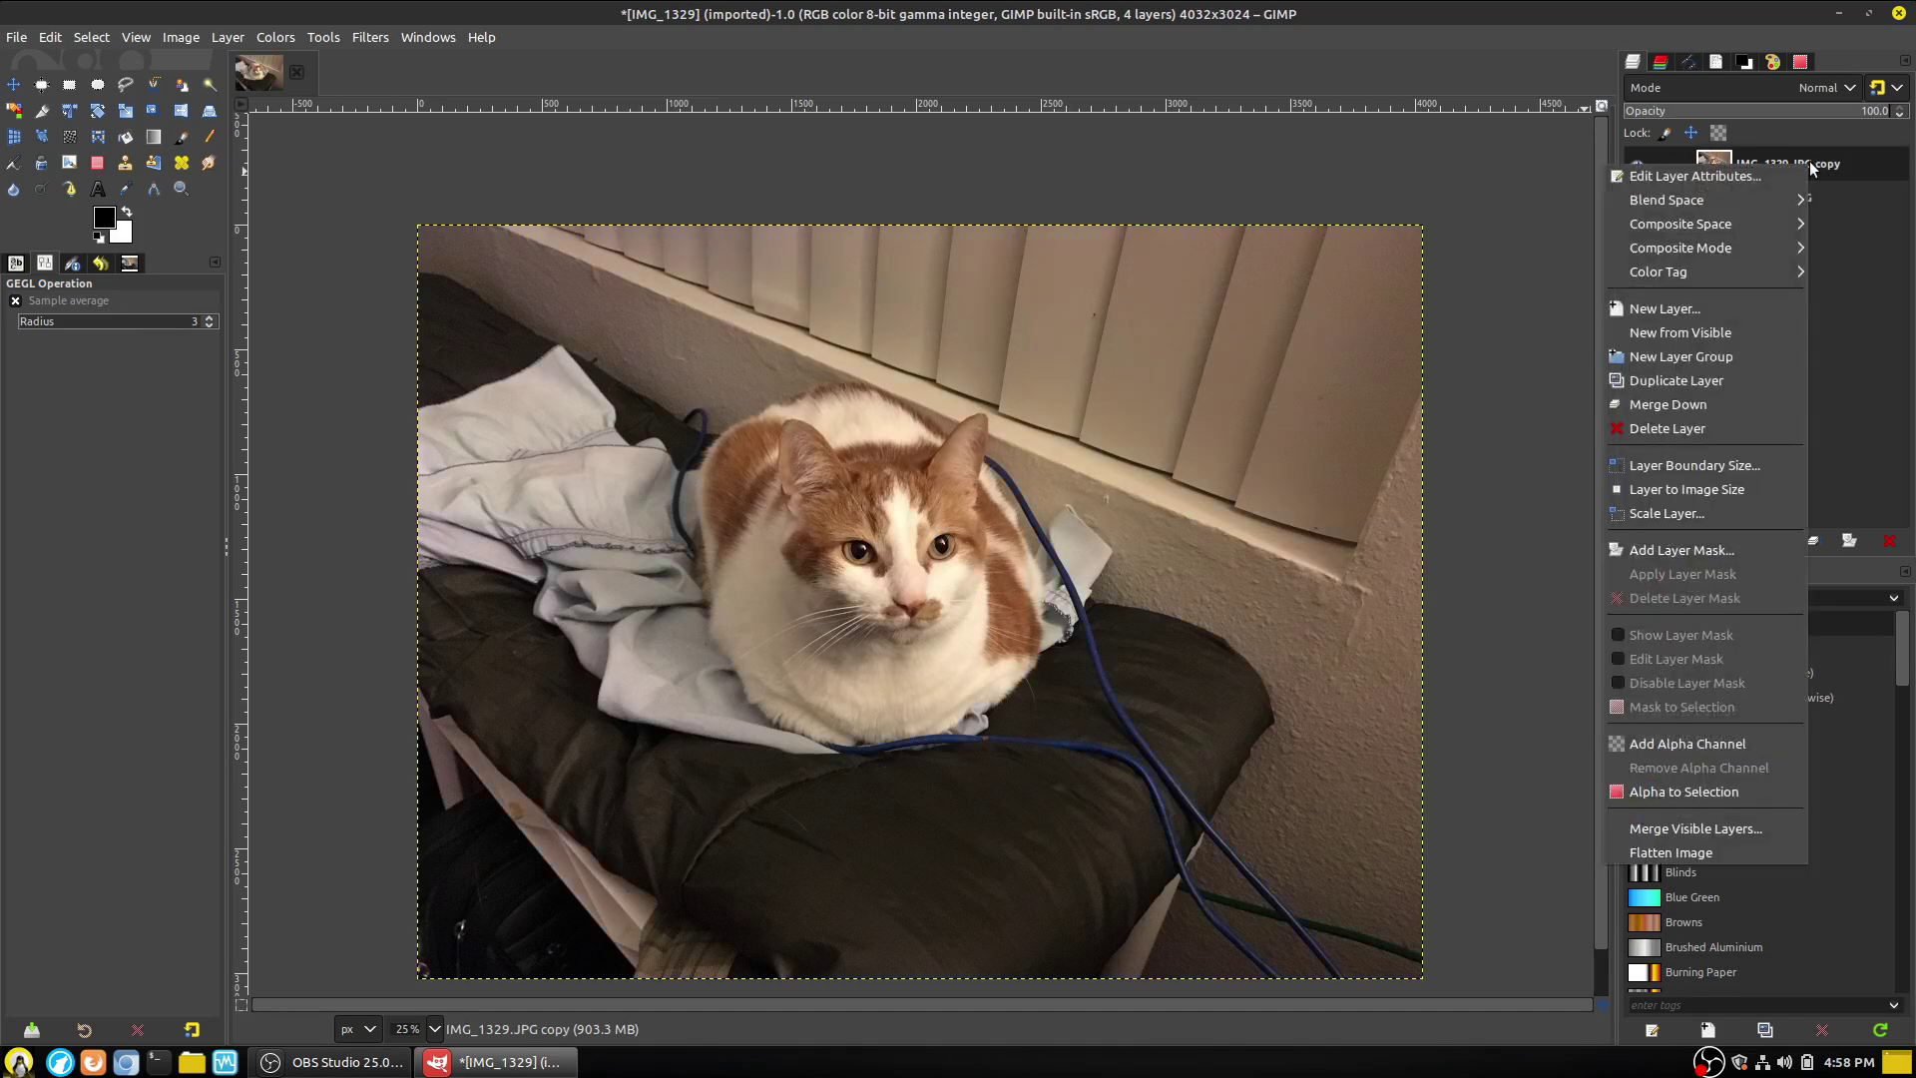
left_click(1757, 549)
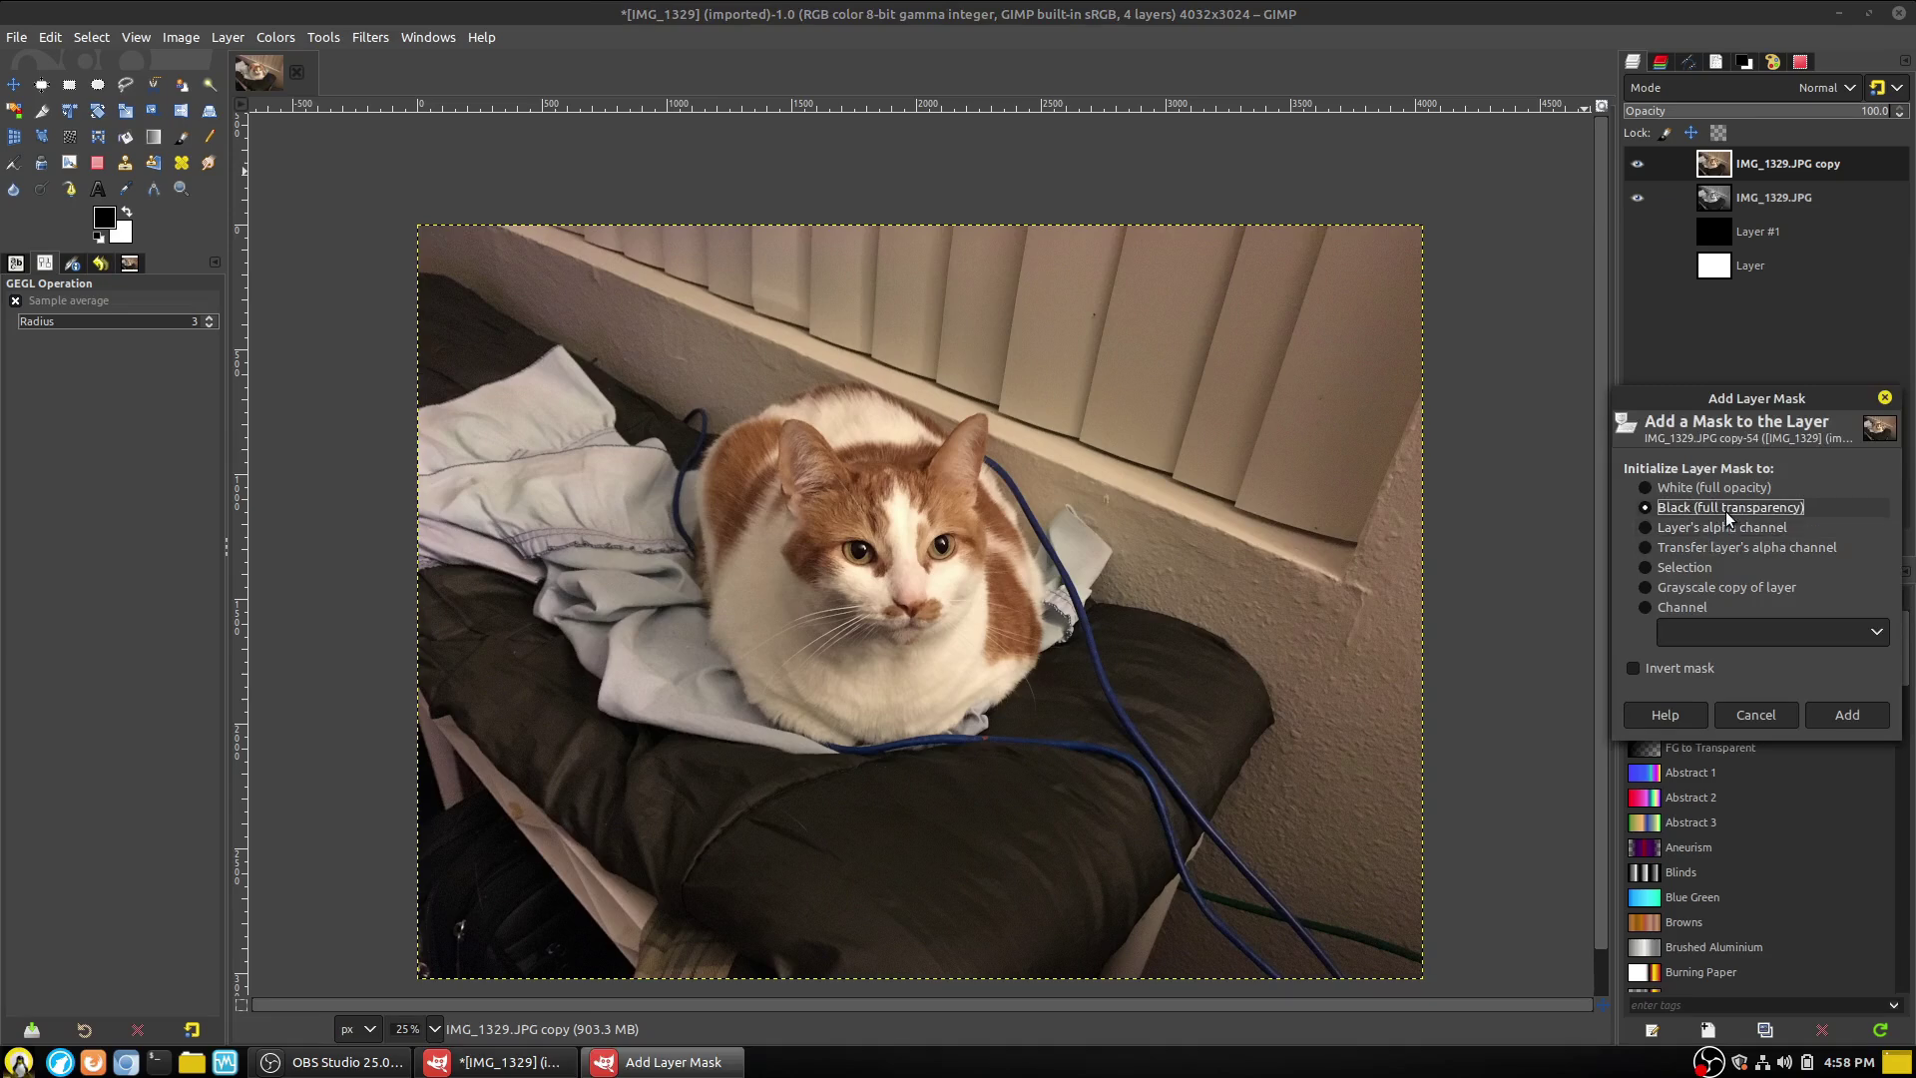
left_click(1727, 511)
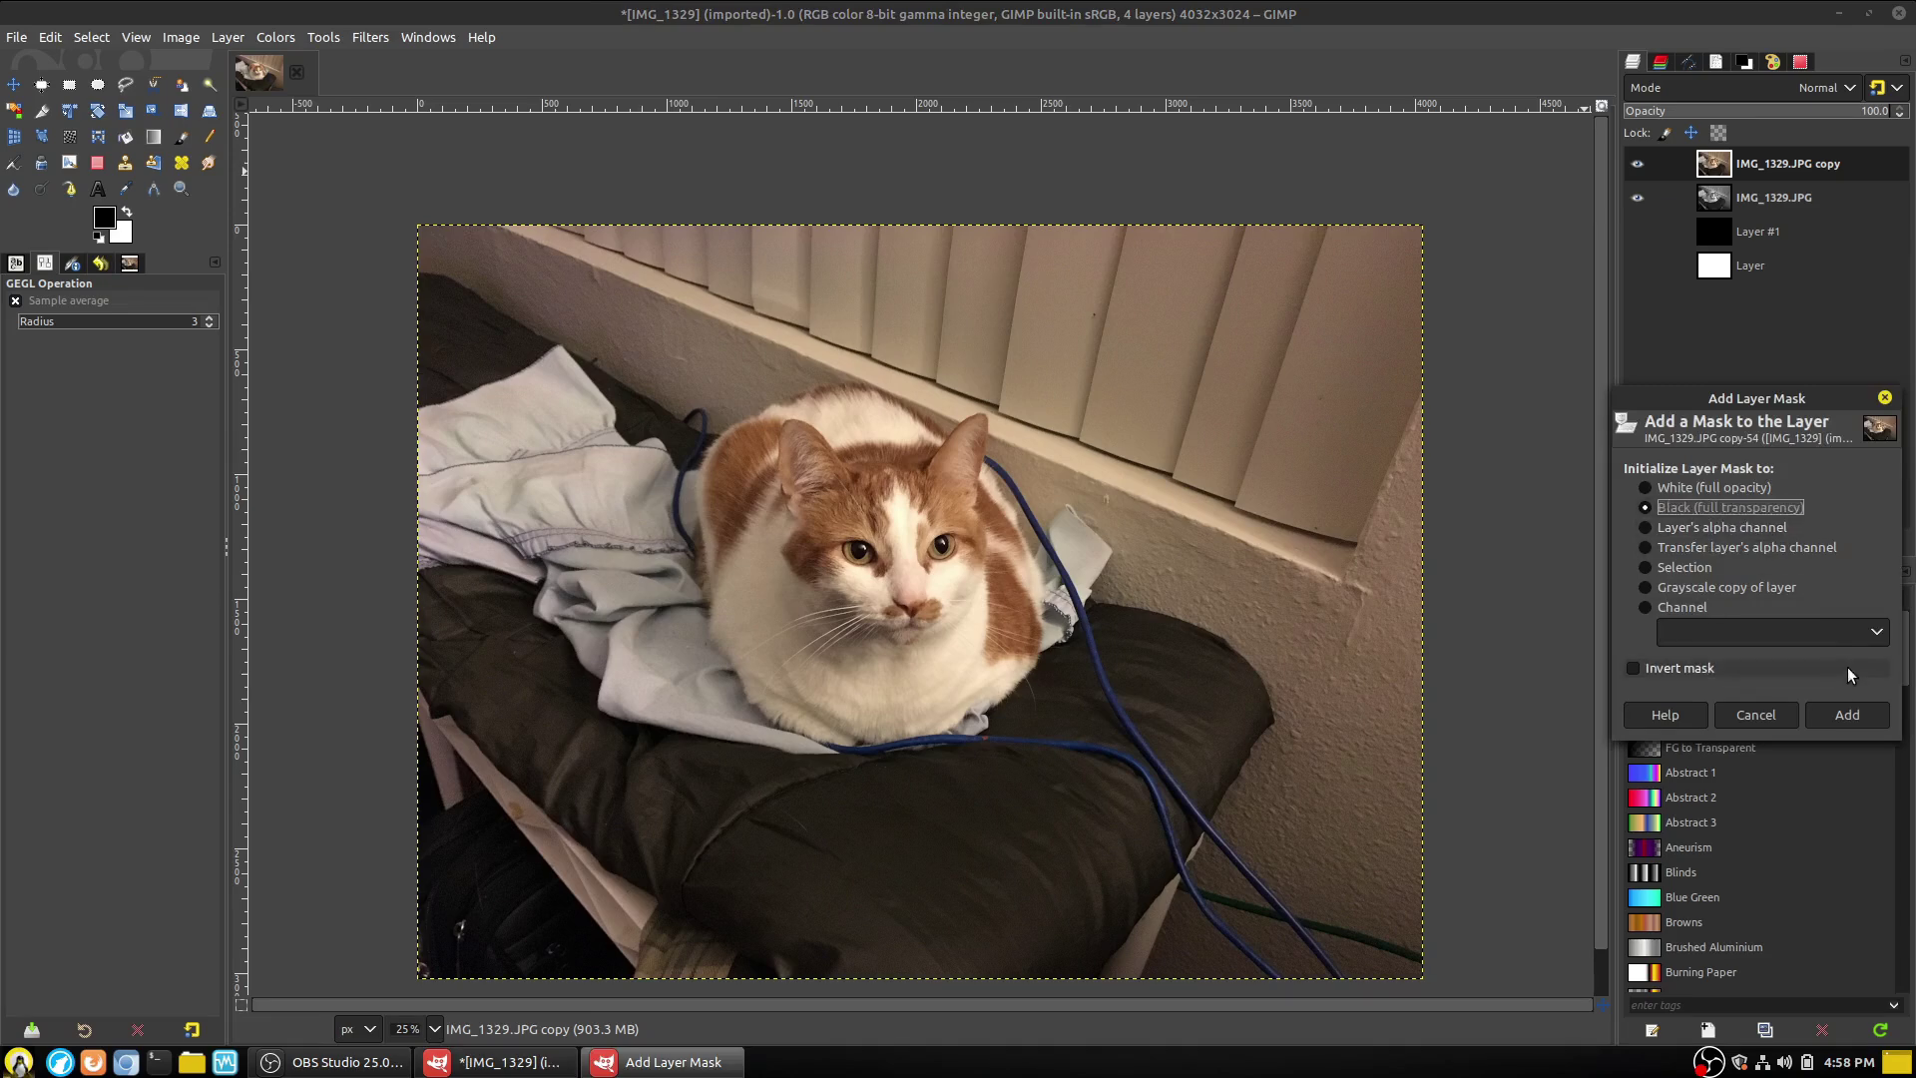
left_click(1862, 715)
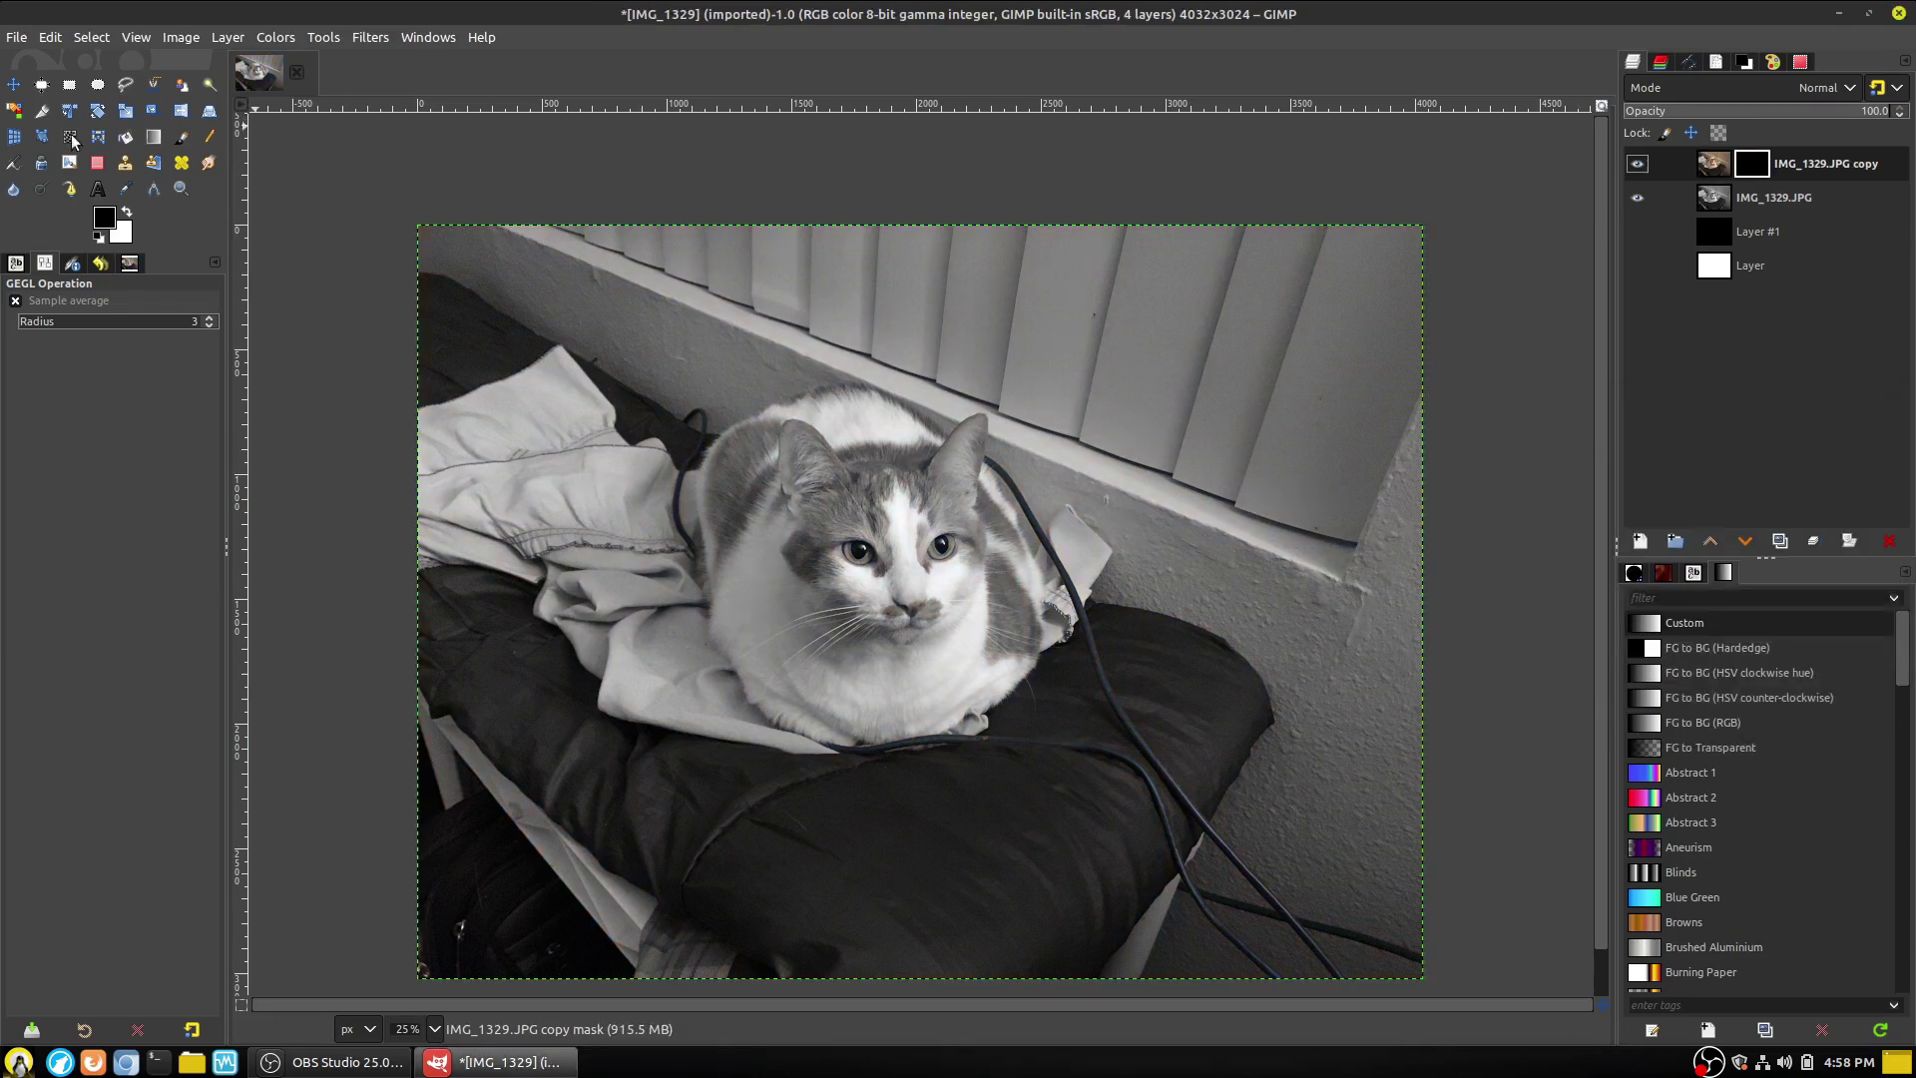
Select the Paintbrush with the 2. Hardness 075 brush.
left_click(182, 144)
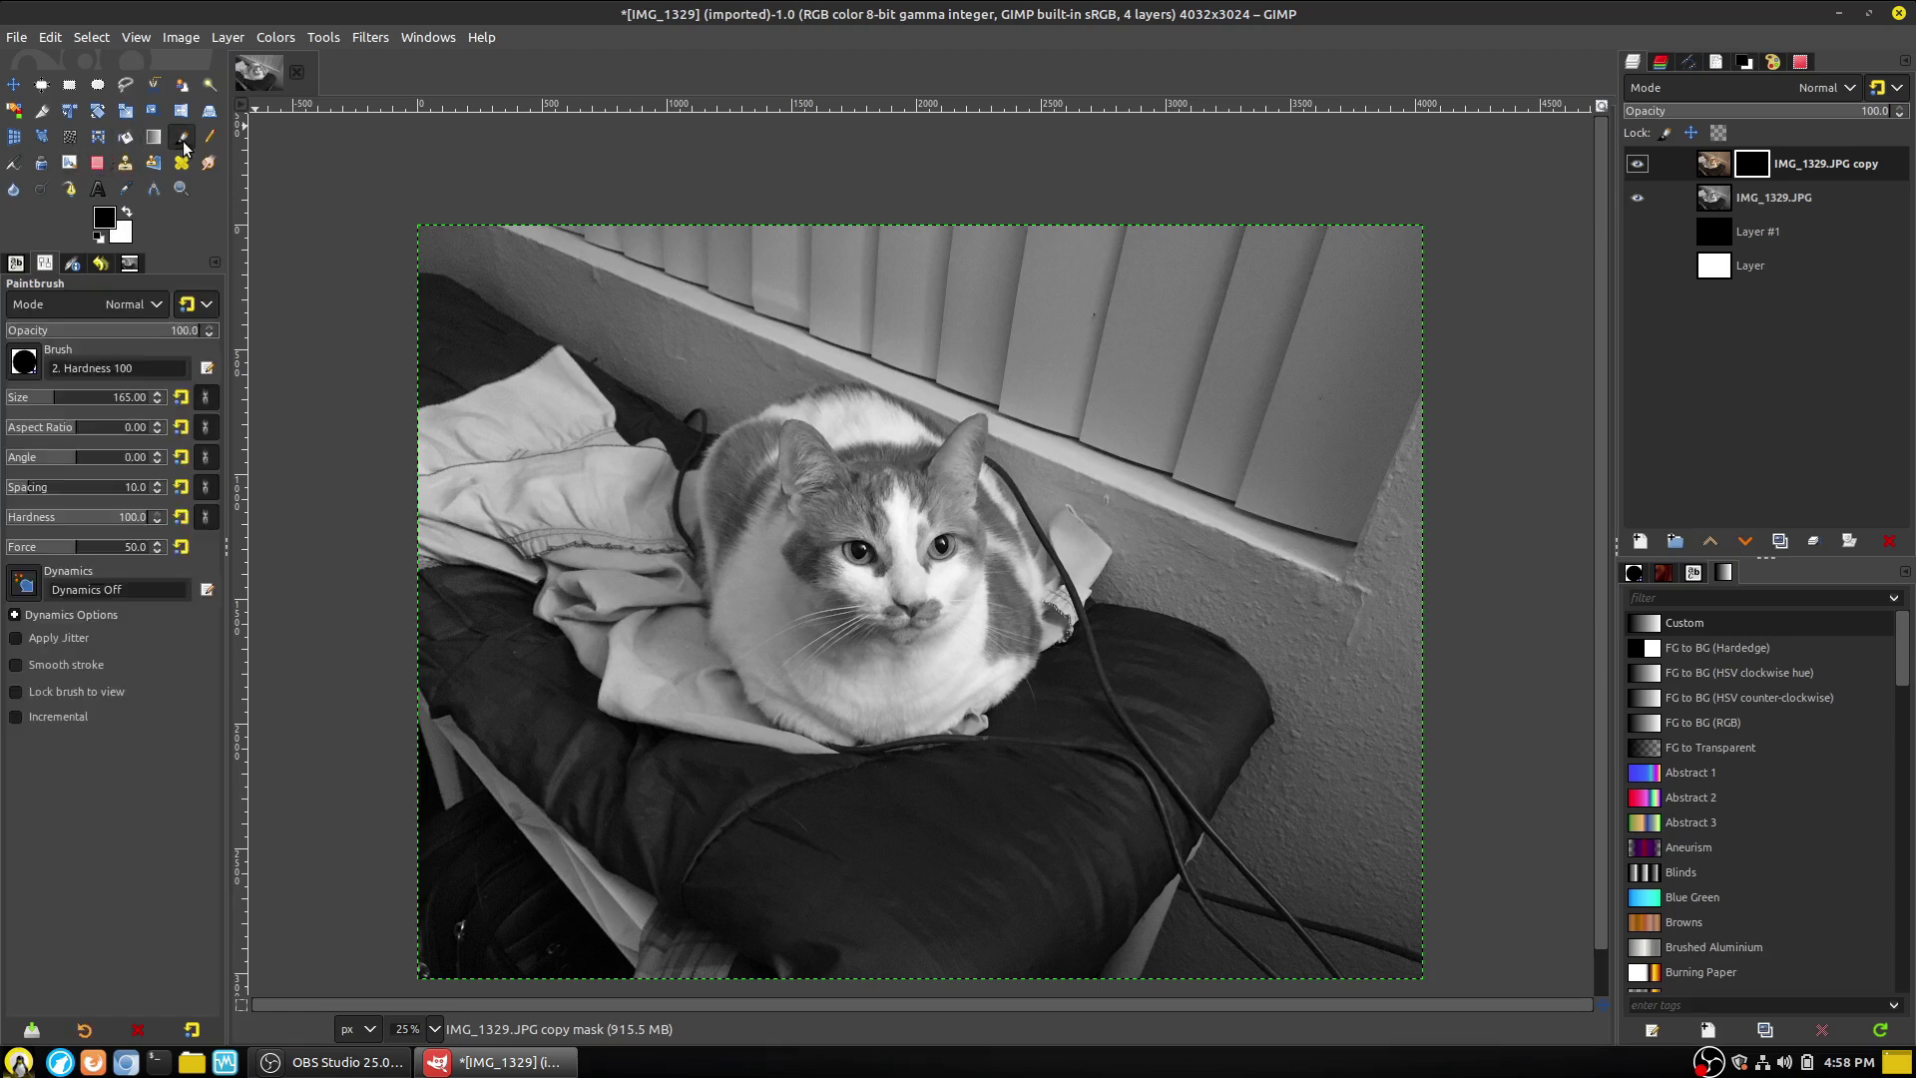
left_click(1633, 573)
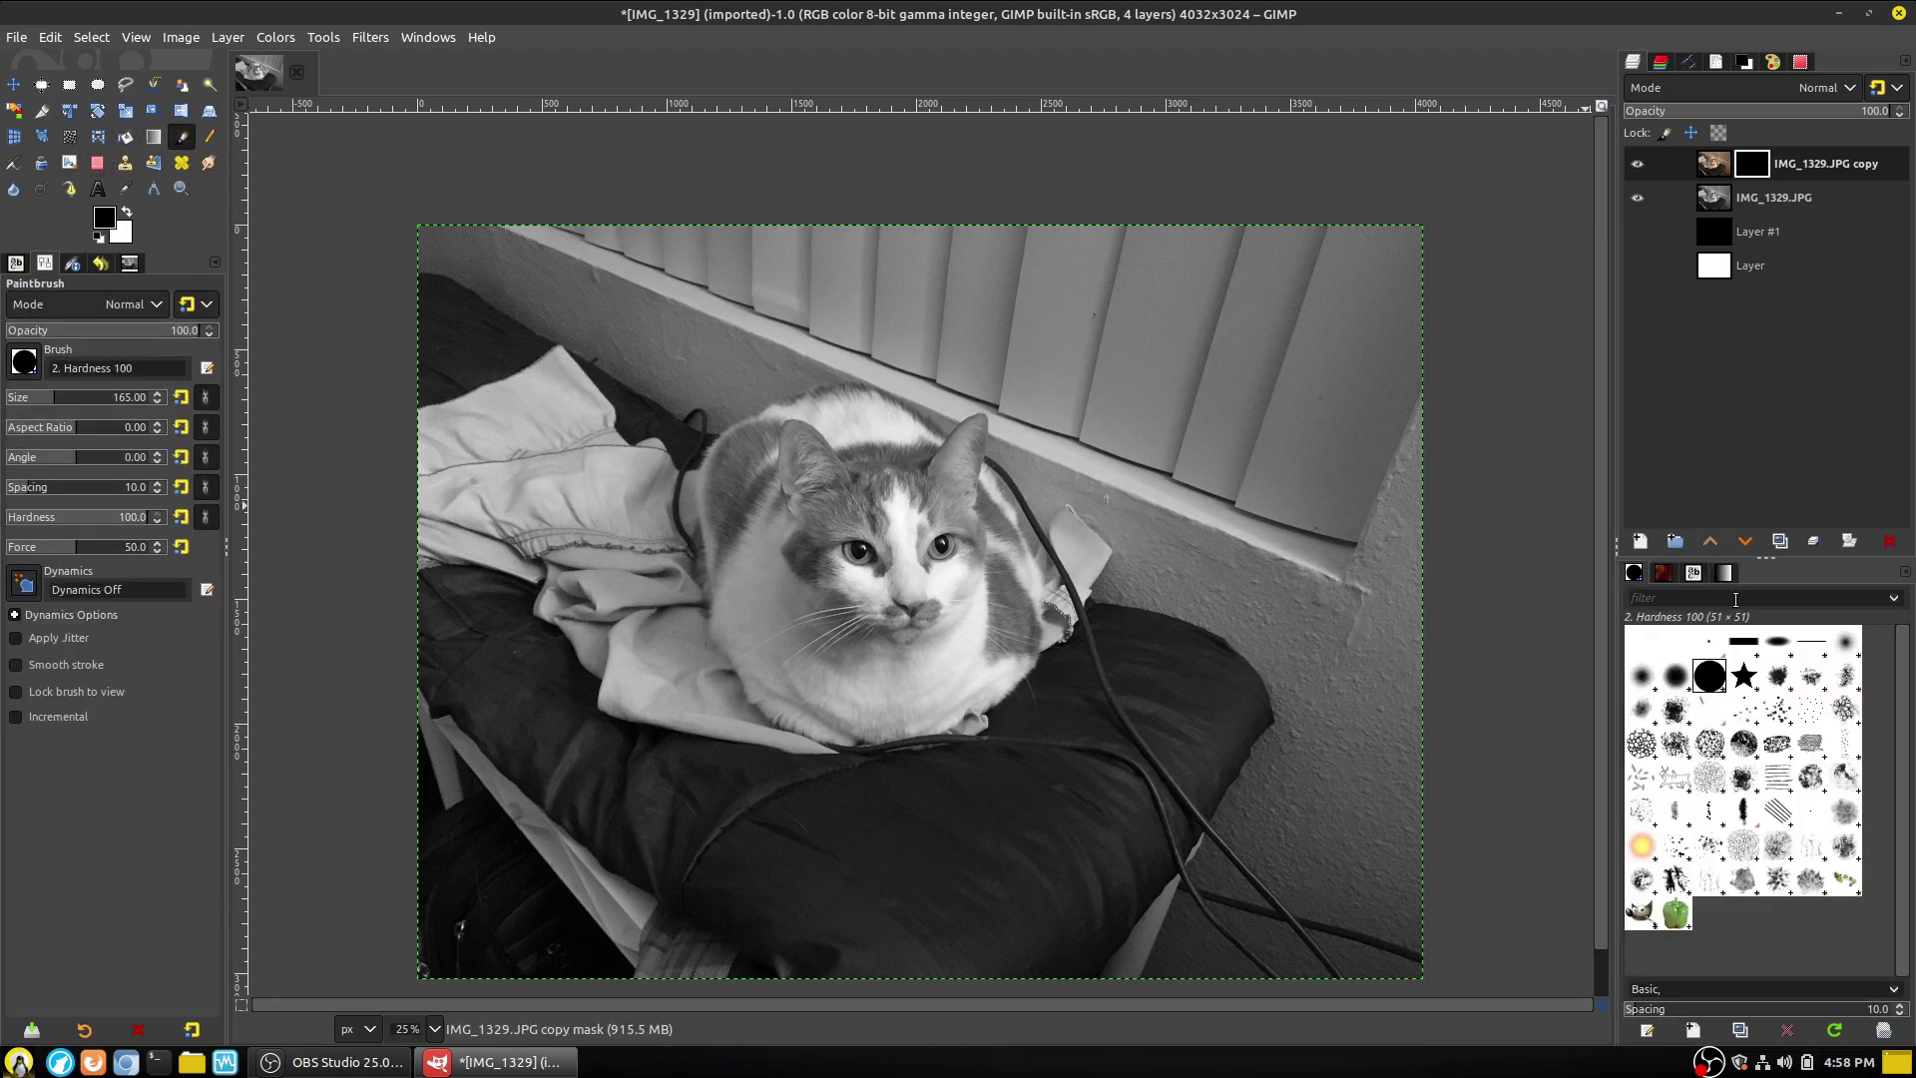
left_click(1685, 677)
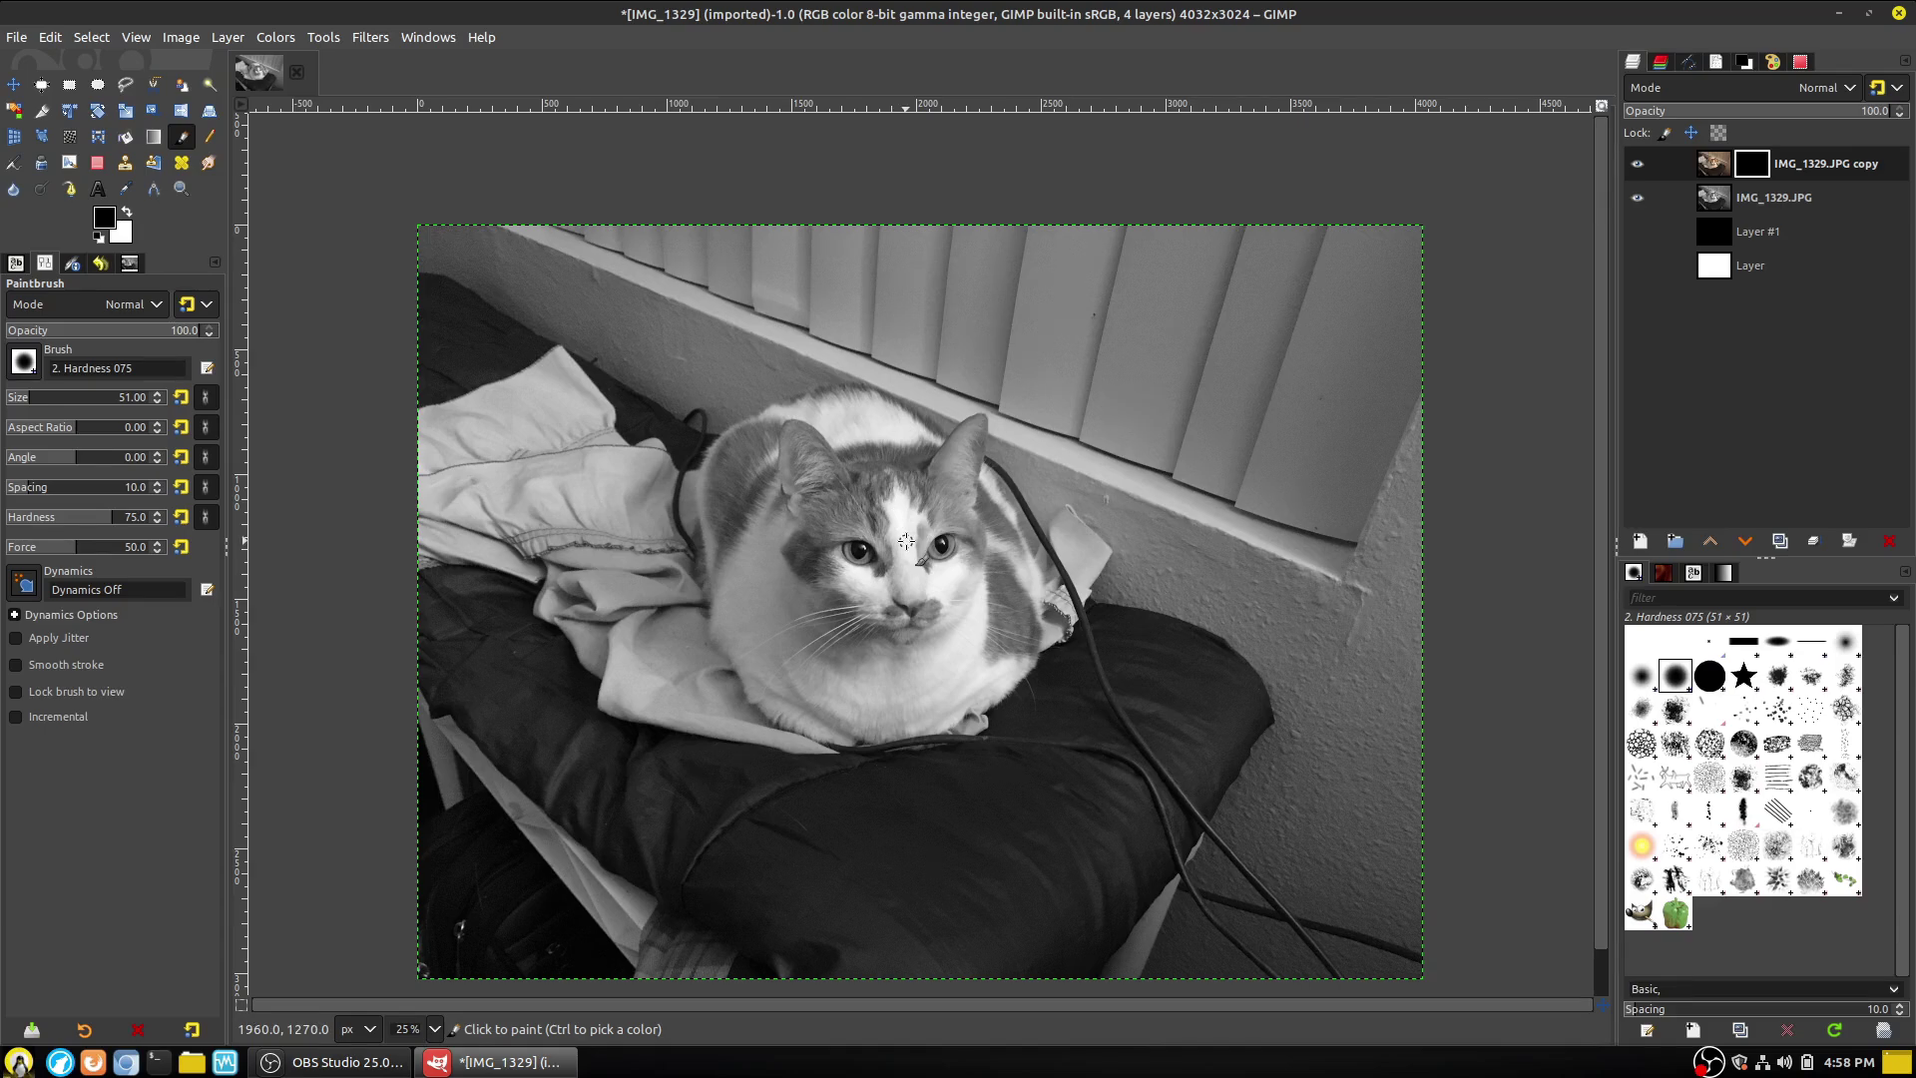
scroll(907, 541, "up", 3)
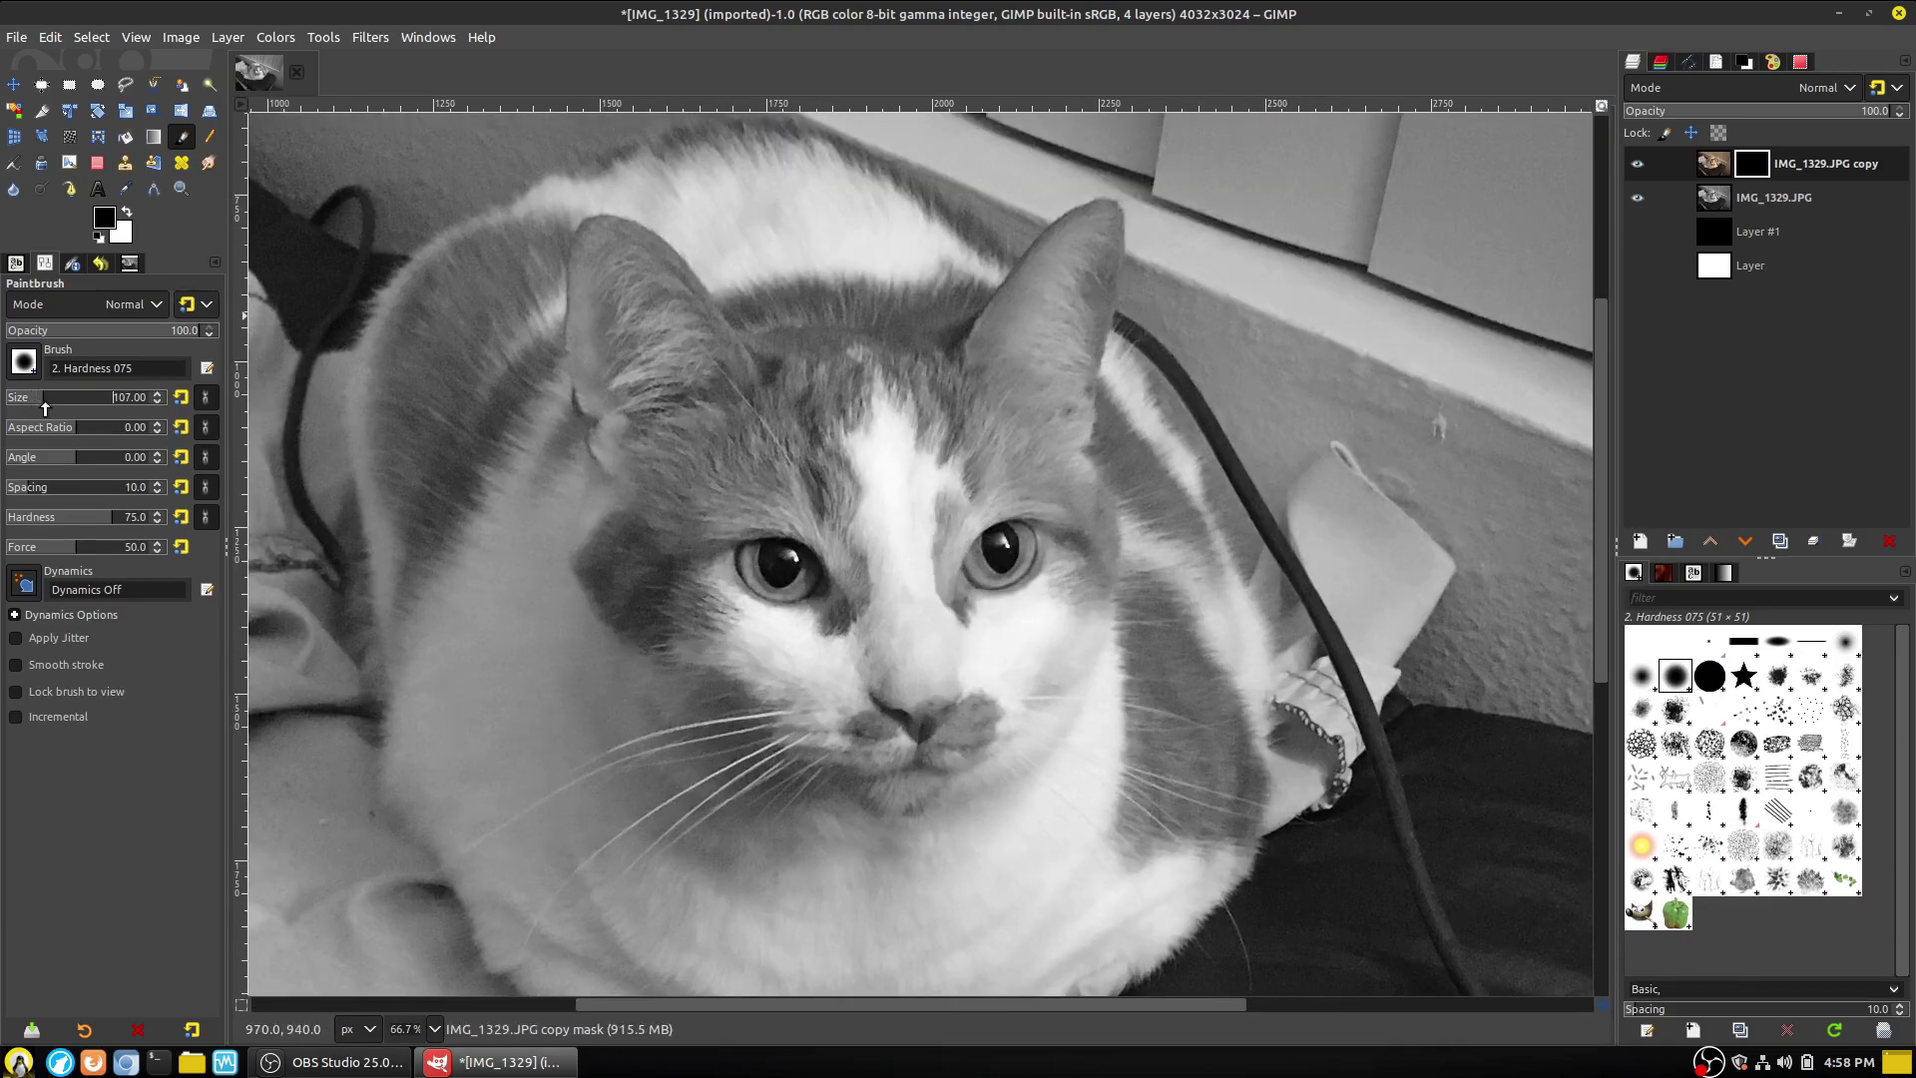
Paint white at brush size 266 on the mask to restore colour over the left ear and head.
left_click_drag(45, 408, 69, 407)
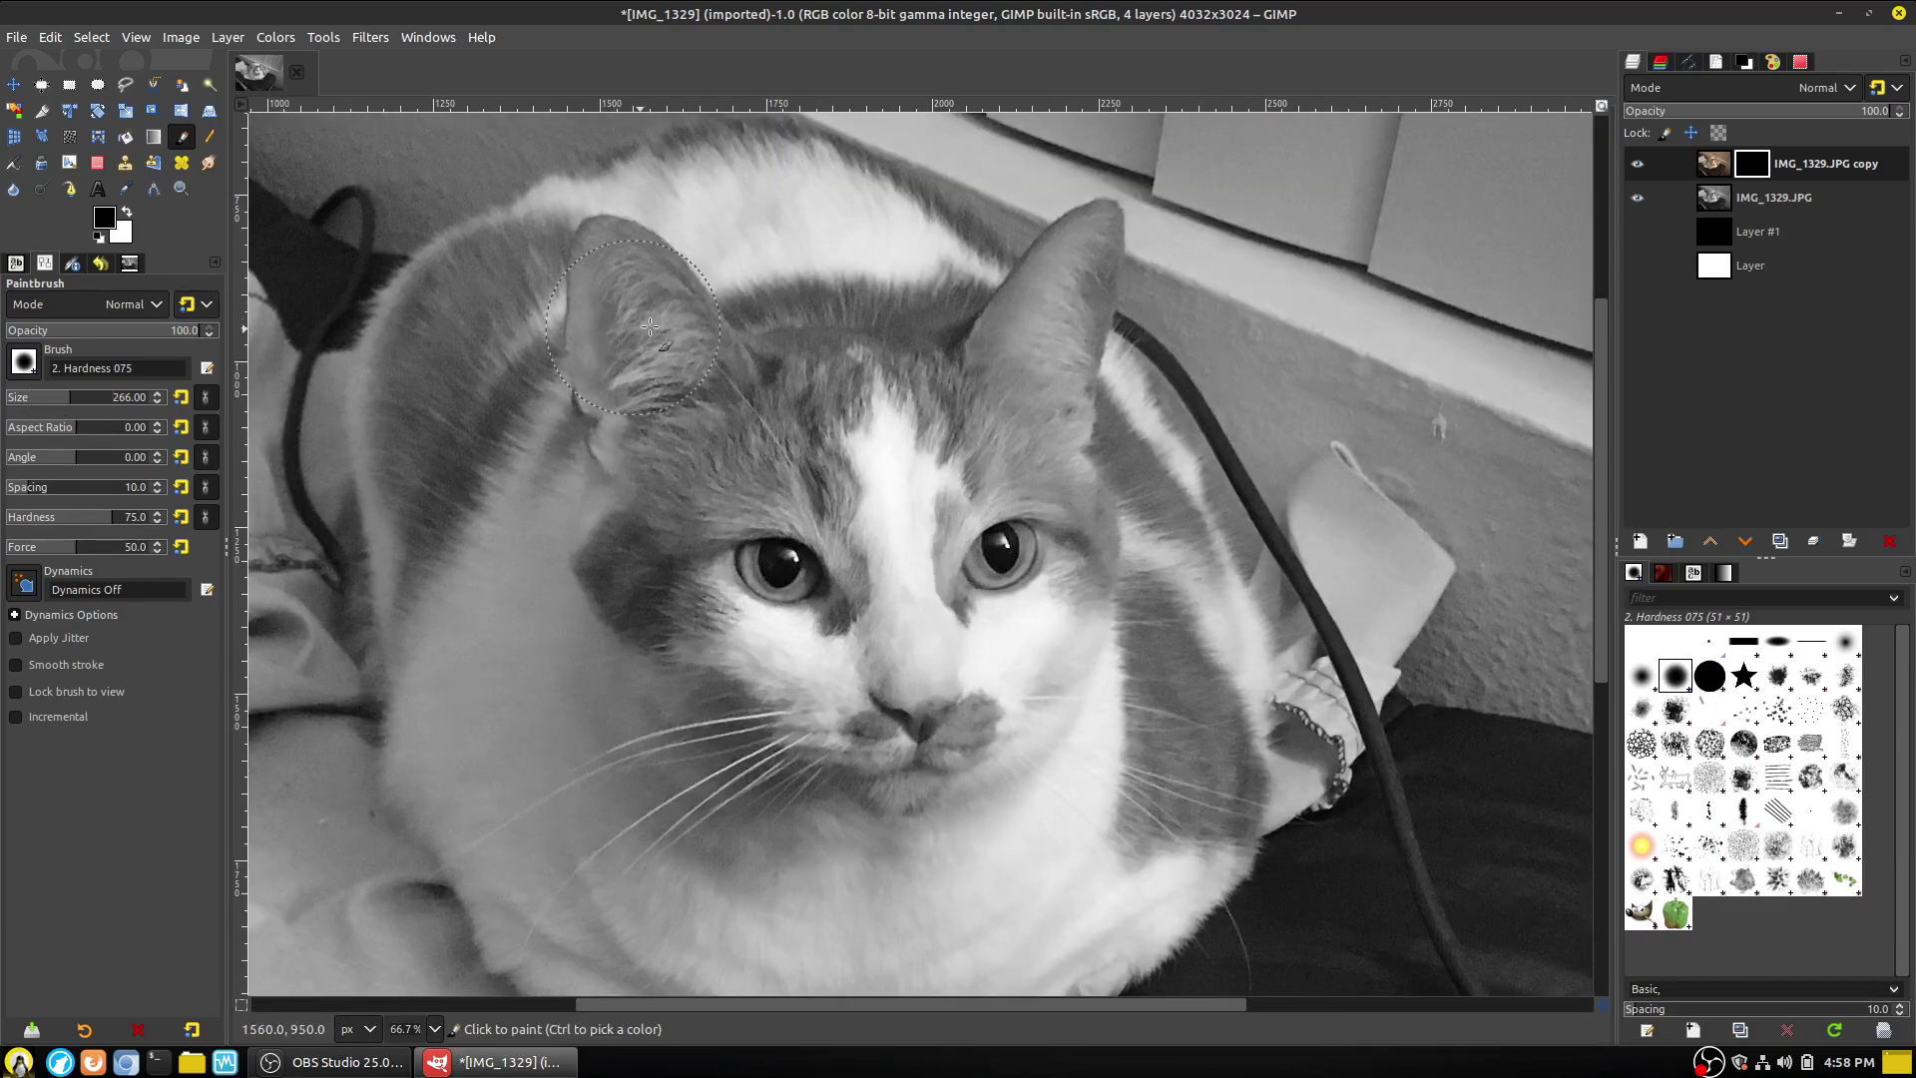
left_click(650, 327)
key("x")
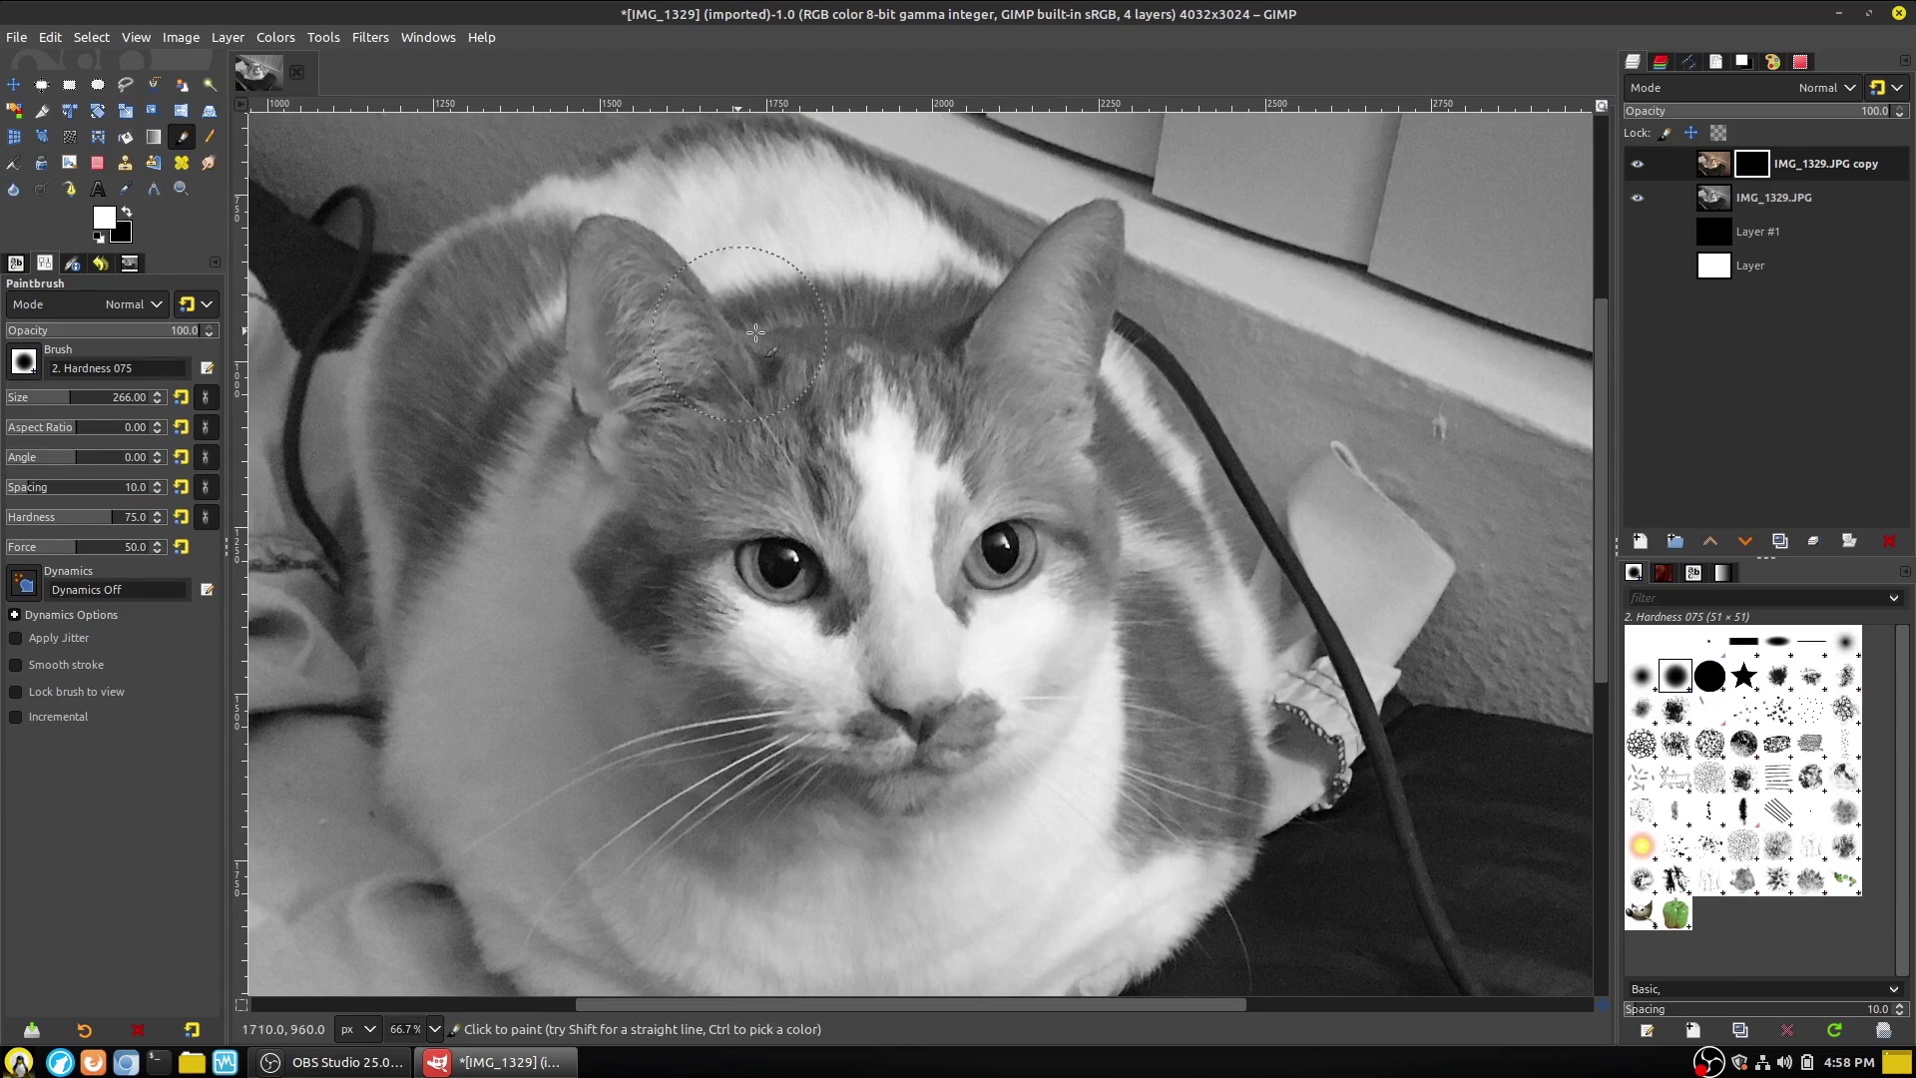
mouse_move(698, 280)
left_mouse_down()
mouse_move(618, 300)
mouse_move(598, 330)
mouse_move(678, 368)
mouse_move(619, 499)
mouse_move(569, 479)
mouse_move(429, 484)
mouse_move(494, 300)
mouse_move(439, 299)
mouse_move(420, 379)
mouse_move(428, 498)
left_mouse_up()
mouse_move(511, 572)
left_mouse_down()
mouse_move(798, 410)
mouse_move(583, 364)
mouse_move(543, 304)
mouse_move(504, 311)
mouse_move(639, 220)
left_mouse_up()
mouse_move(663, 246)
left_mouse_down()
mouse_move(828, 262)
mouse_move(899, 240)
mouse_move(768, 229)
mouse_move(719, 192)
mouse_move(768, 235)
mouse_move(938, 280)
mouse_move(911, 276)
mouse_move(1036, 389)
mouse_move(1118, 619)
mouse_move(898, 449)
mouse_move(714, 504)
mouse_move(799, 579)
mouse_move(779, 559)
mouse_move(485, 609)
mouse_move(429, 759)
left_mouse_up()
Paint colour back over the nose, muzzle, both cheeks and chest.
scroll(429, 759, "down", 5)
scroll(449, 499, "up", 5)
mouse_move(449, 497)
left_mouse_down()
mouse_move(524, 786)
mouse_move(499, 759)
mouse_move(489, 788)
mouse_move(568, 799)
mouse_move(689, 668)
left_mouse_up()
mouse_move(836, 555)
left_mouse_down()
mouse_move(806, 795)
mouse_move(893, 765)
mouse_move(990, 641)
mouse_move(988, 692)
mouse_move(1050, 732)
mouse_move(1161, 734)
mouse_move(1171, 774)
mouse_move(1172, 706)
mouse_move(1193, 808)
left_mouse_up()
scroll(1123, 776, "down", 4)
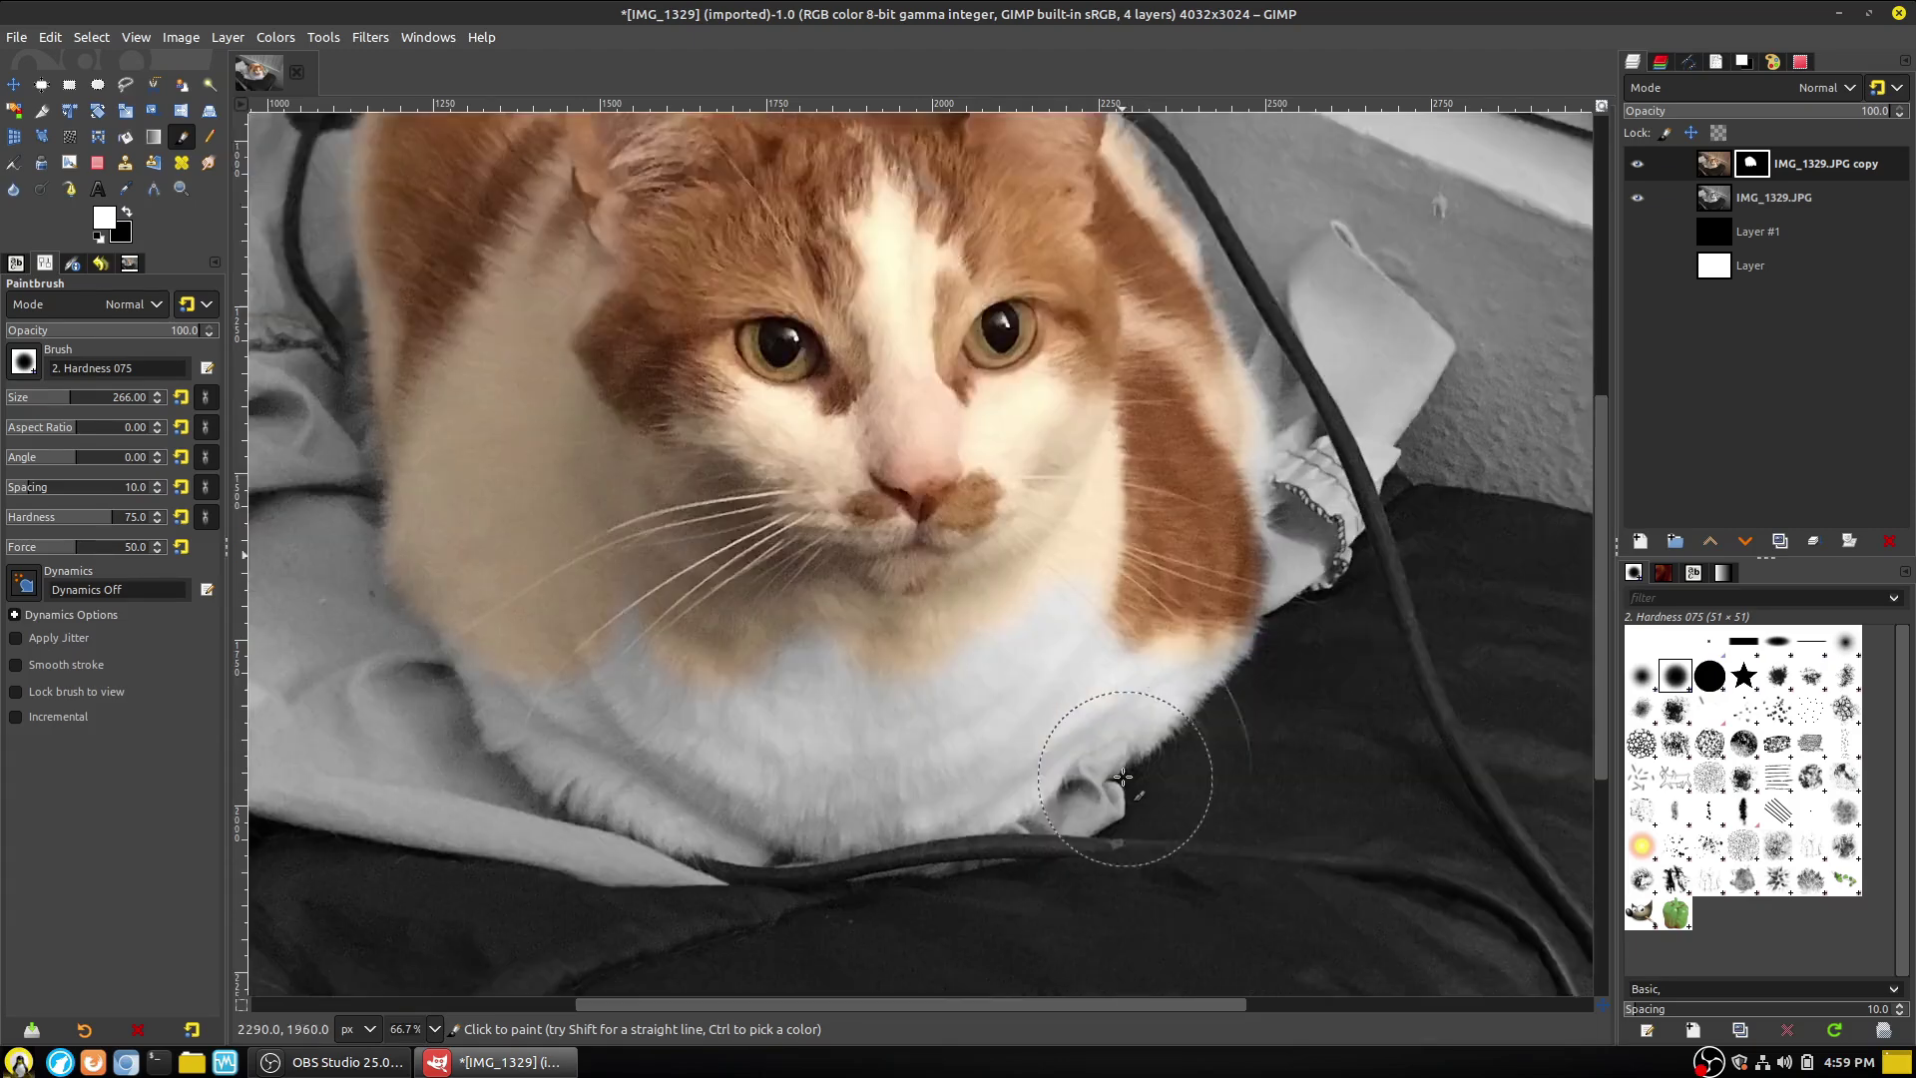
scroll(1122, 776, "down", 4)
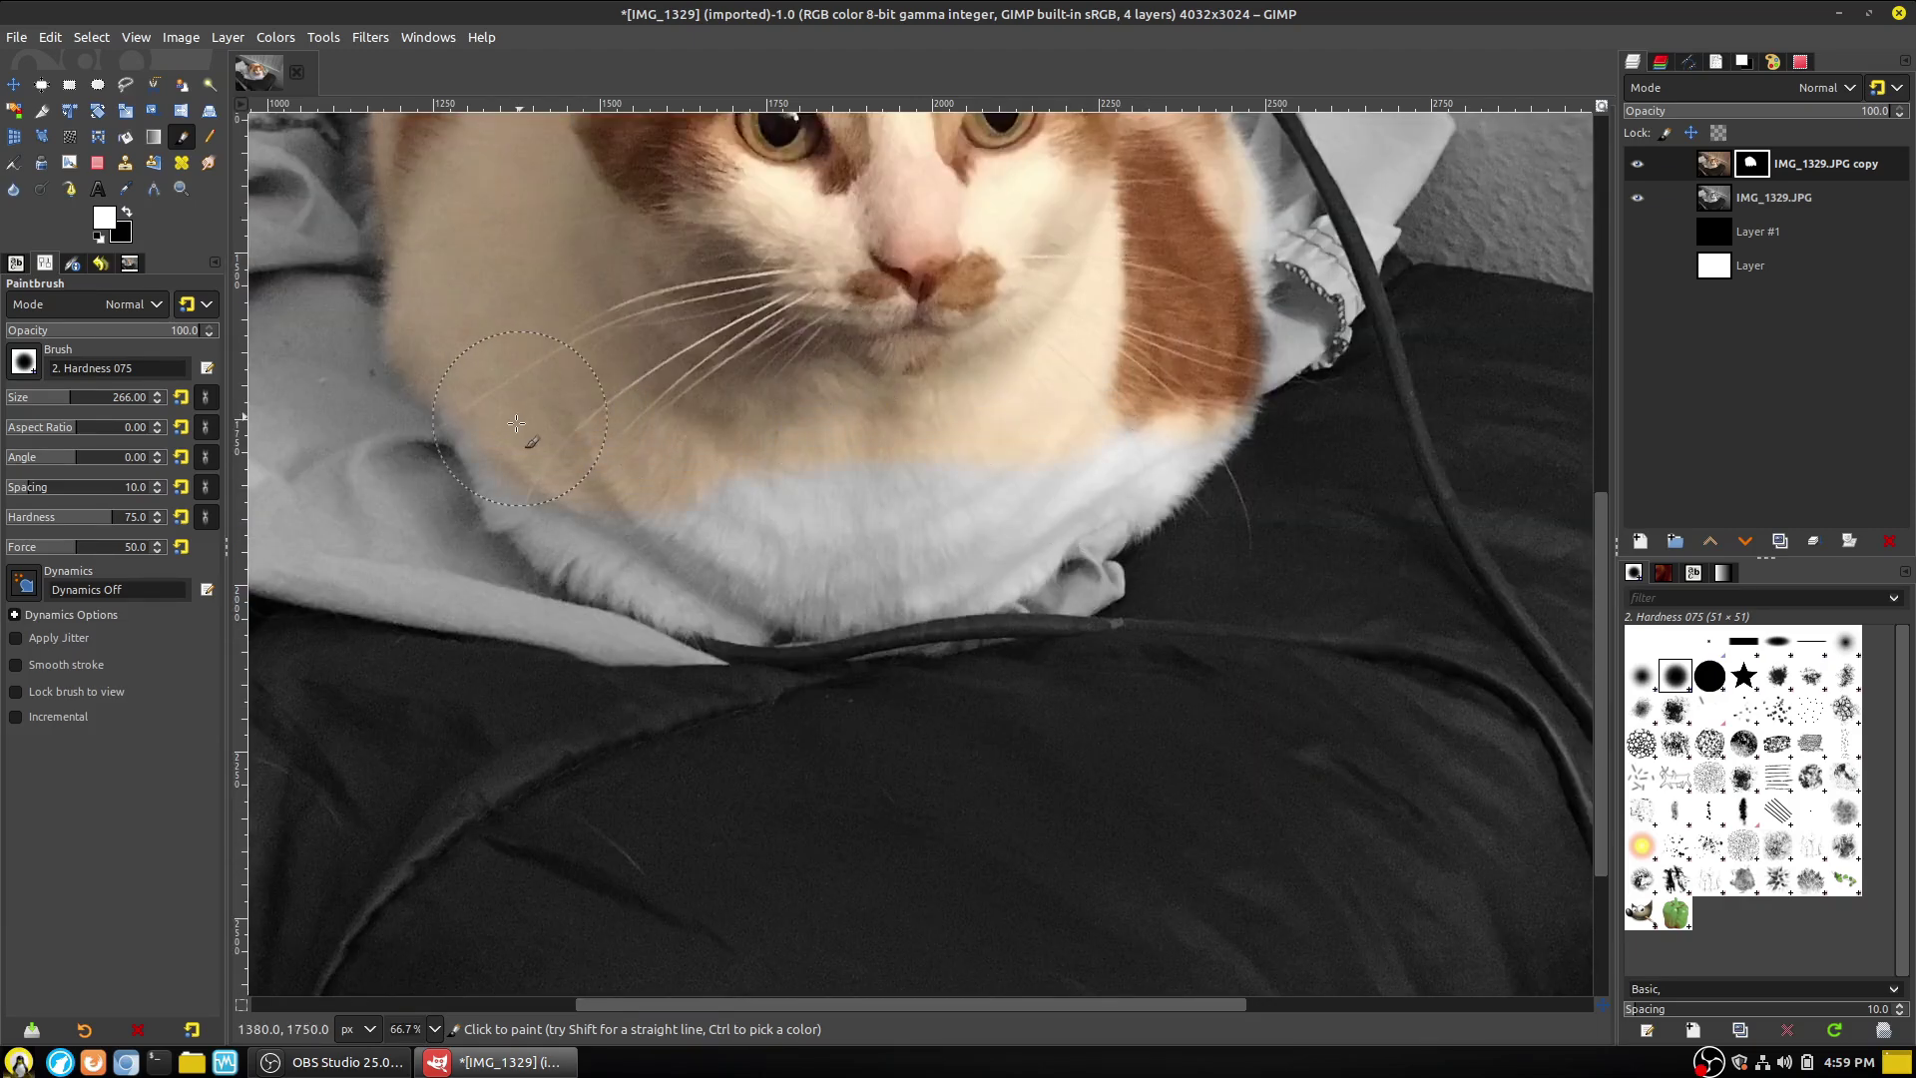
mouse_move(516, 424)
left_mouse_down()
mouse_move(633, 613)
mouse_move(714, 649)
mouse_move(690, 578)
mouse_move(870, 439)
mouse_move(784, 503)
mouse_move(933, 503)
mouse_move(1177, 382)
mouse_move(1151, 432)
mouse_move(1026, 538)
mouse_move(815, 569)
mouse_move(895, 561)
mouse_move(751, 679)
mouse_move(792, 669)
mouse_move(746, 663)
mouse_move(978, 636)
mouse_move(1018, 642)
left_mouse_up()
Paint black on the mask to hide the colour on the blue cable.
left_click(127, 212)
mouse_move(1084, 716)
left_mouse_down()
mouse_move(1128, 694)
mouse_move(663, 691)
mouse_move(878, 732)
mouse_move(1080, 698)
mouse_move(938, 669)
mouse_move(1059, 673)
mouse_move(1163, 631)
left_mouse_up()
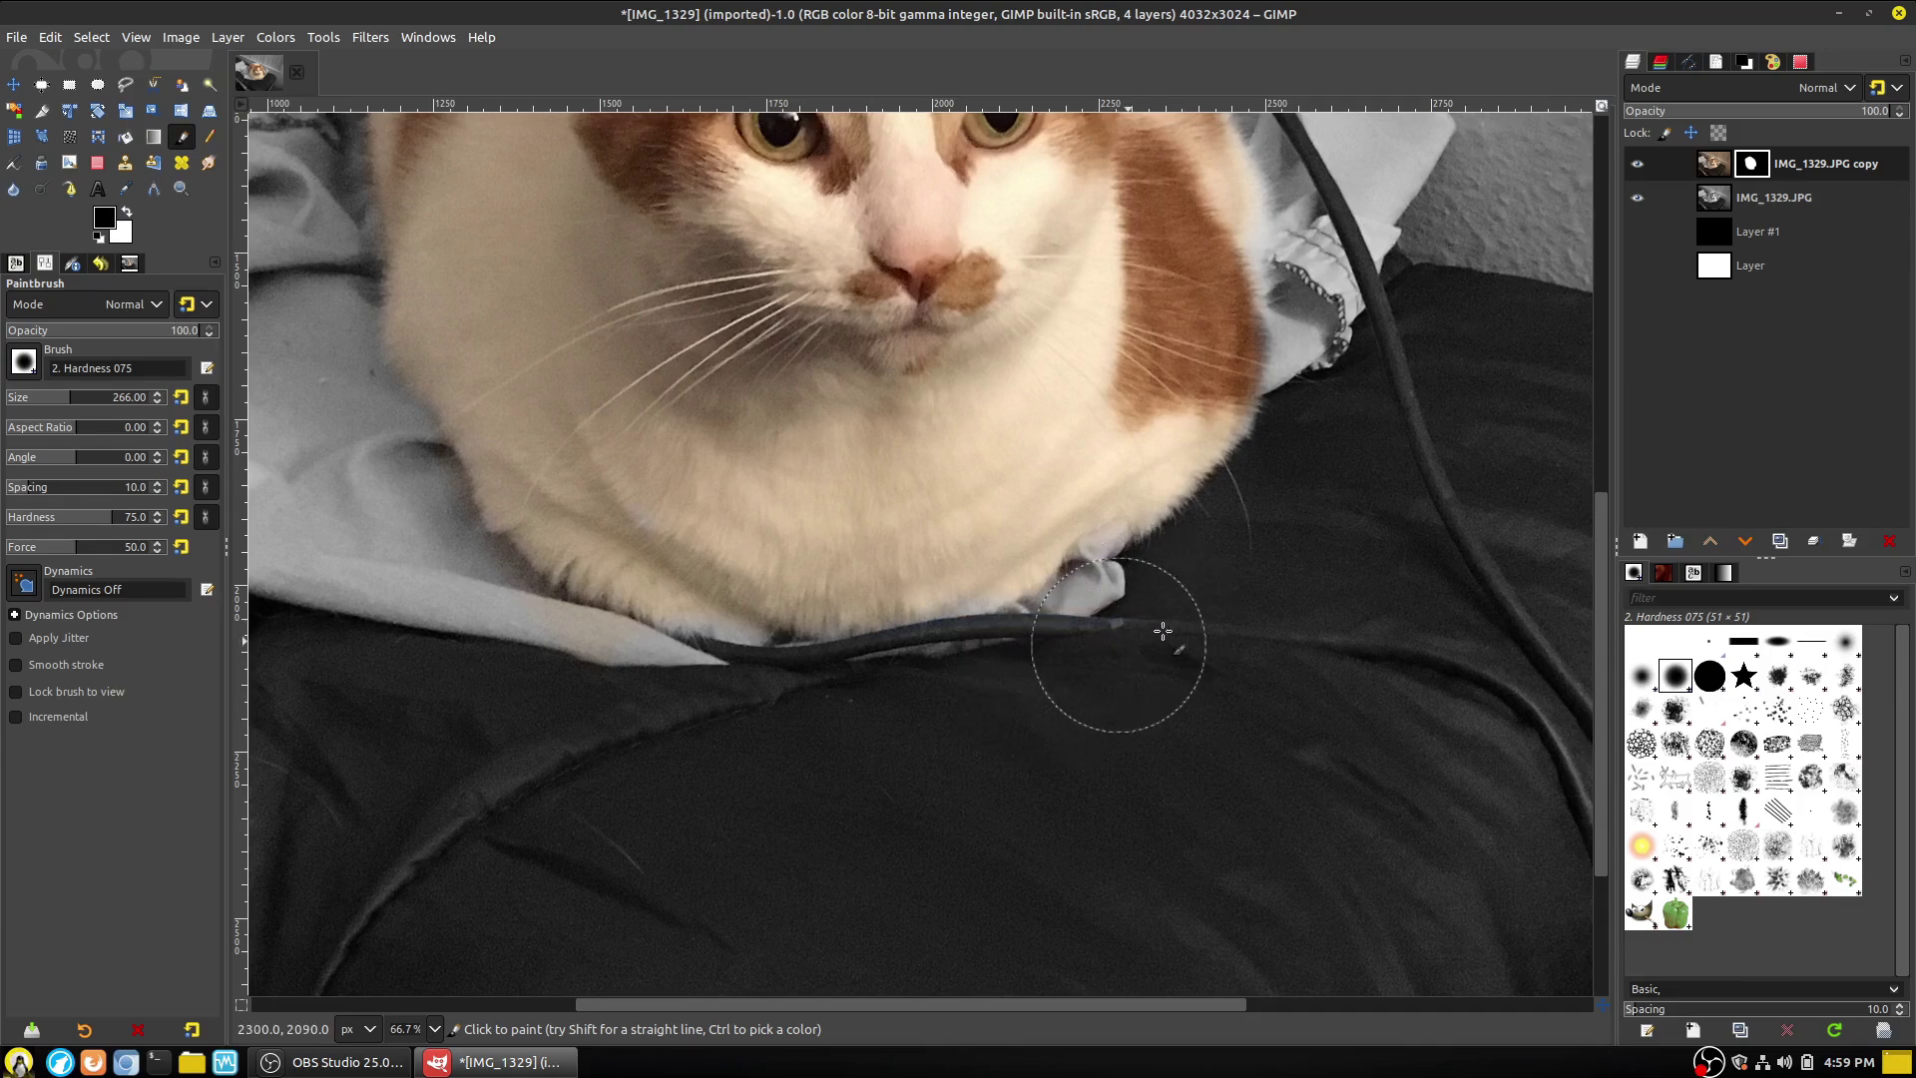
scroll(1284, 633, "up", 5)
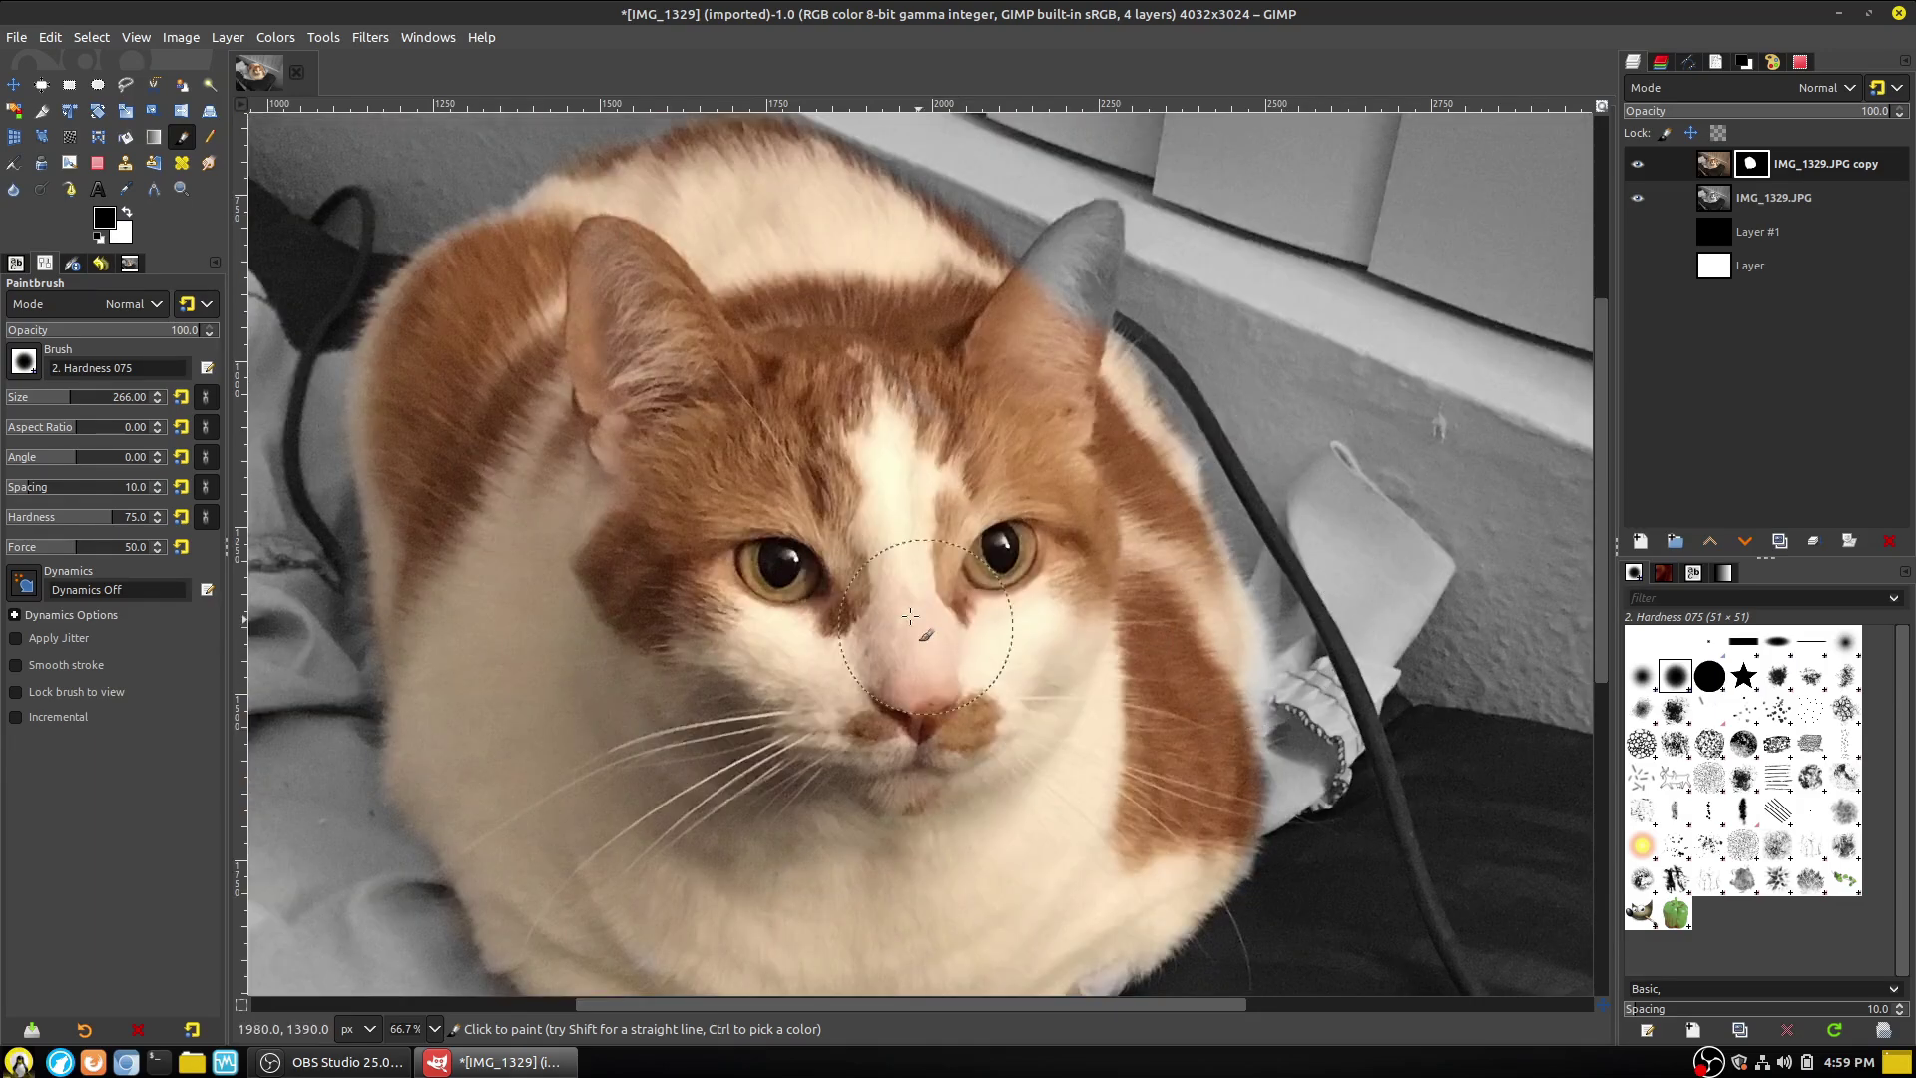
Paint white at brush size 103 to reveal colour on the right ear.
left_click(124, 214)
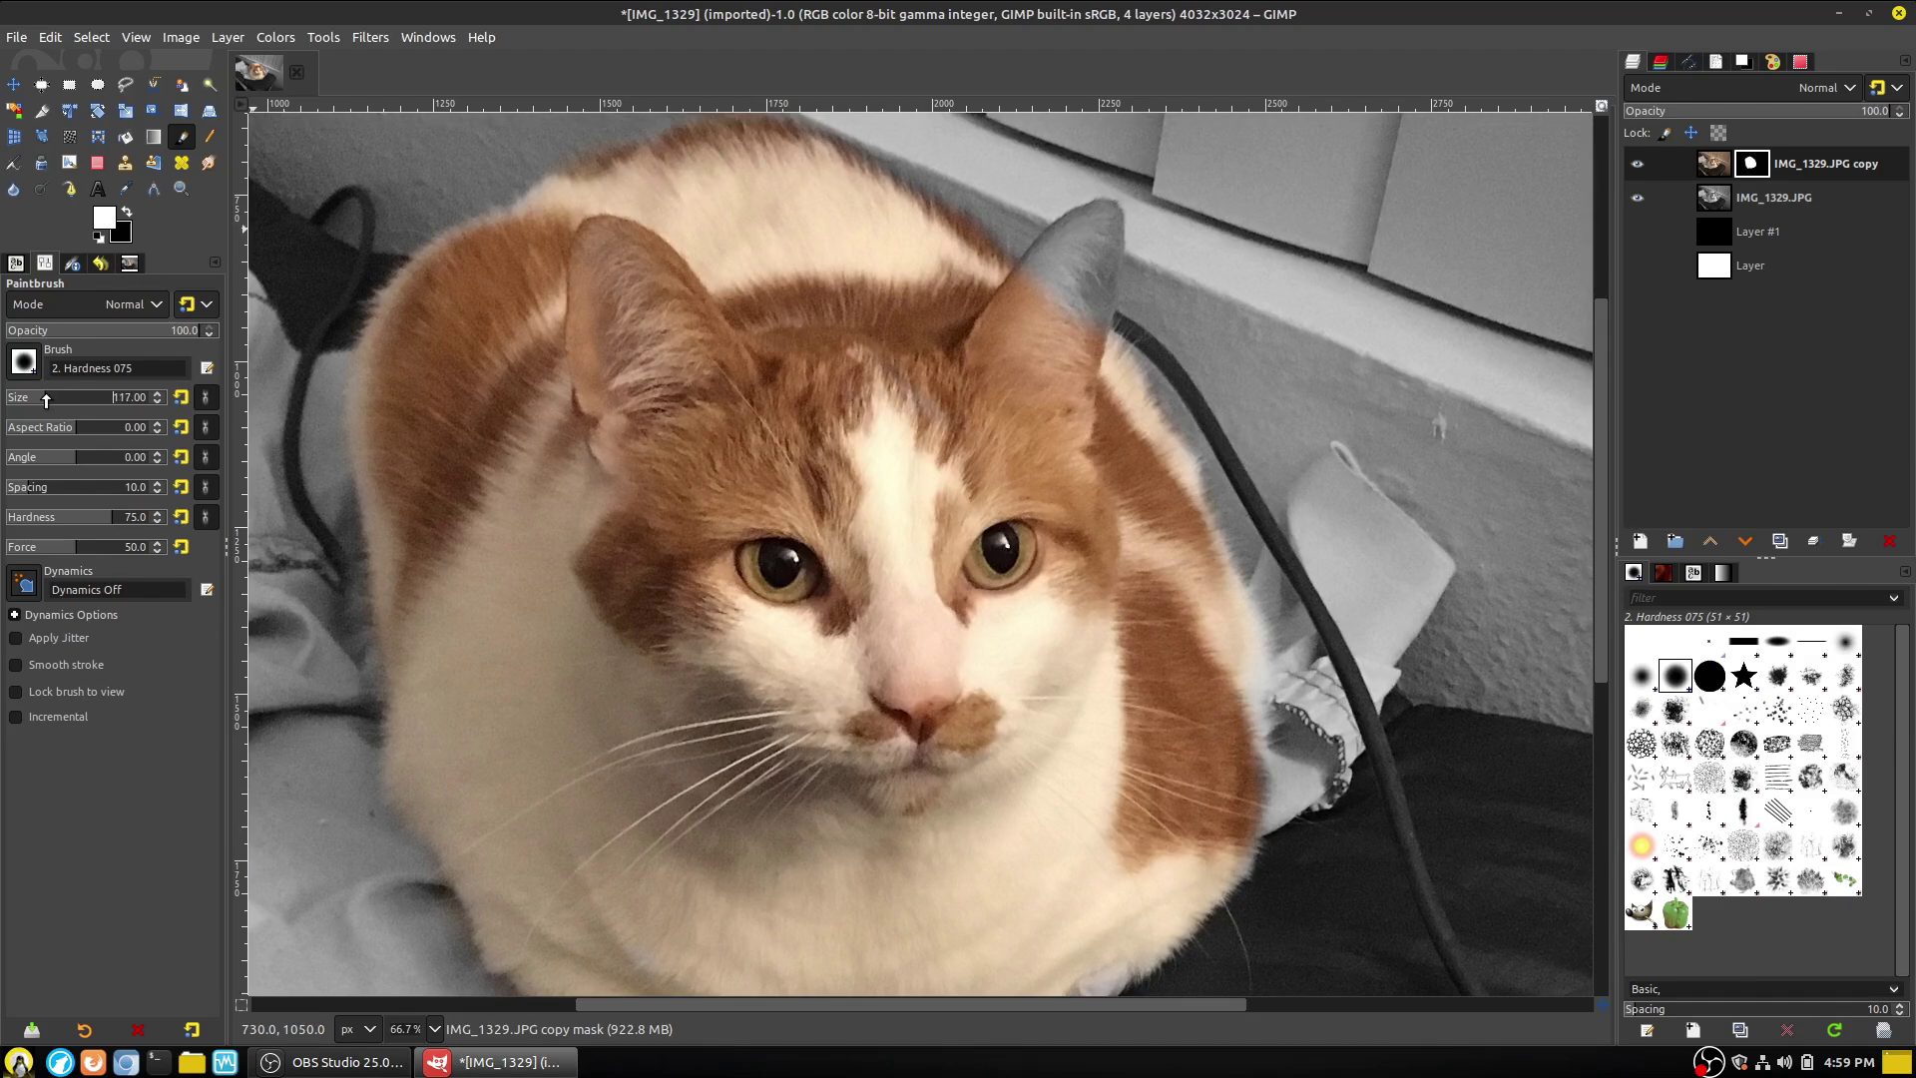
left_click(45, 399)
mouse_move(1054, 276)
left_mouse_down()
mouse_move(1087, 314)
mouse_move(1074, 251)
left_mouse_up()
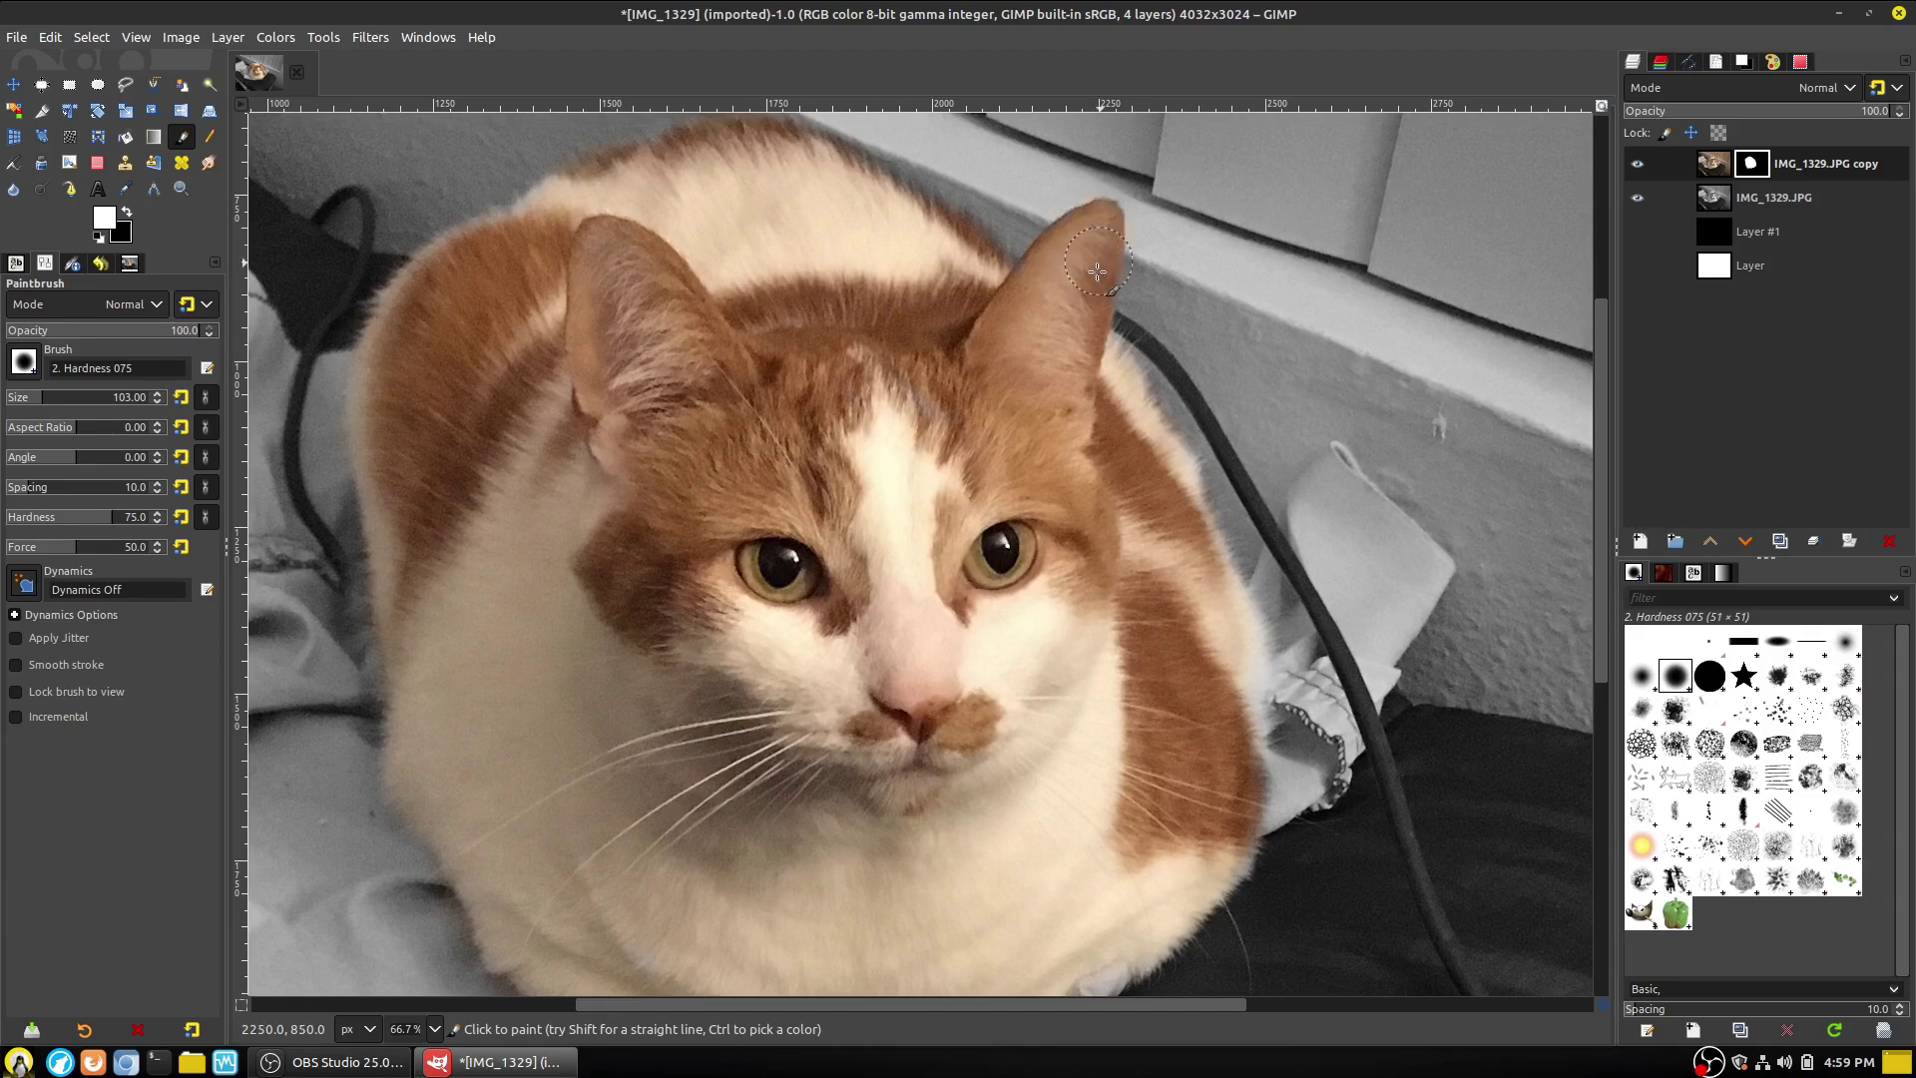
scroll(1097, 270, "down", 4)
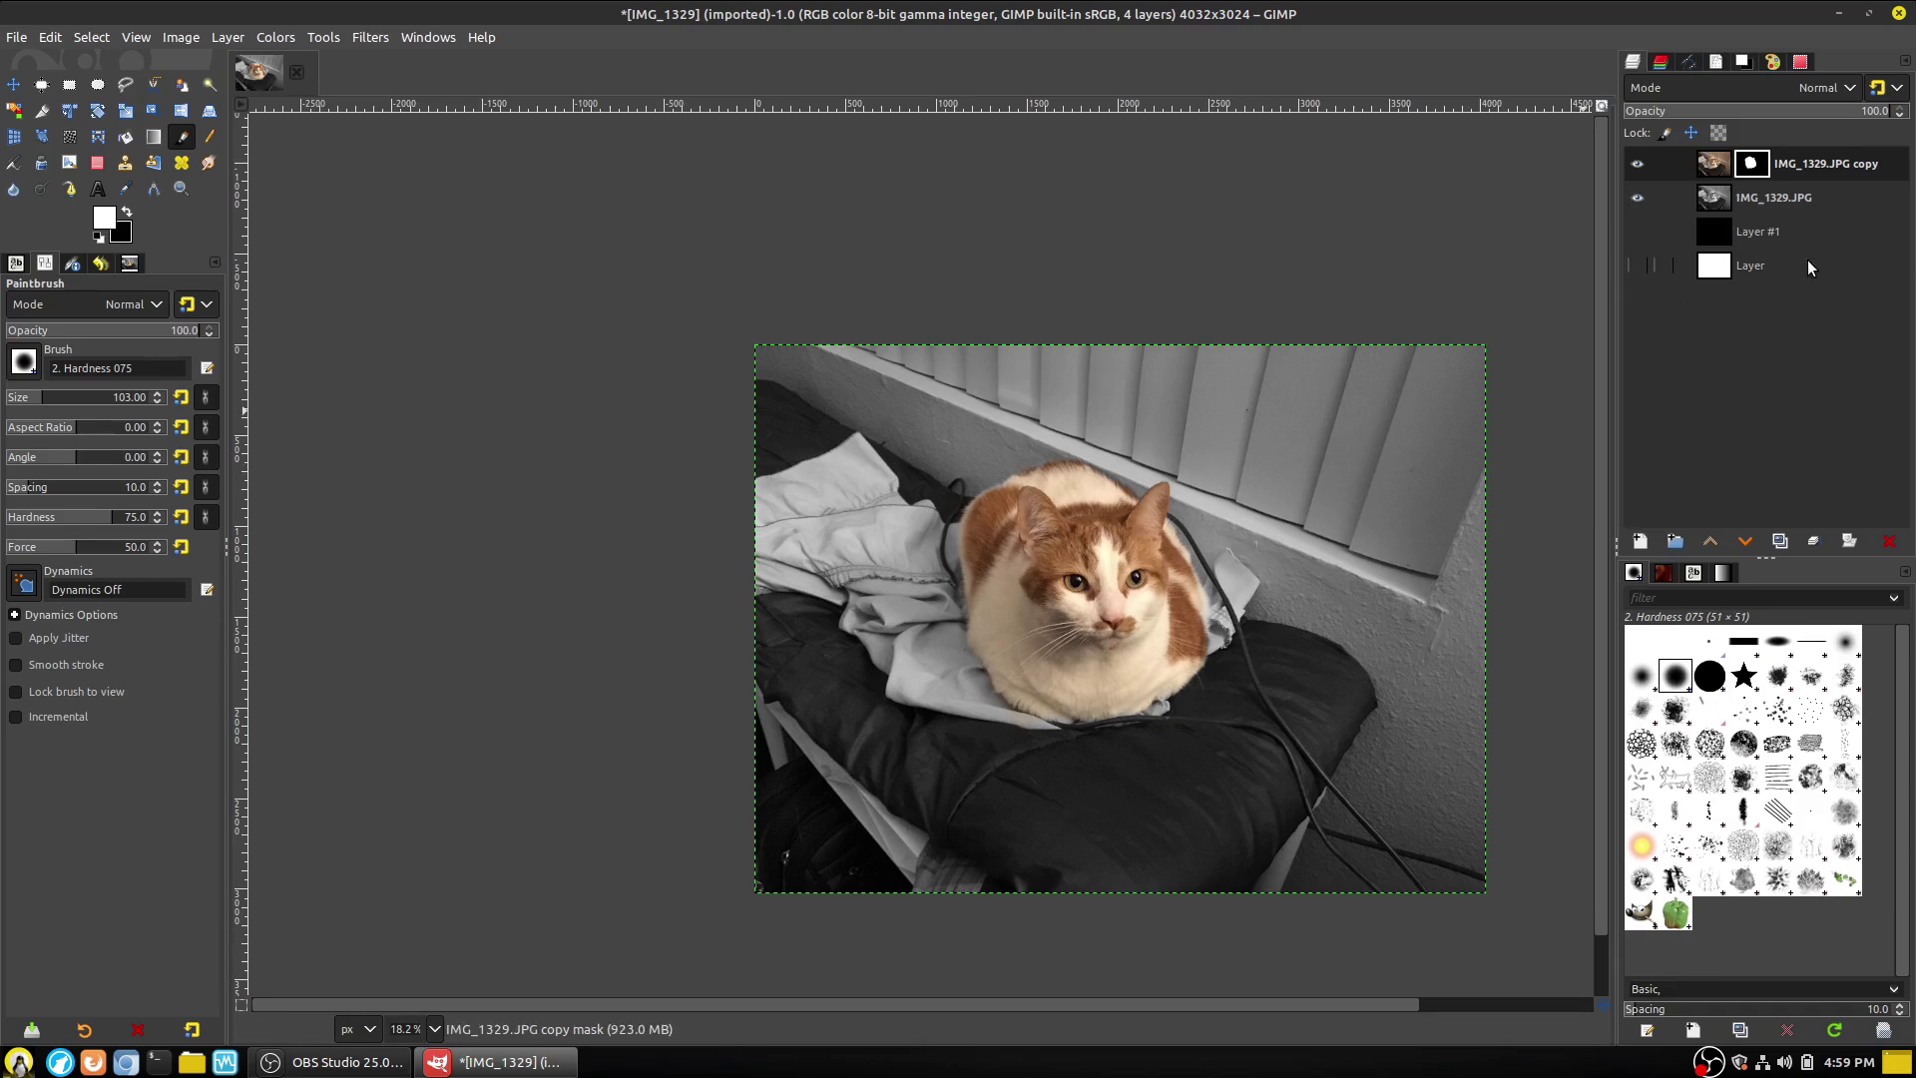
Check the mask as a selection, deselect, then paint white along the cat's lower edge.
right_click(1760, 171)
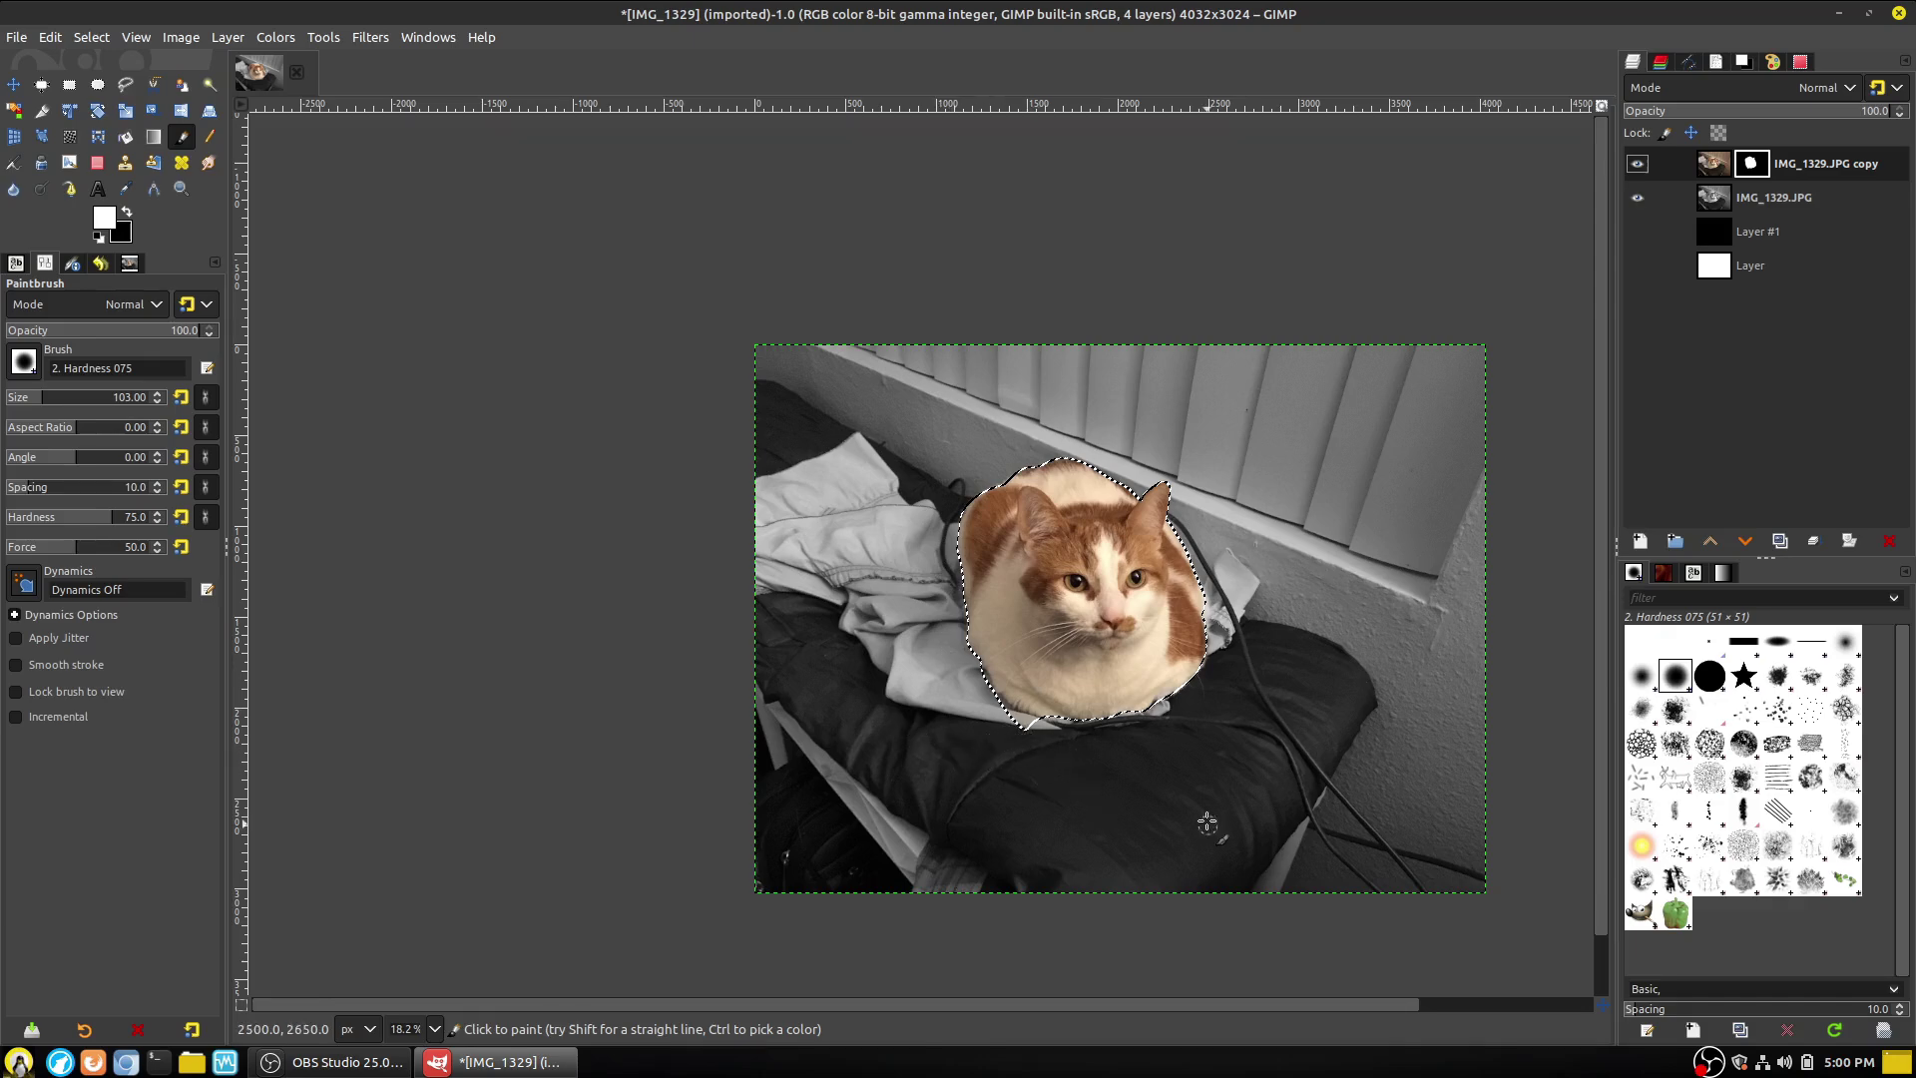
key("ctrl+shift+a")
scroll(1088, 778, "up", 4)
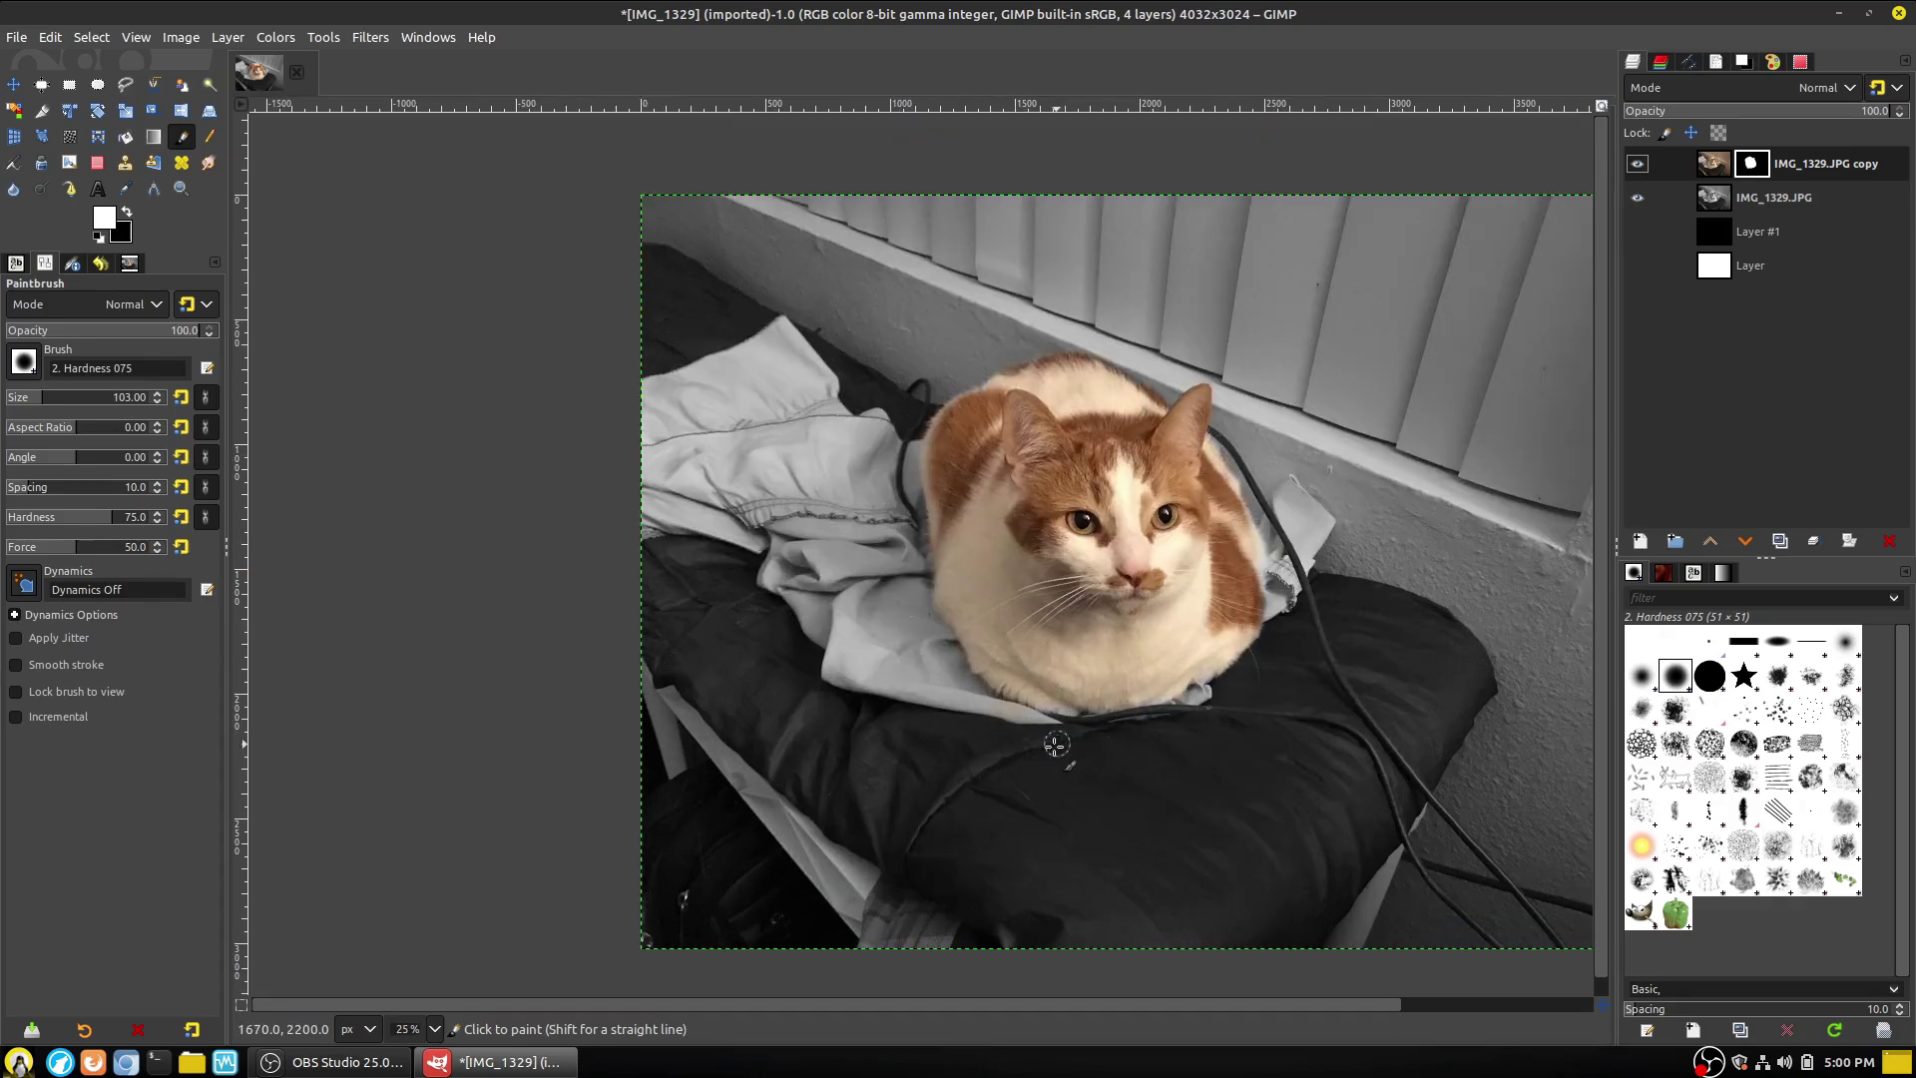
left_click(126, 211)
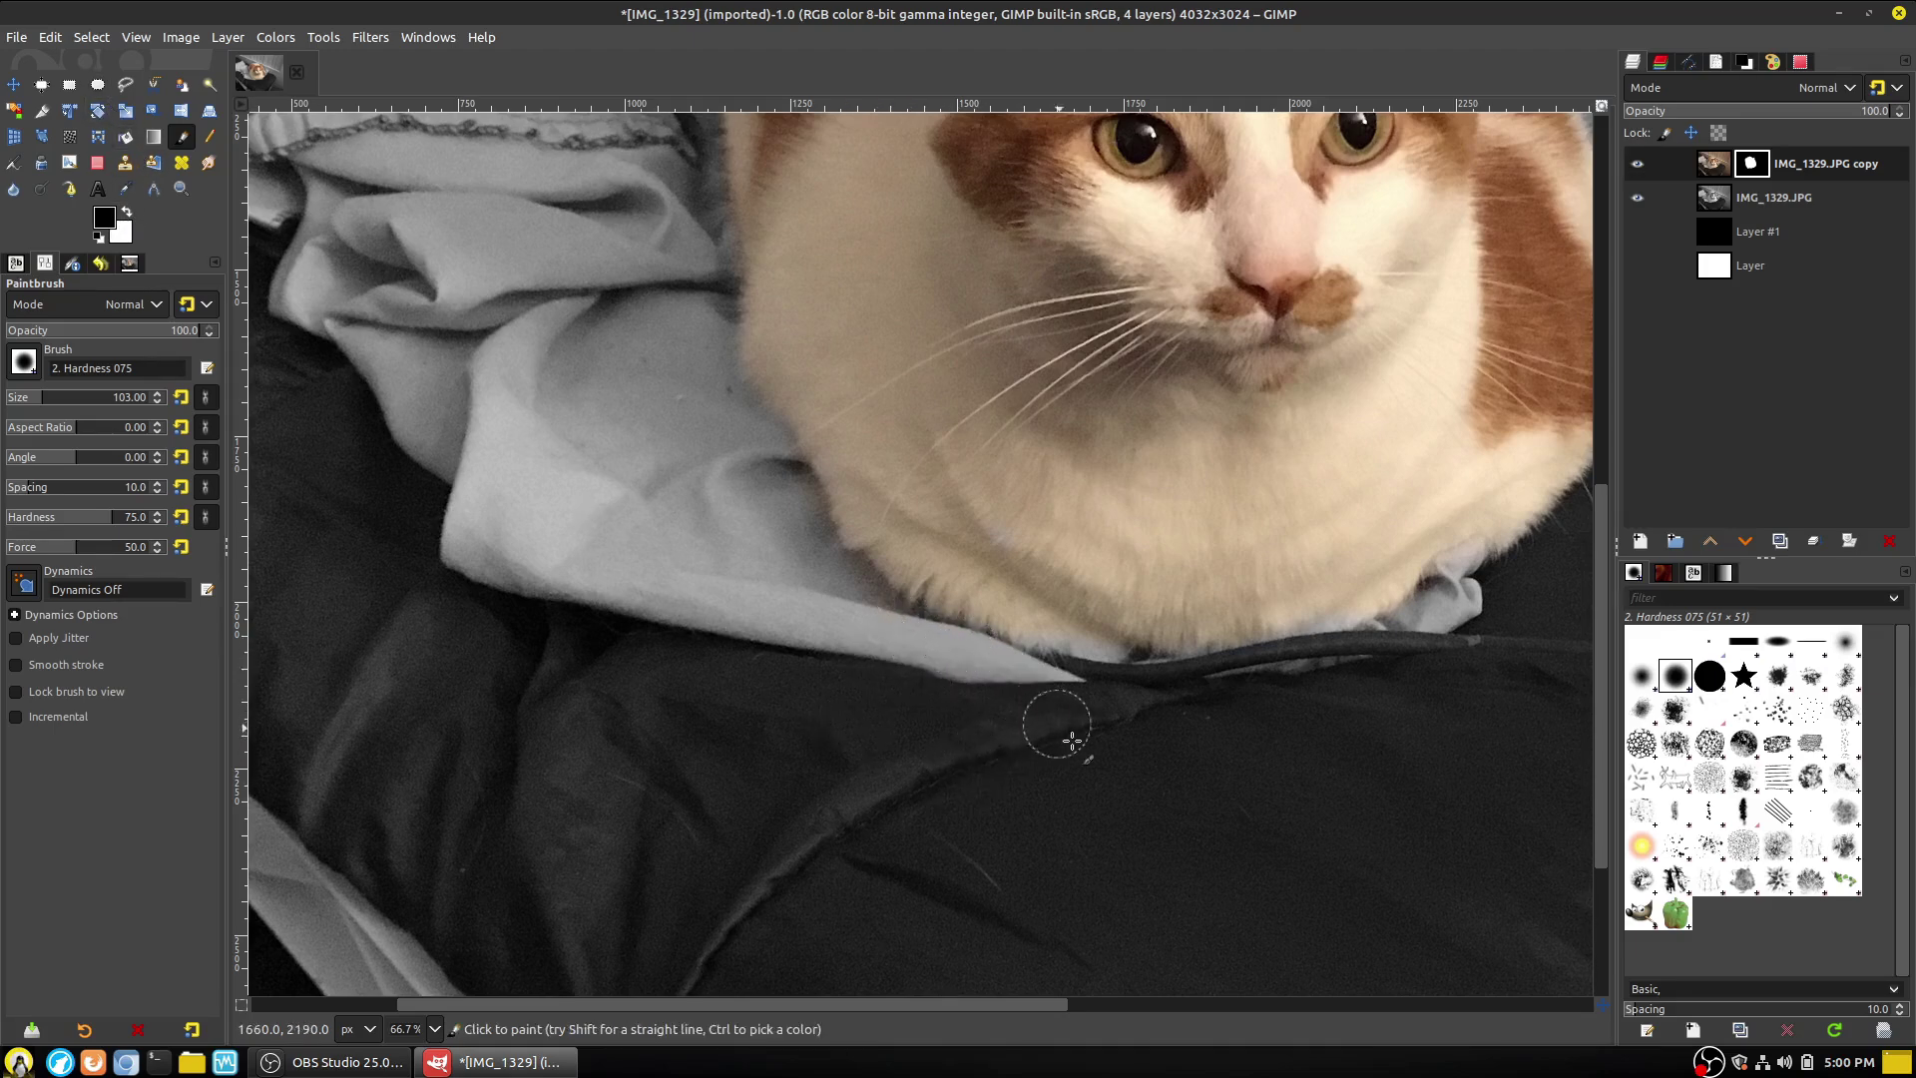
left_click(126, 212)
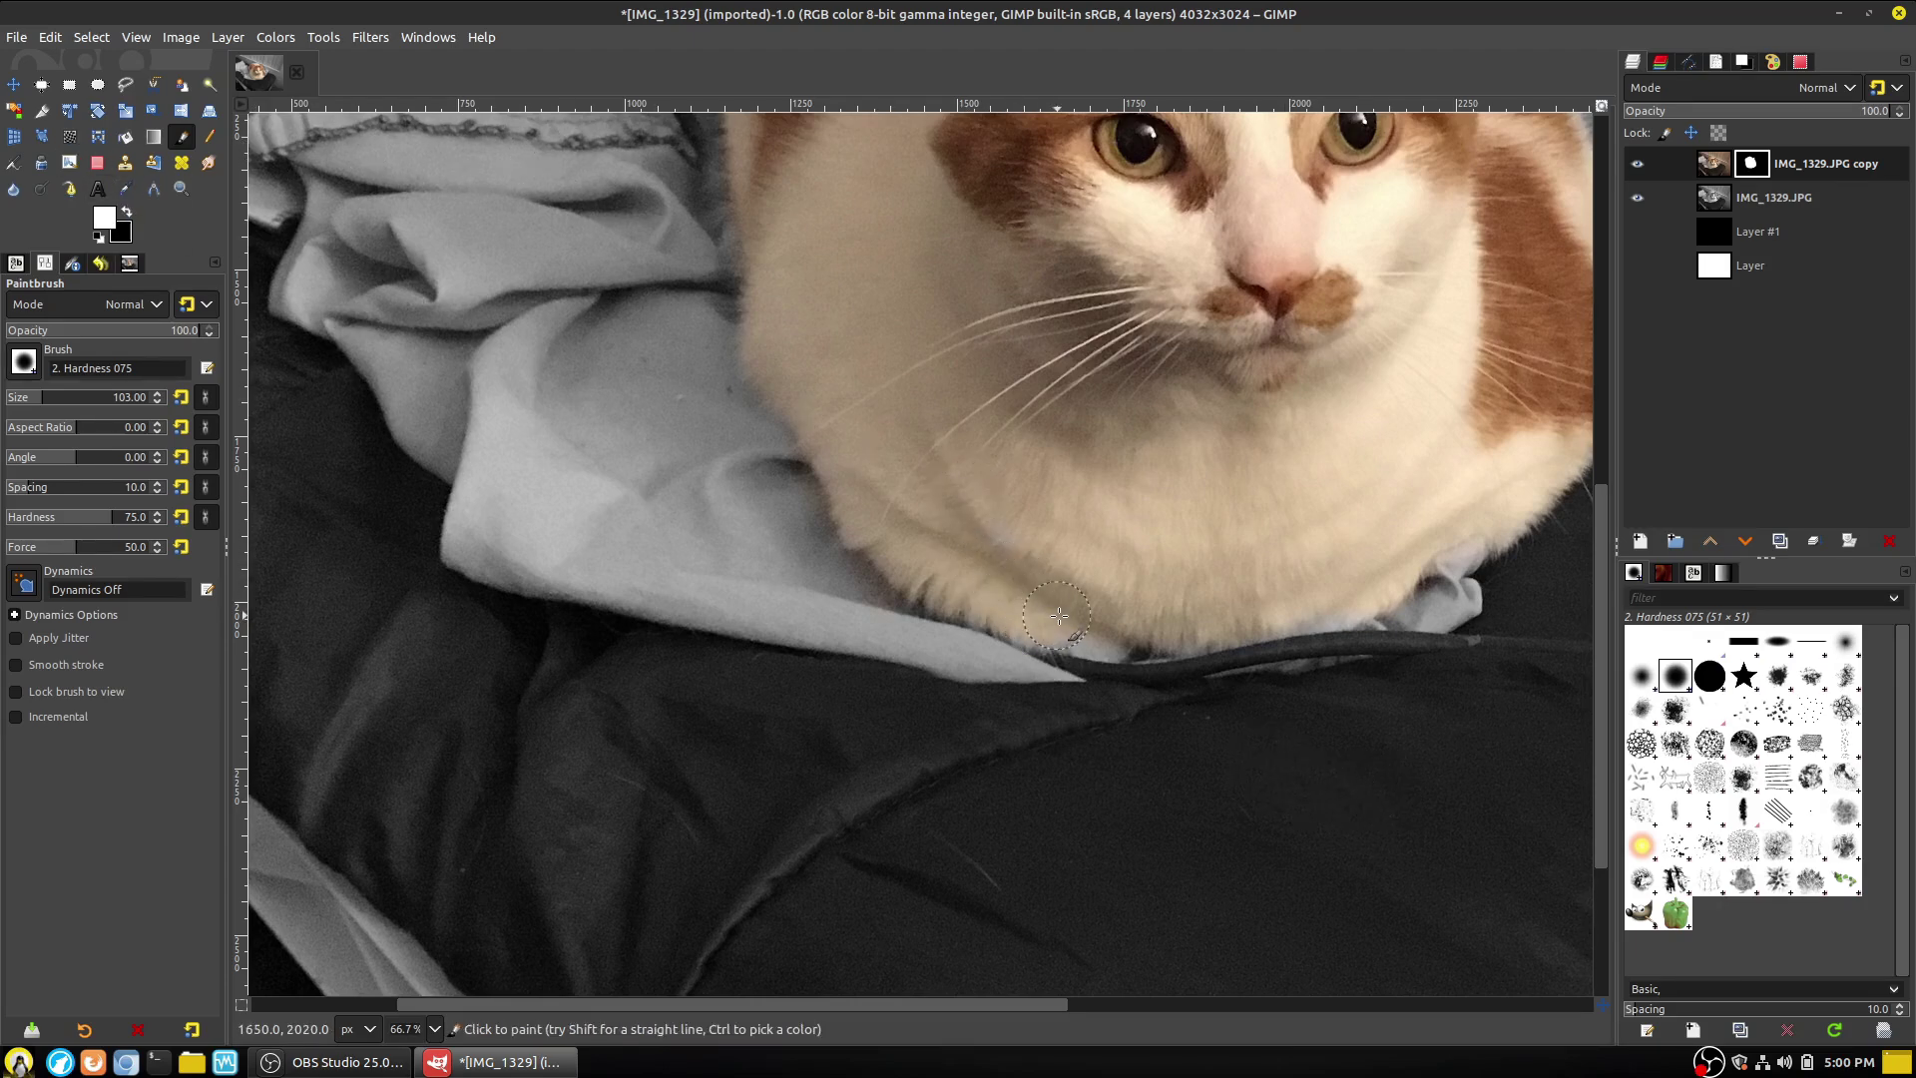
left_click_drag(1093, 628, 1120, 624)
mouse_move(1241, 560)
left_mouse_down()
mouse_move(1203, 634)
mouse_move(1307, 605)
mouse_move(1277, 601)
left_mouse_up()
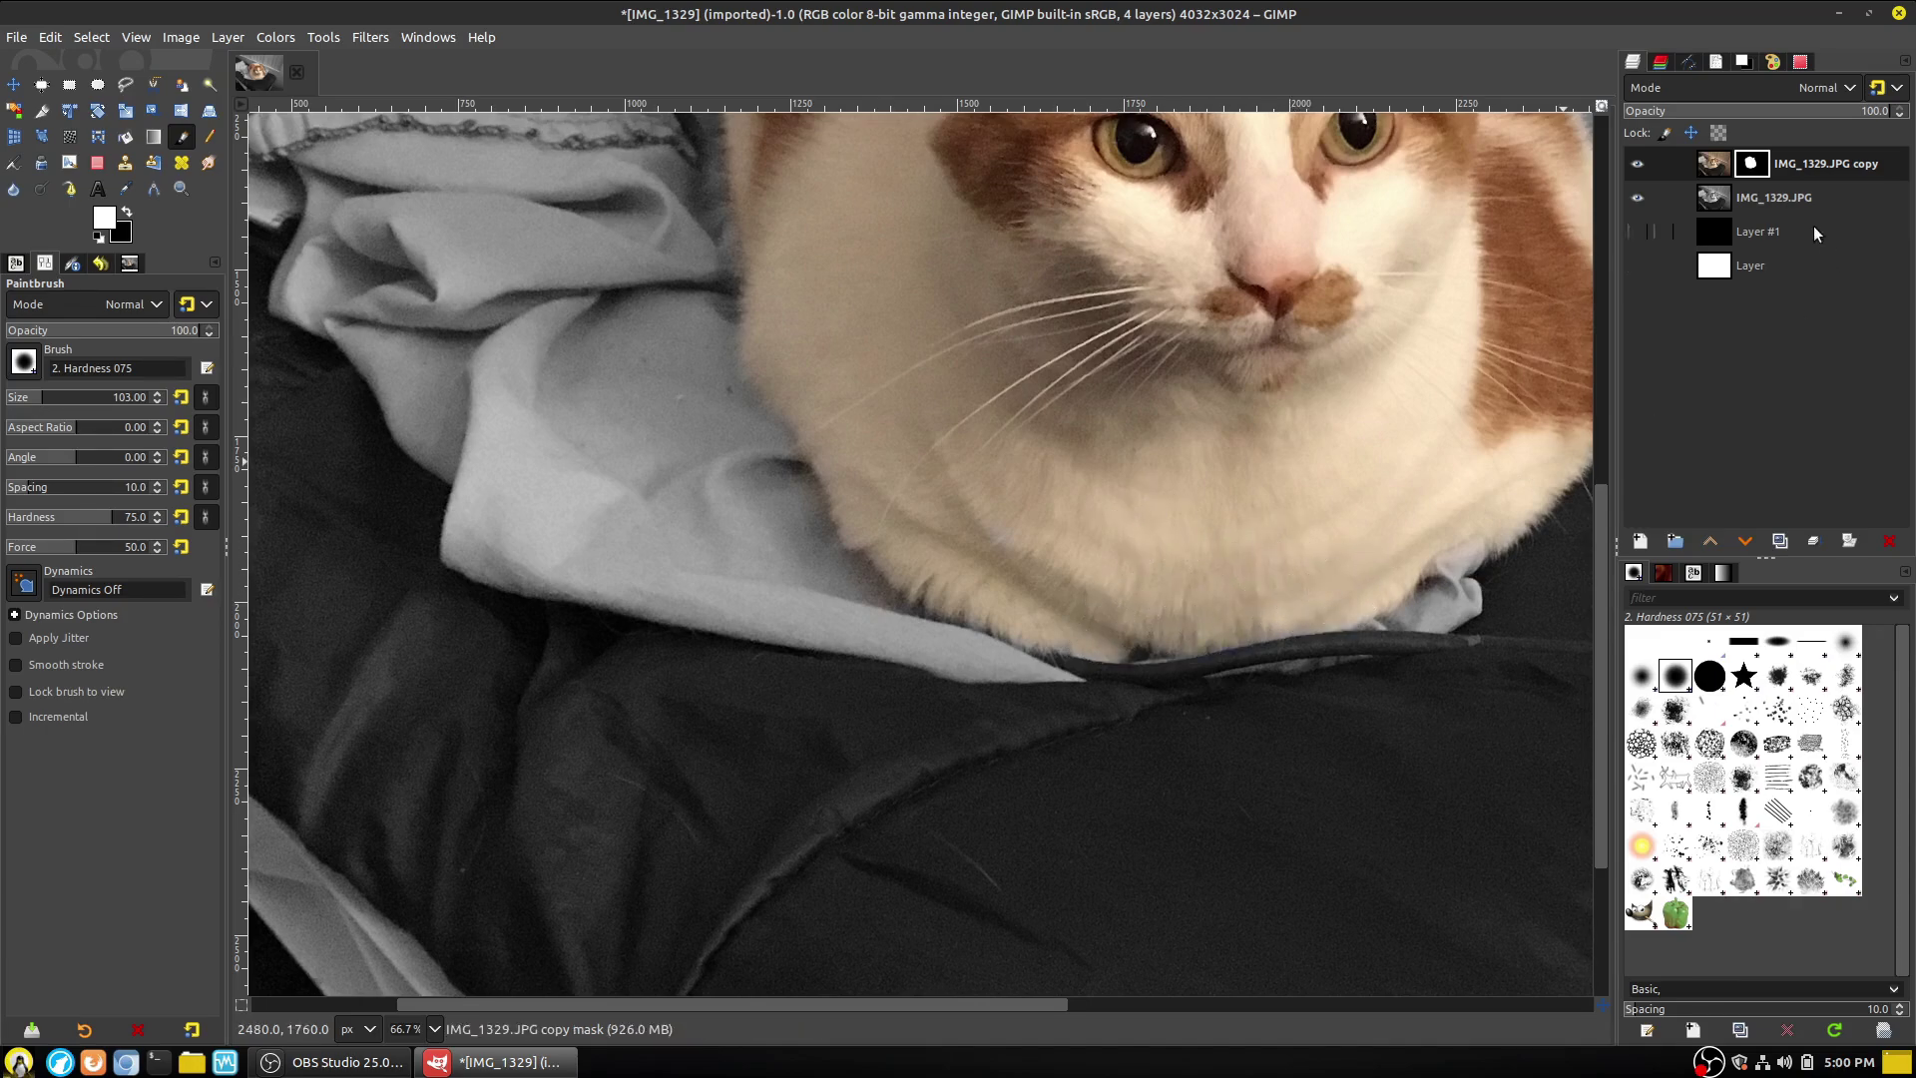
Convert the copy layer's mask to a selection and save it as channel 'Selection Mask copy'.
right_click(1746, 172)
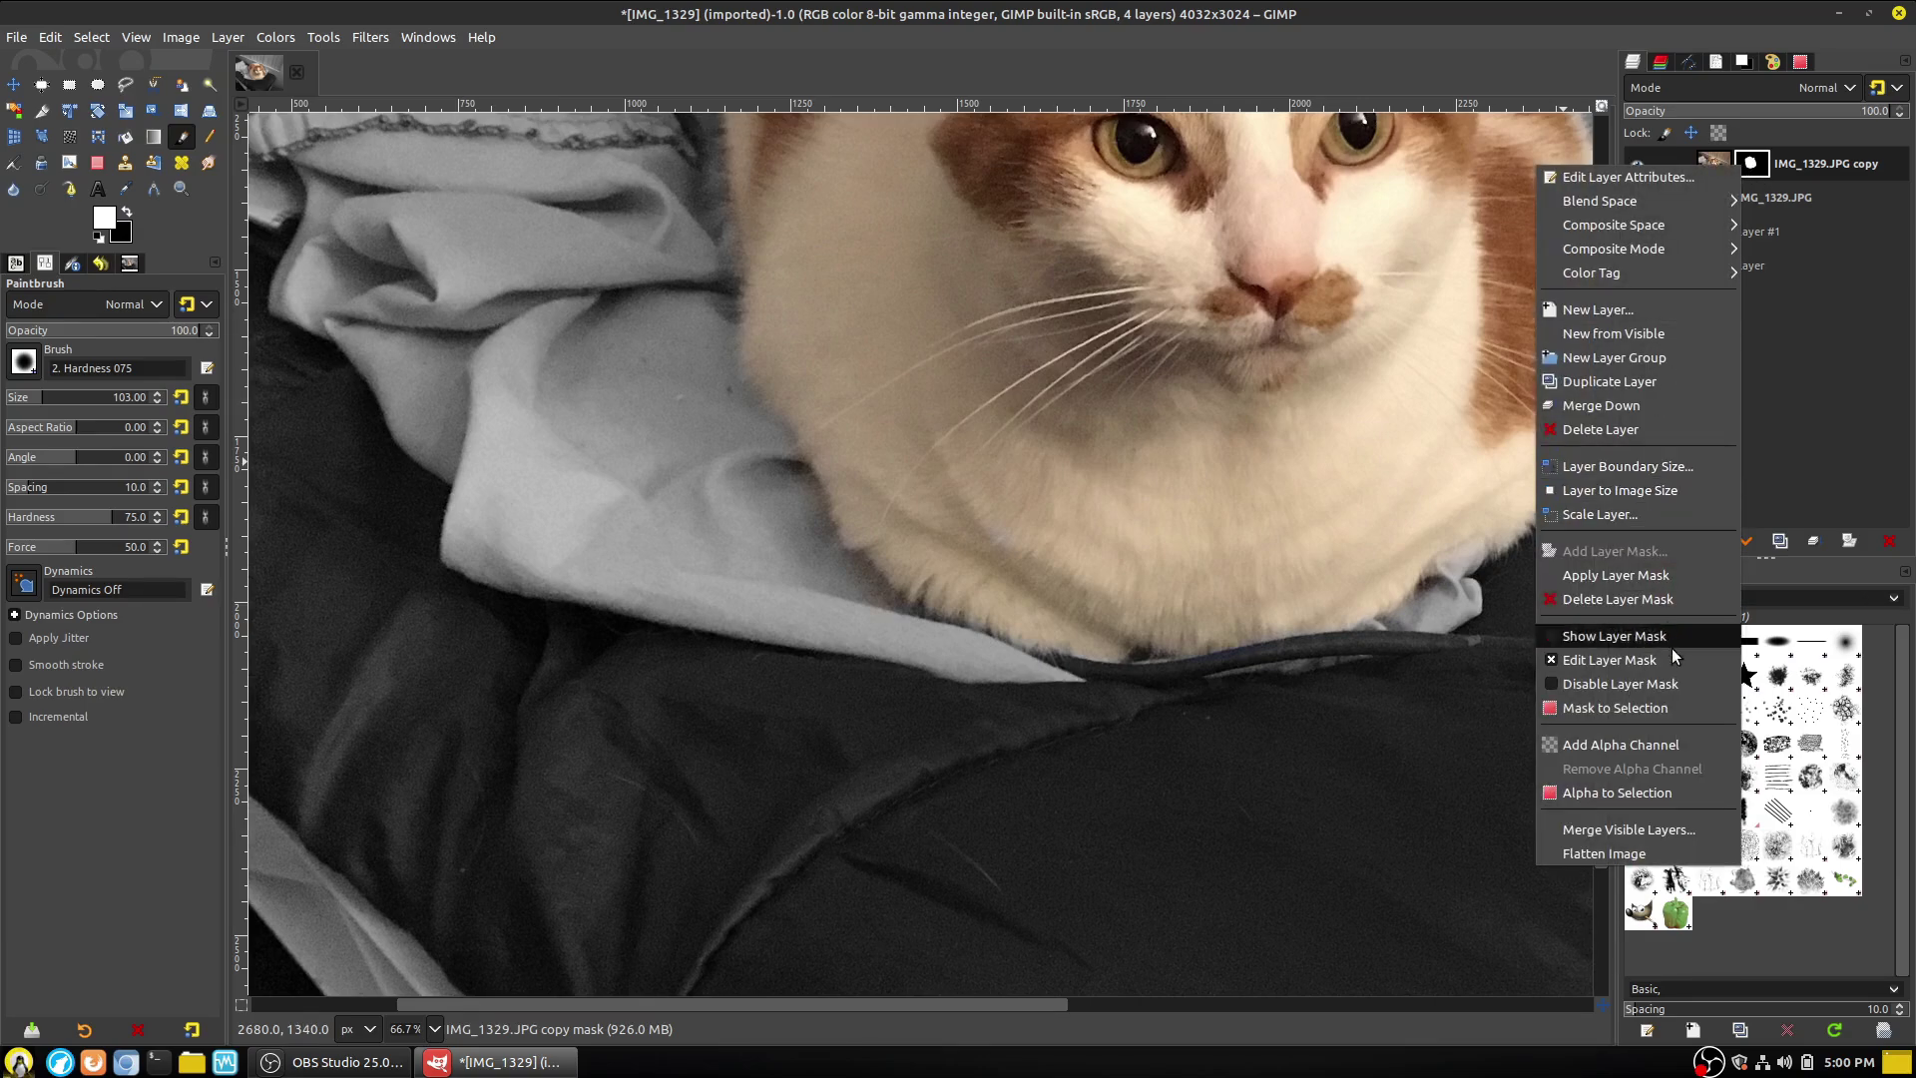
left_click(1660, 707)
scroll(1537, 699, "down", 3)
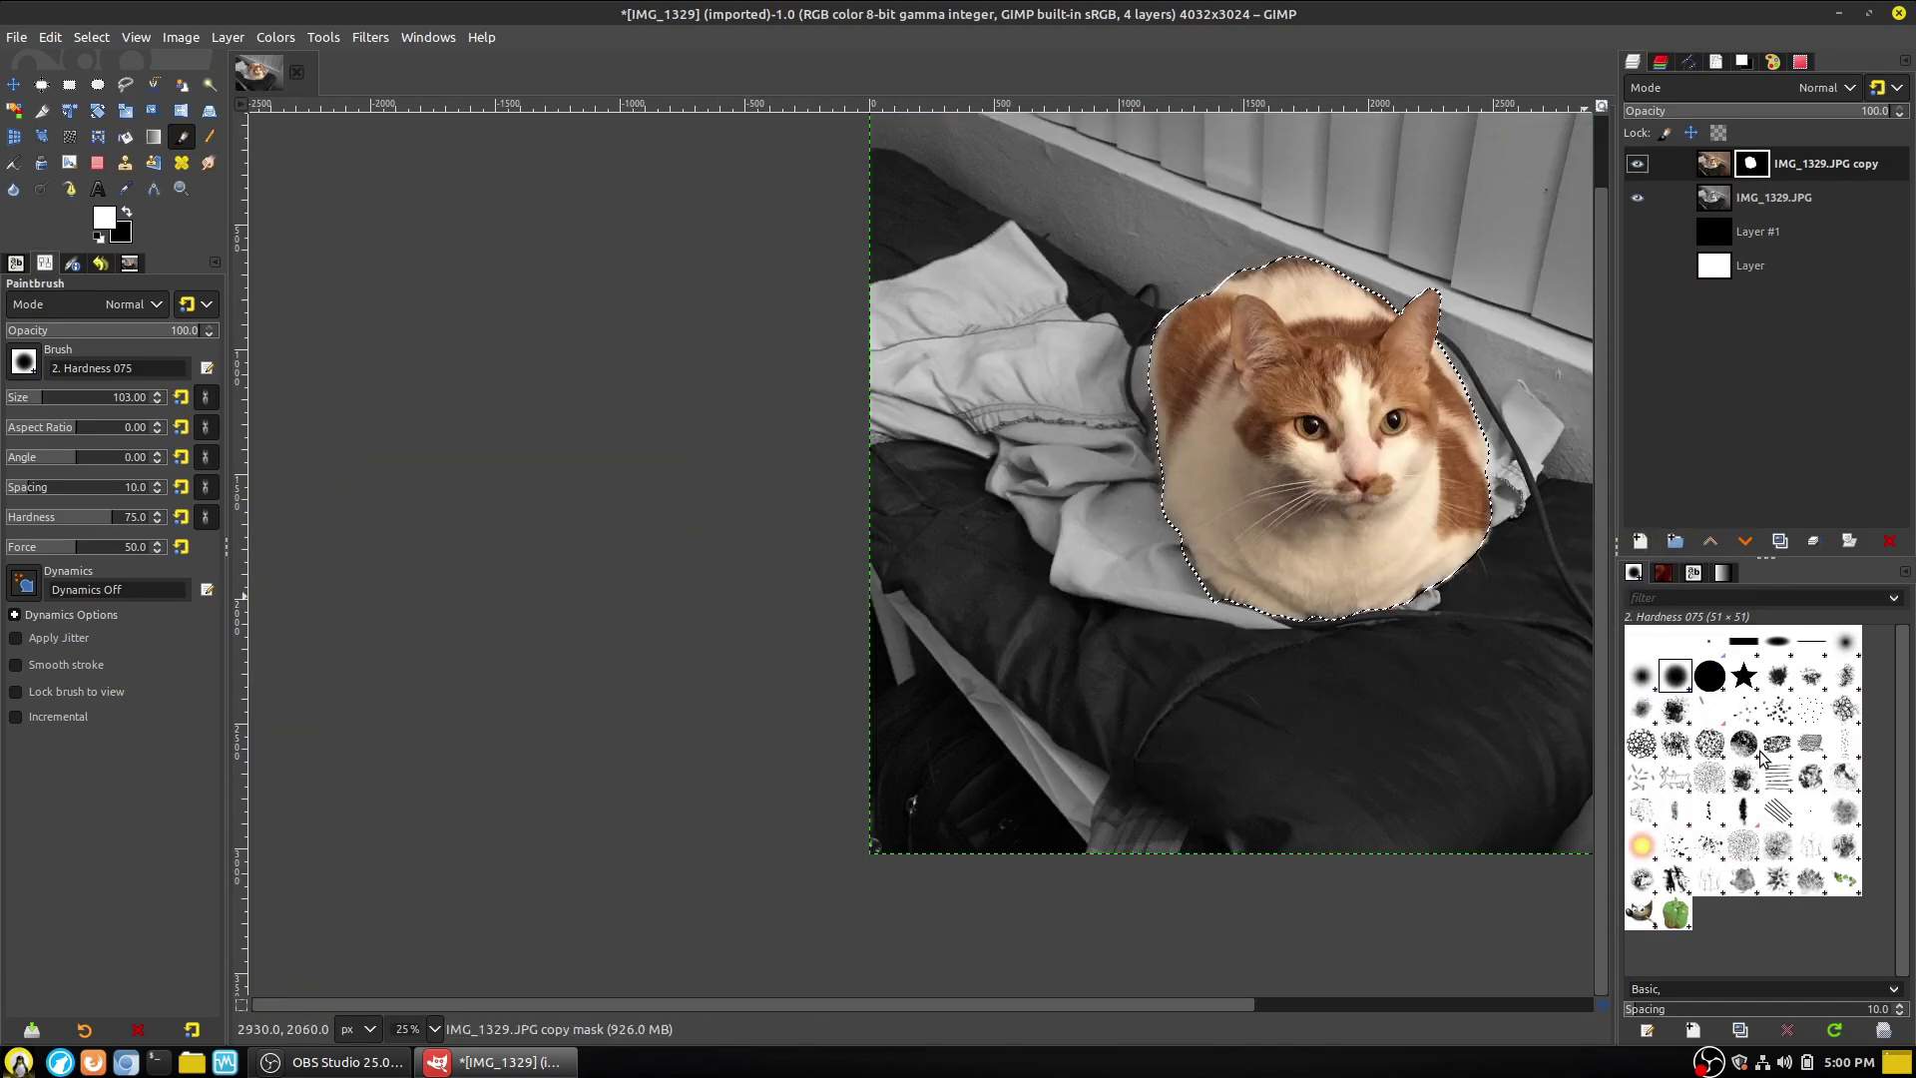
left_click(1800, 62)
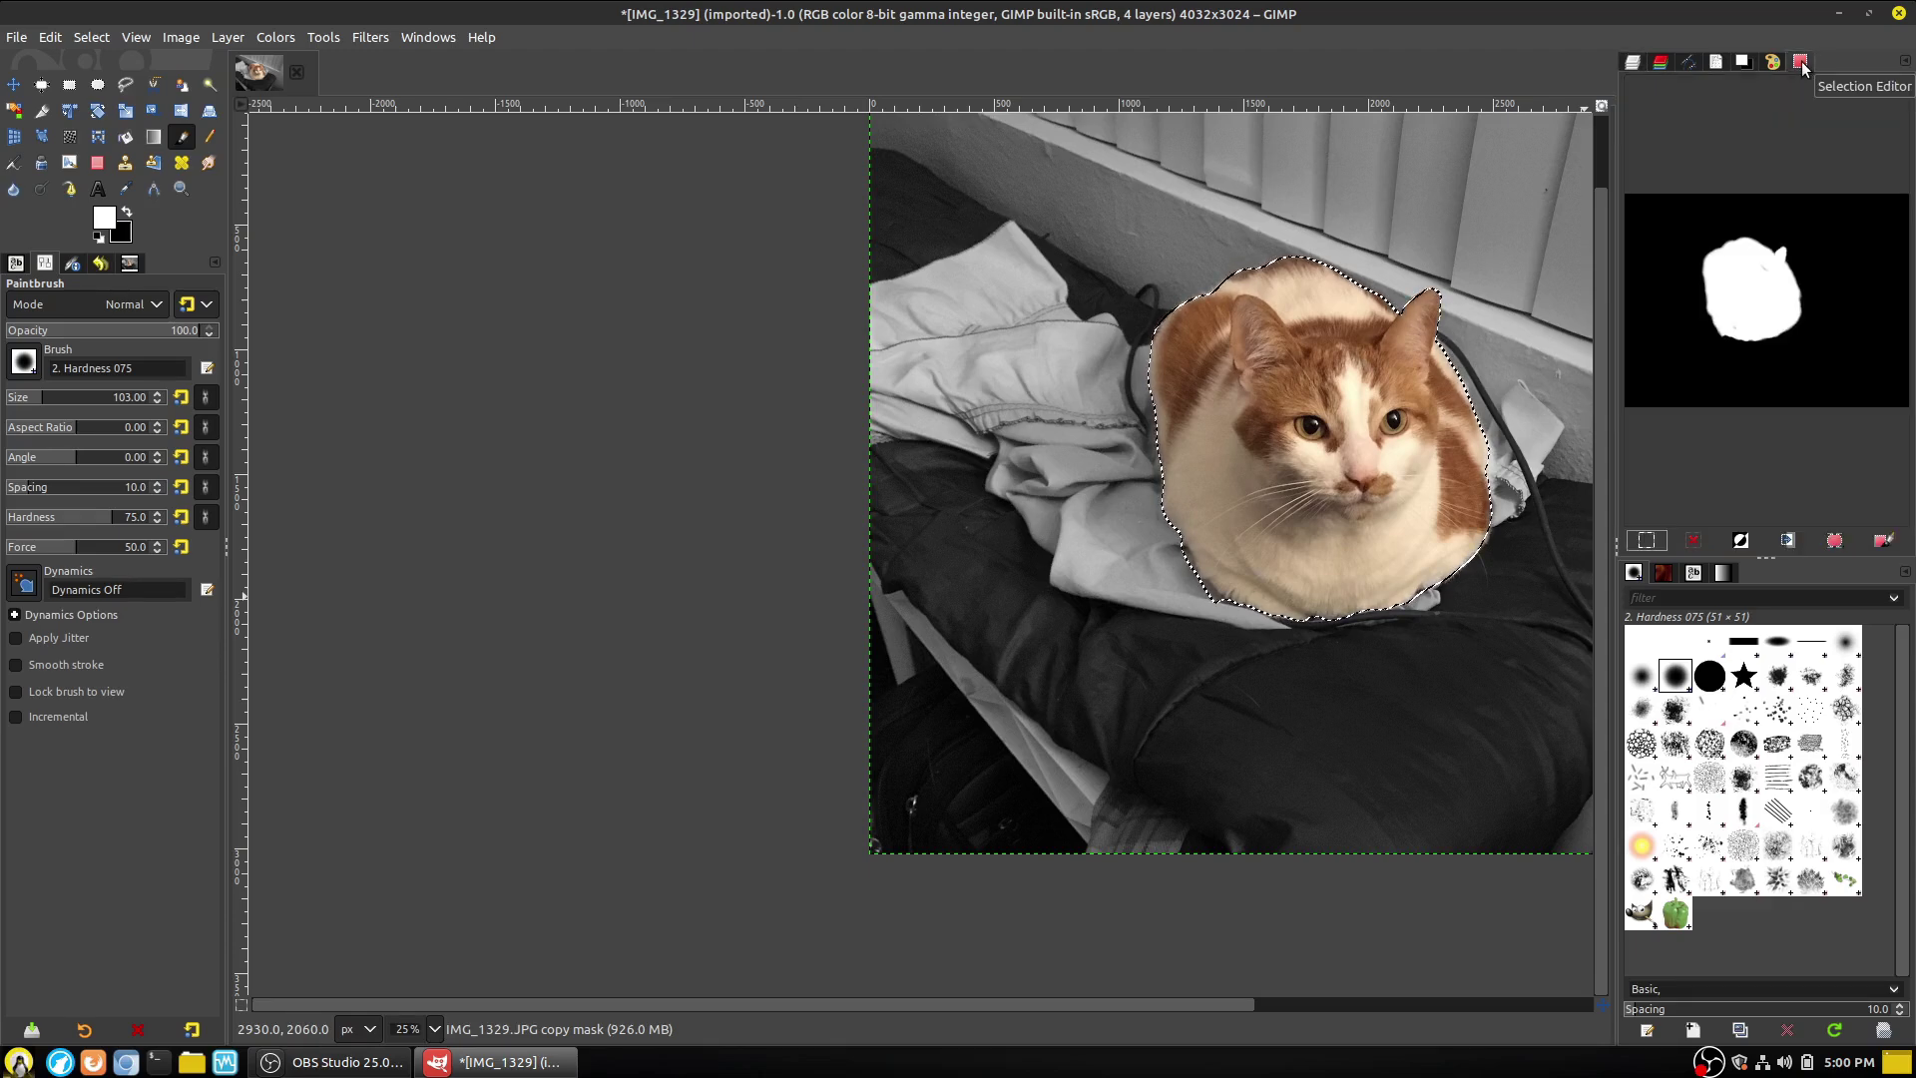
left_click(1791, 542)
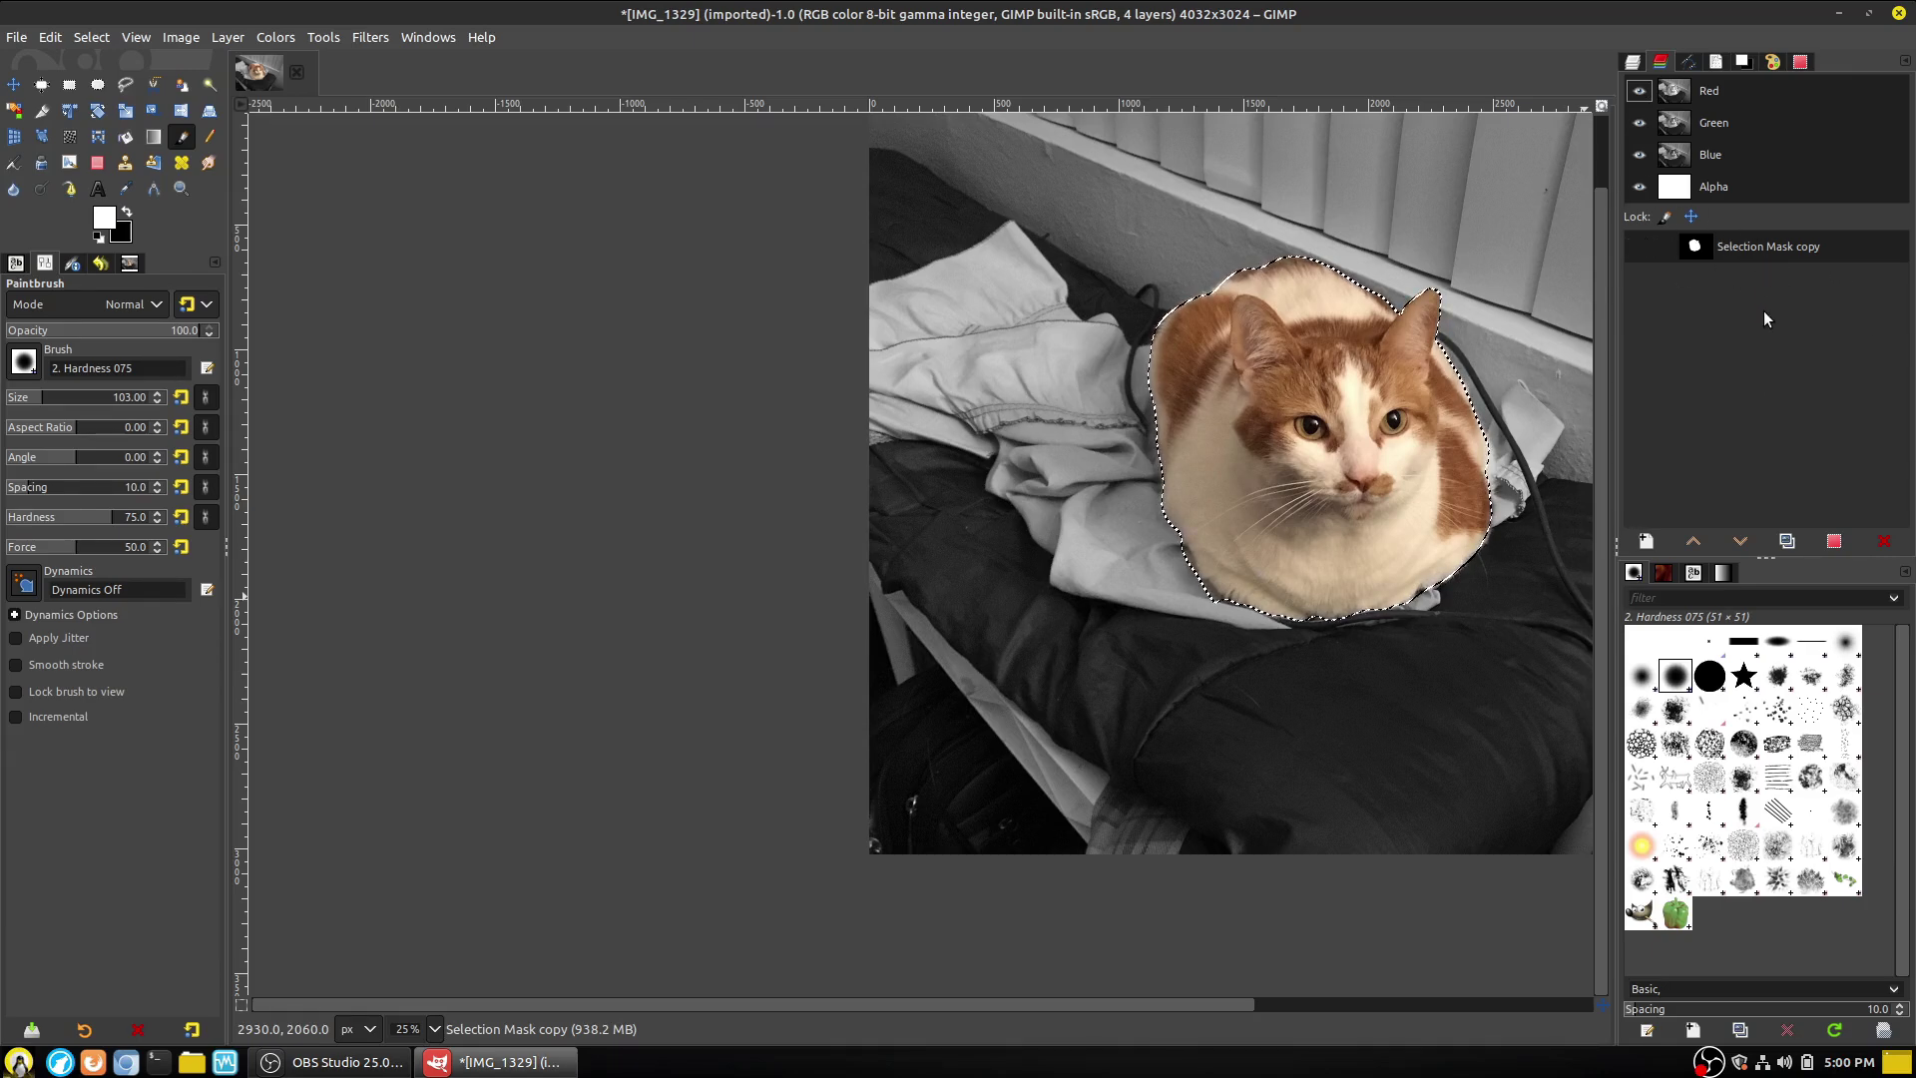
Deselect and hide the coloured copy layer so the greyscale photo shows.
key("ctrl+shift+a")
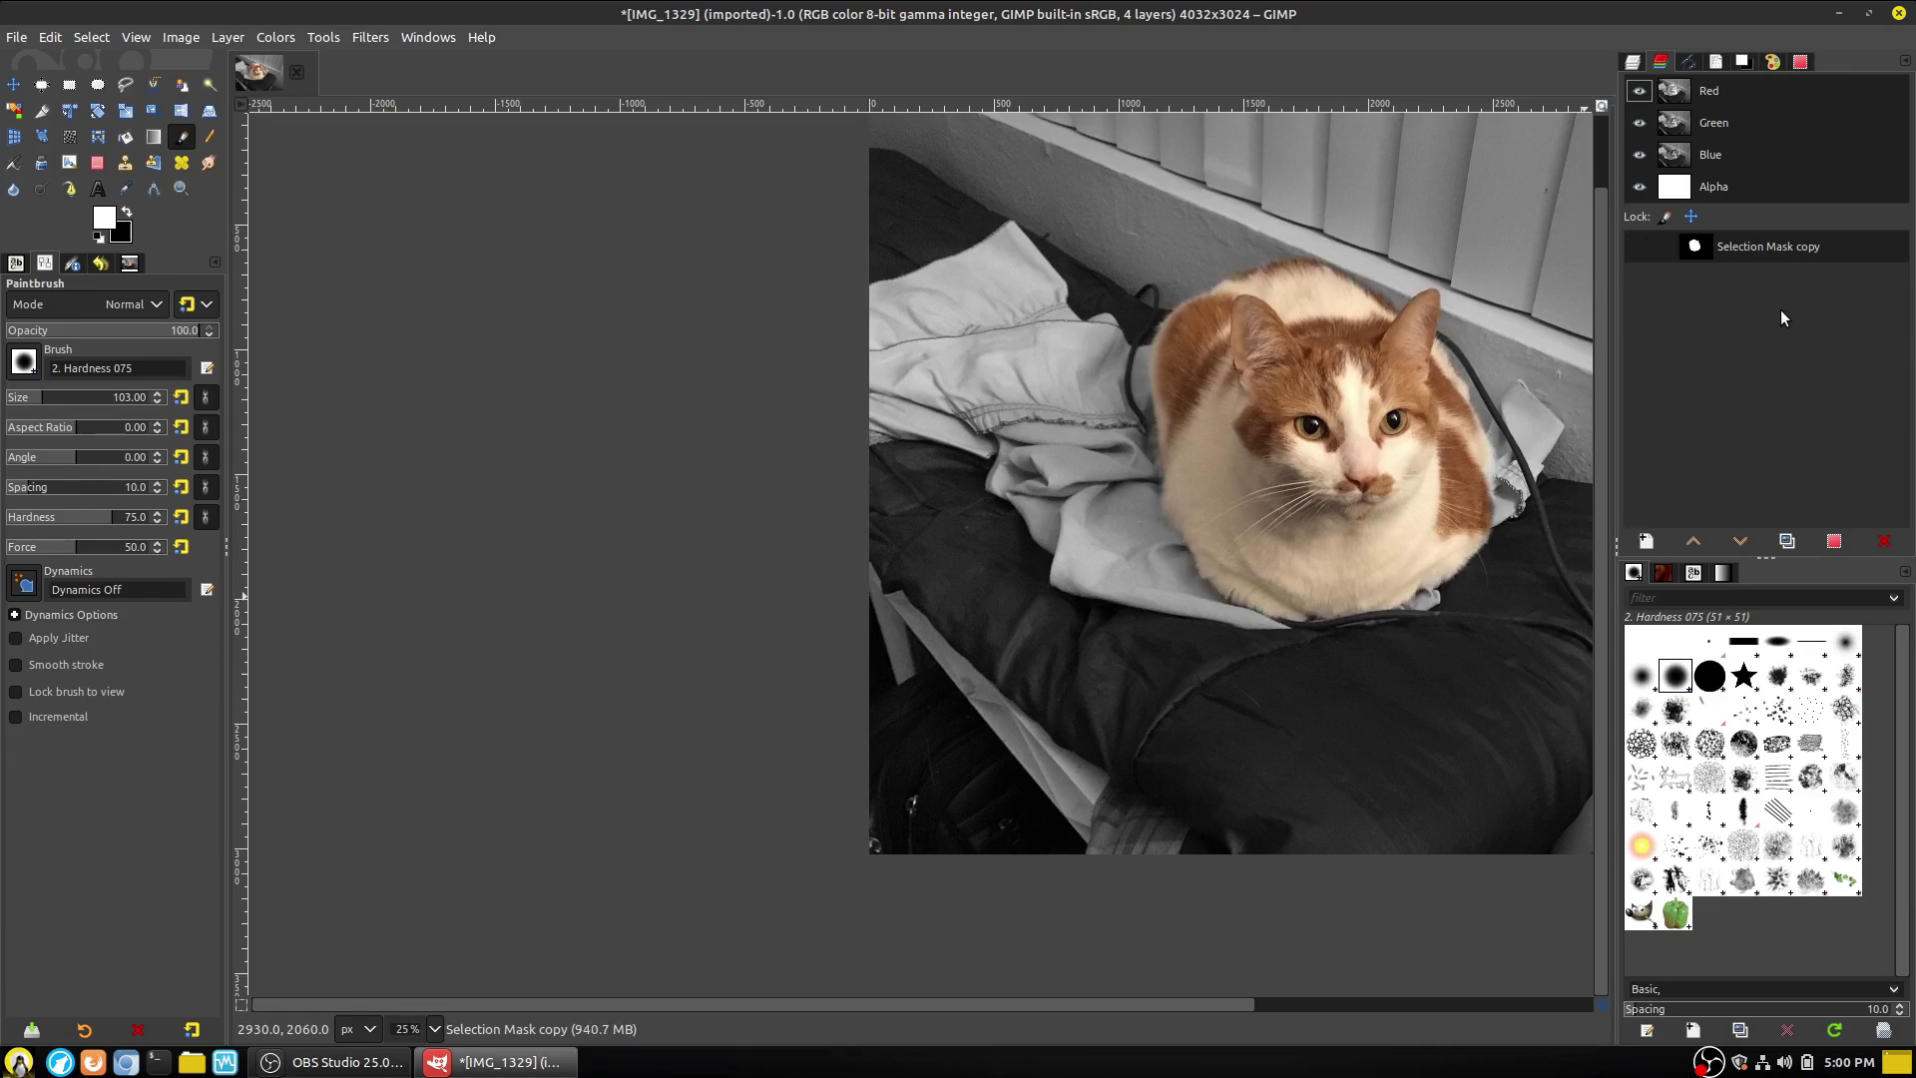
left_click(1633, 62)
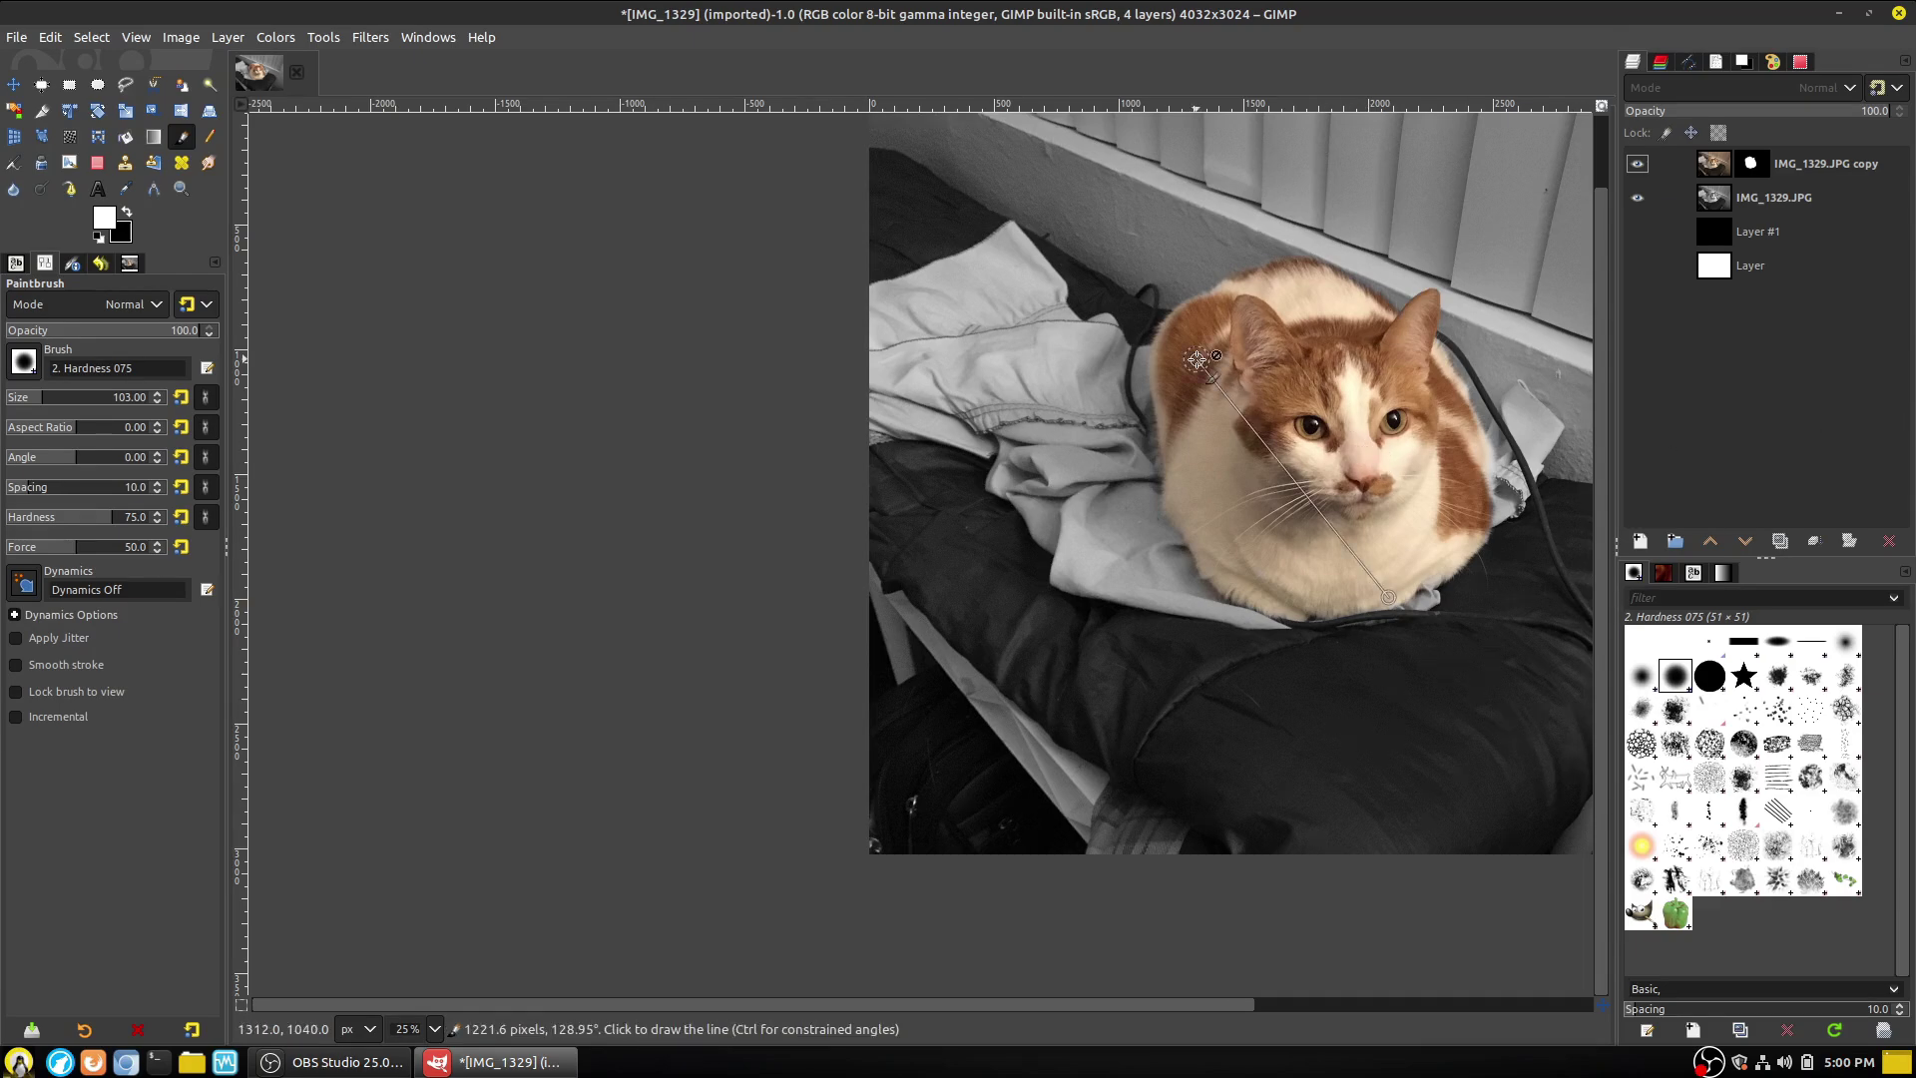
key("shift+j")
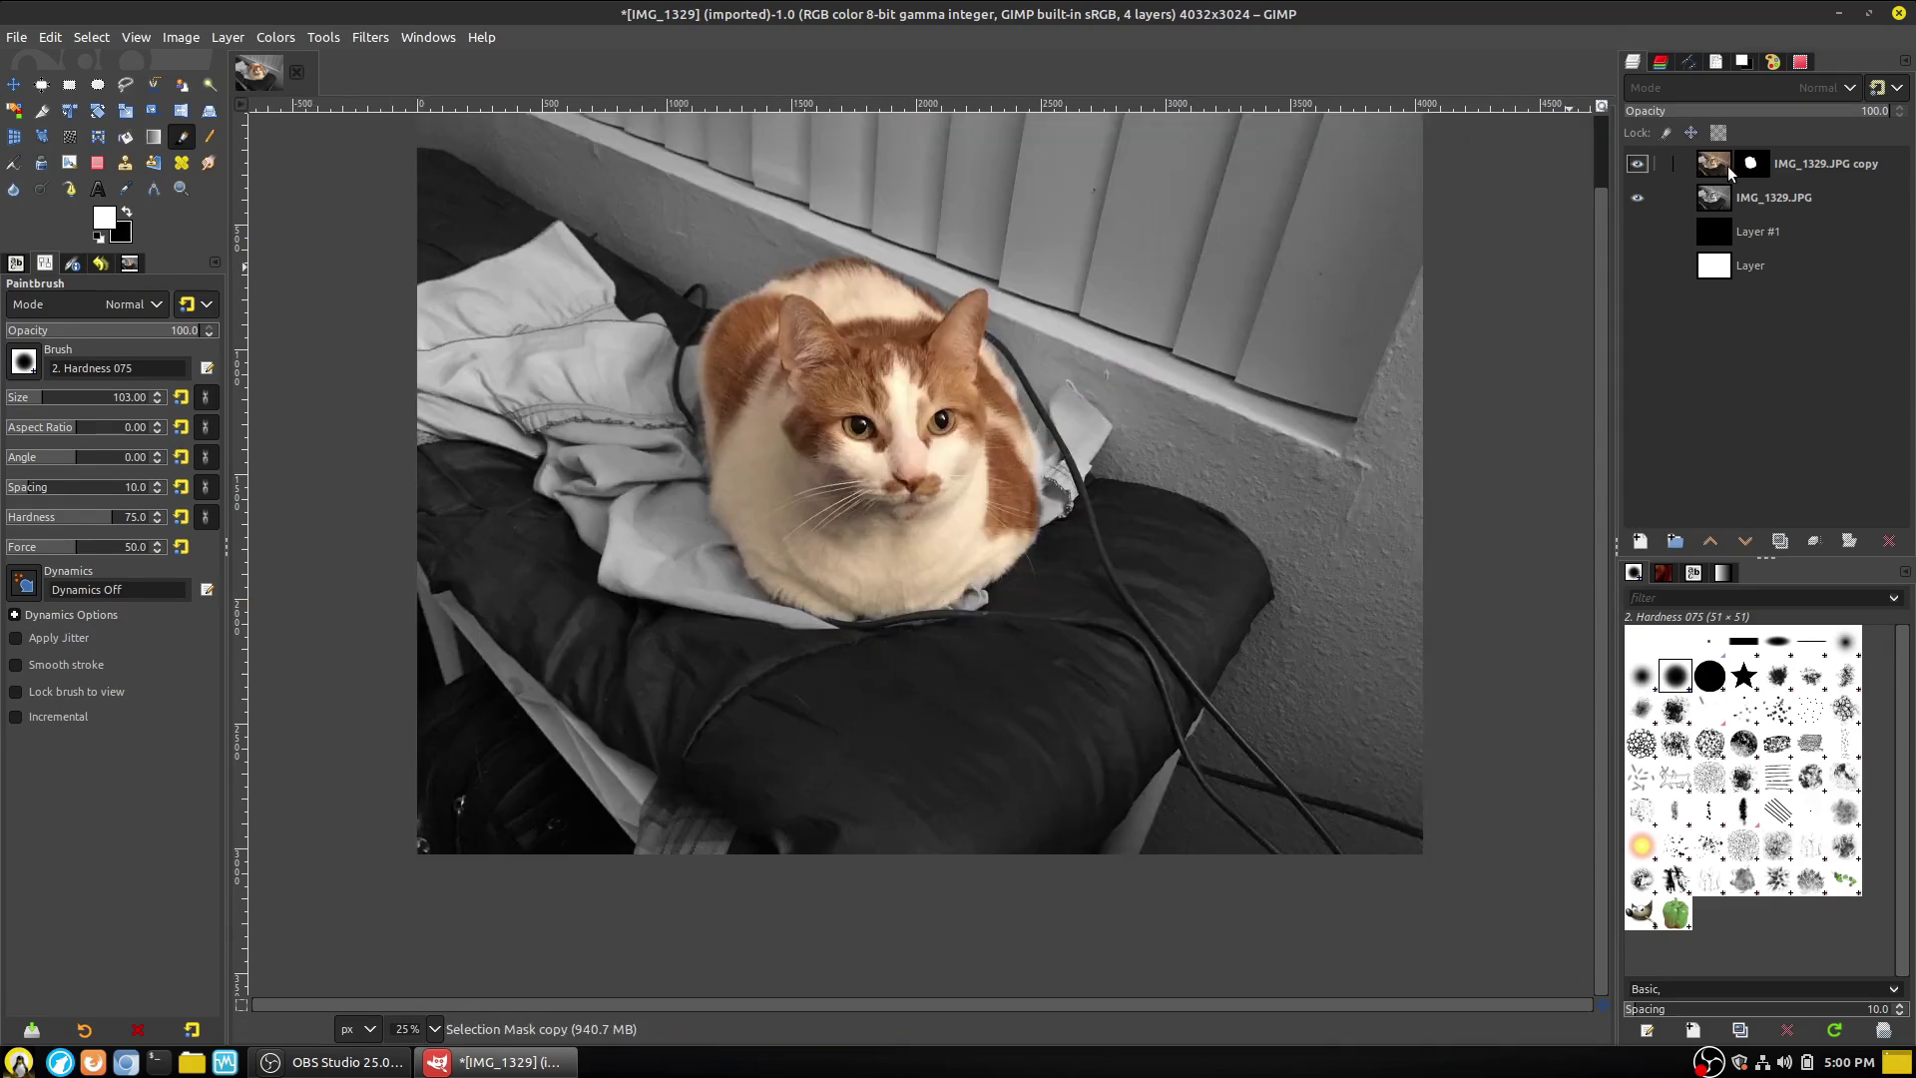
left_click(1645, 165)
Try adding a channel-based mask to the original IMG_1329.JPG layer, then undo it.
left_click(1745, 197)
right_click(1755, 202)
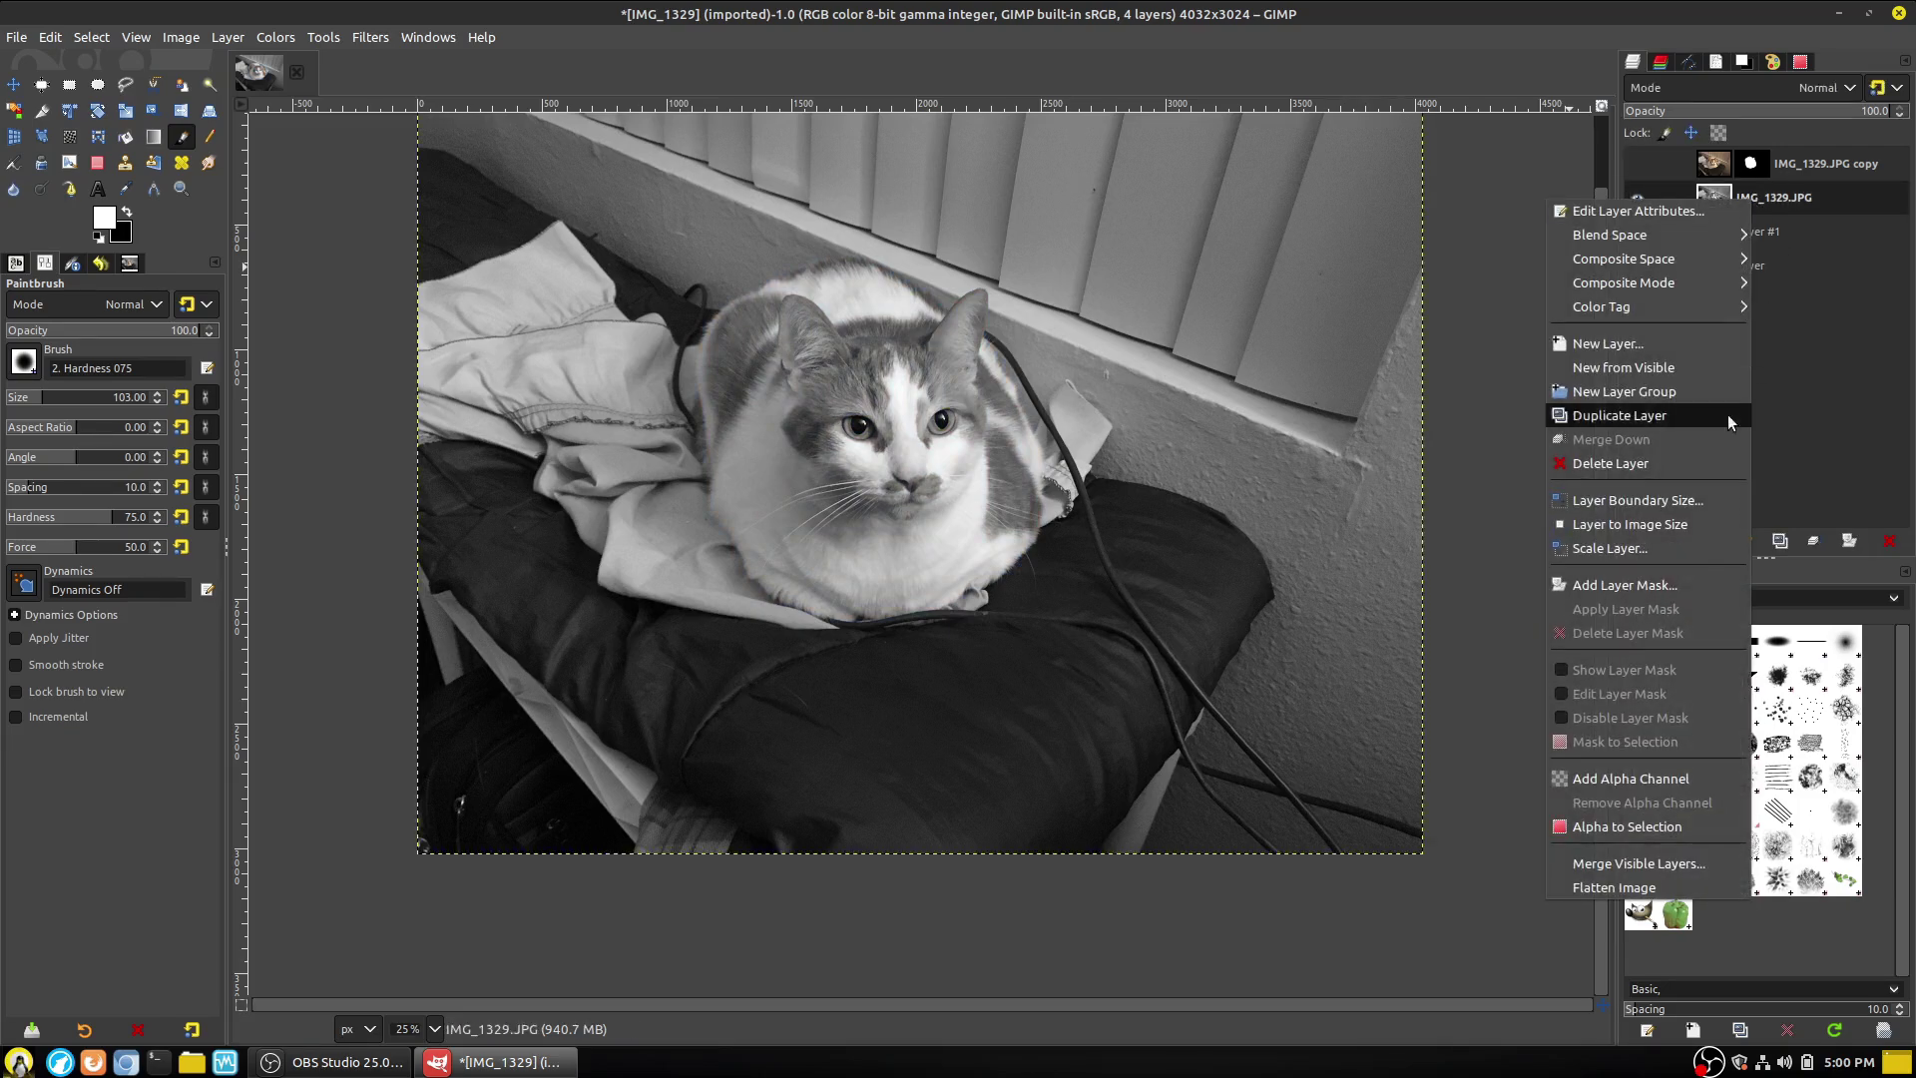
left_click(1675, 584)
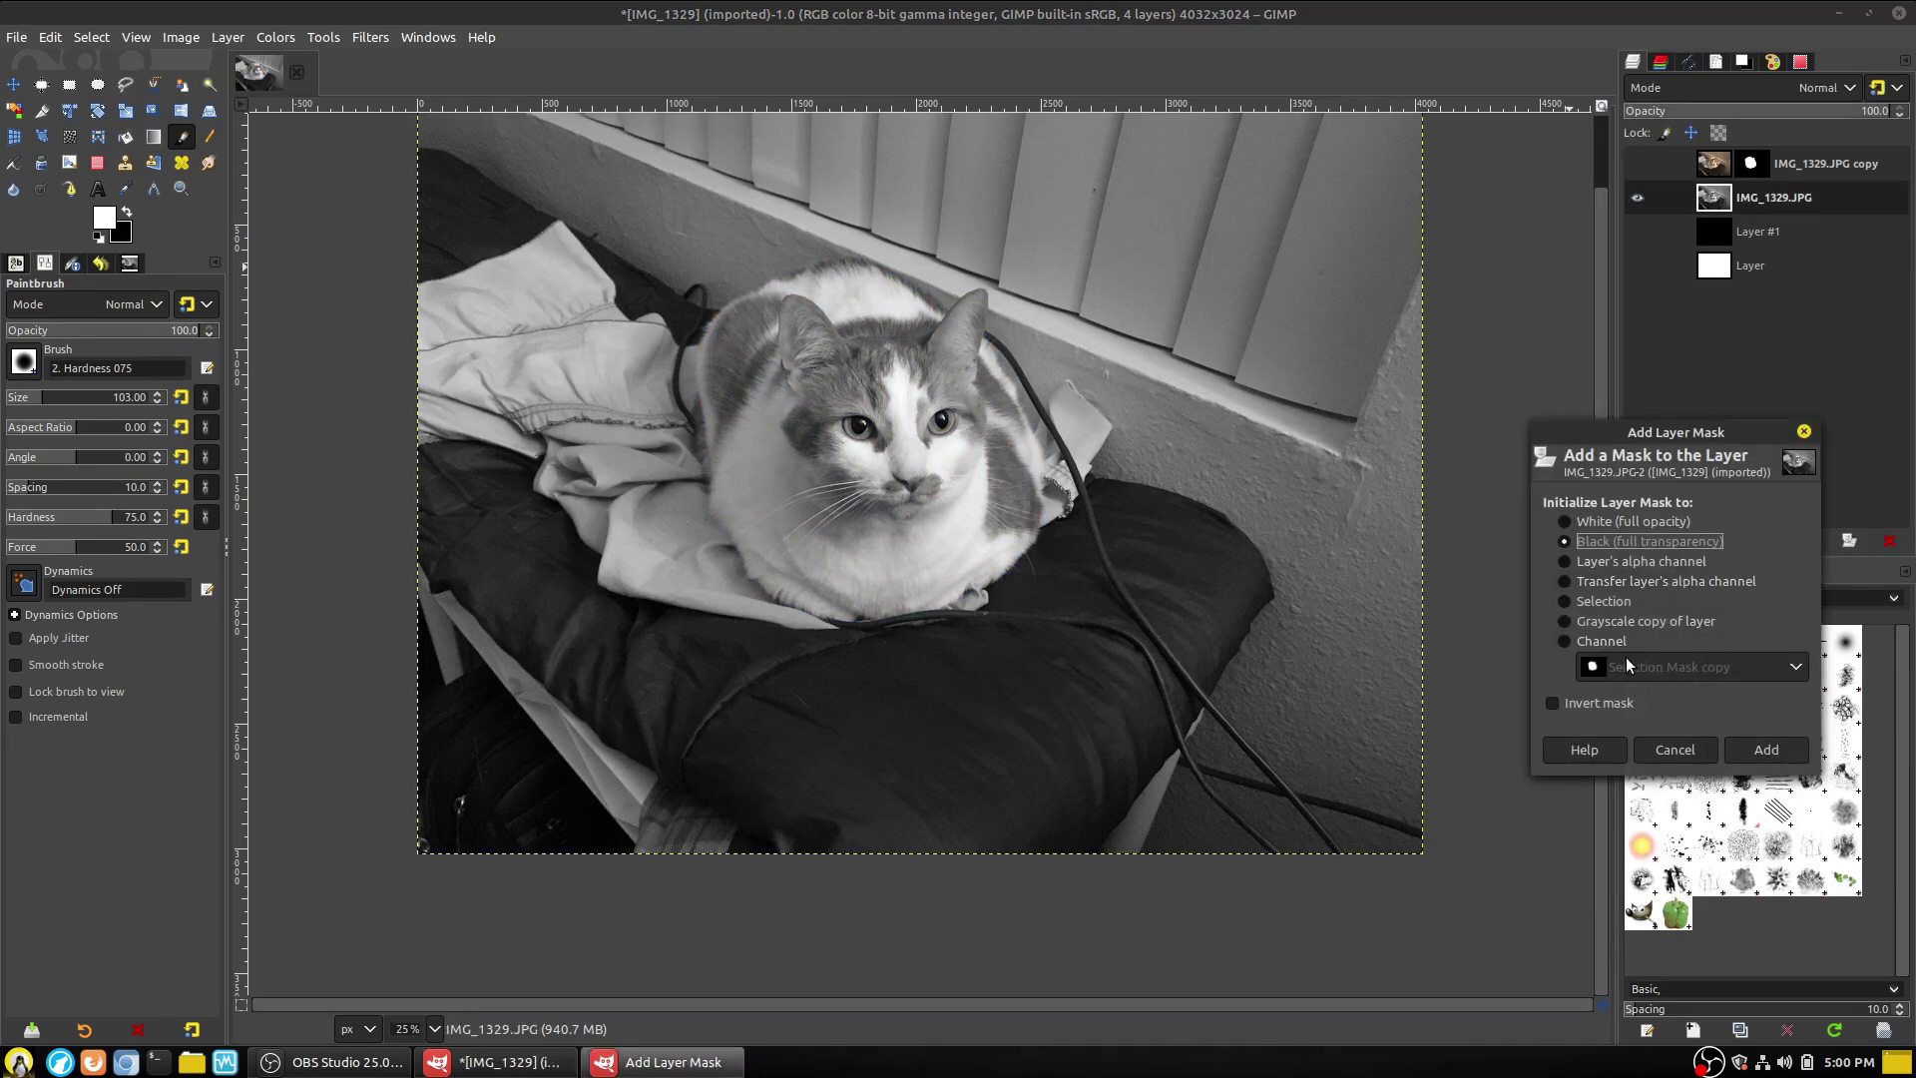
left_click(1601, 641)
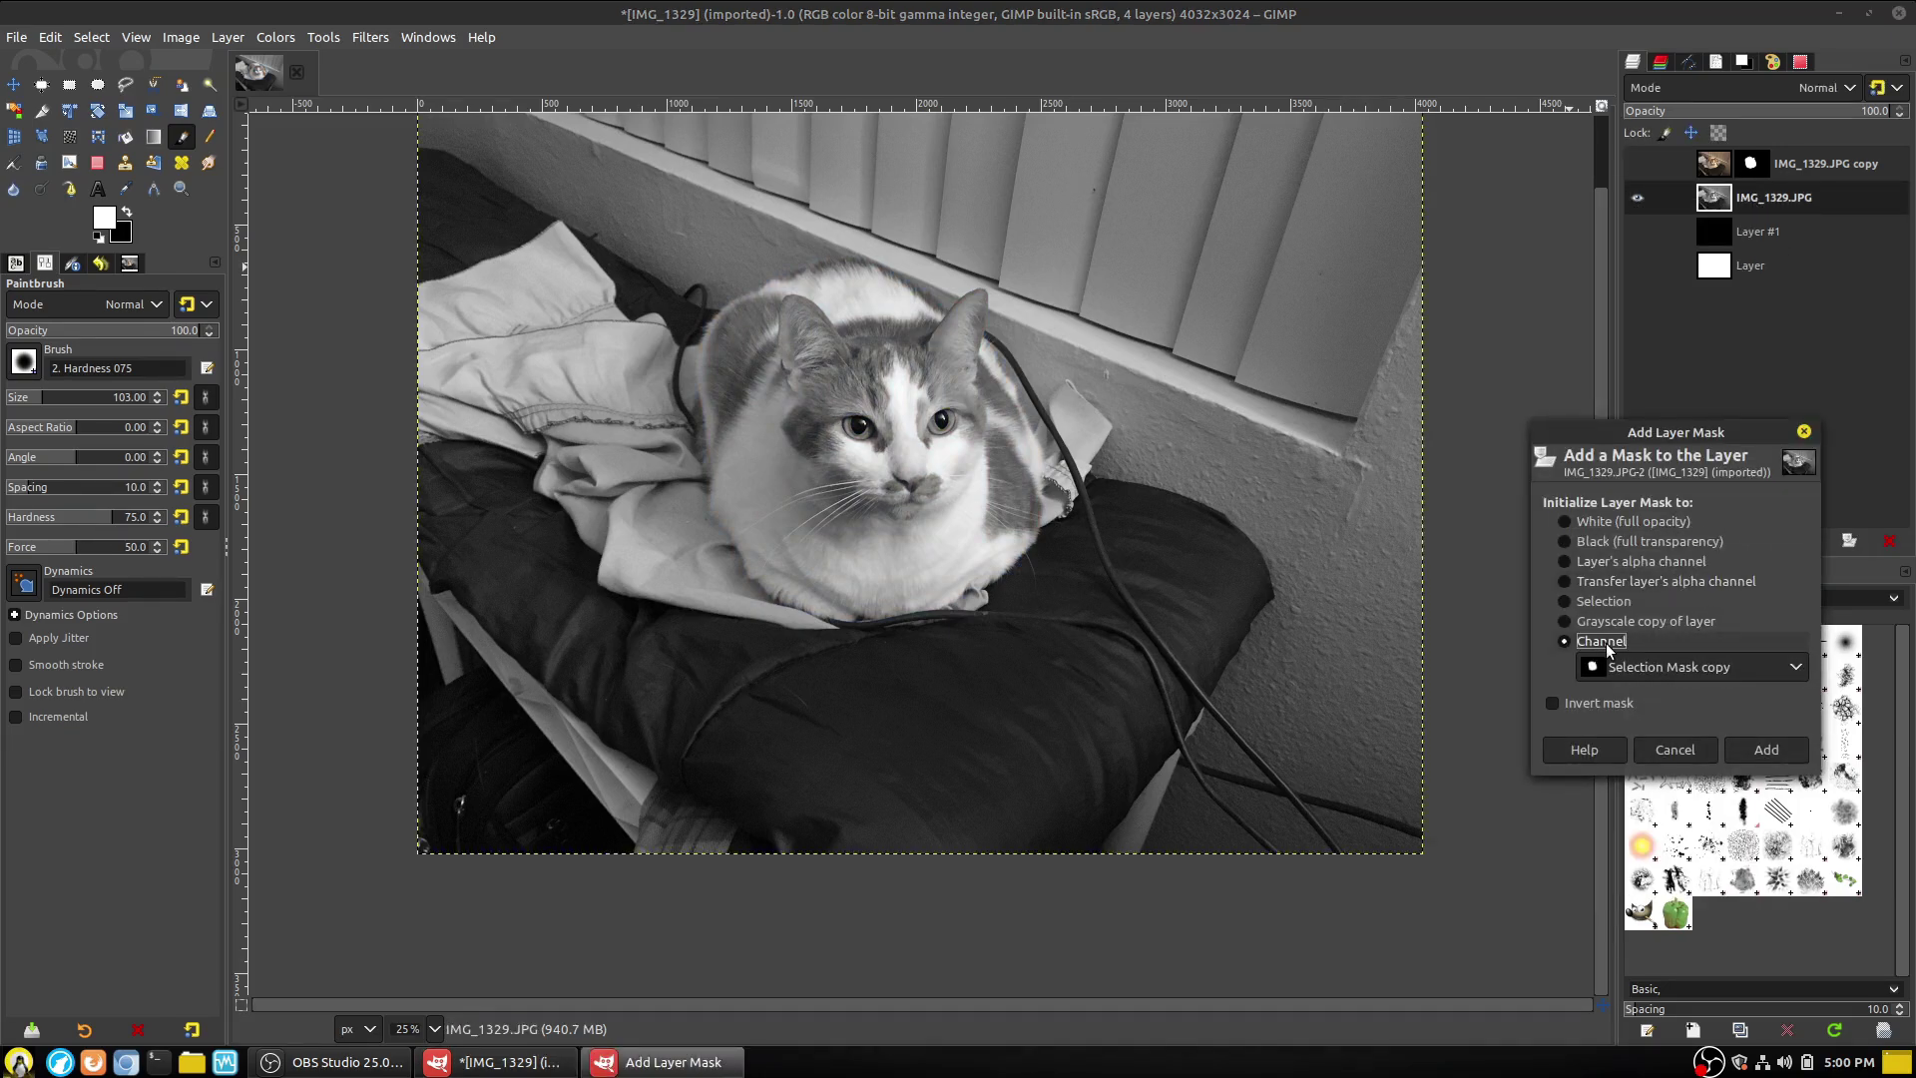
left_click(1768, 750)
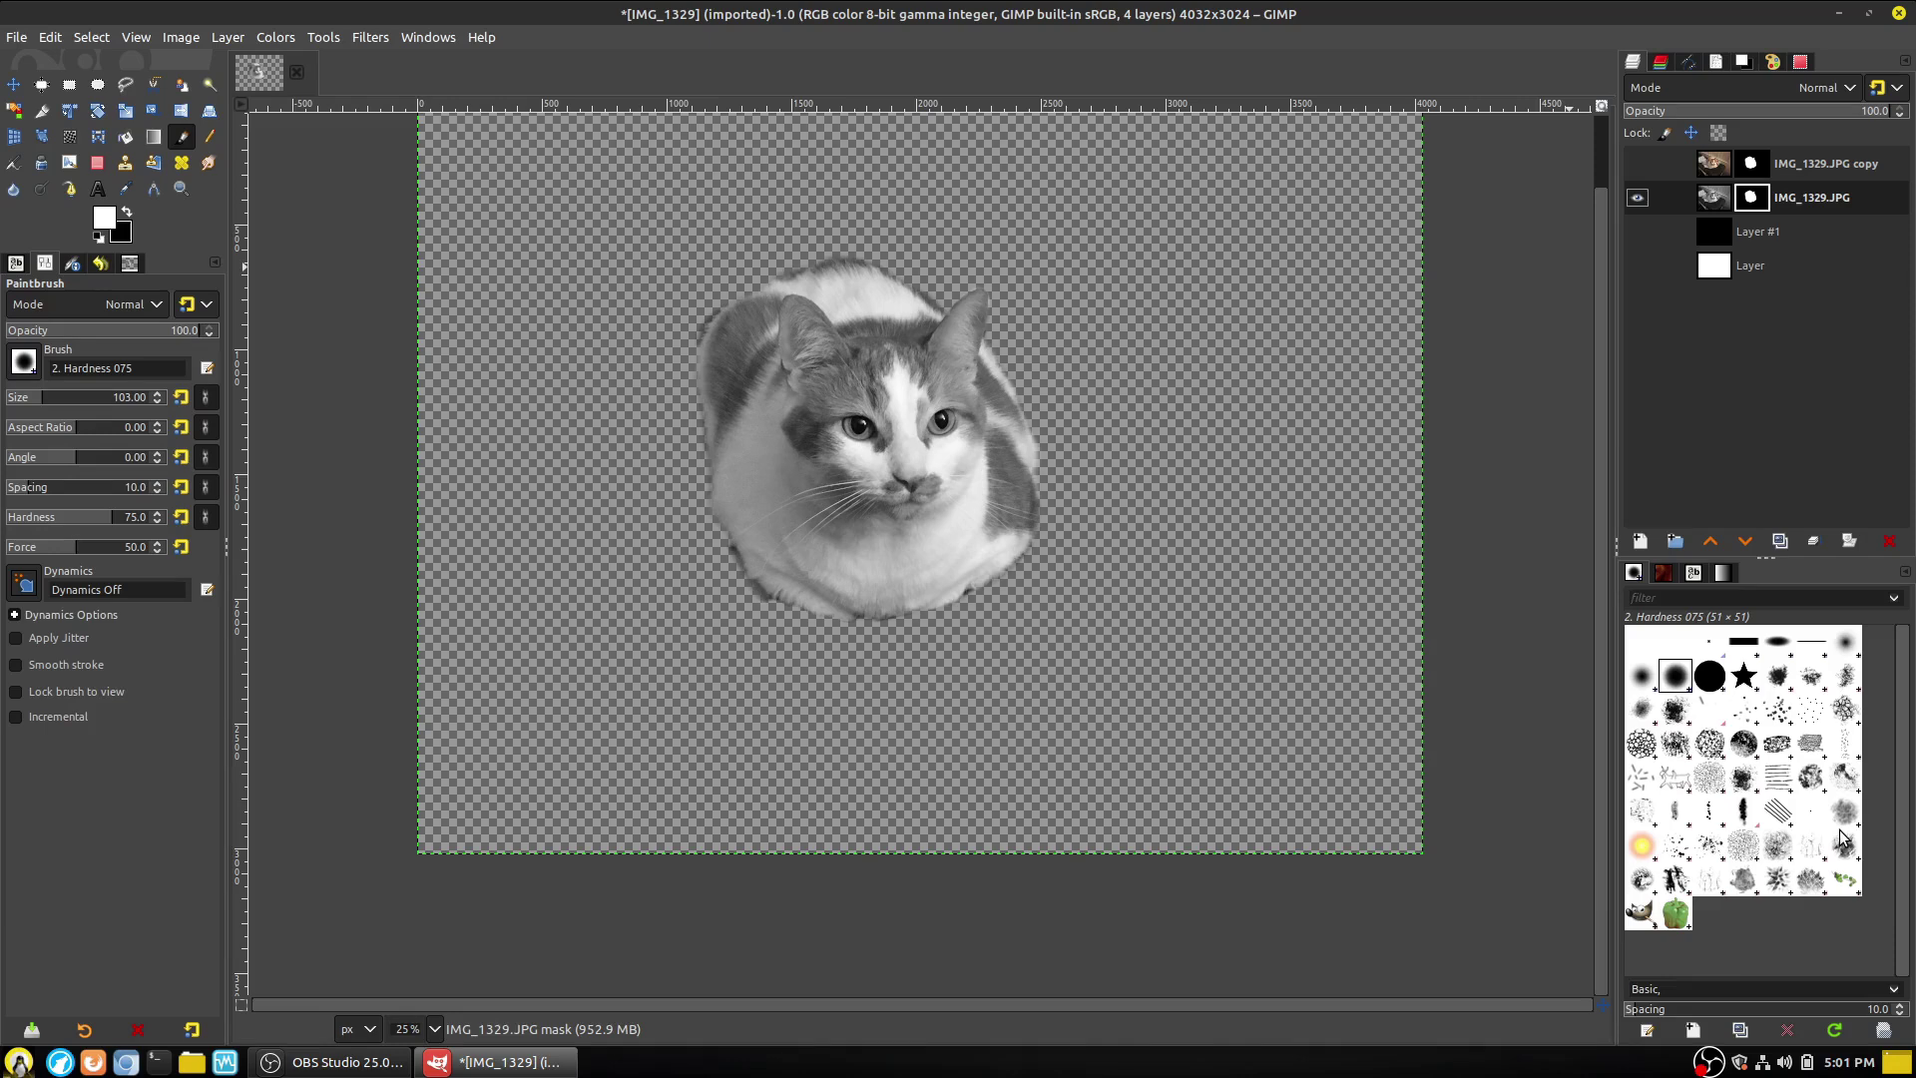
key("ctrl+z")
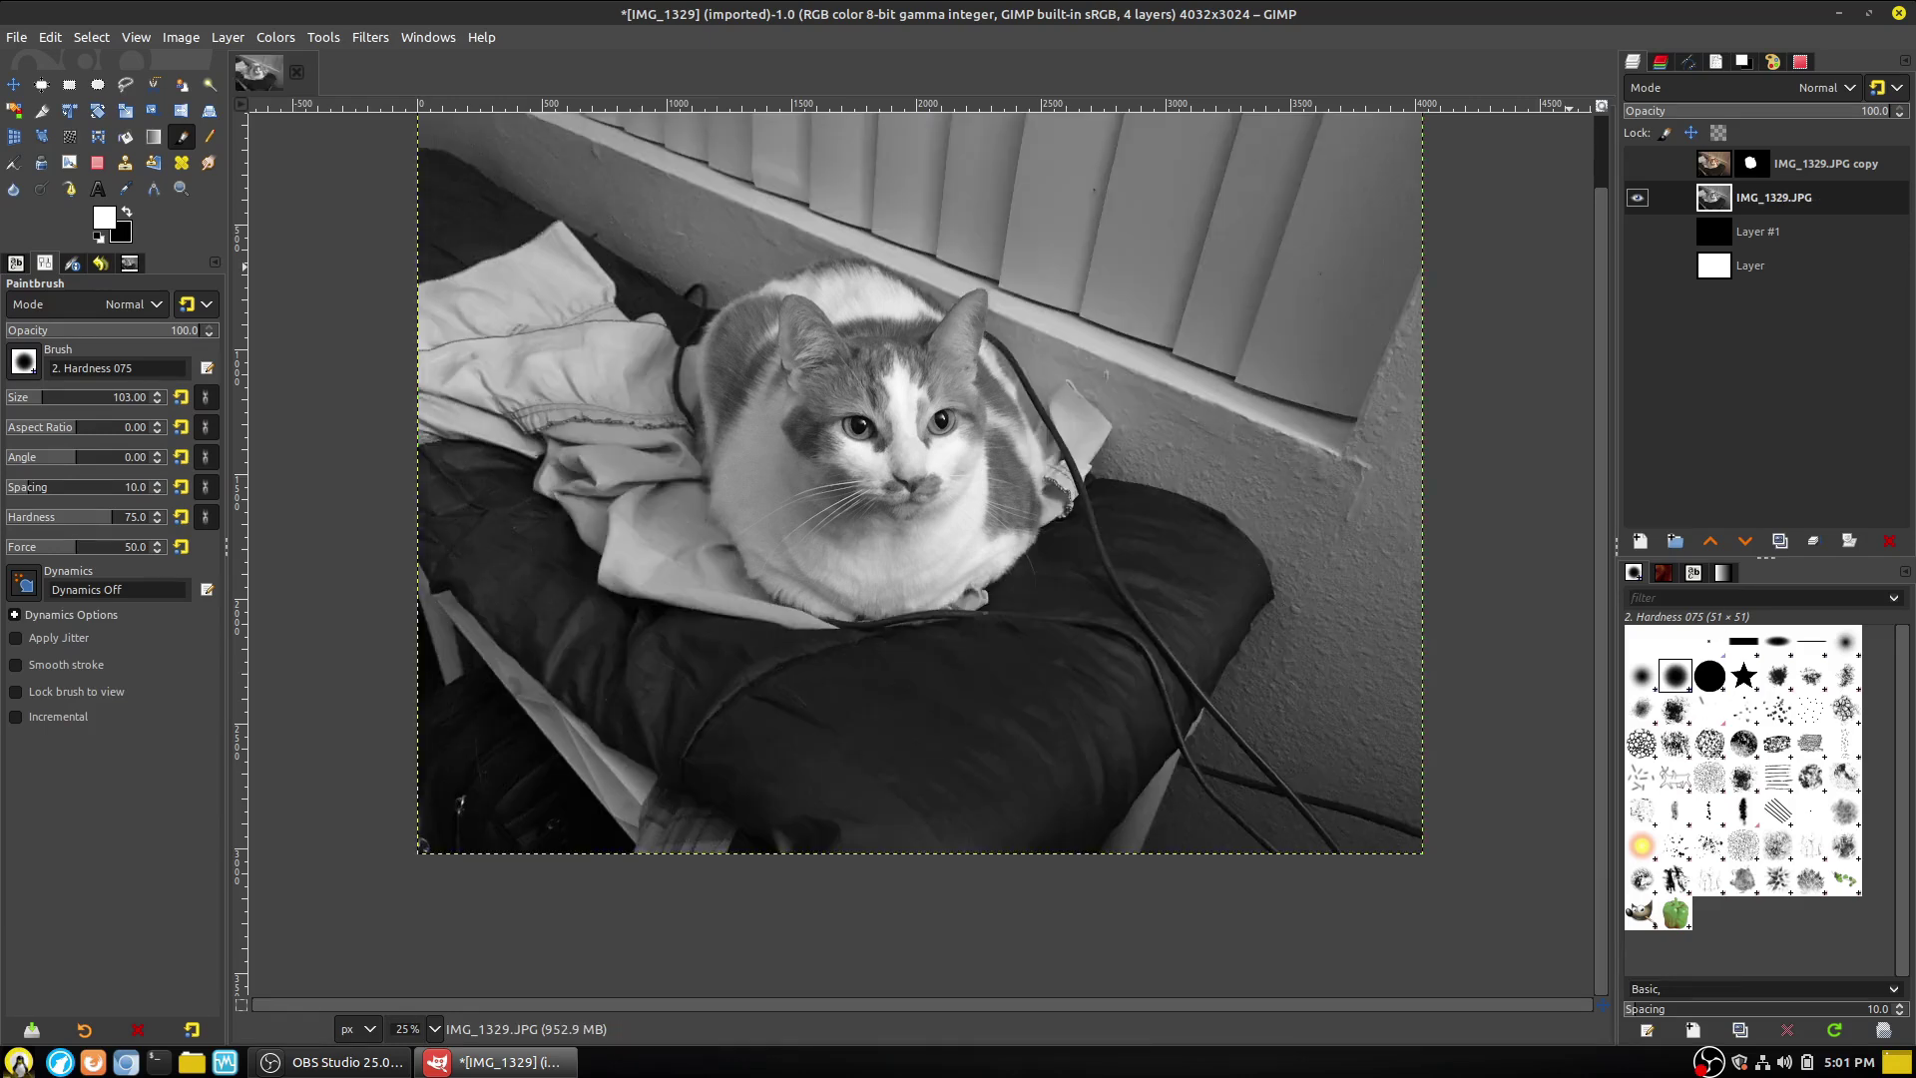
Drag external-content.duckduckgo.com.jpeg from Nemo's Desktop folder onto the canvas as a new layer.
scroll(1378, 427, "down", 1, "ctrl")
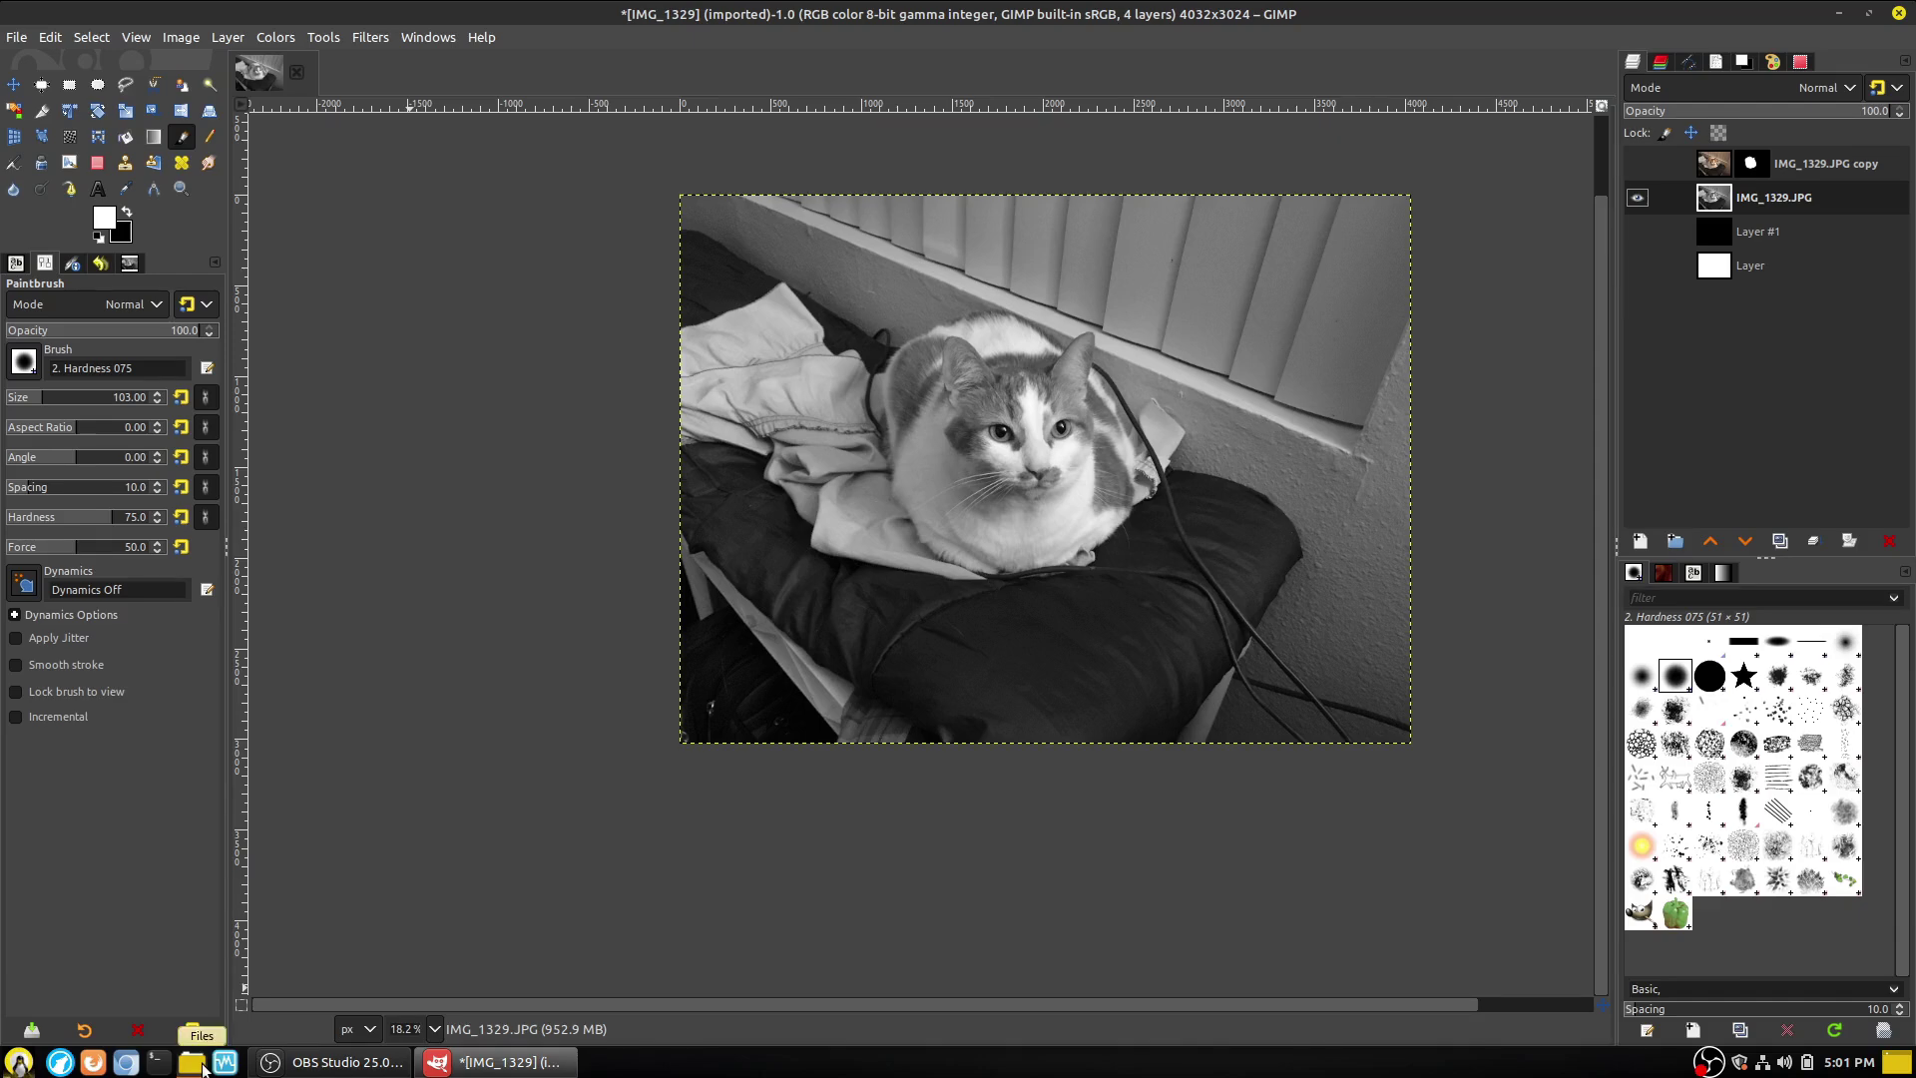
left_click(192, 1062)
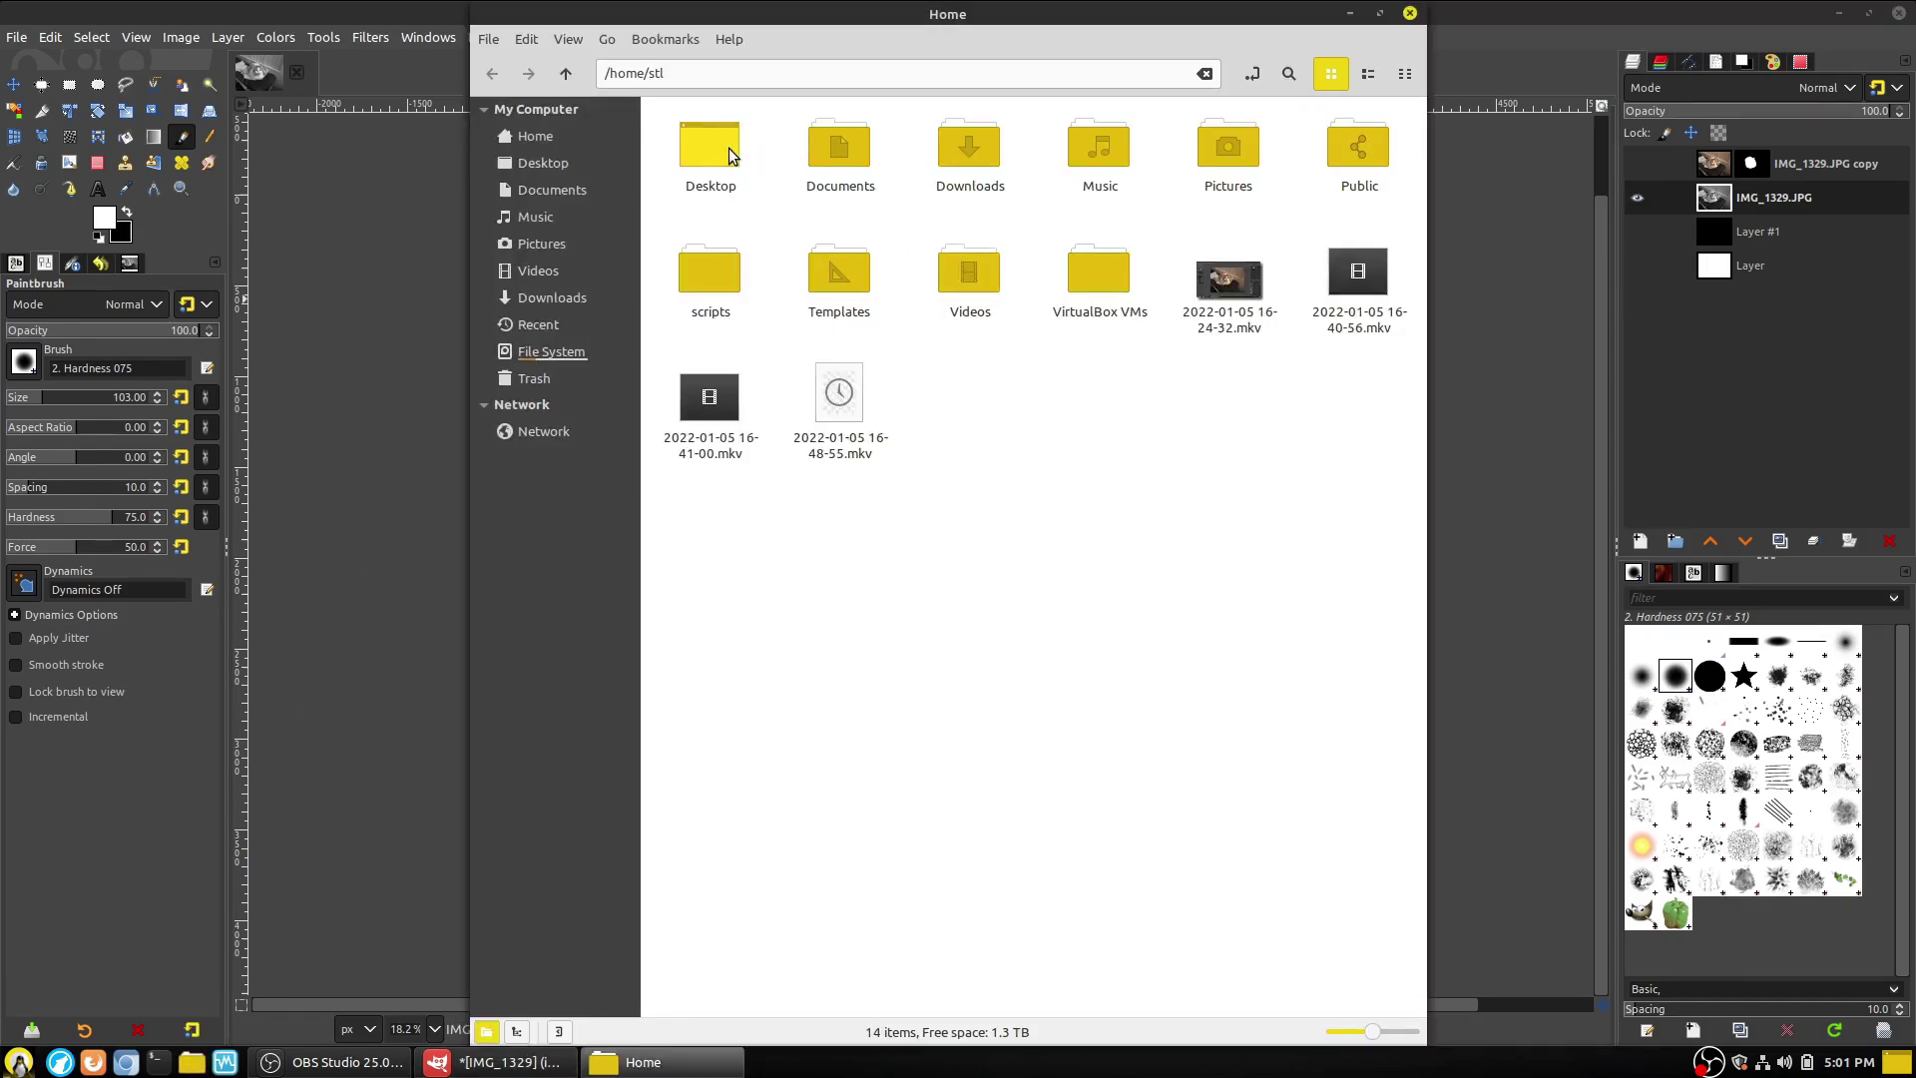
double_click(732, 155)
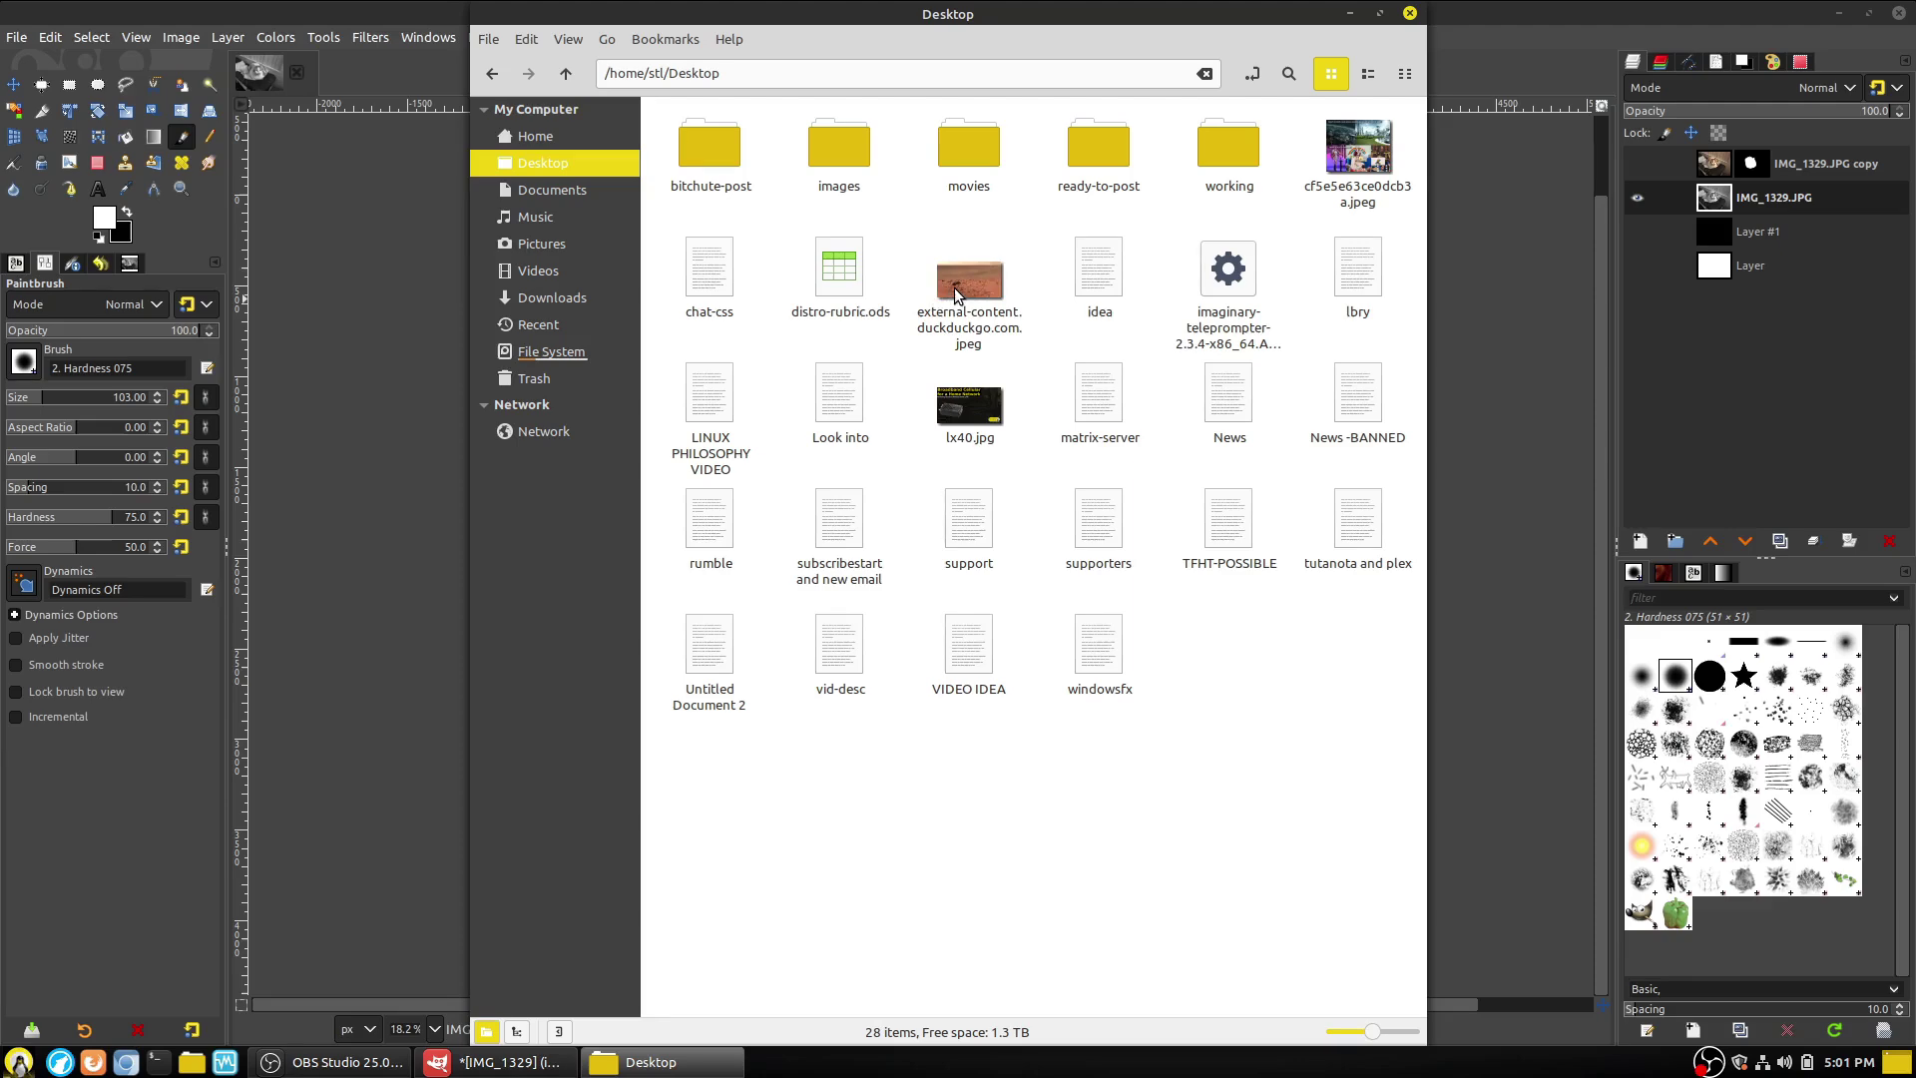
left_click_drag(955, 294, 359, 534)
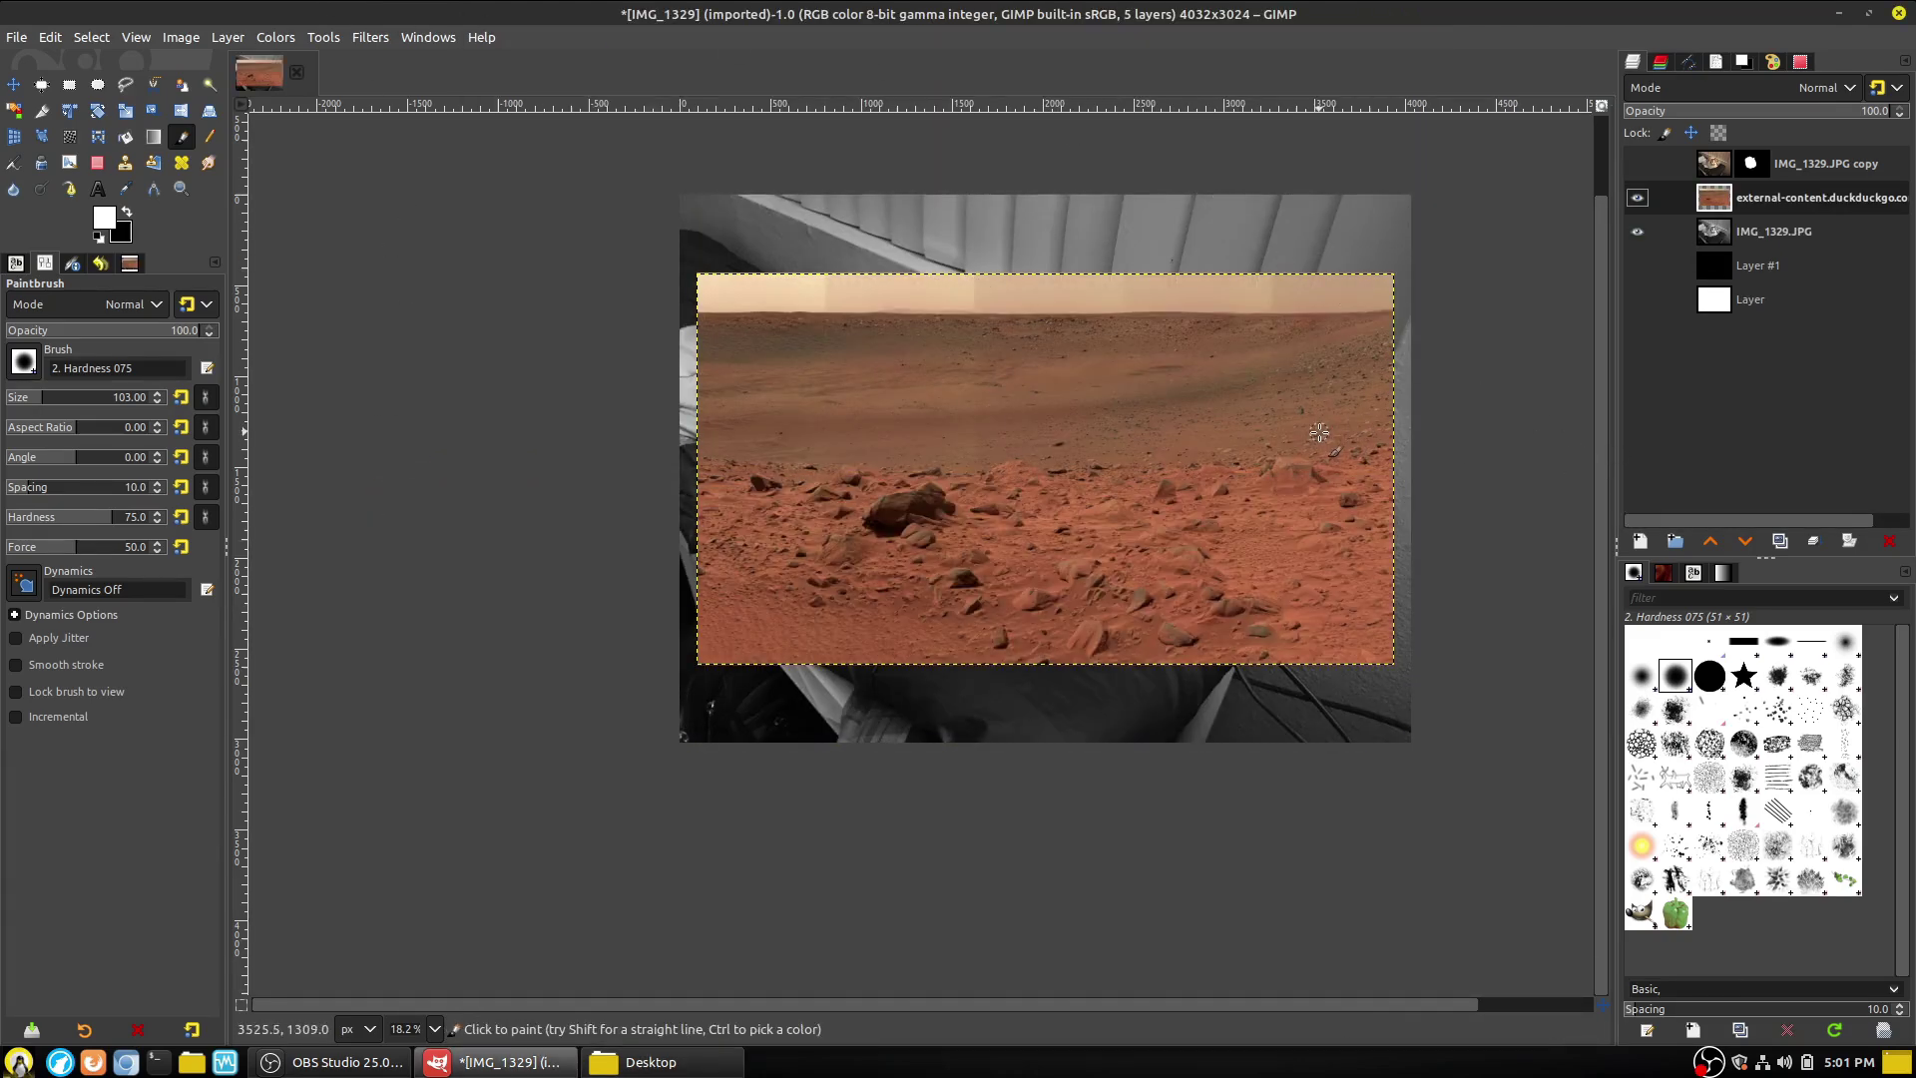
key("alt")
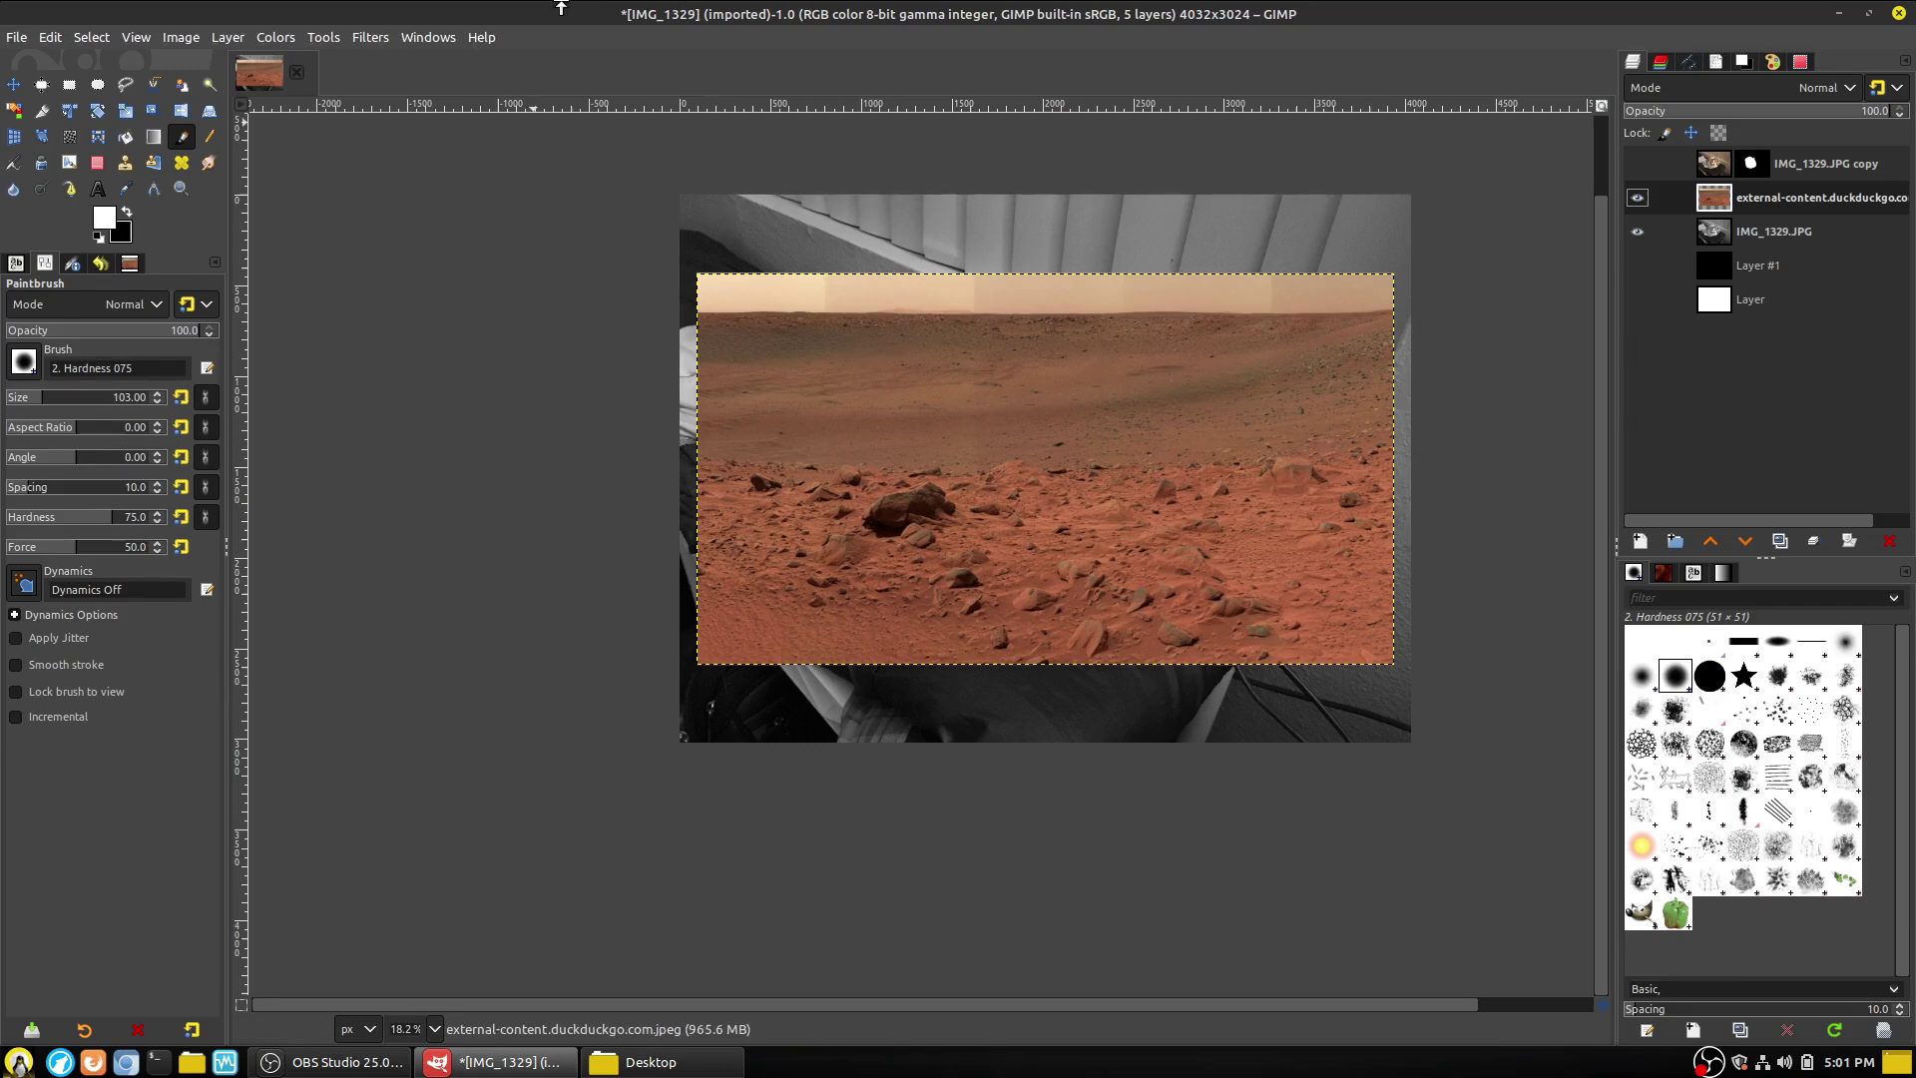
left_click(228, 38)
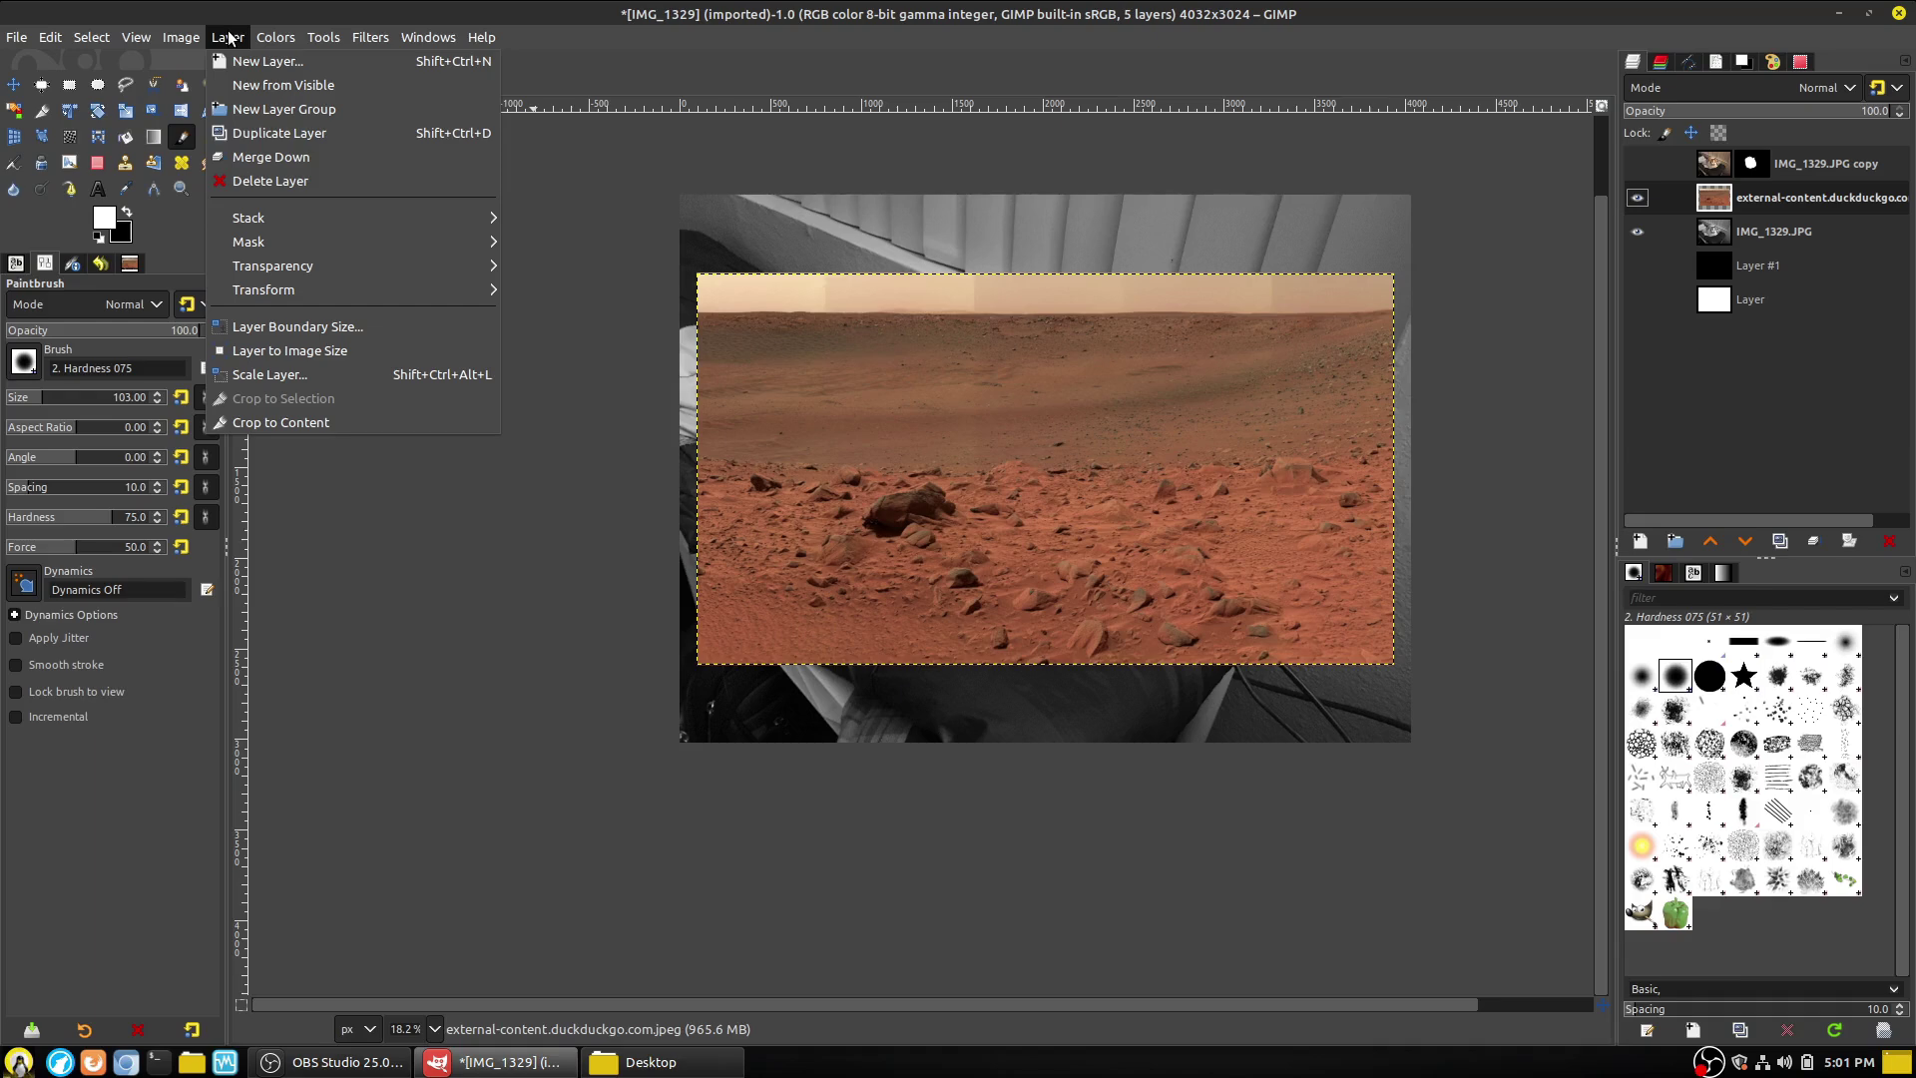
Scale the Mars landscape layer to a height of 3000 px.
left_click(293, 382)
left_click_drag(980, 419, 1722, 499)
key("Tab")
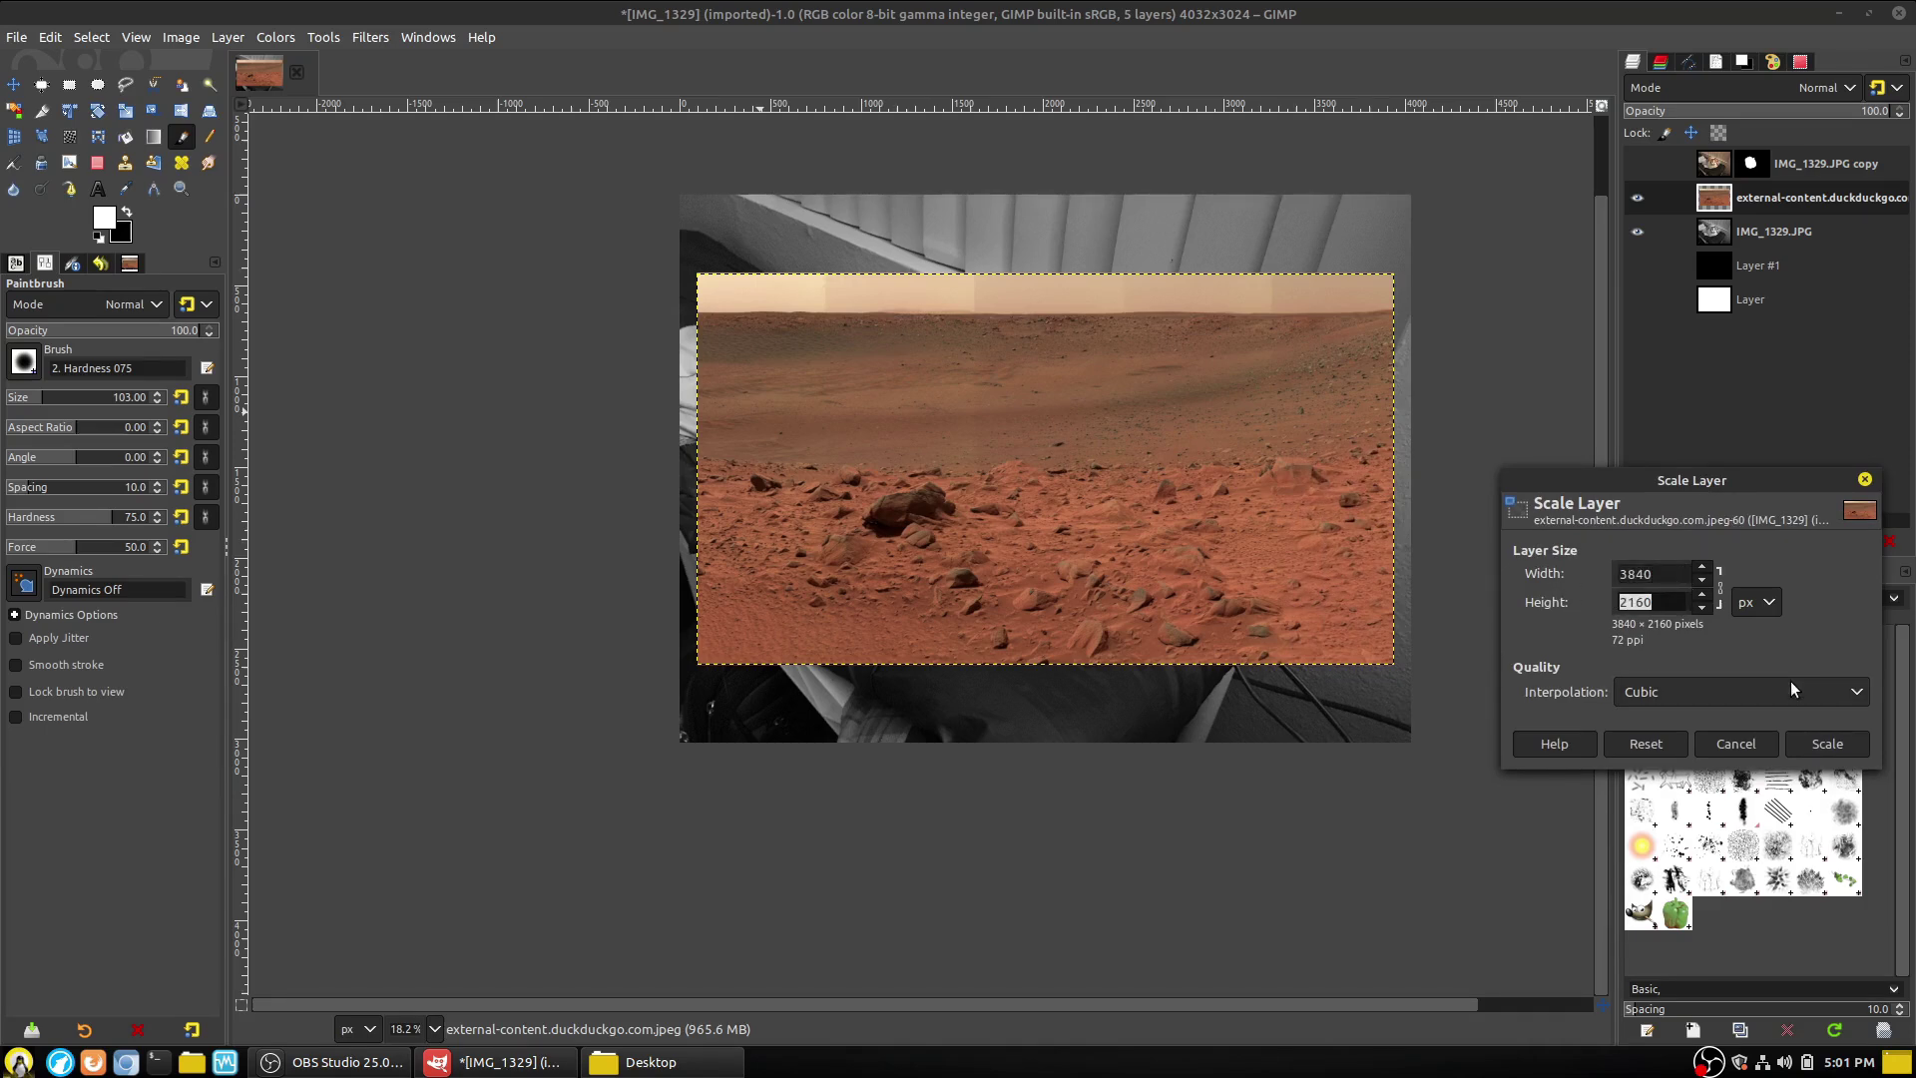
type("3000")
key("Tab")
left_click(1826, 744)
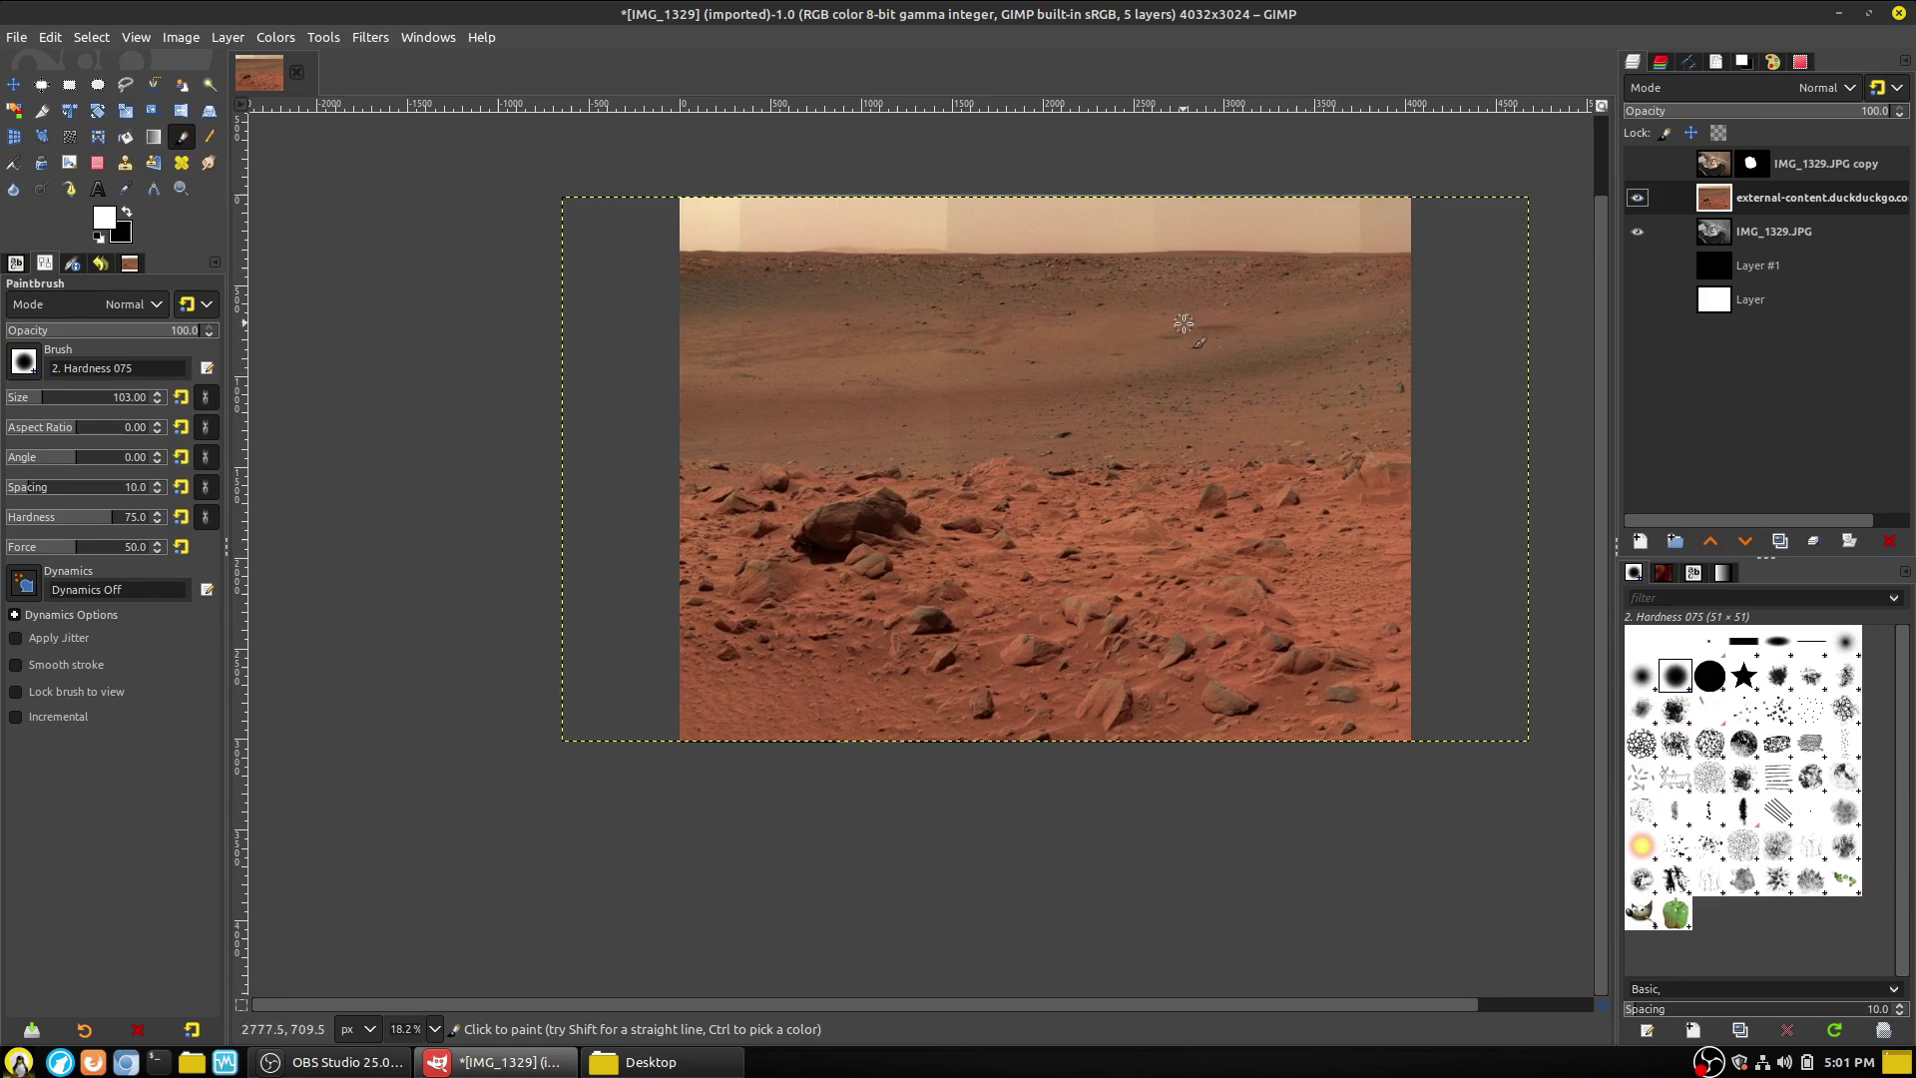
Rescale the Mars layer to 5511x3100 and move it below IMG_1329.JPG.
key("alt+l")
key("s")
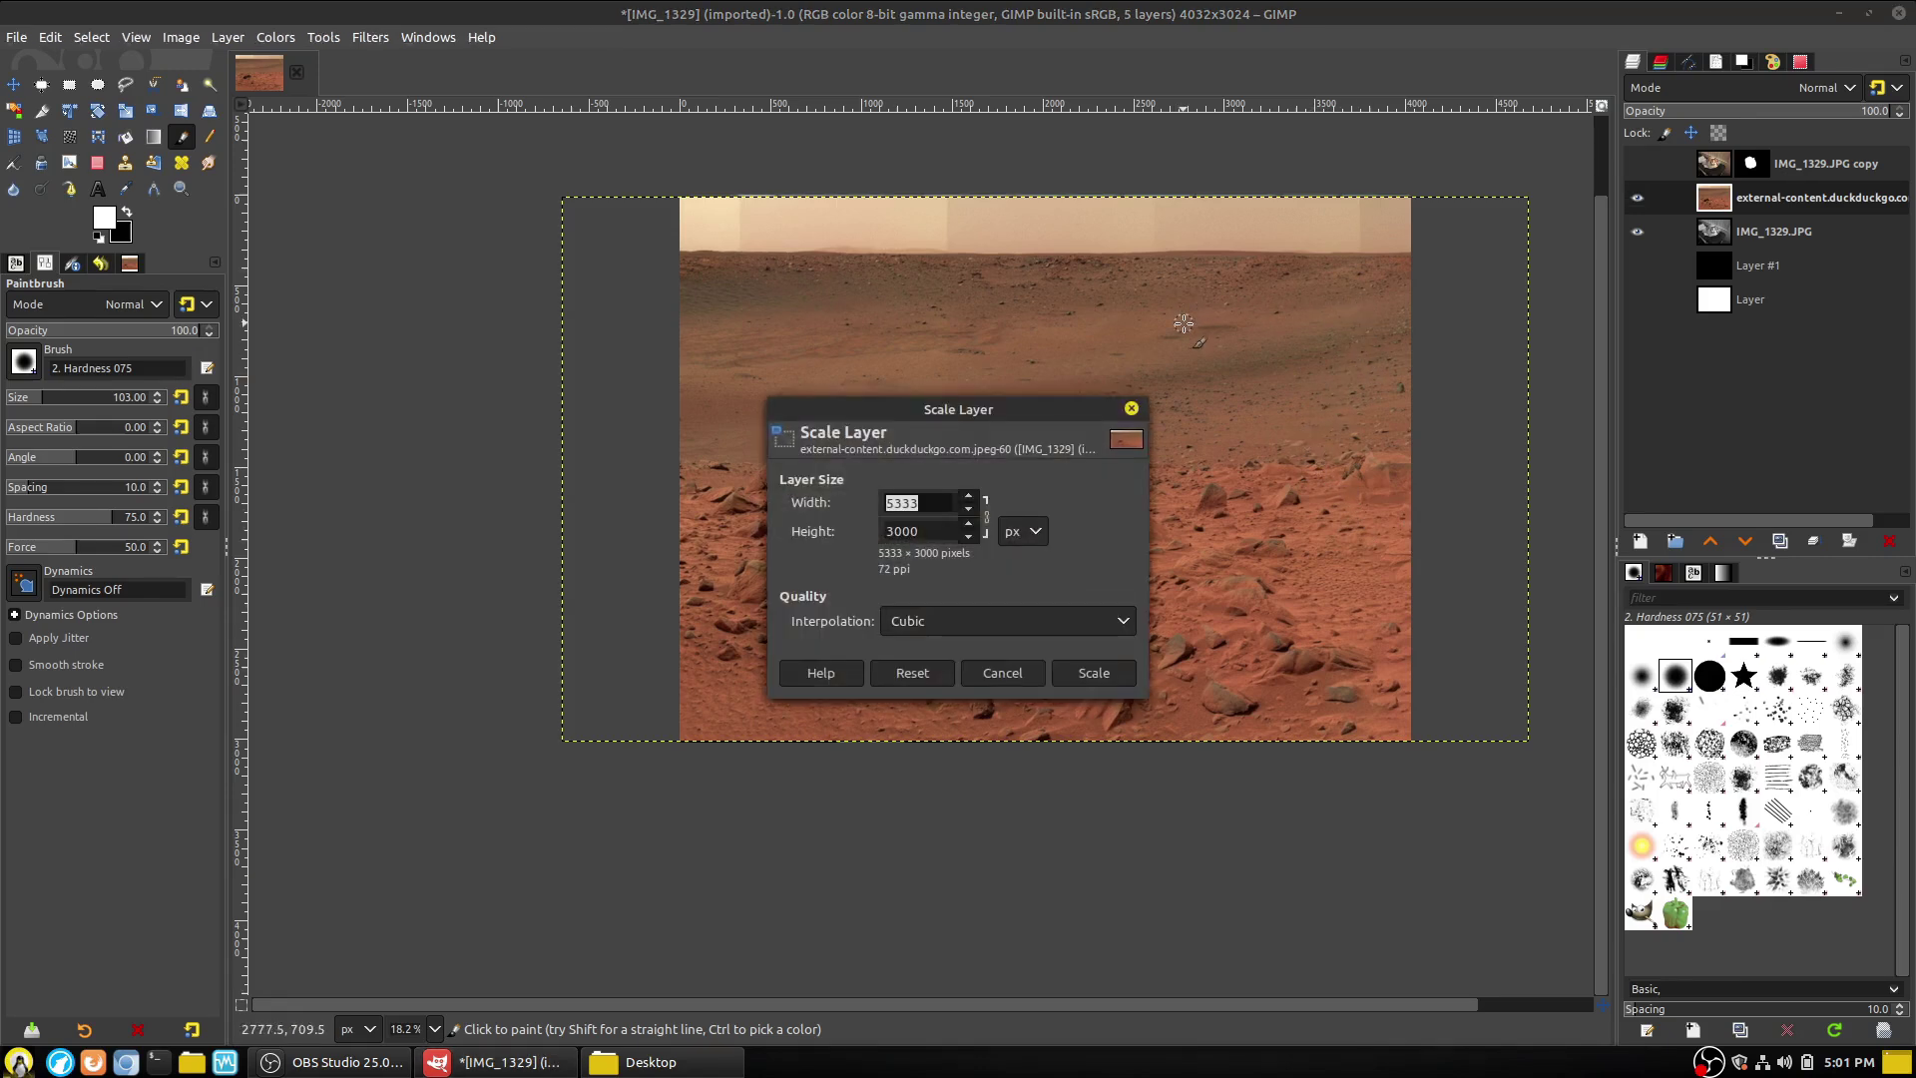
key("Tab")
type("310")
key("Tab")
left_click(1093, 672)
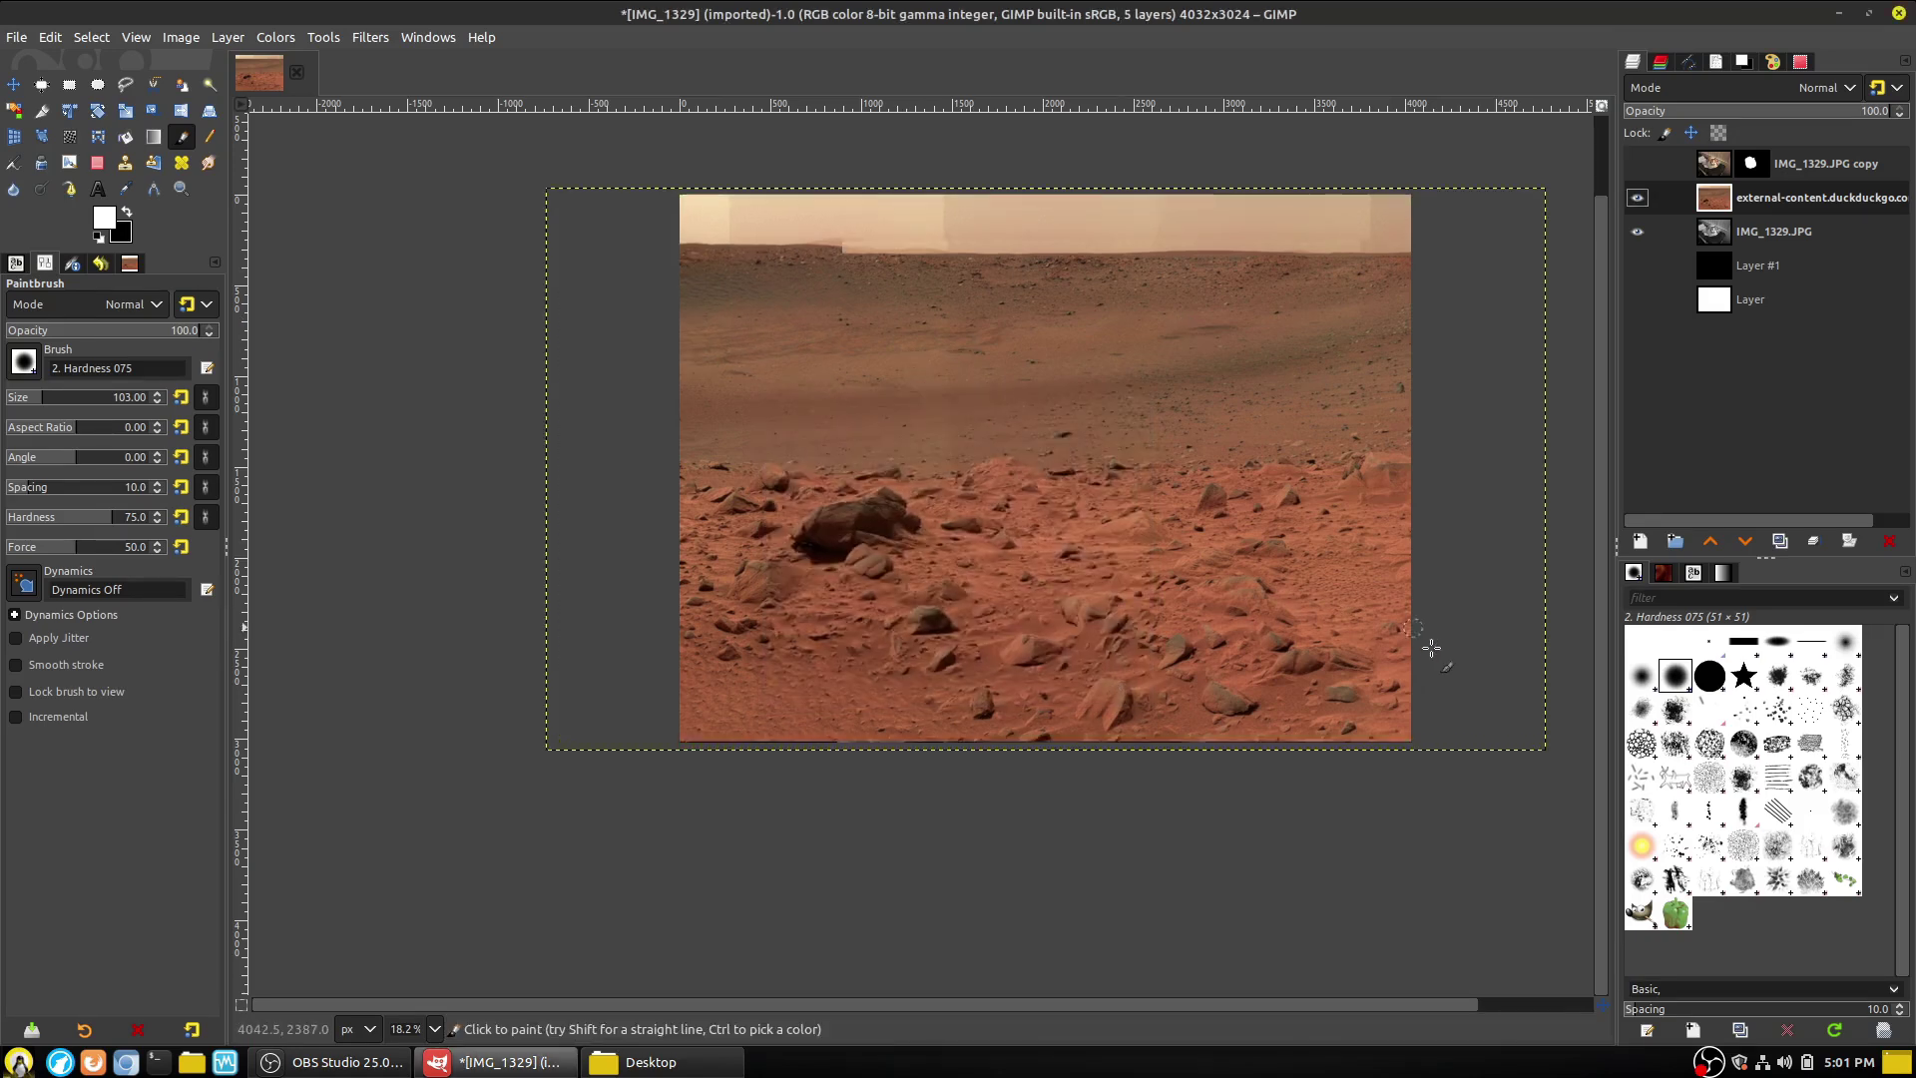
left_click_drag(1746, 222, 1752, 259)
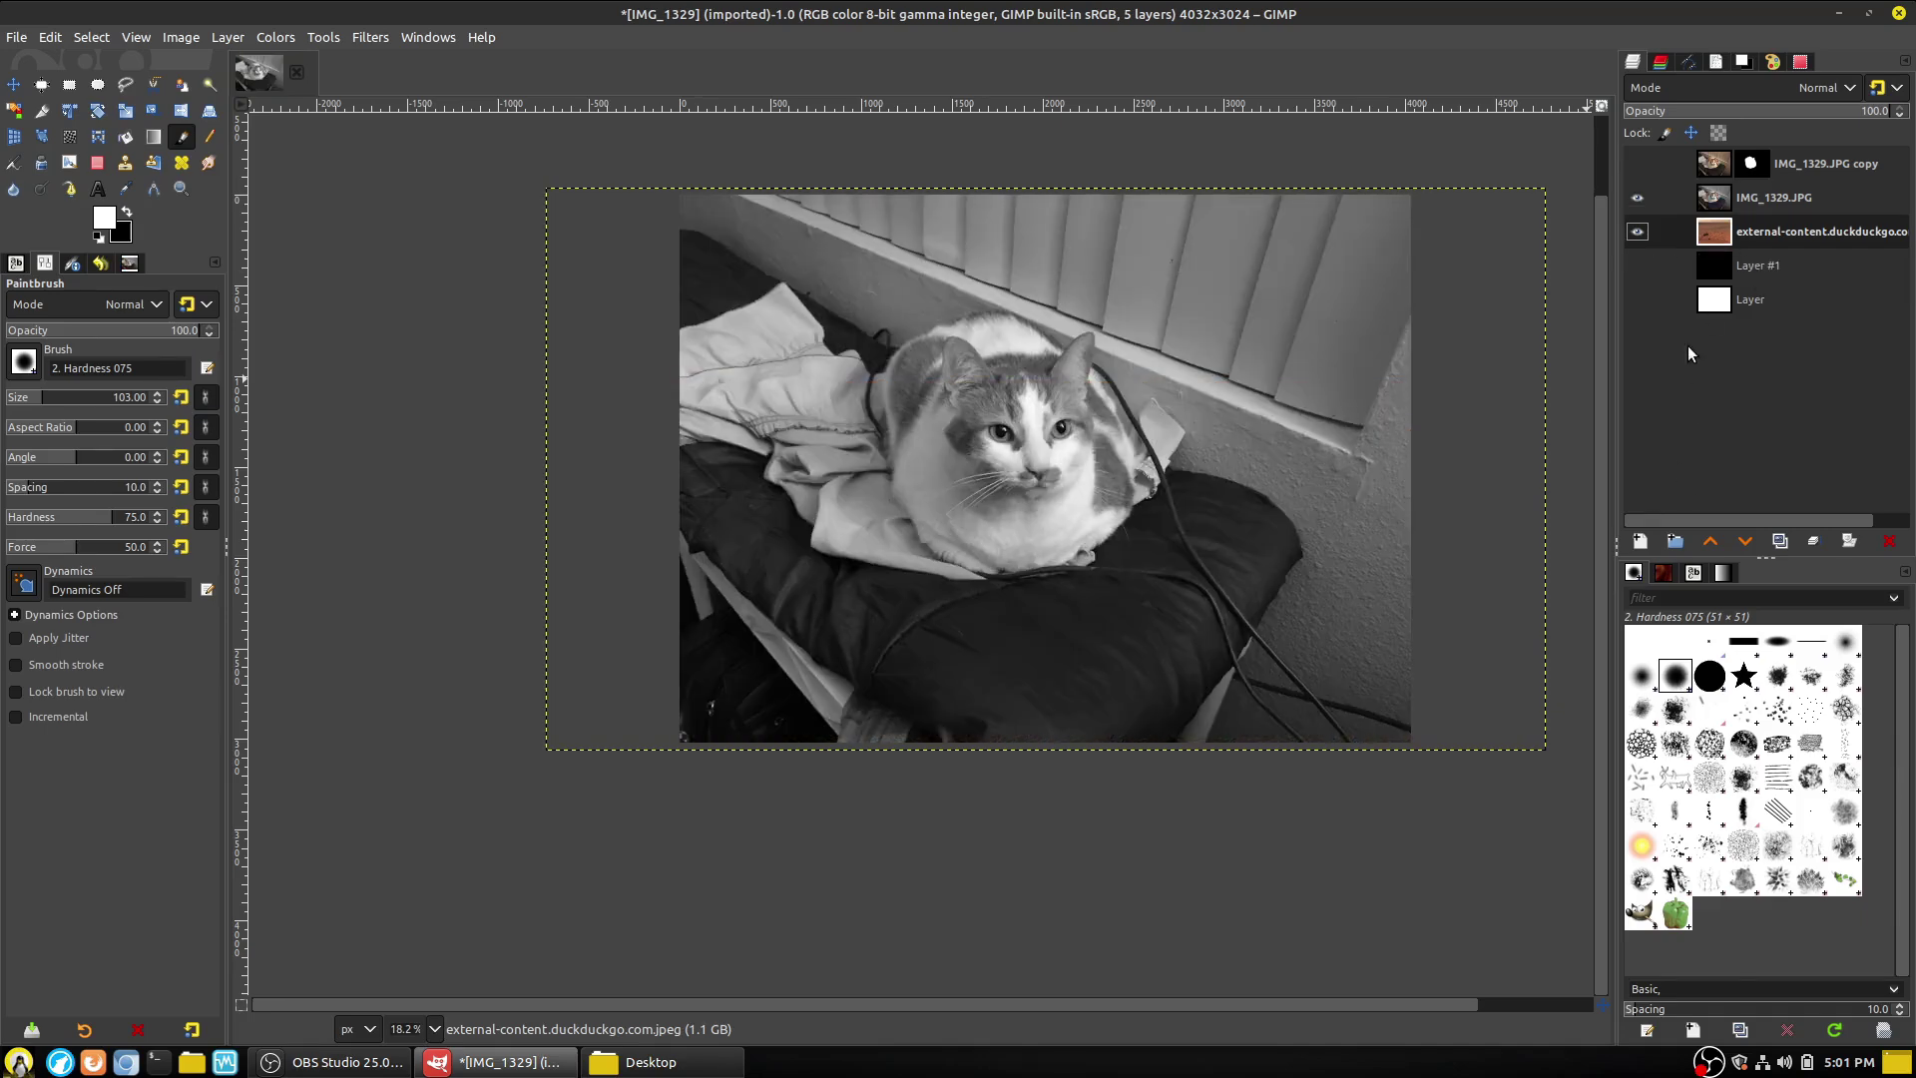
Delete the copy layer's mask, then hide IMG_1329.JPG and show the colour copy.
left_click(1758, 162)
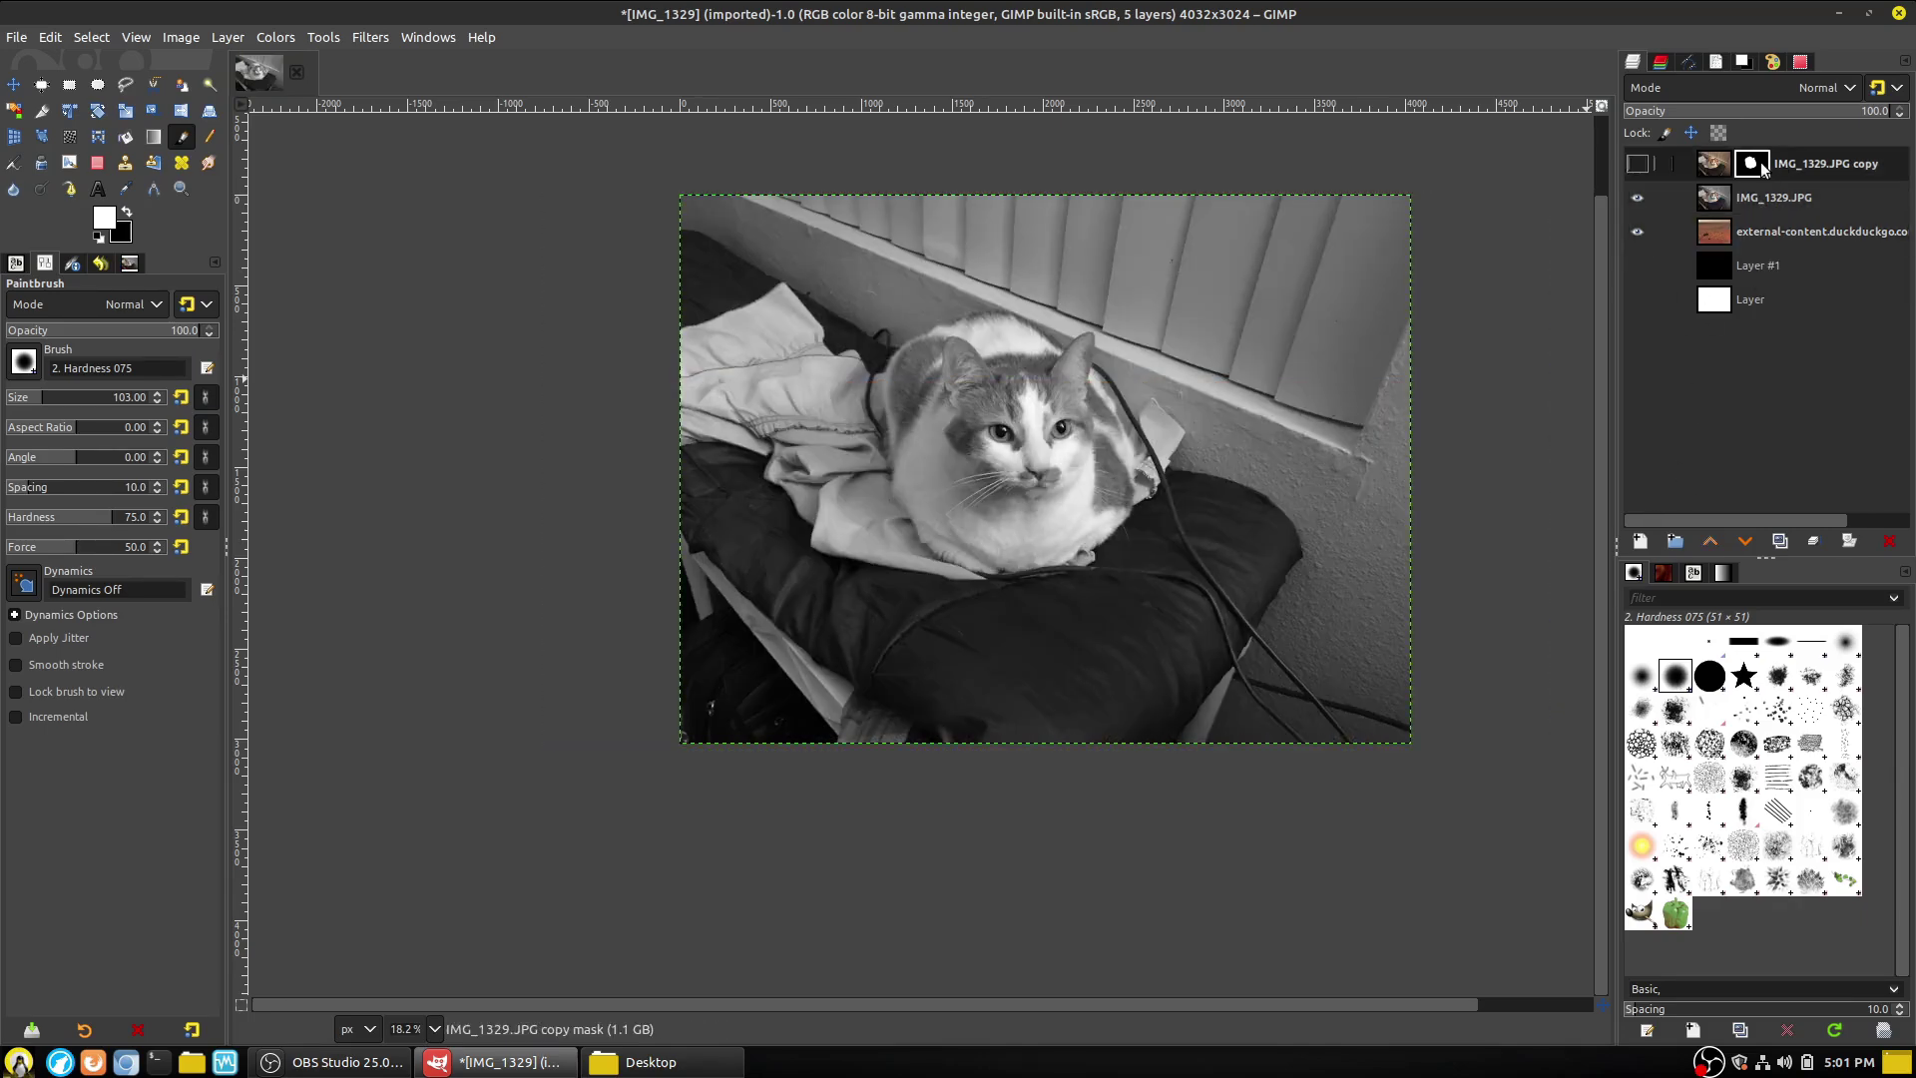
right_click(1760, 163)
left_click(1667, 429)
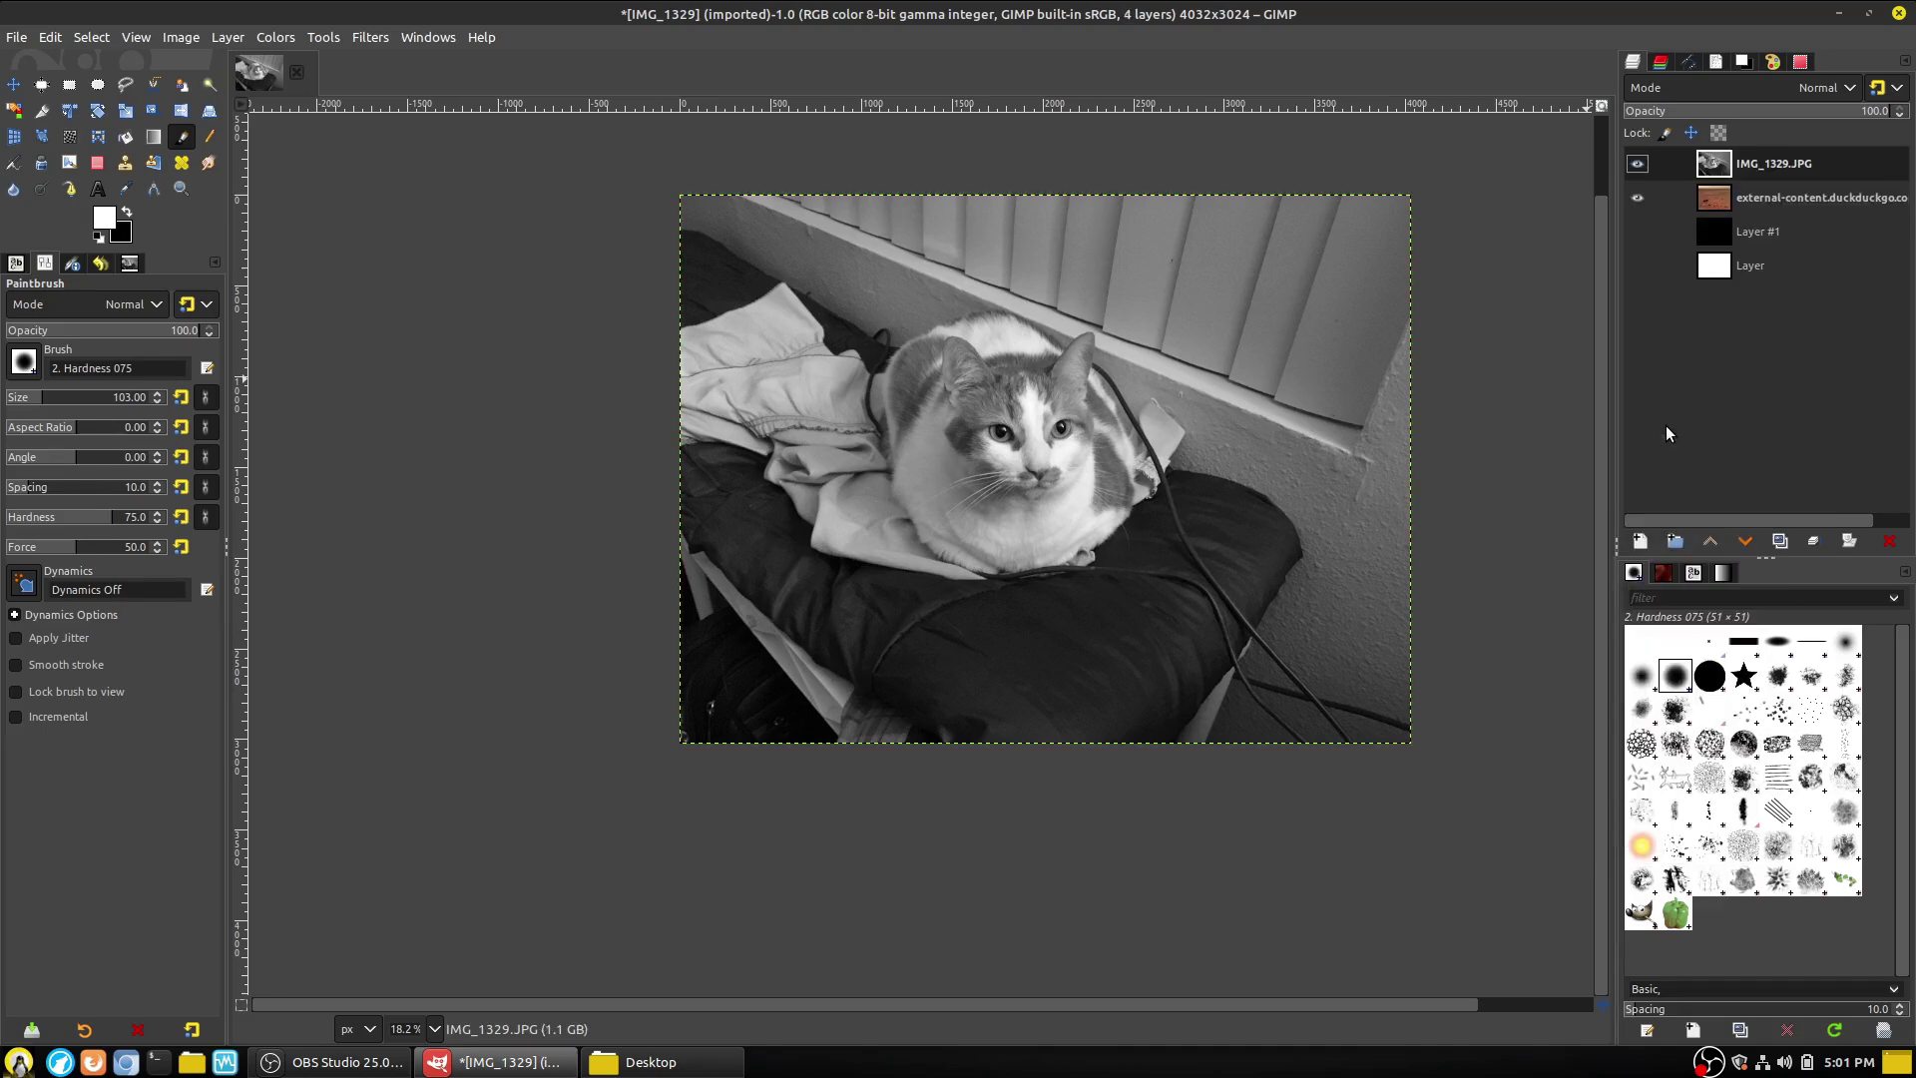
key("ctrl+z")
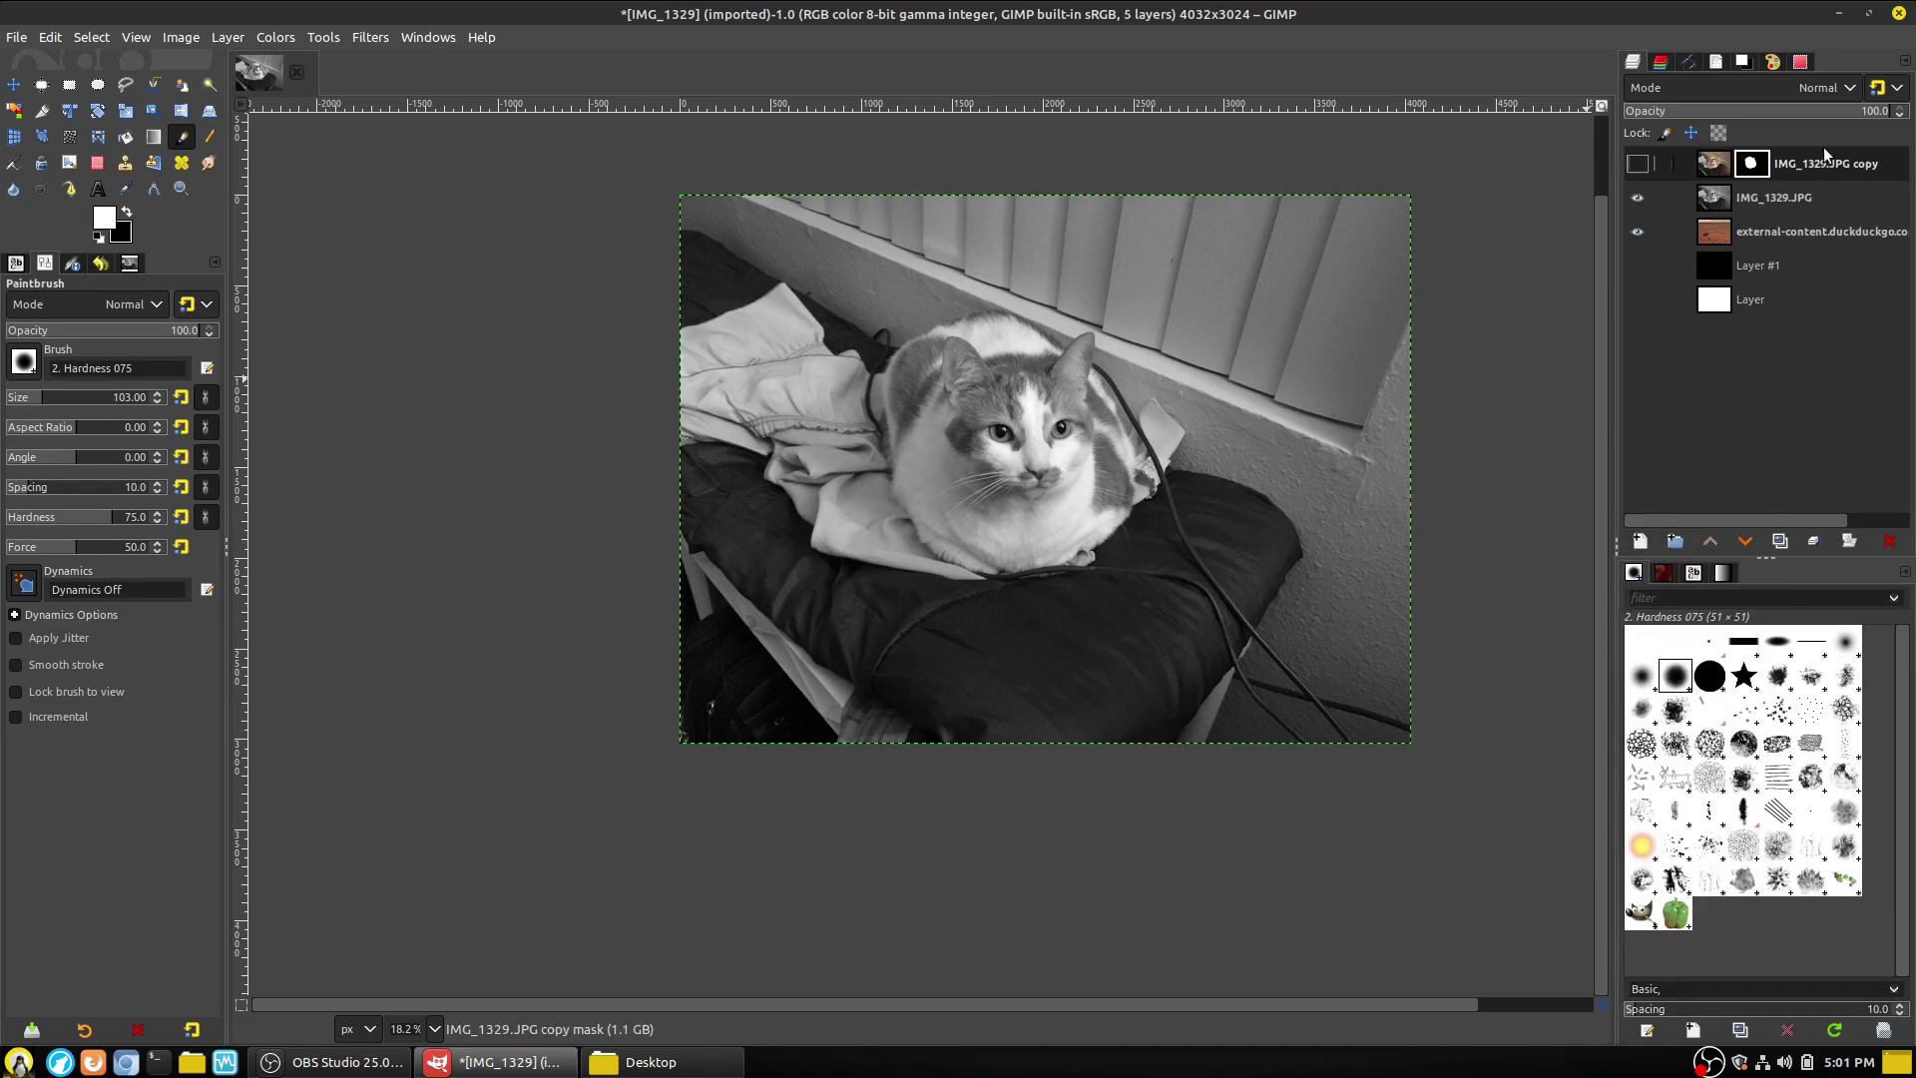
right_click(1763, 167)
left_click(1687, 593)
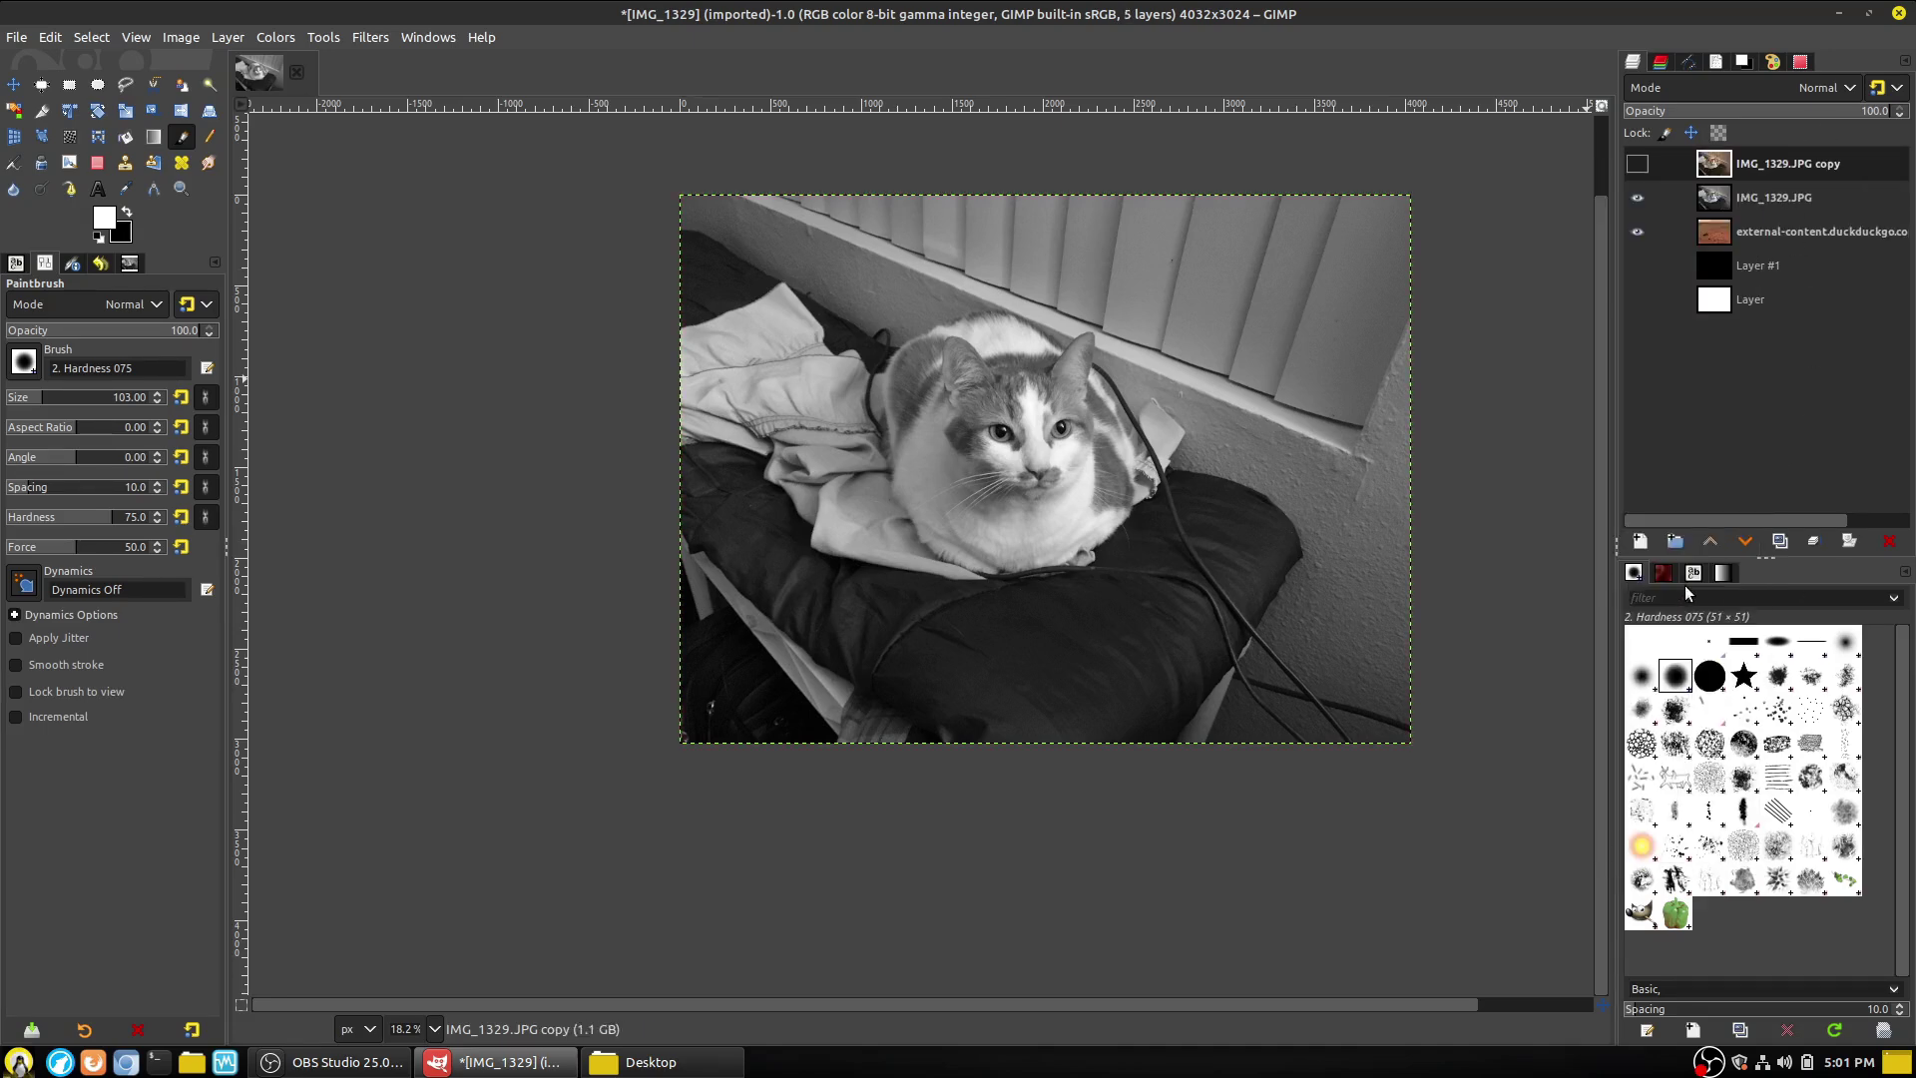
left_click(1637, 198)
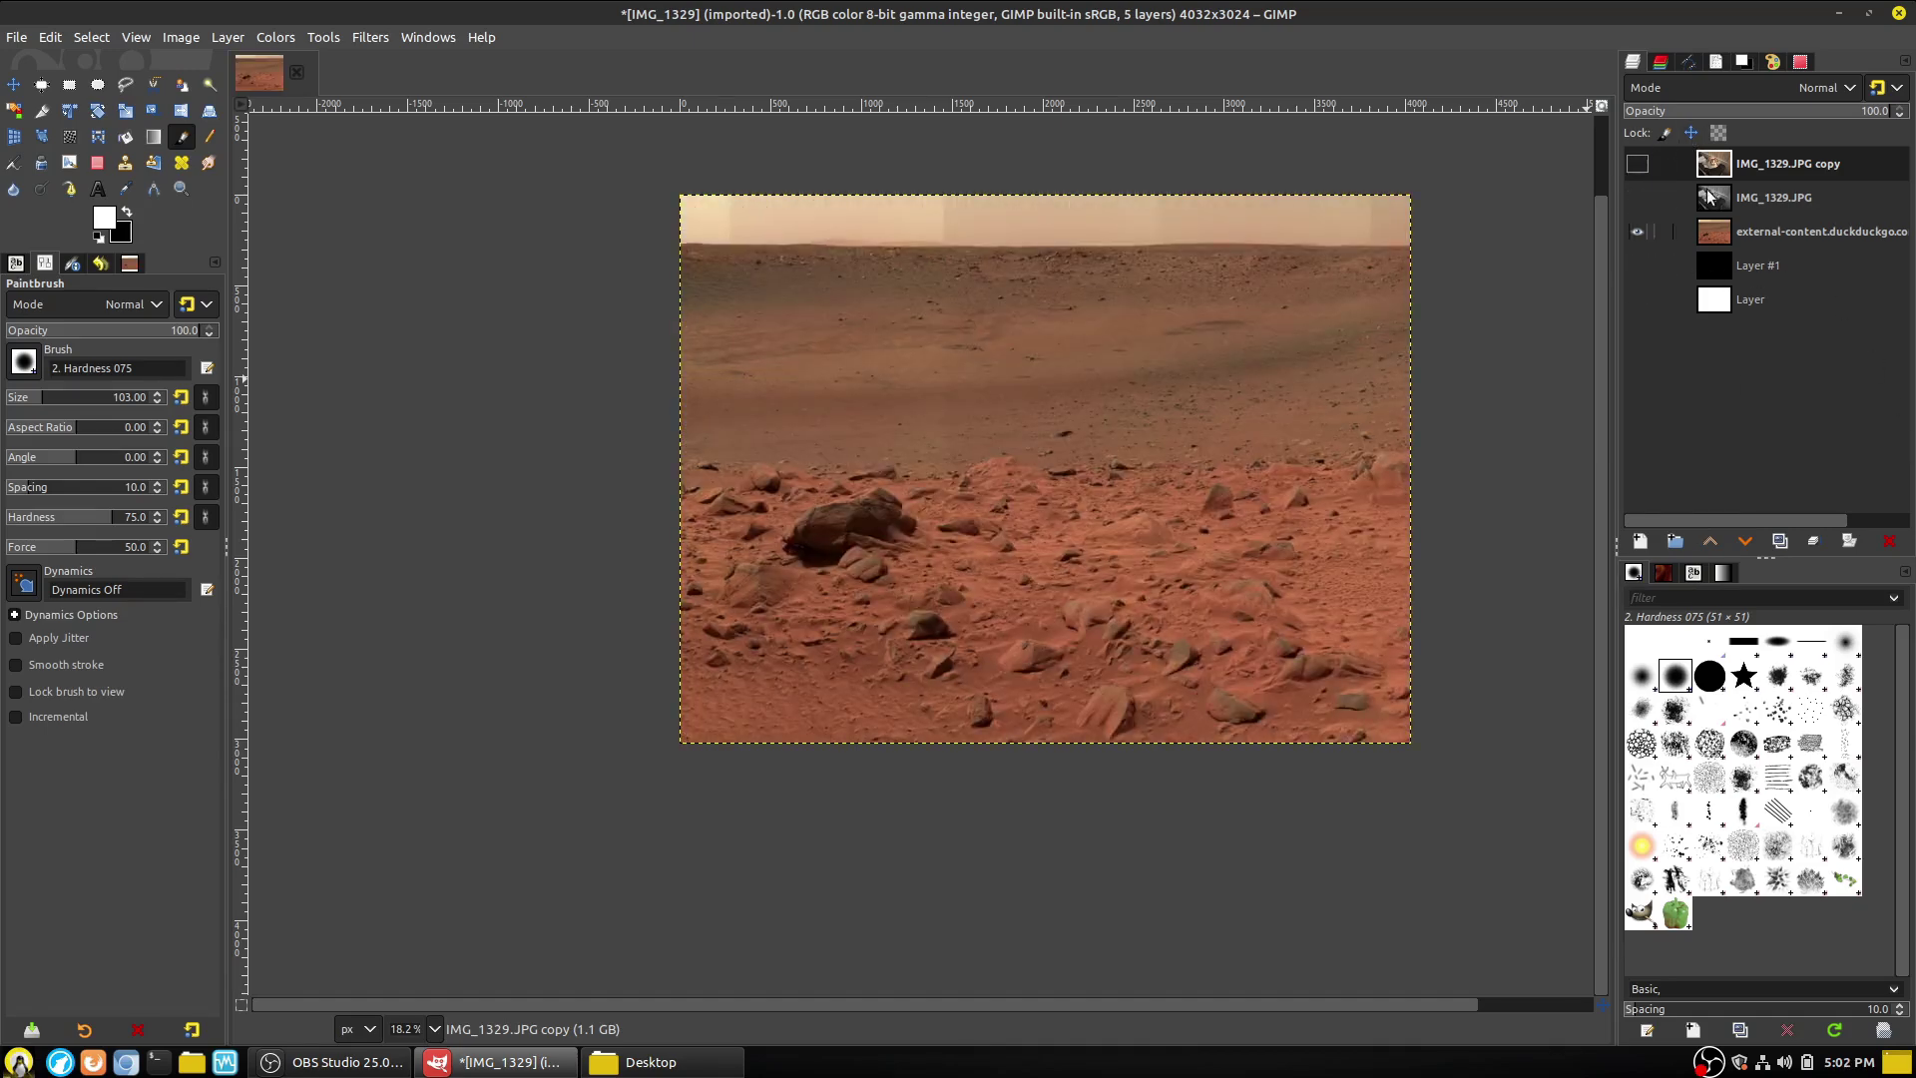
left_click(1637, 163)
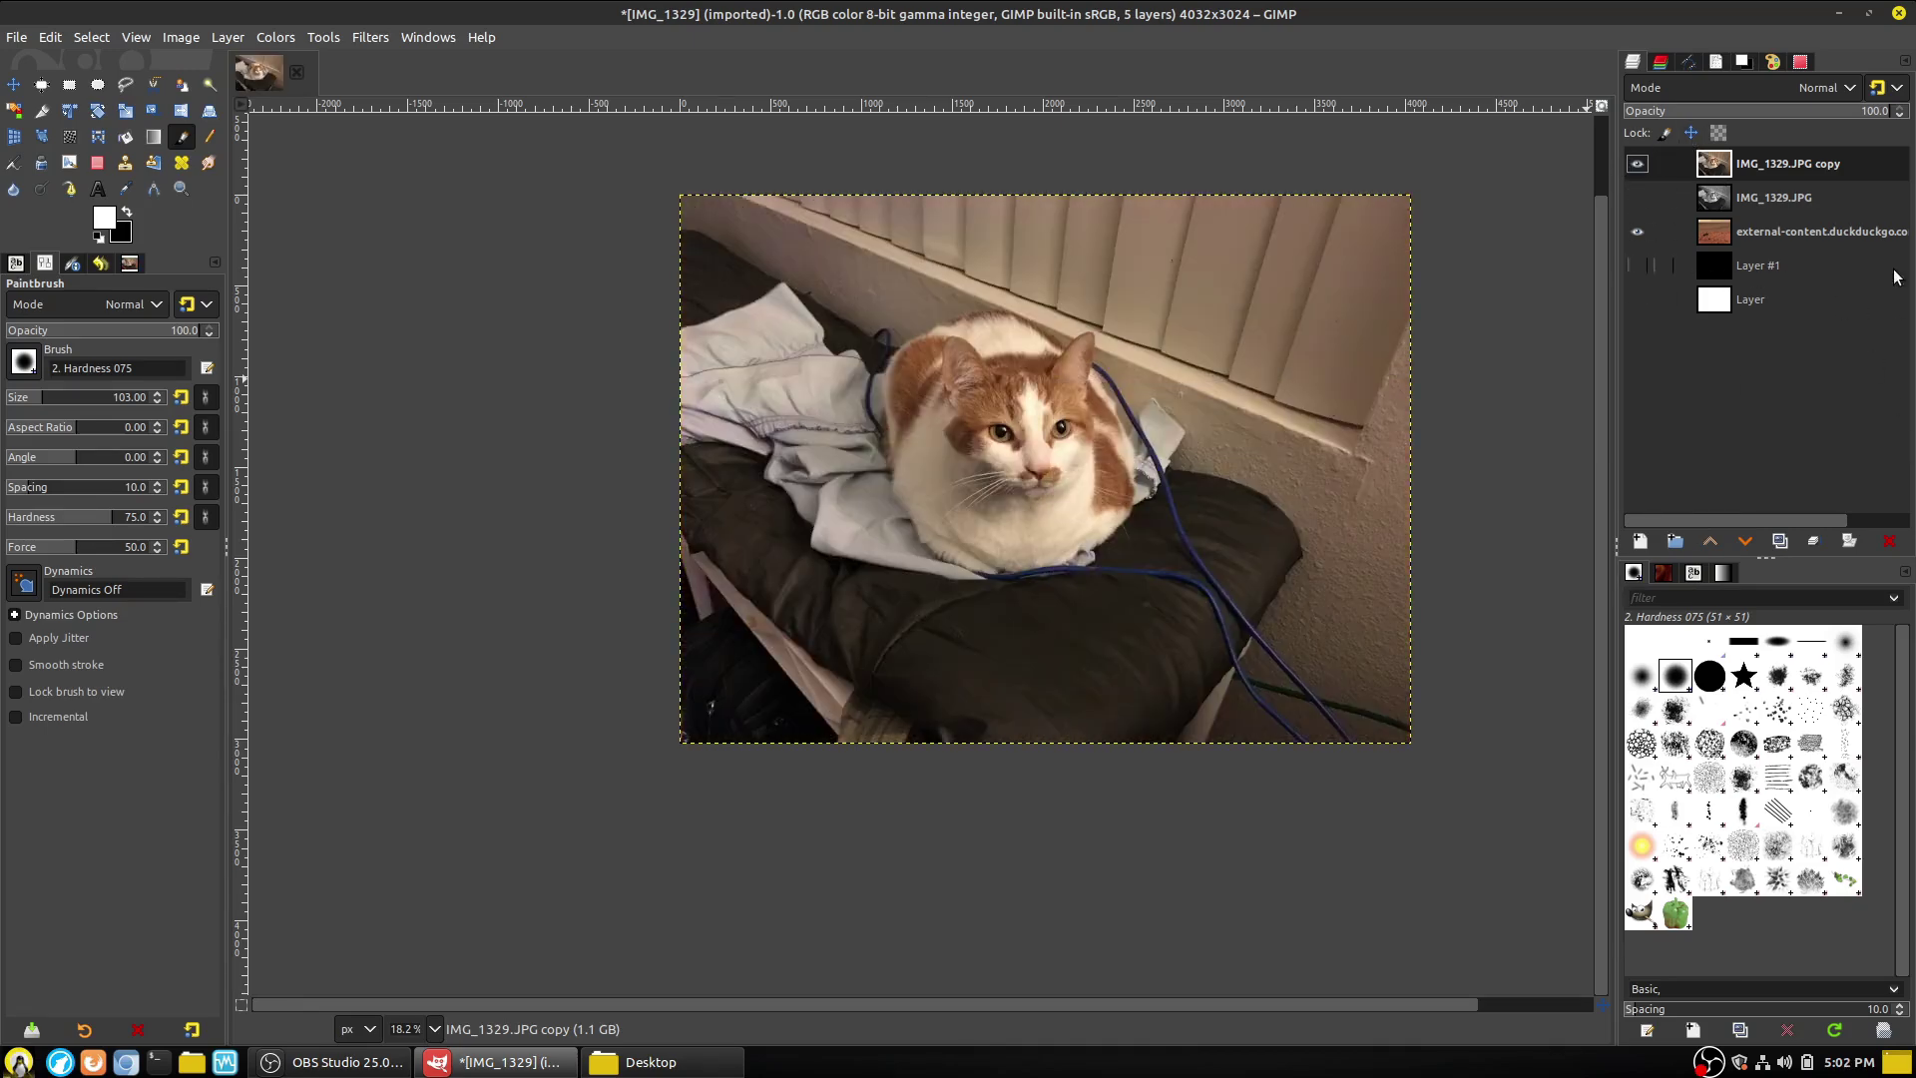
Add a layer mask to the cat copy layer from the Selection Mask copy channel.
right_click(1771, 167)
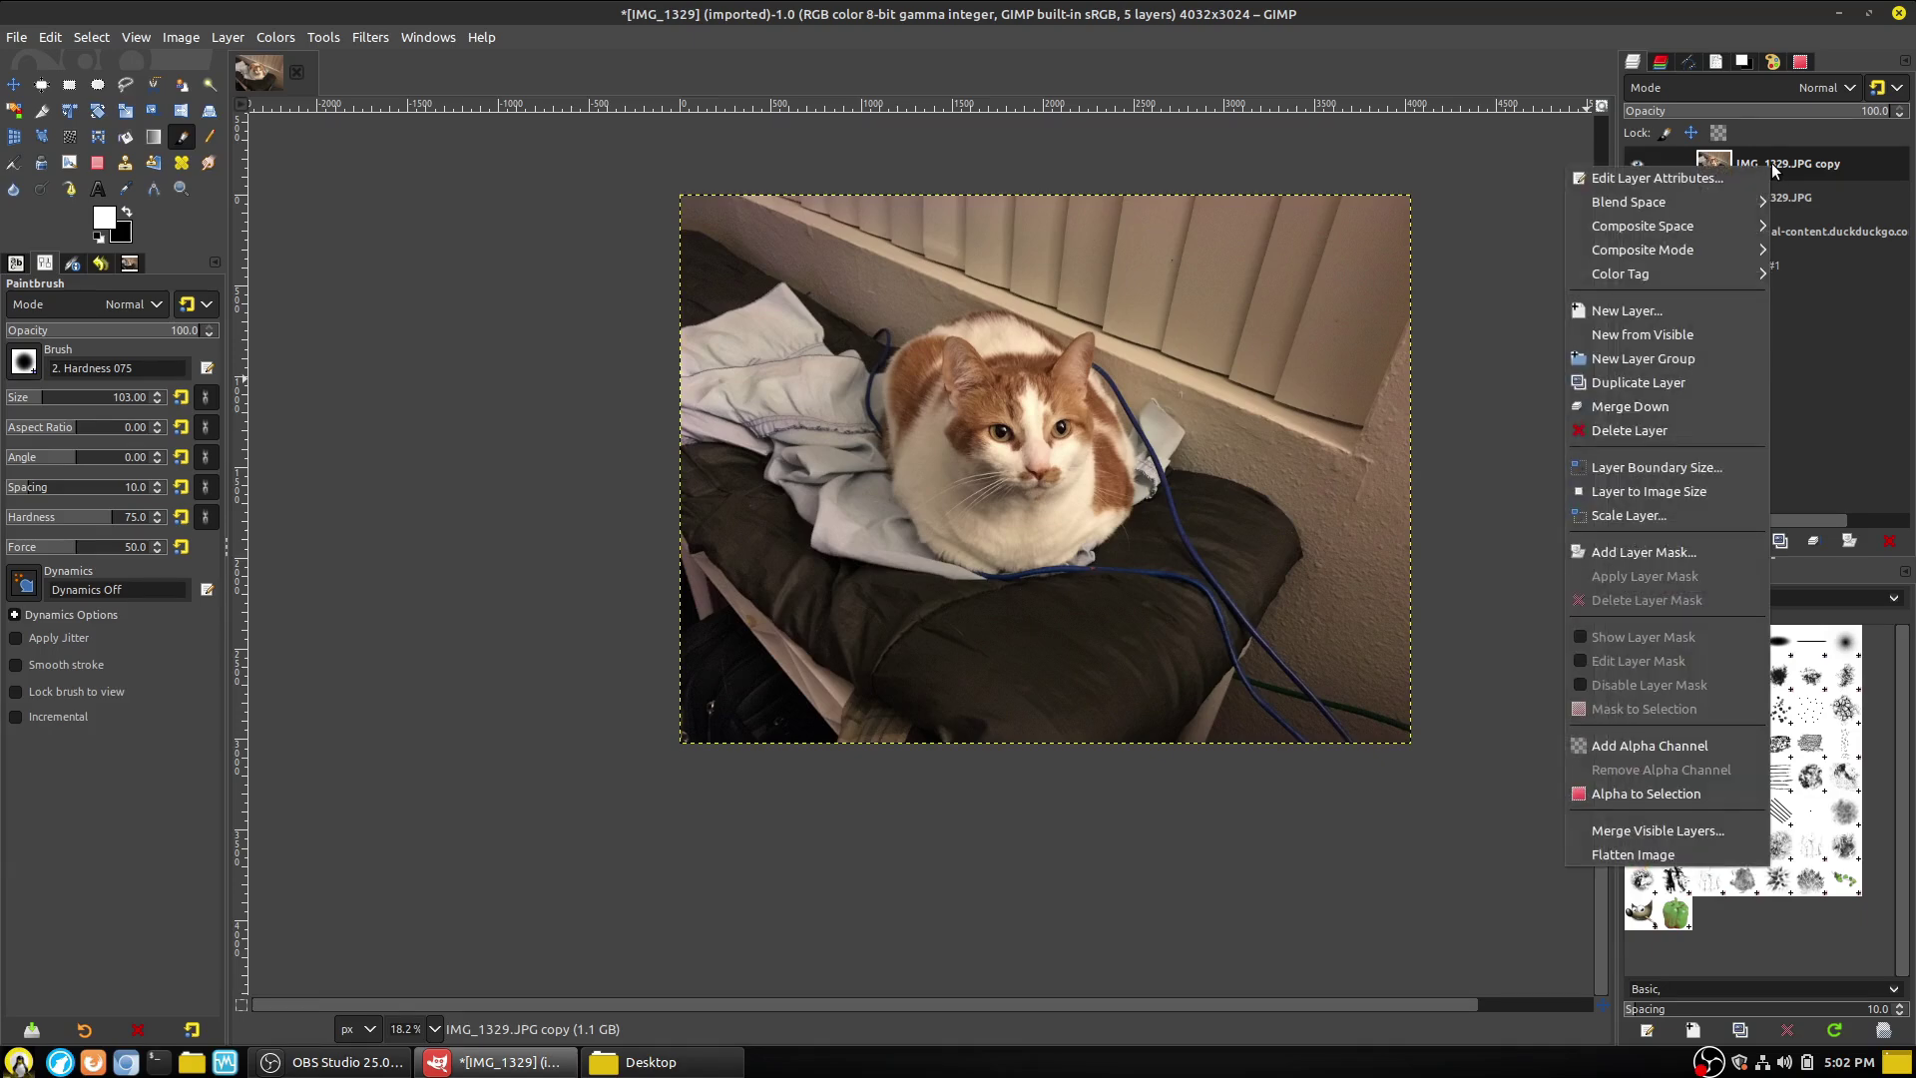
left_click(1684, 552)
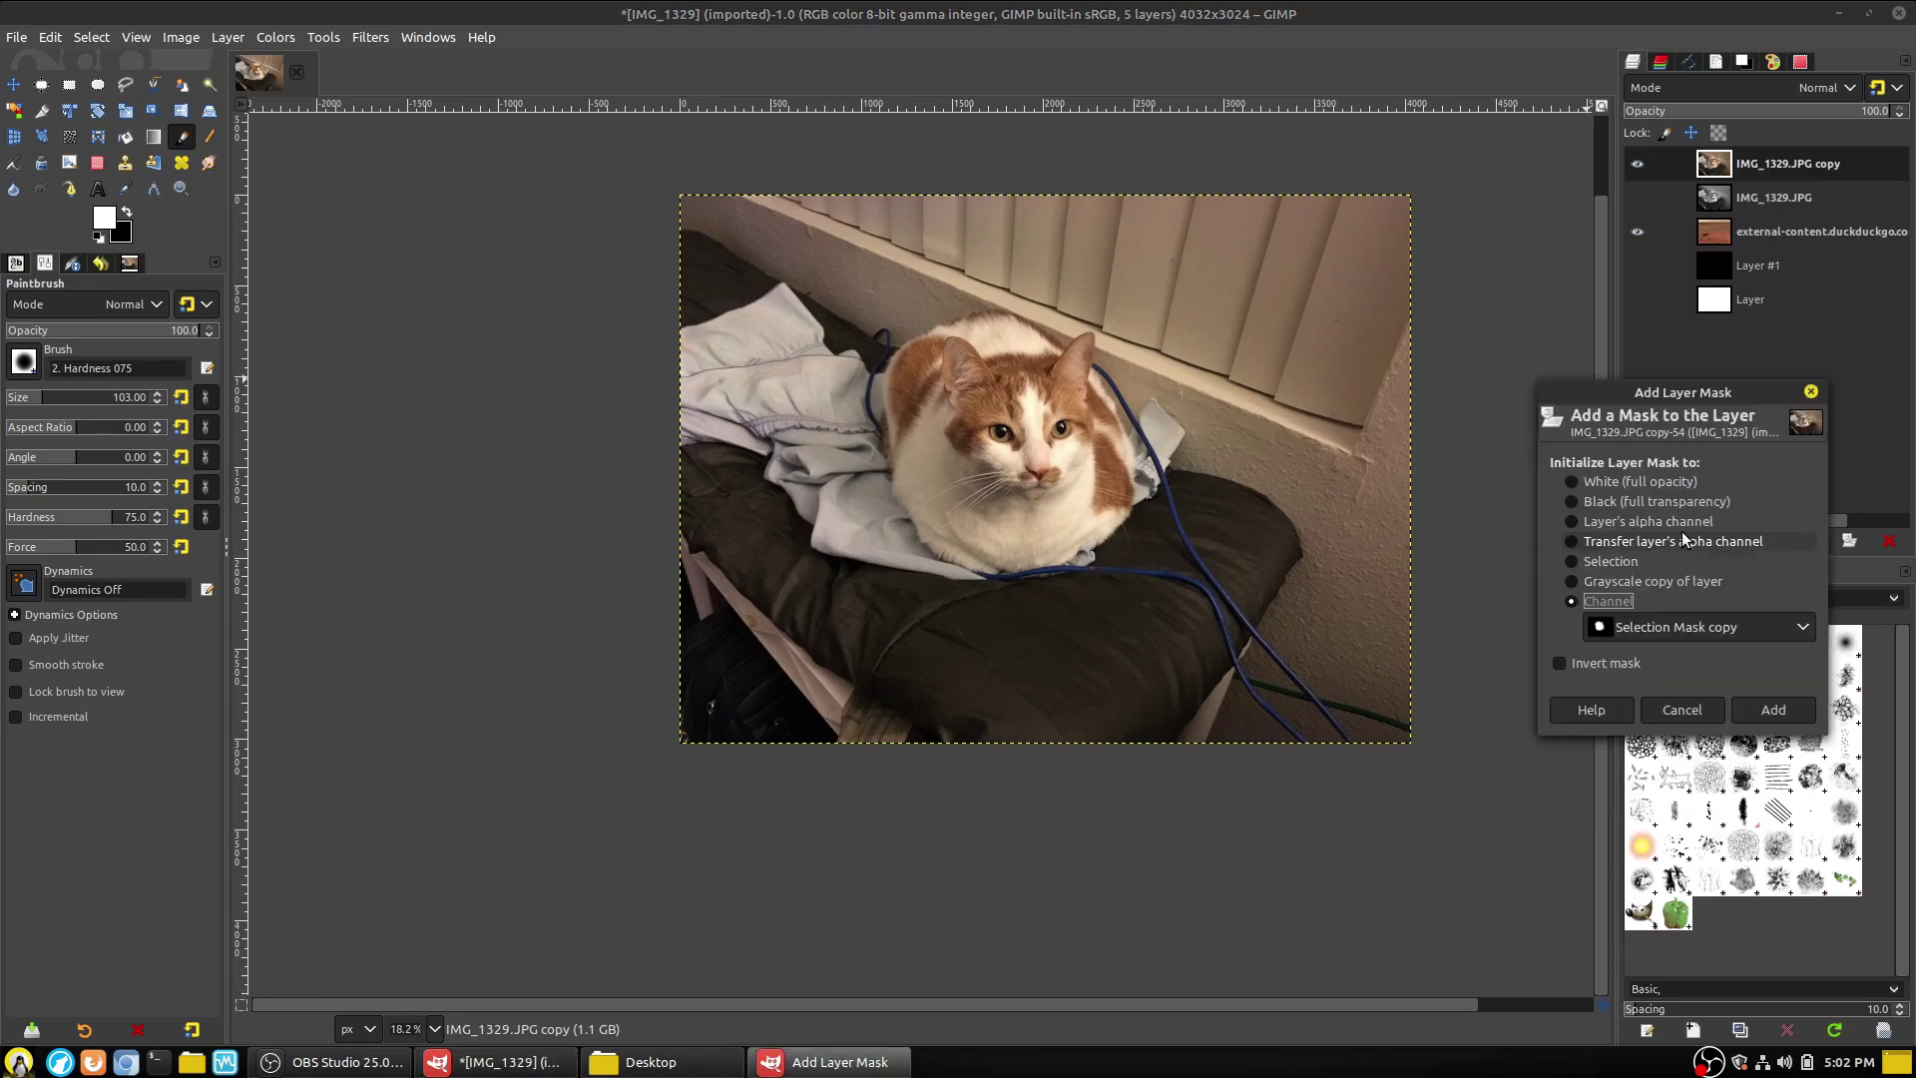
left_click(1806, 710)
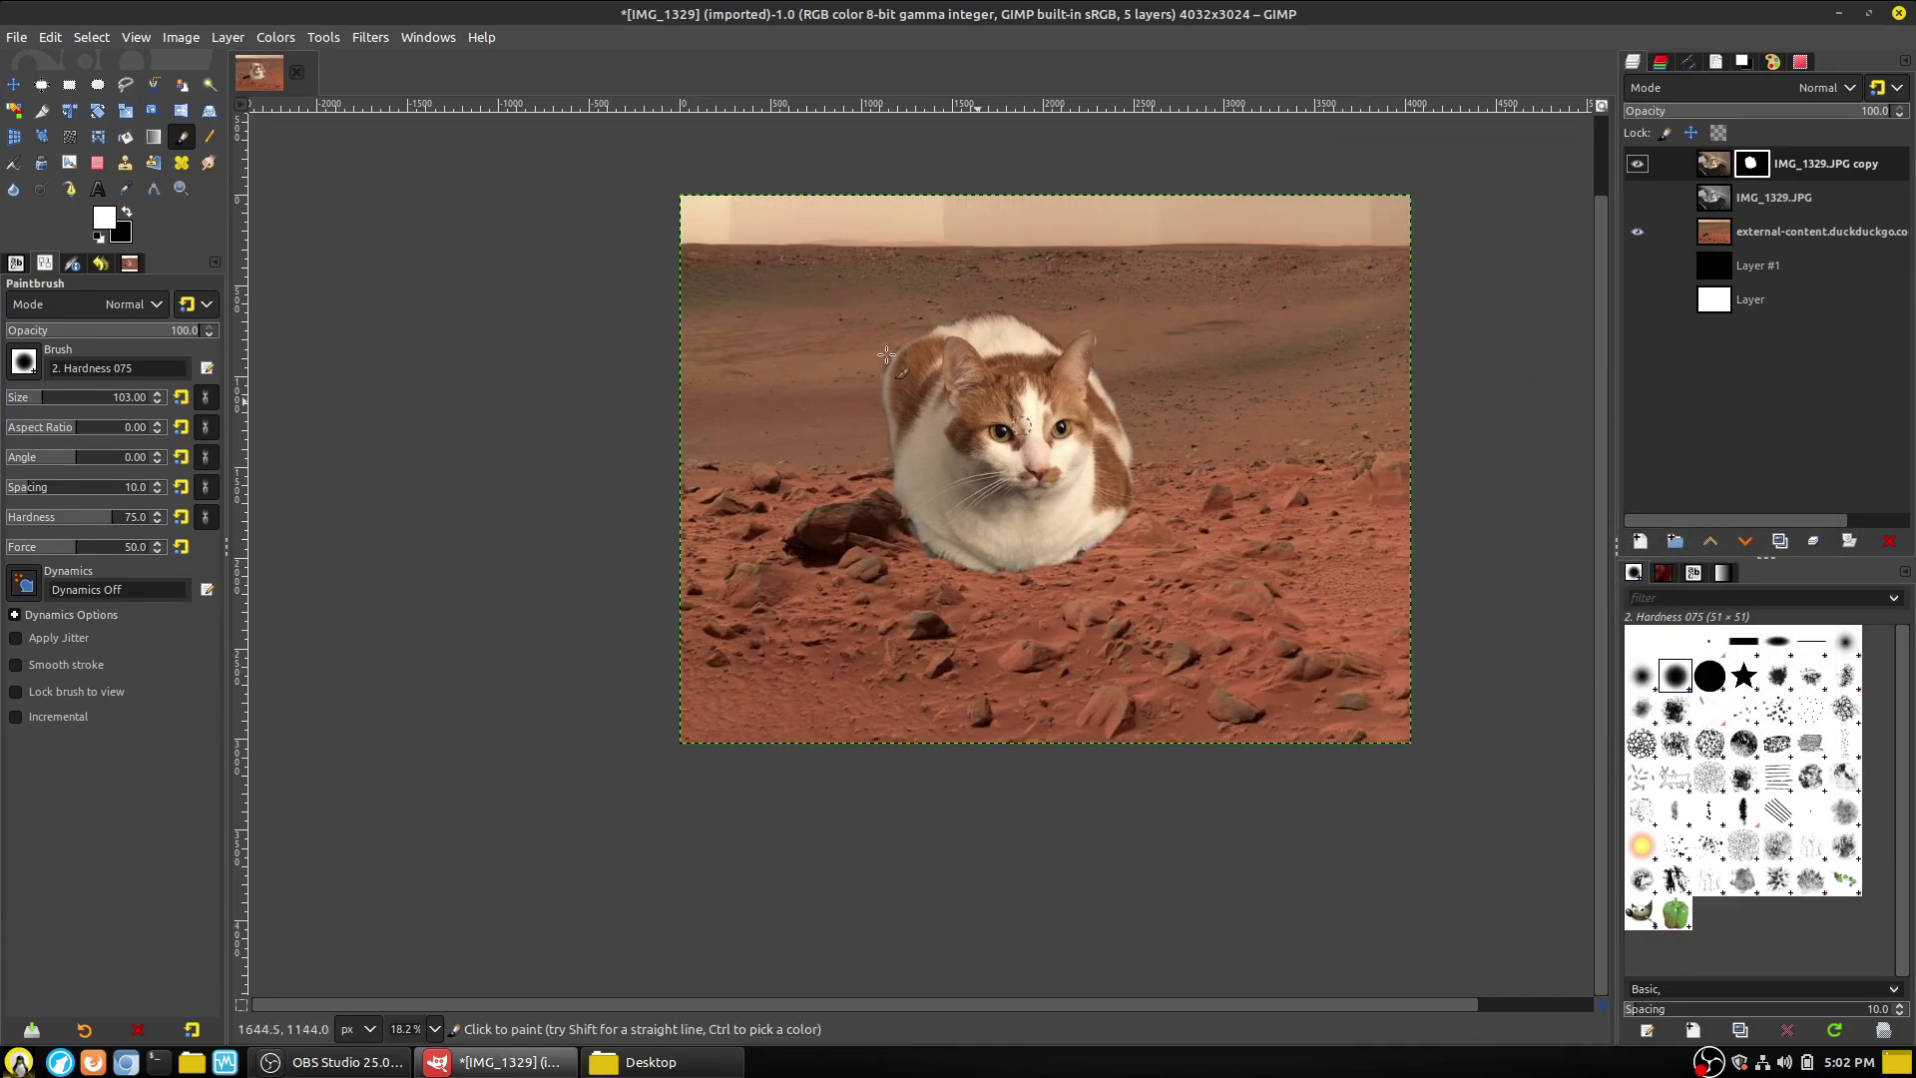
Try shifting the cut-out cat up and right with the Move tool, then undo the move.
left_click(13, 84)
left_click_drag(954, 447, 1038, 440)
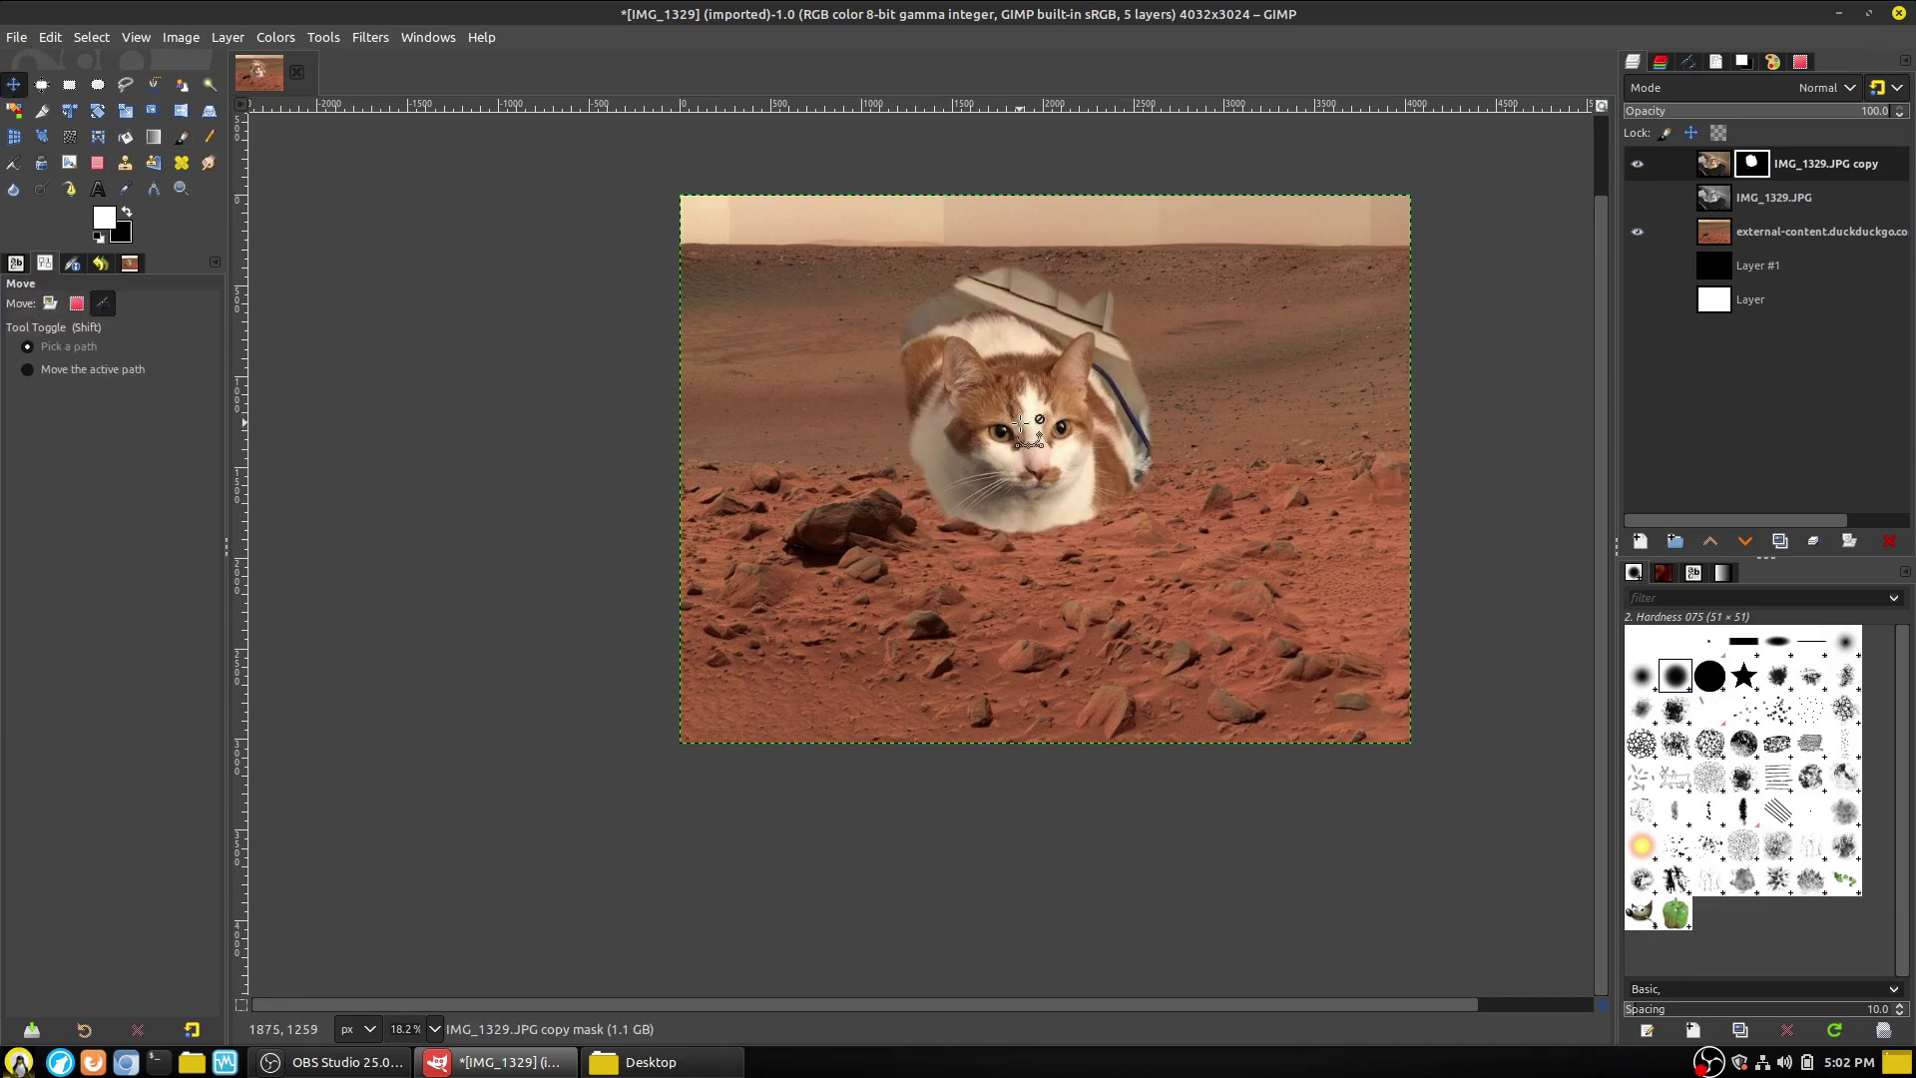
key("ctrl+z")
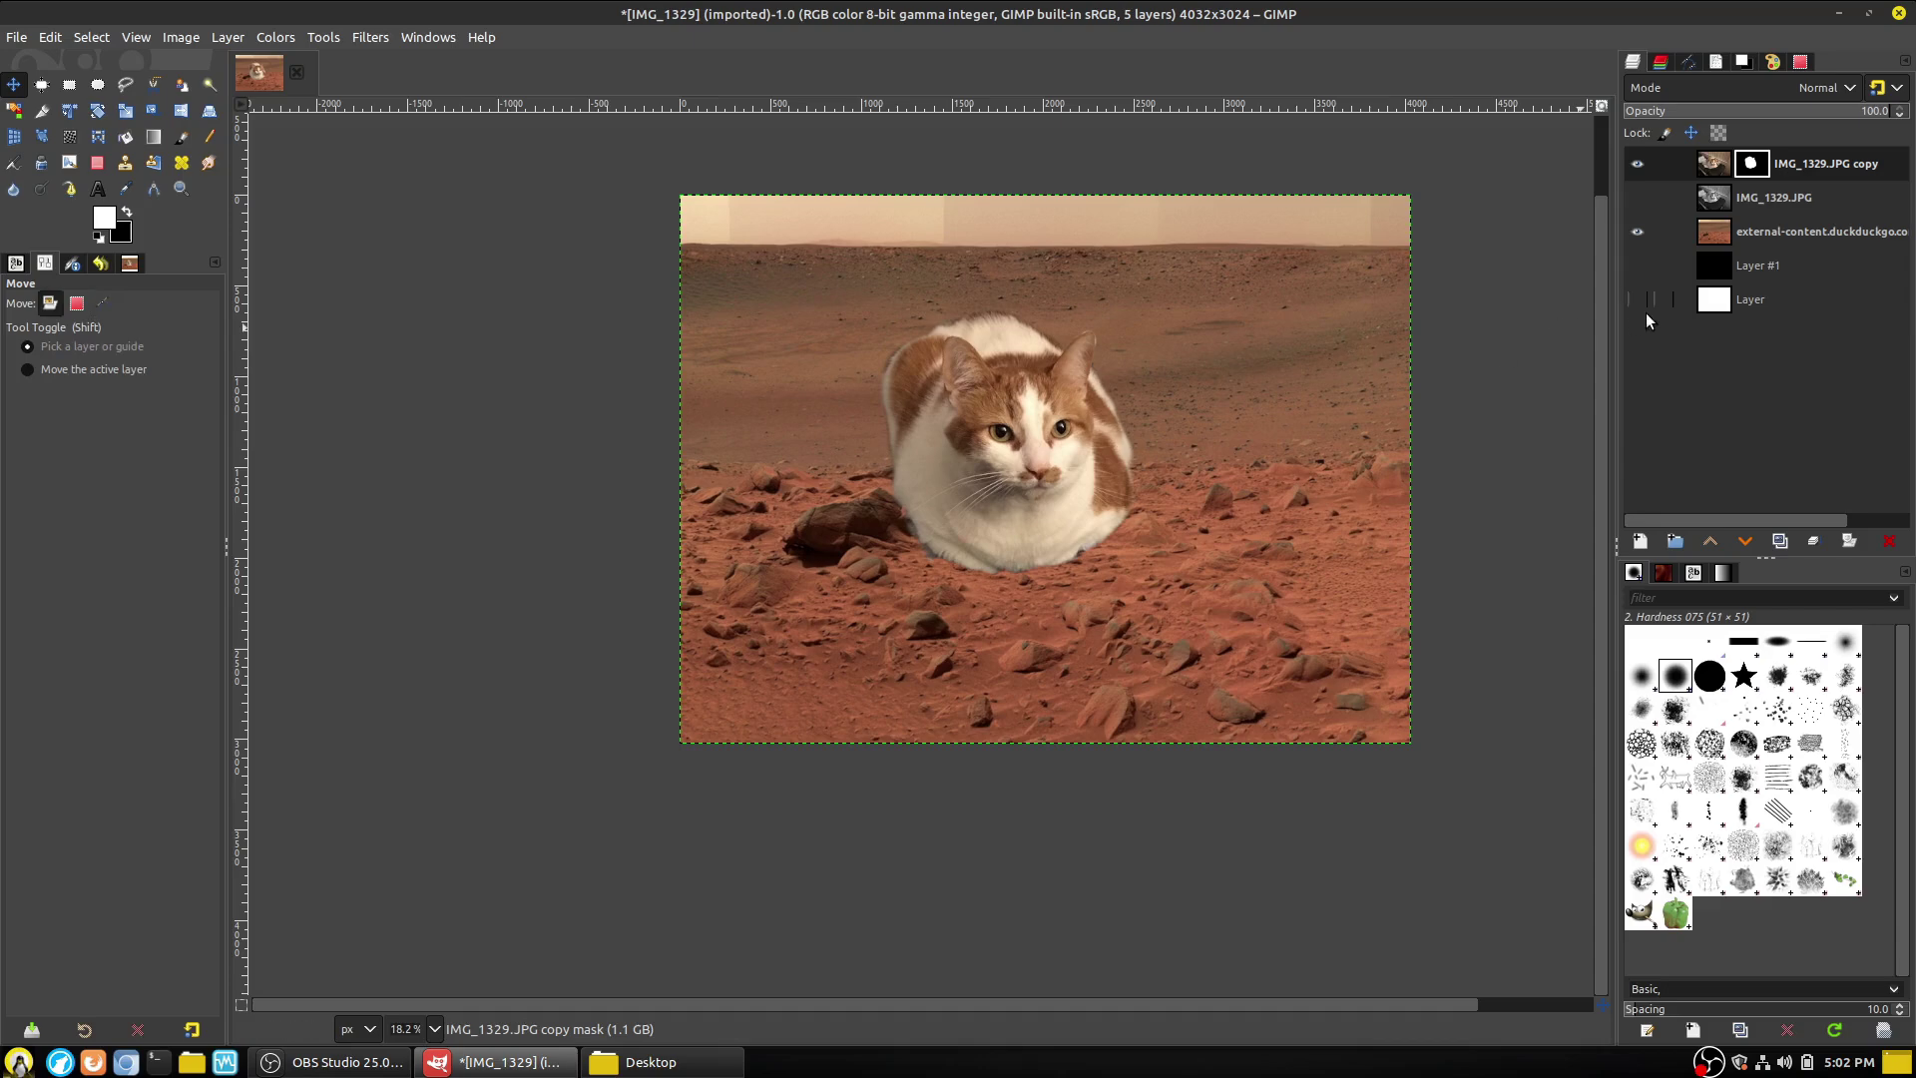
Apply the cat's layer mask, then move the cut-out up-left and nudge it slightly right and down.
right_click(1769, 170)
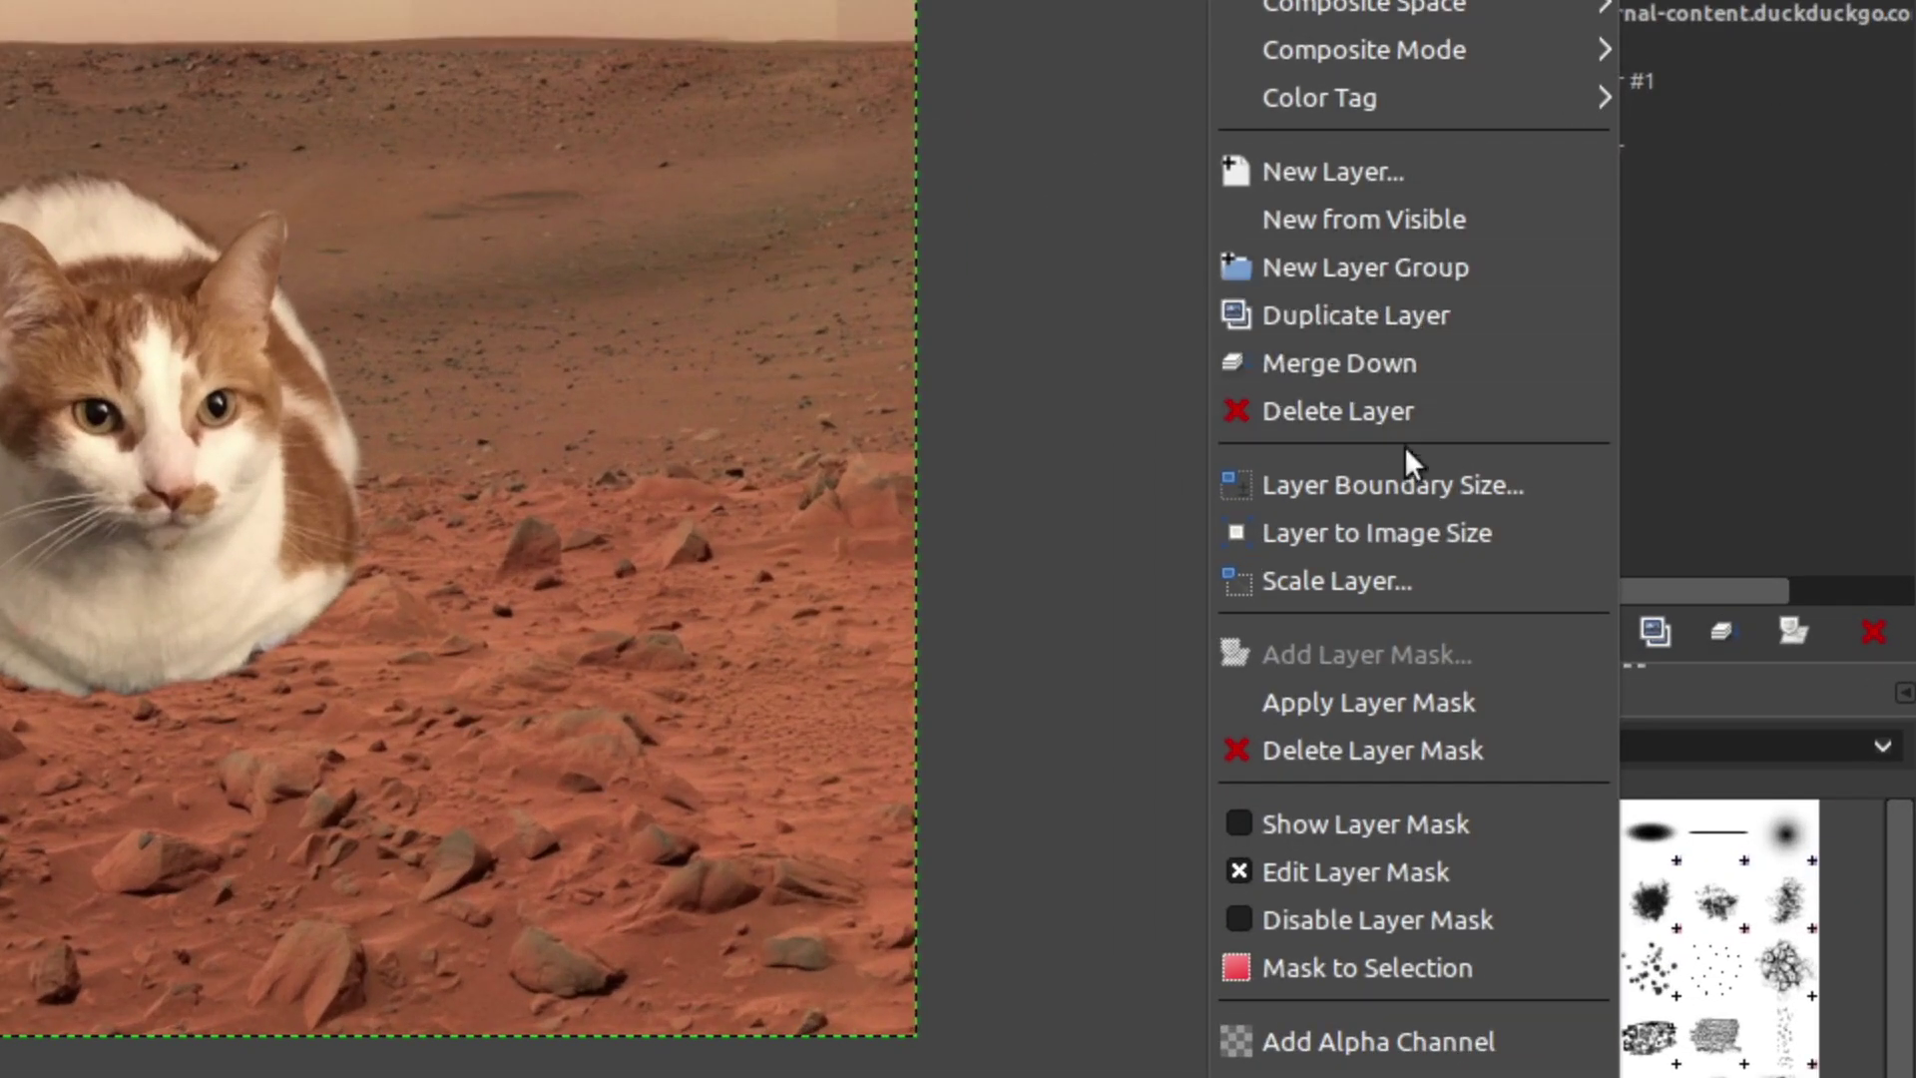
left_click(1368, 689)
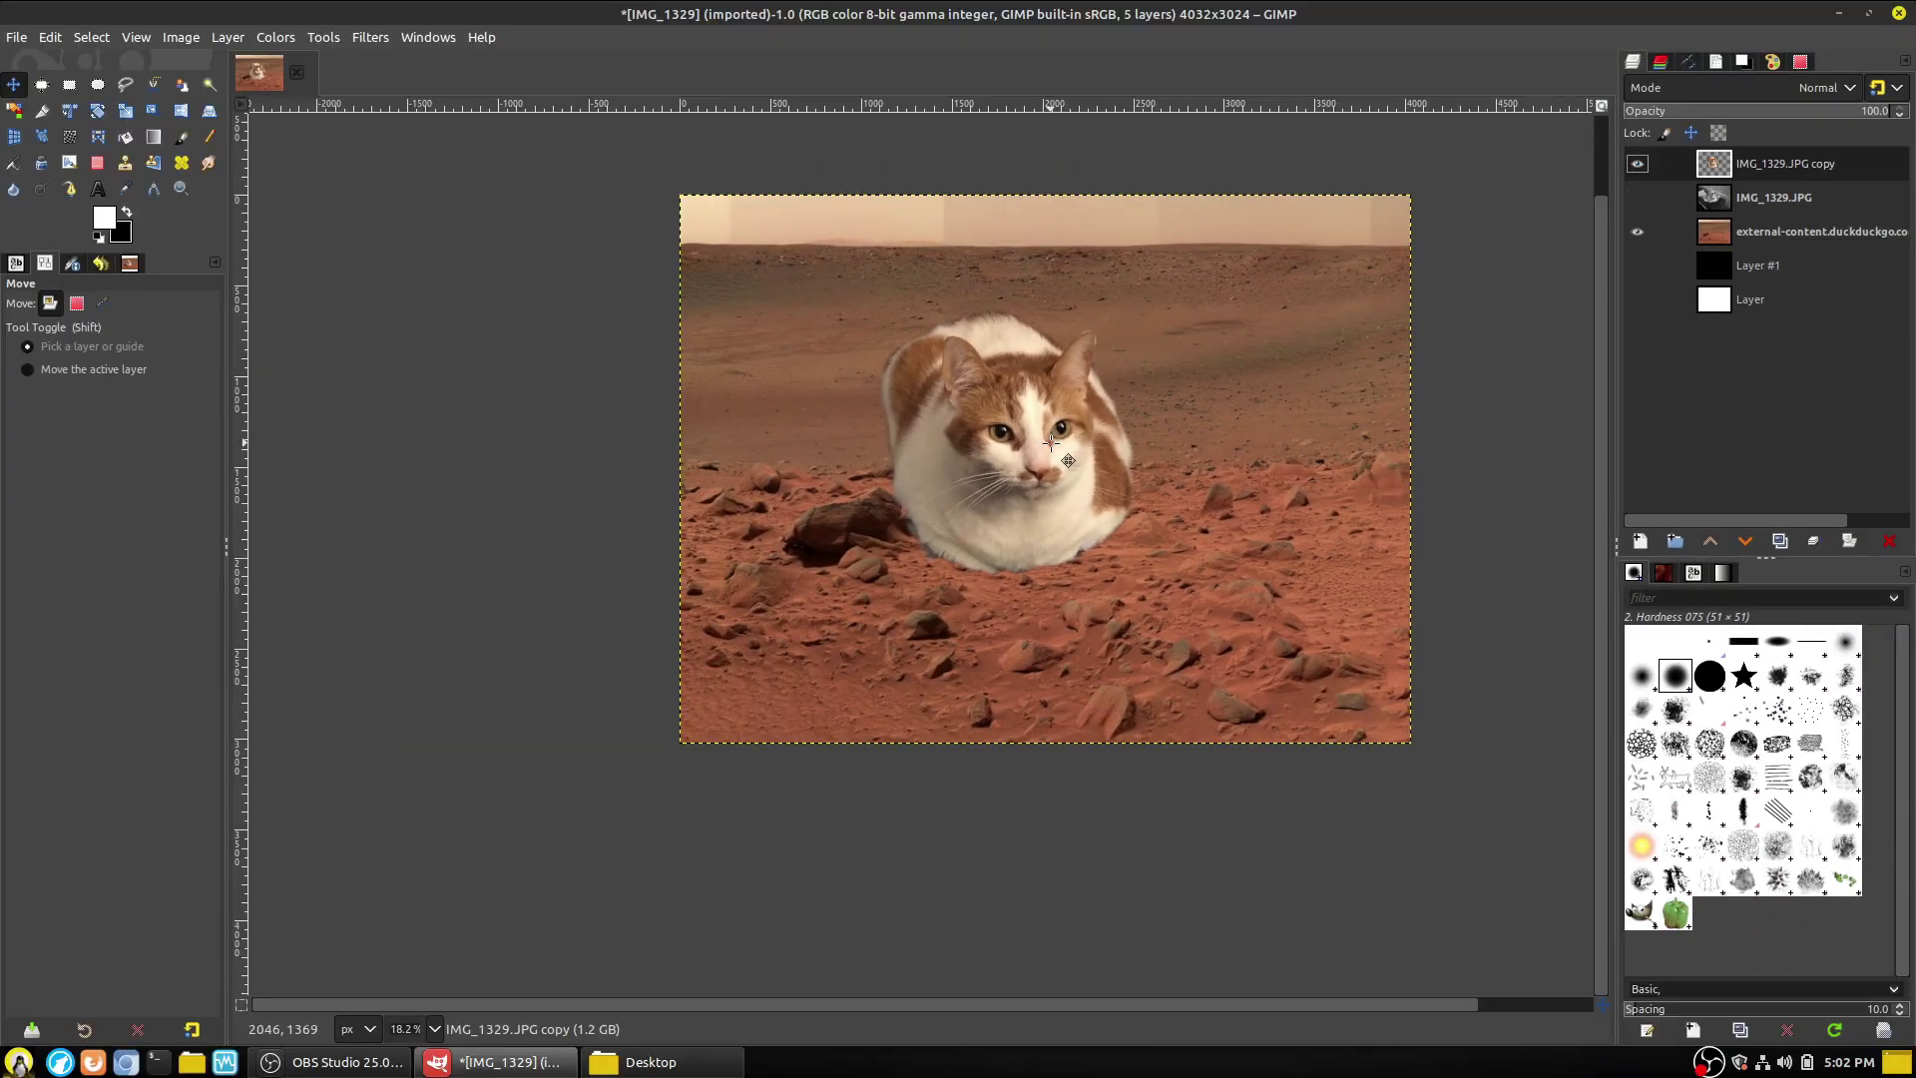
left_click_drag(1006, 432, 927, 472)
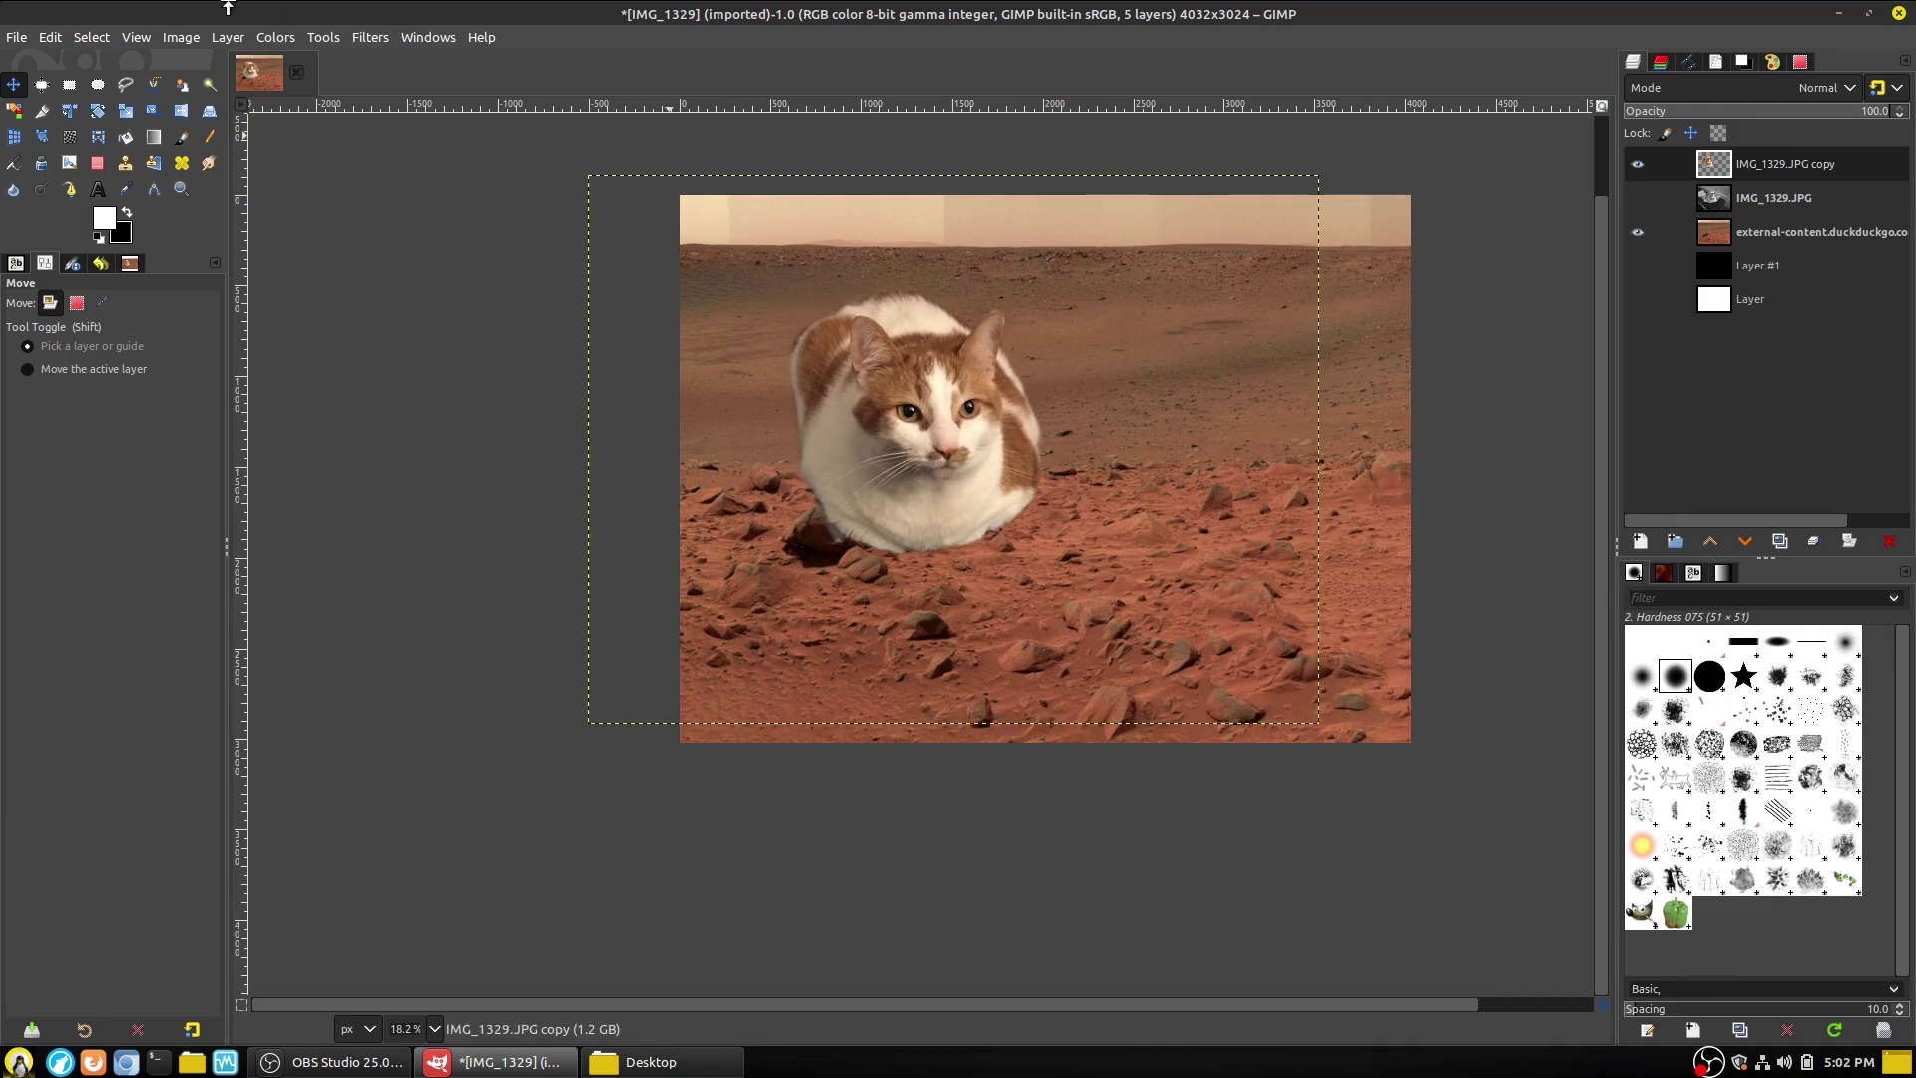
left_click_drag(669, 392, 684, 441)
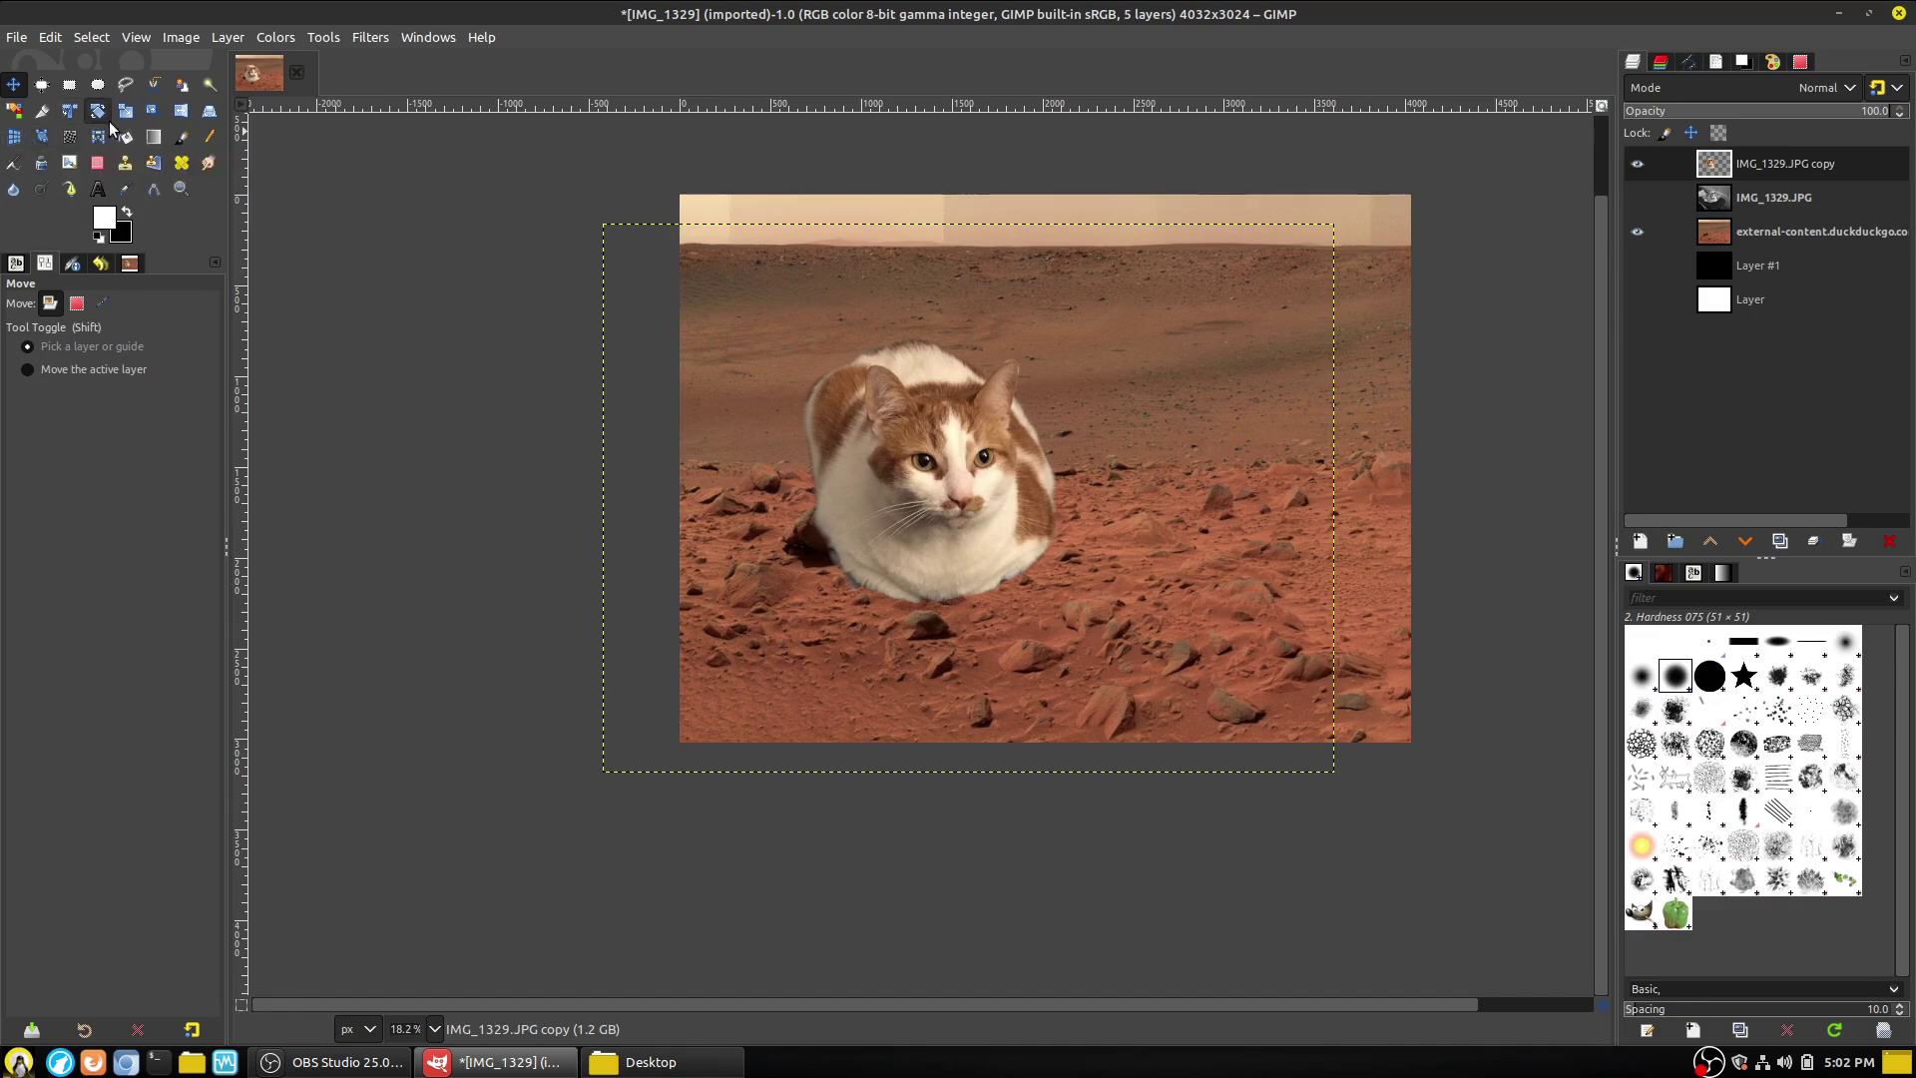
left_click(208, 110)
Perspective-transform the cat, raising both lower corners to flatten it.
left_click(1382, 827)
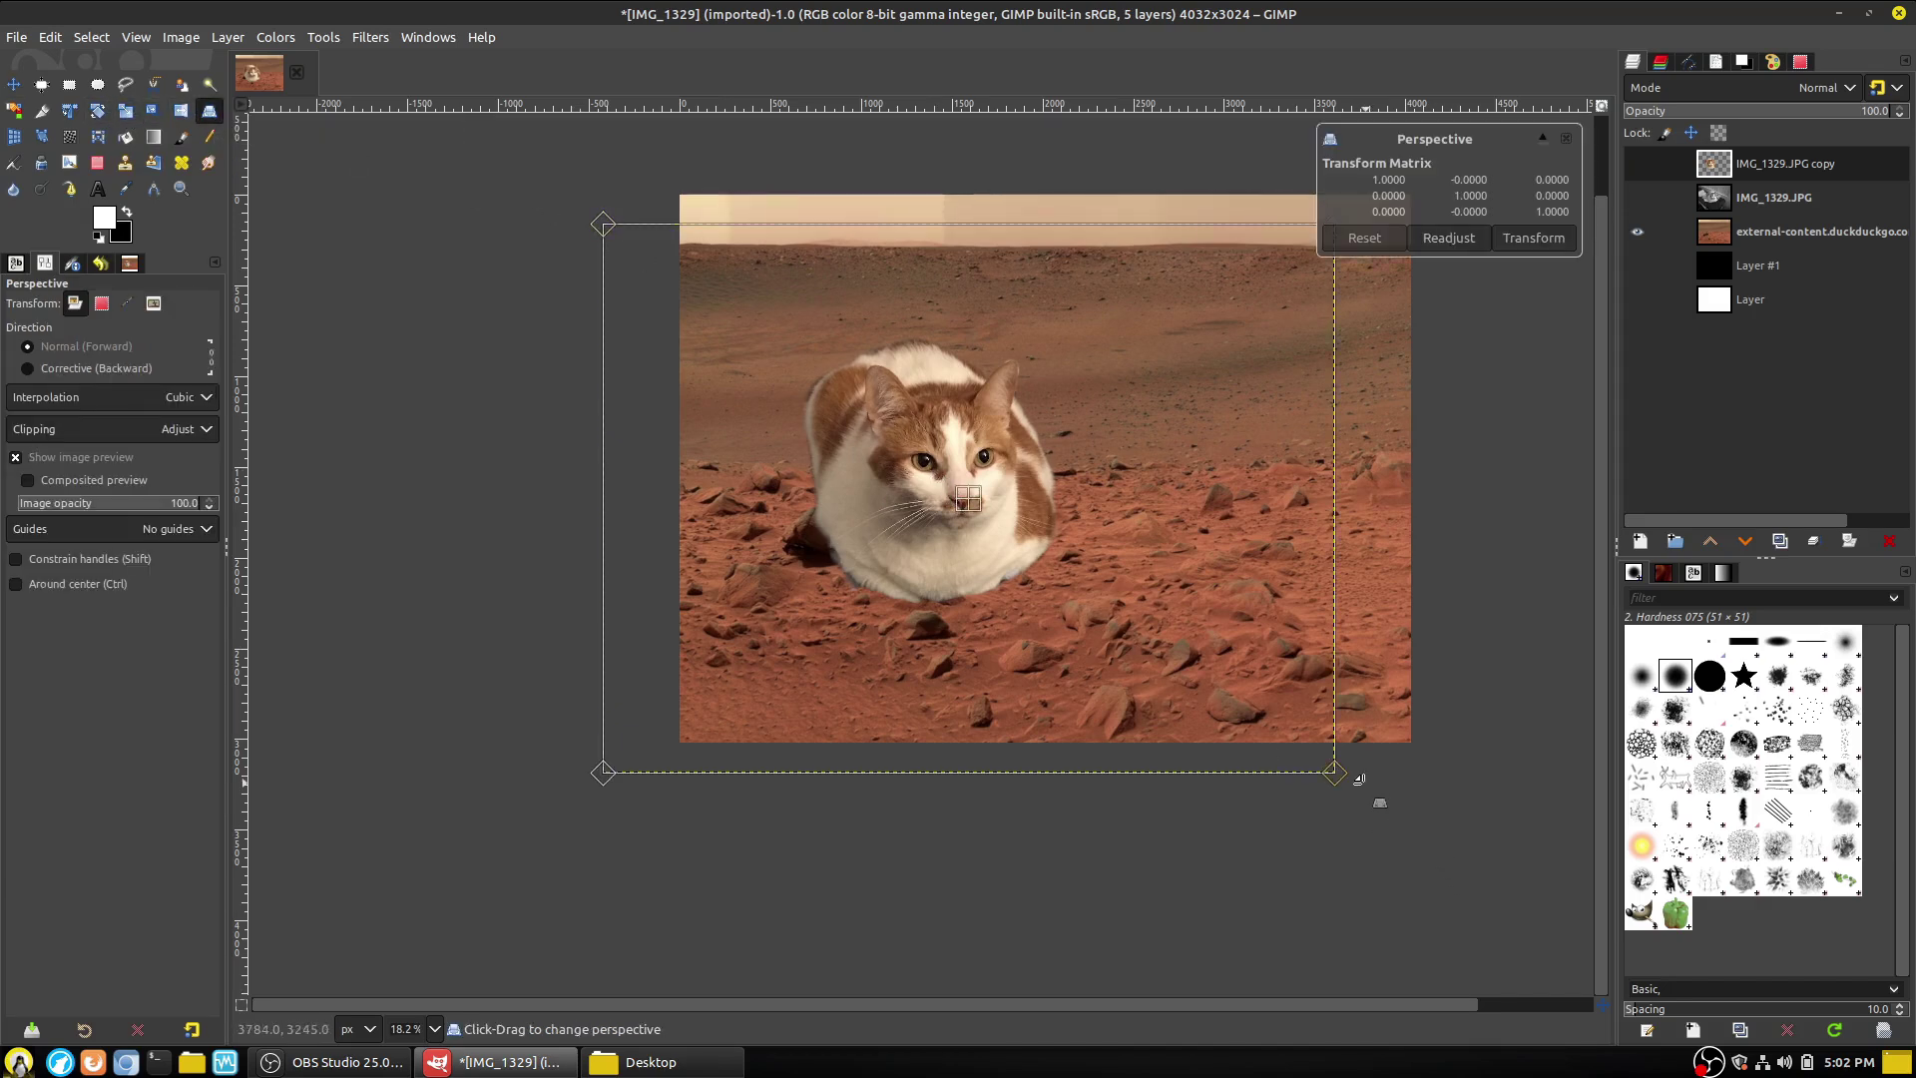
left_click_drag(1335, 773, 1346, 654)
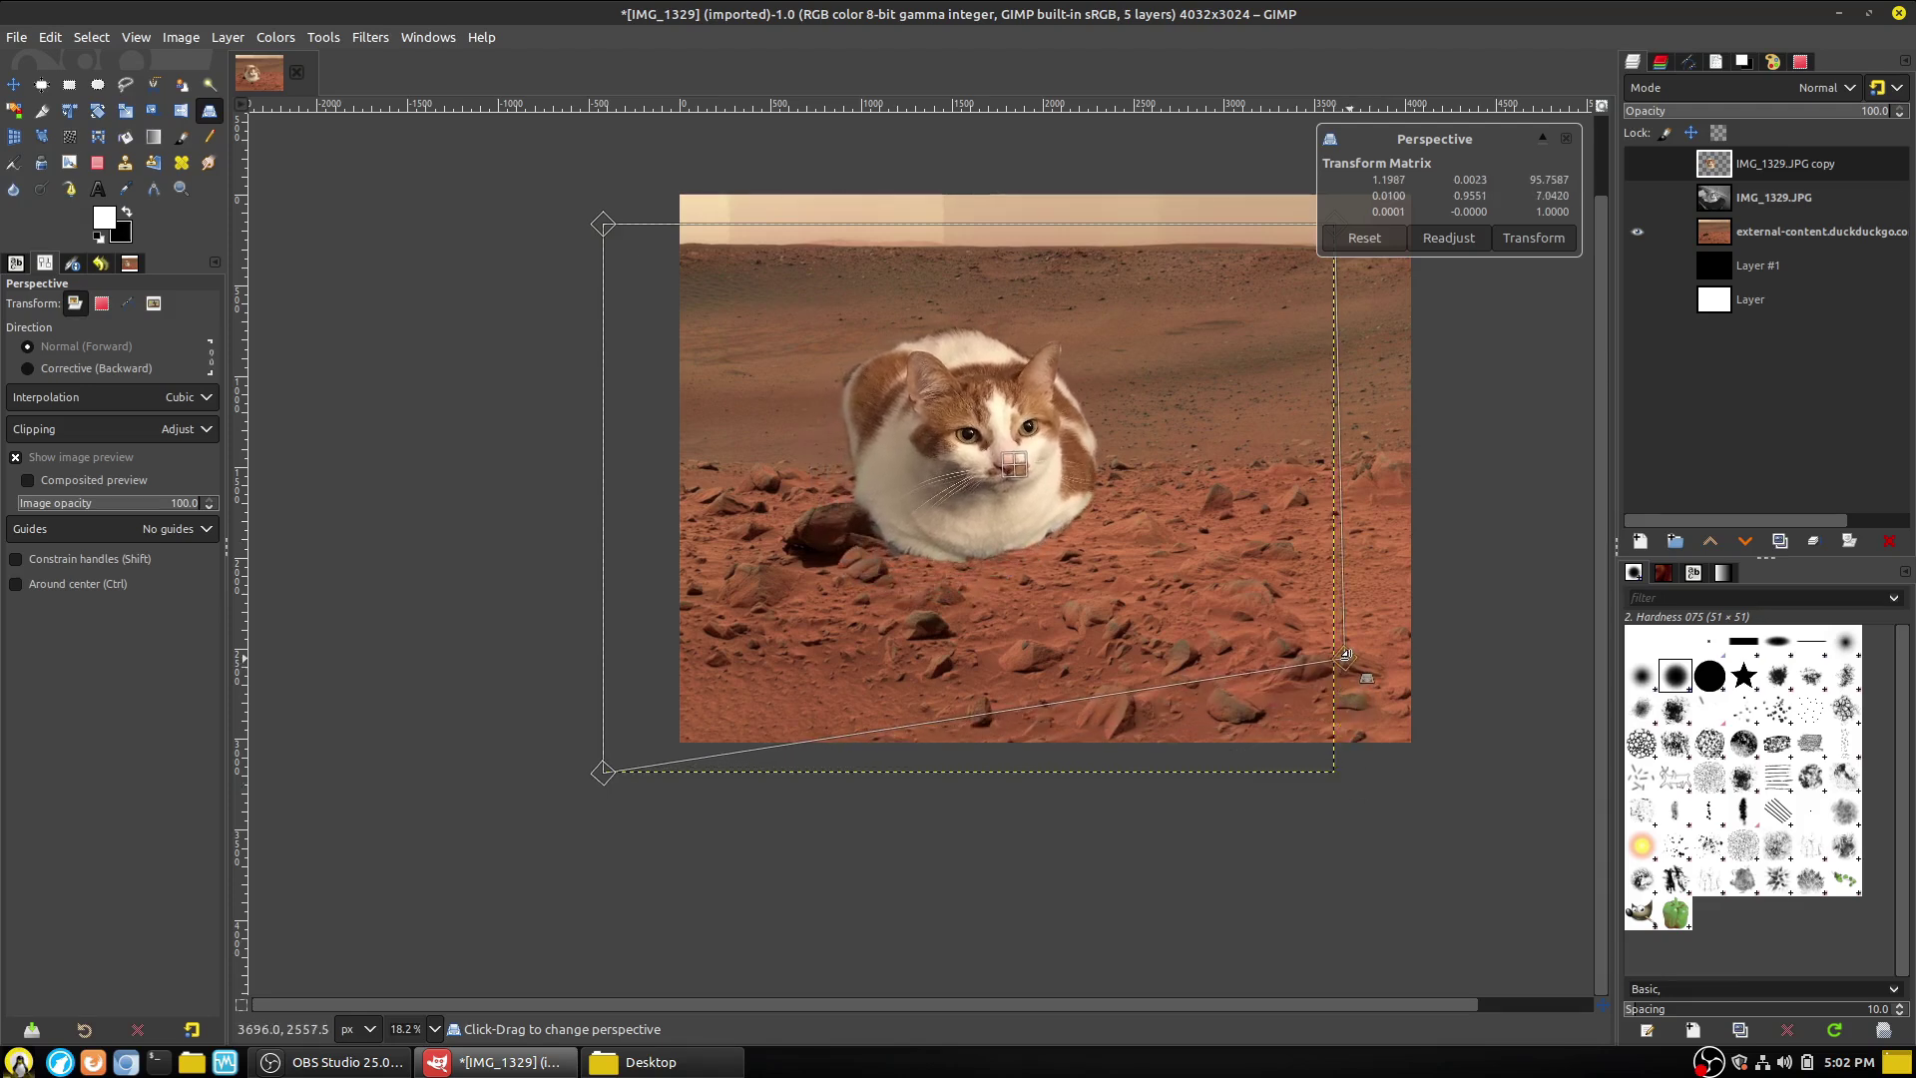
left_click_drag(602, 771, 606, 621)
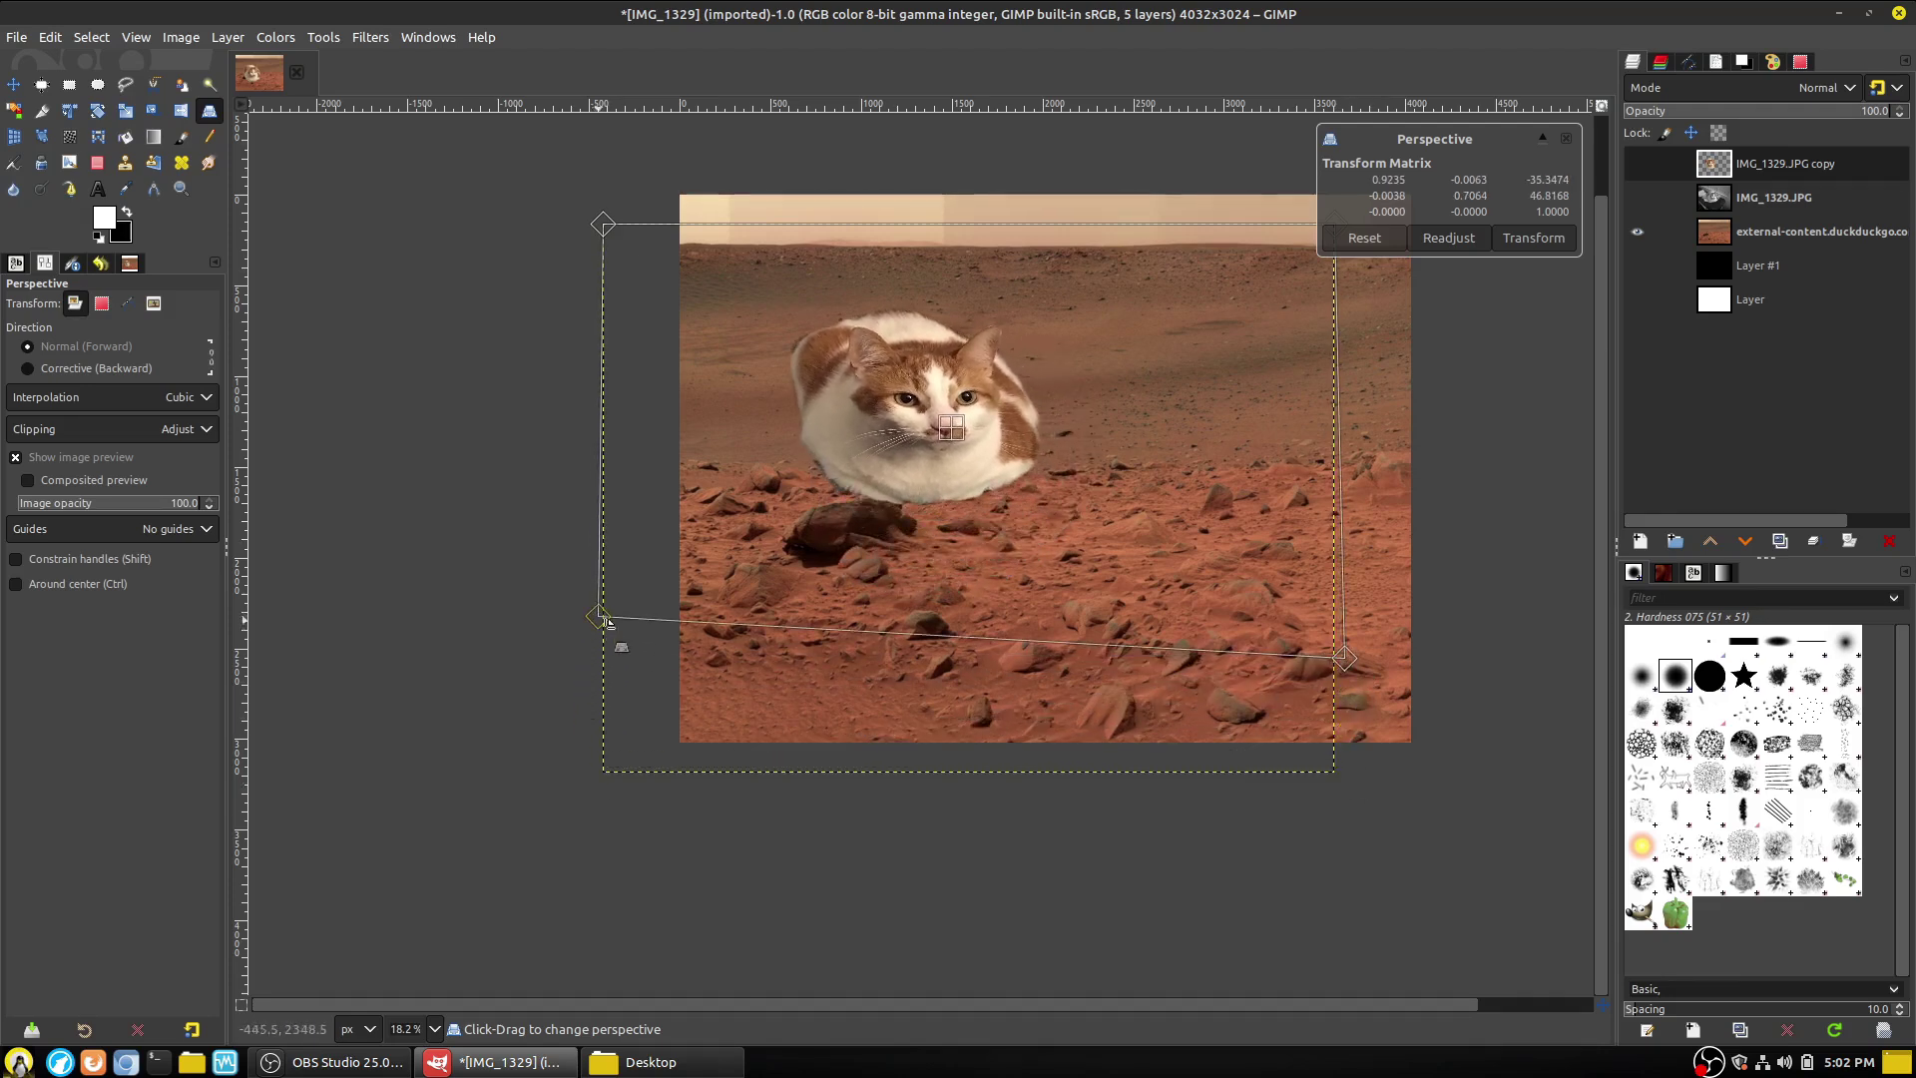
left_click_drag(1342, 656, 1333, 632)
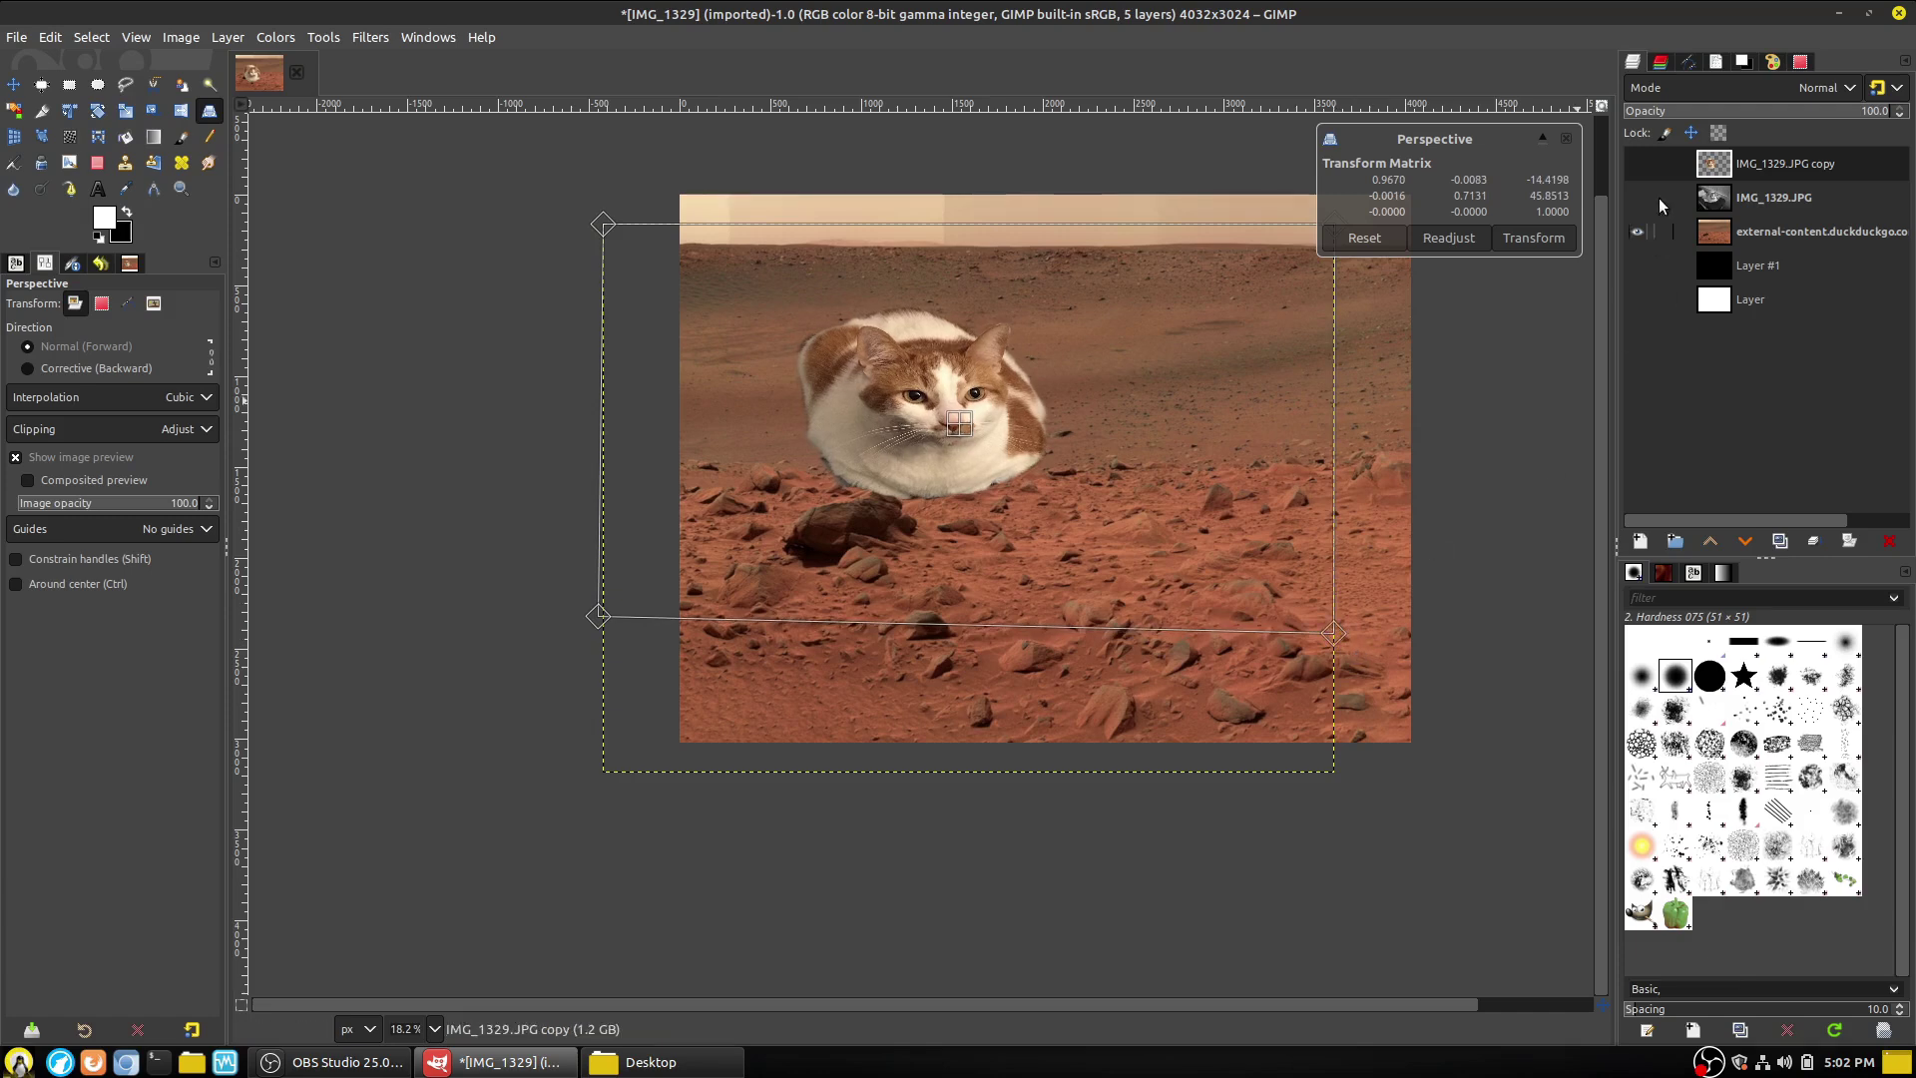
left_click(1534, 238)
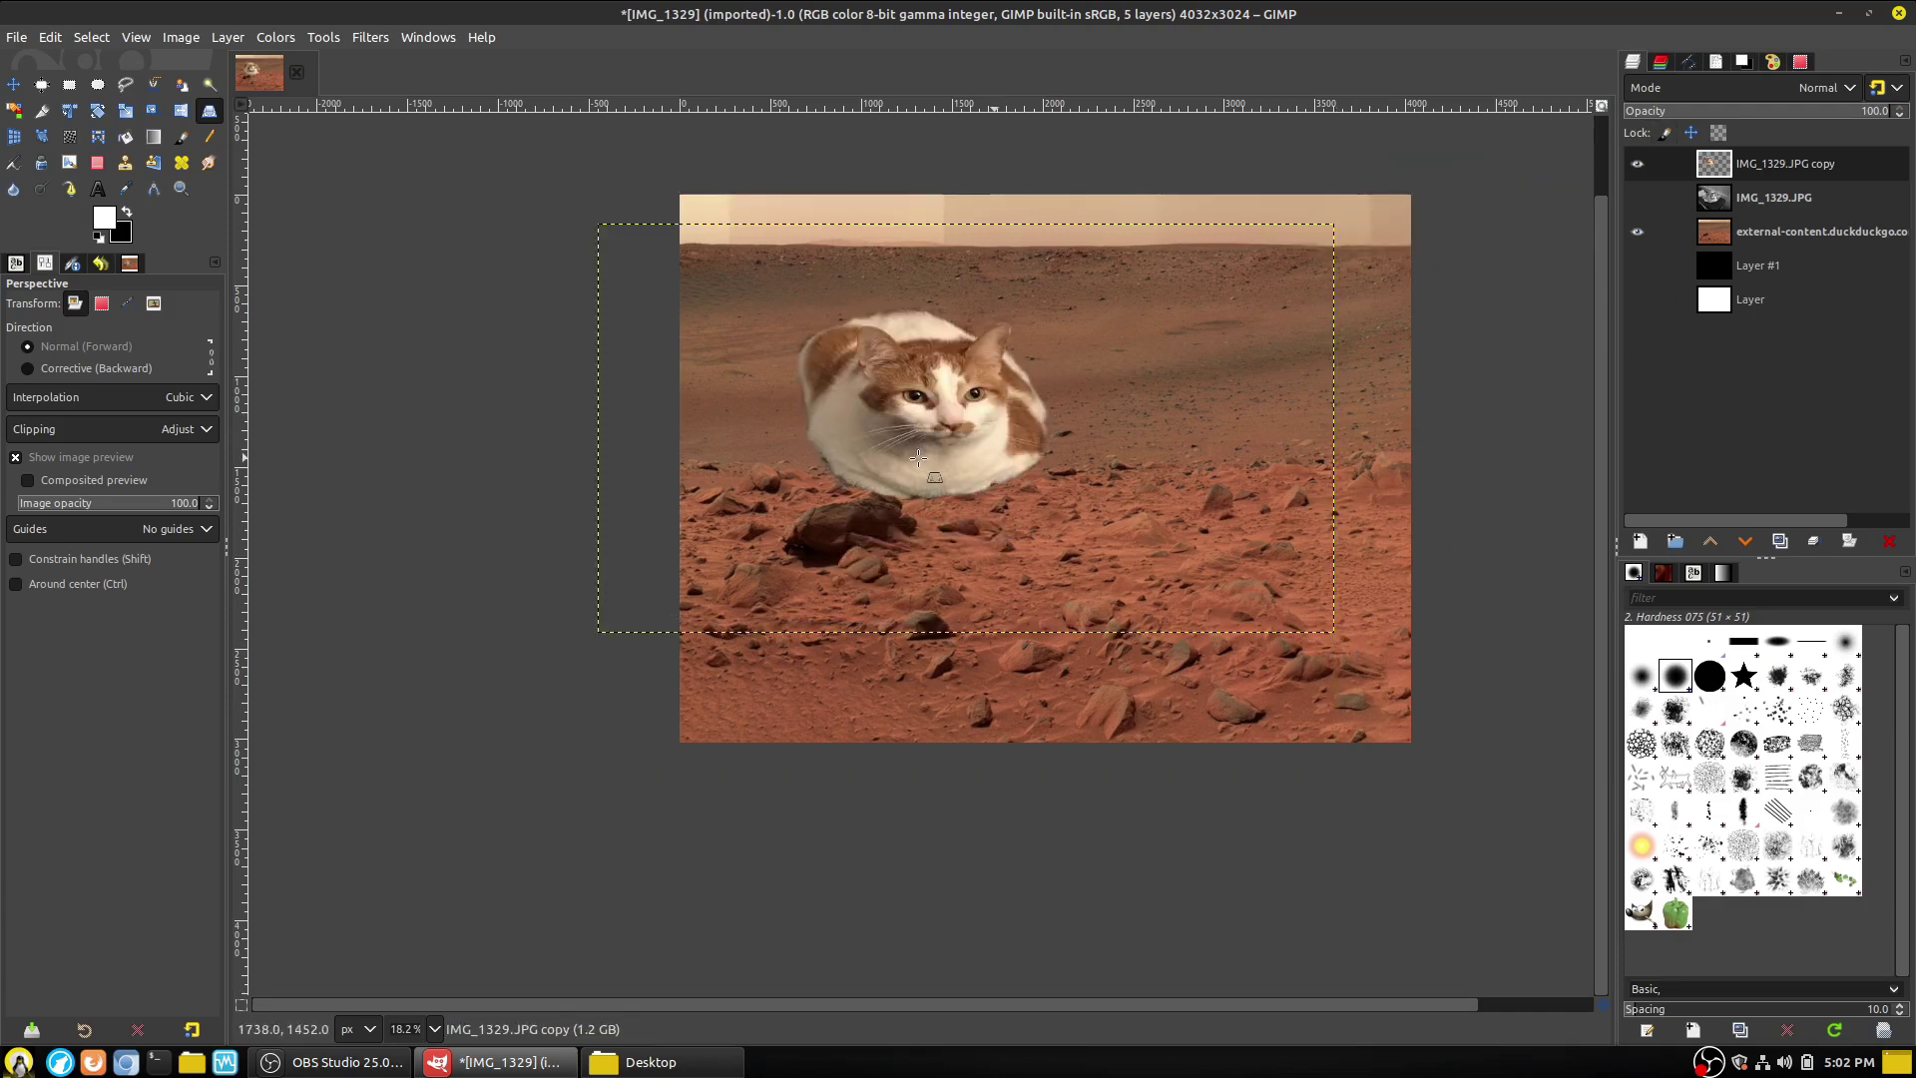
Move the cat down-right, nudge it up-left, and settle it mid Mars ground.
key("m")
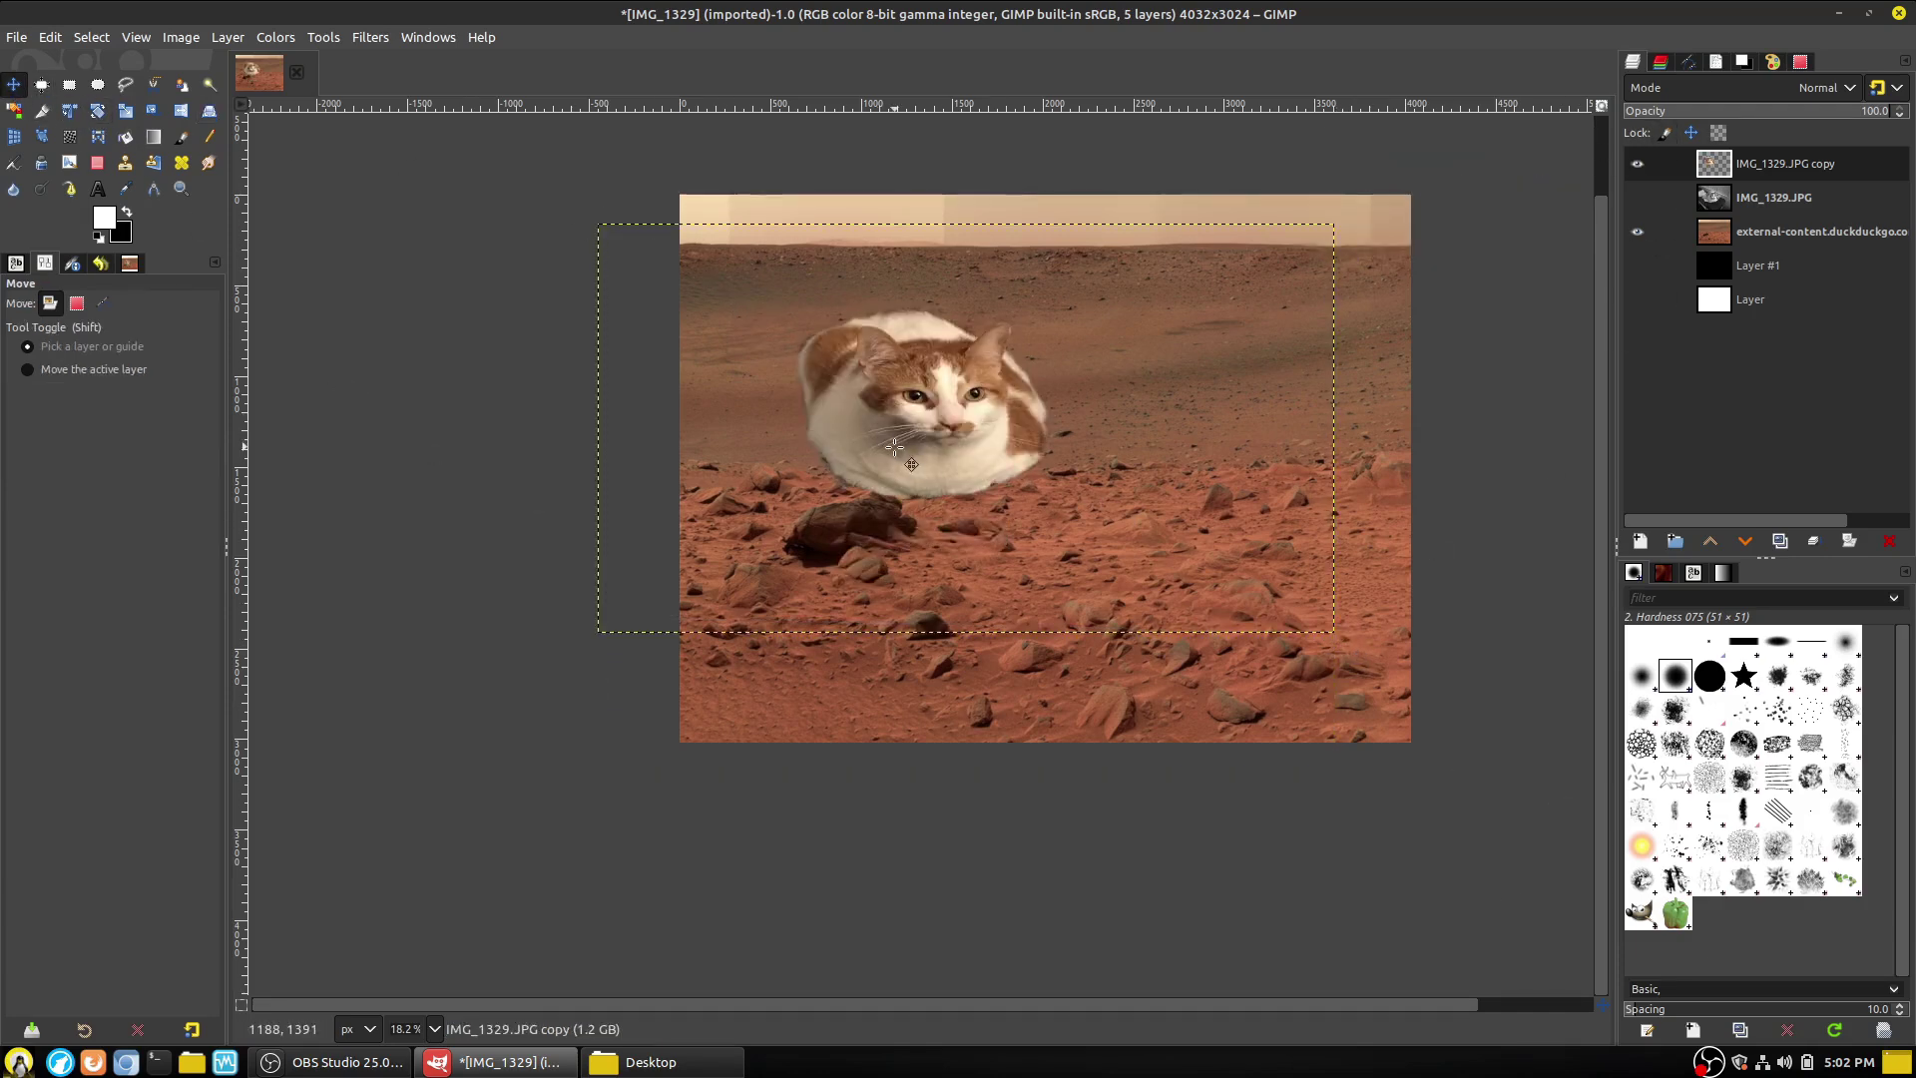
left_click_drag(894, 448, 1036, 598)
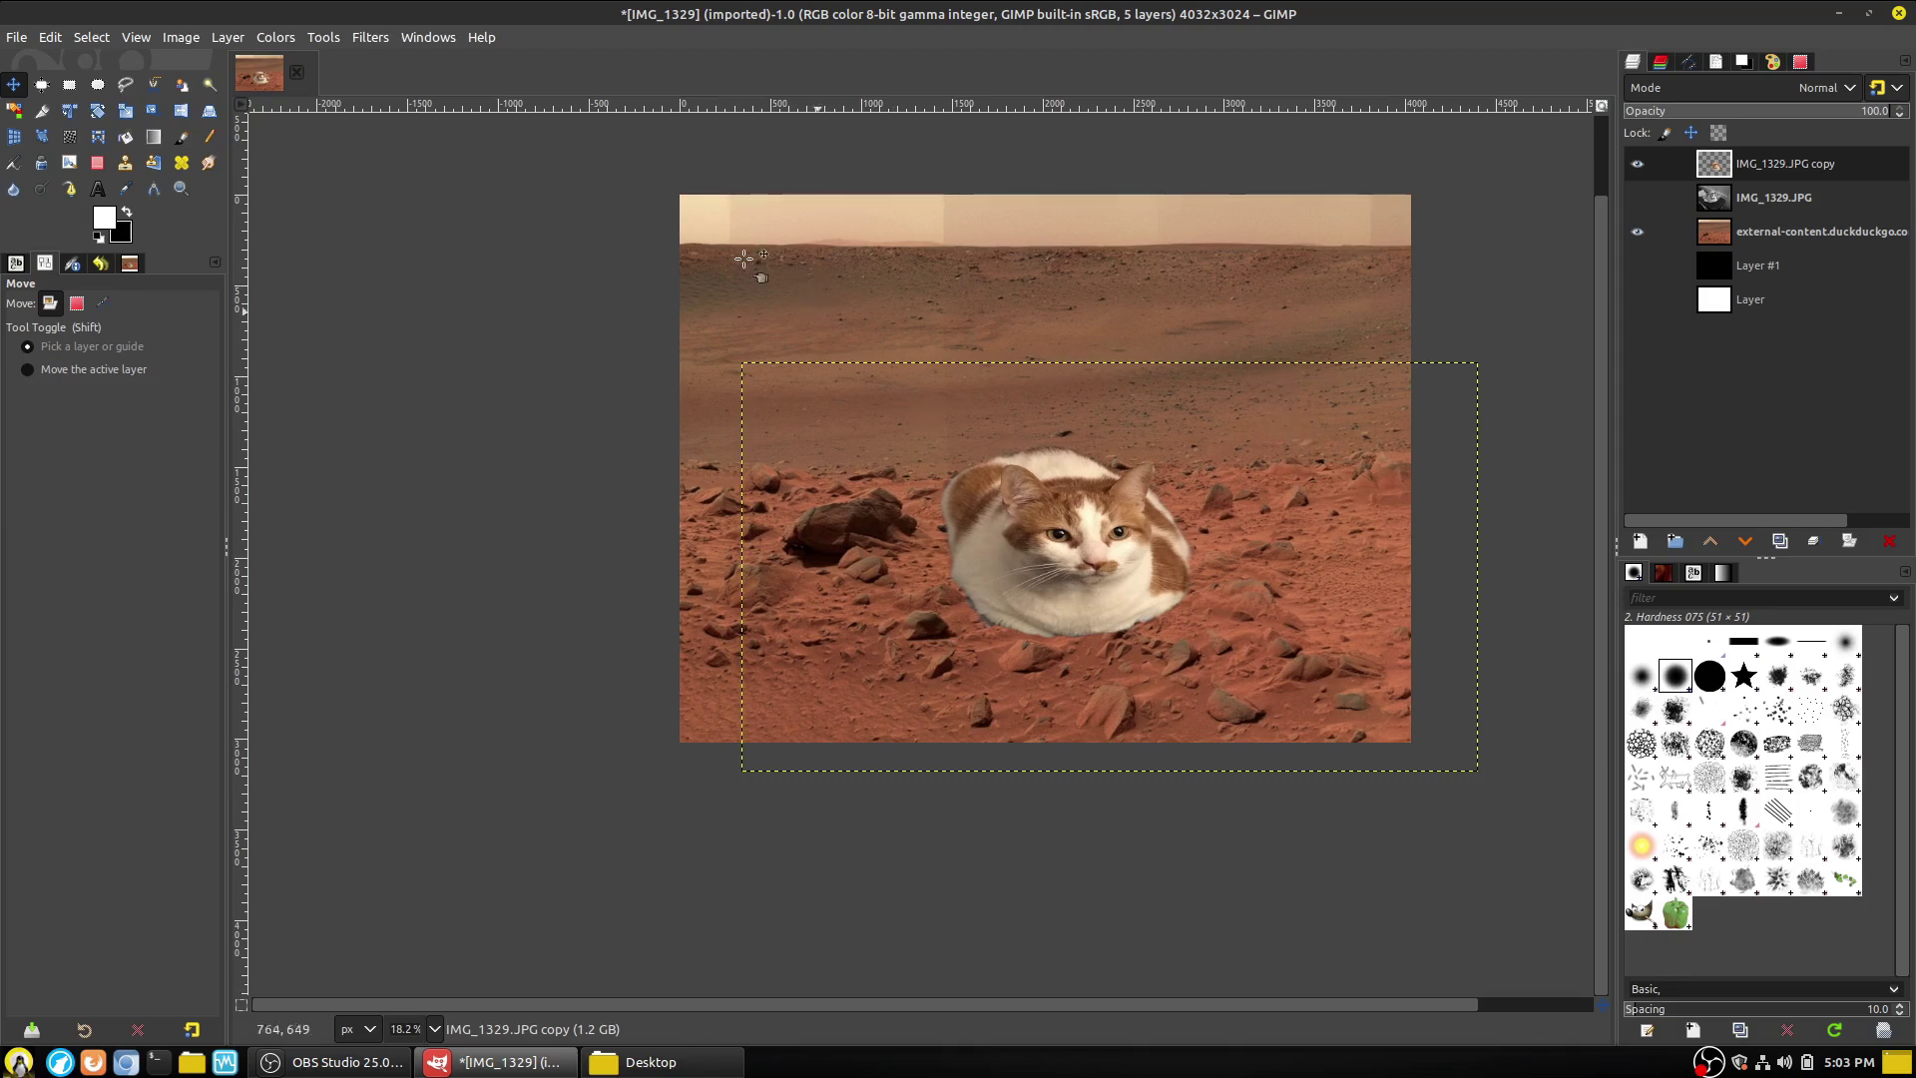
key("shift+Up")
key("shift+Up")
key("shift+Up")
key("shift+Up")
key("shift+Up")
key("shift+Up")
key("shift+Up")
key("shift+Up")
key("shift+Left")
key("shift+Left")
key("shift+Left")
key("shift+Left")
key("shift+Left")
key("shift+Left")
key("shift+Left")
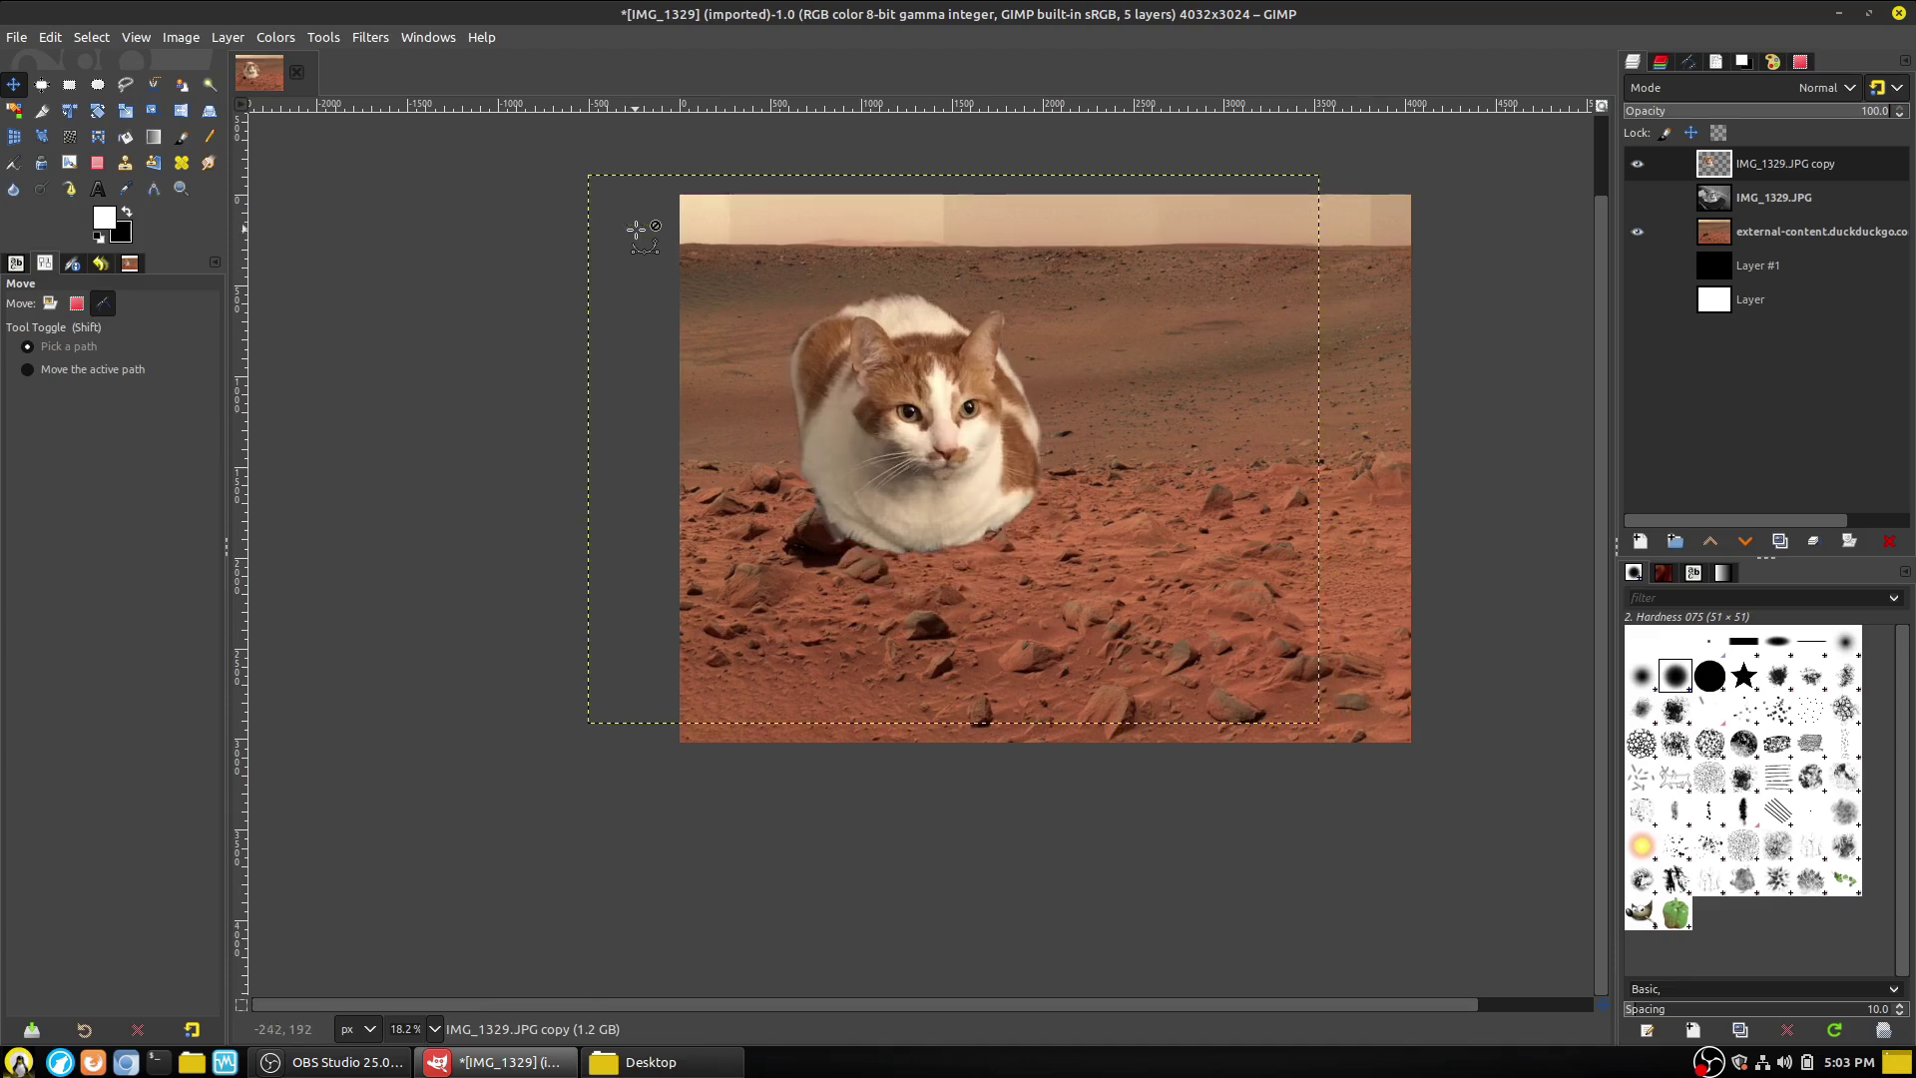
left_click_drag(916, 408, 1023, 413)
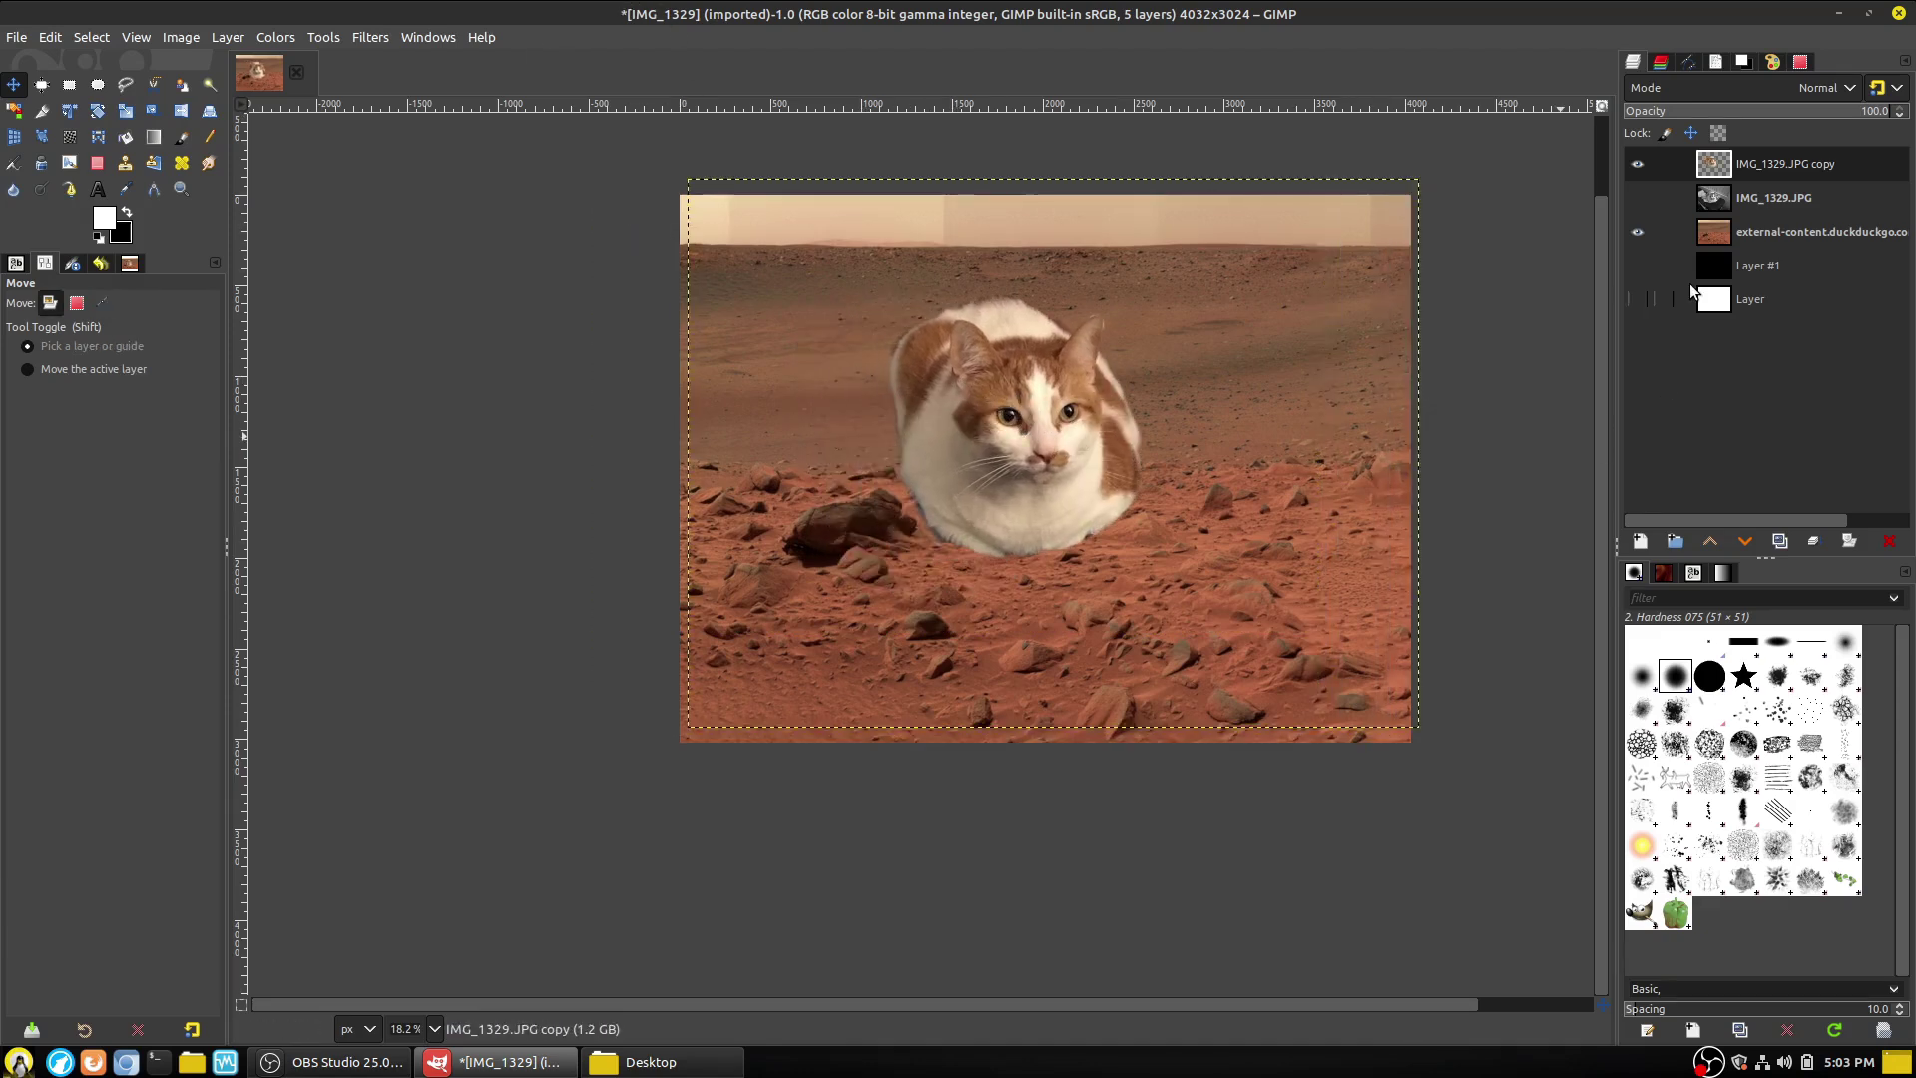
Add a White (full opacity) layer mask to the IMG_1329.JPG copy cat layer.
right_click(1736, 167)
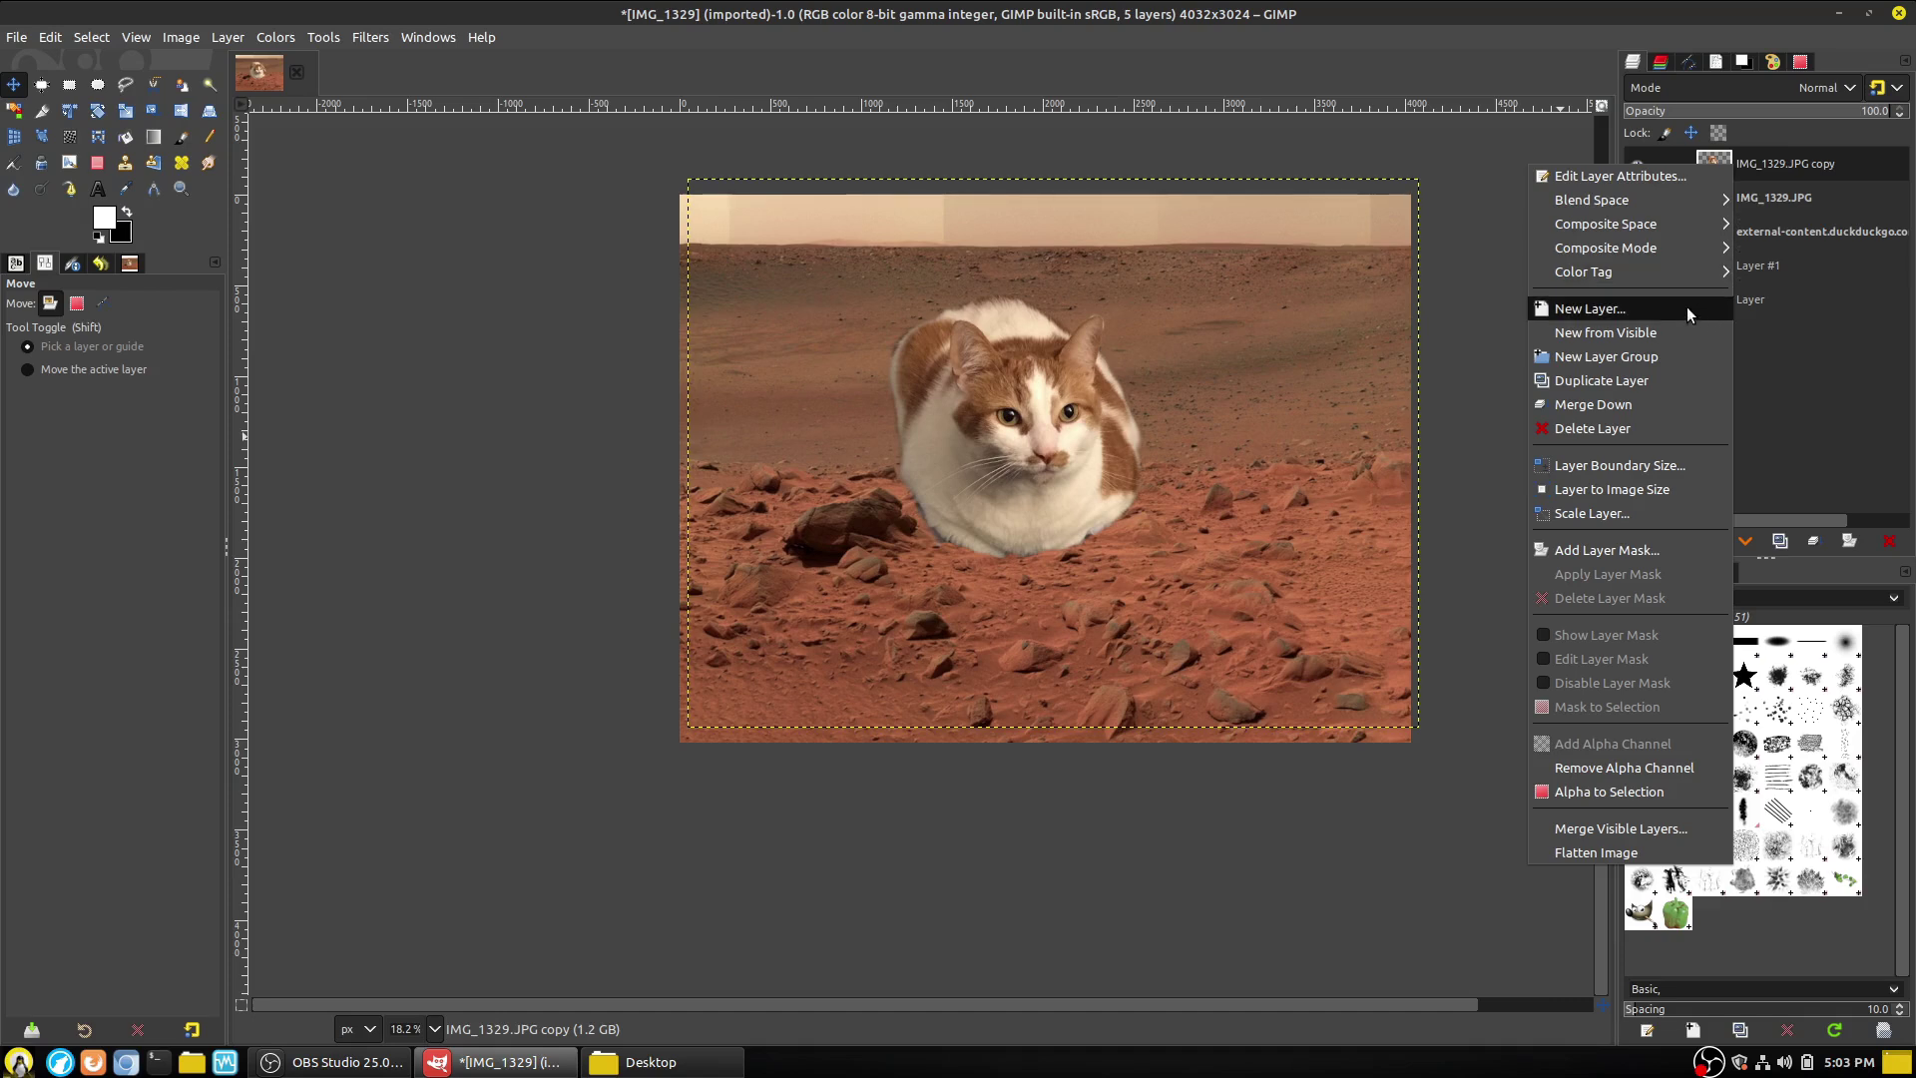
left_click(1638, 550)
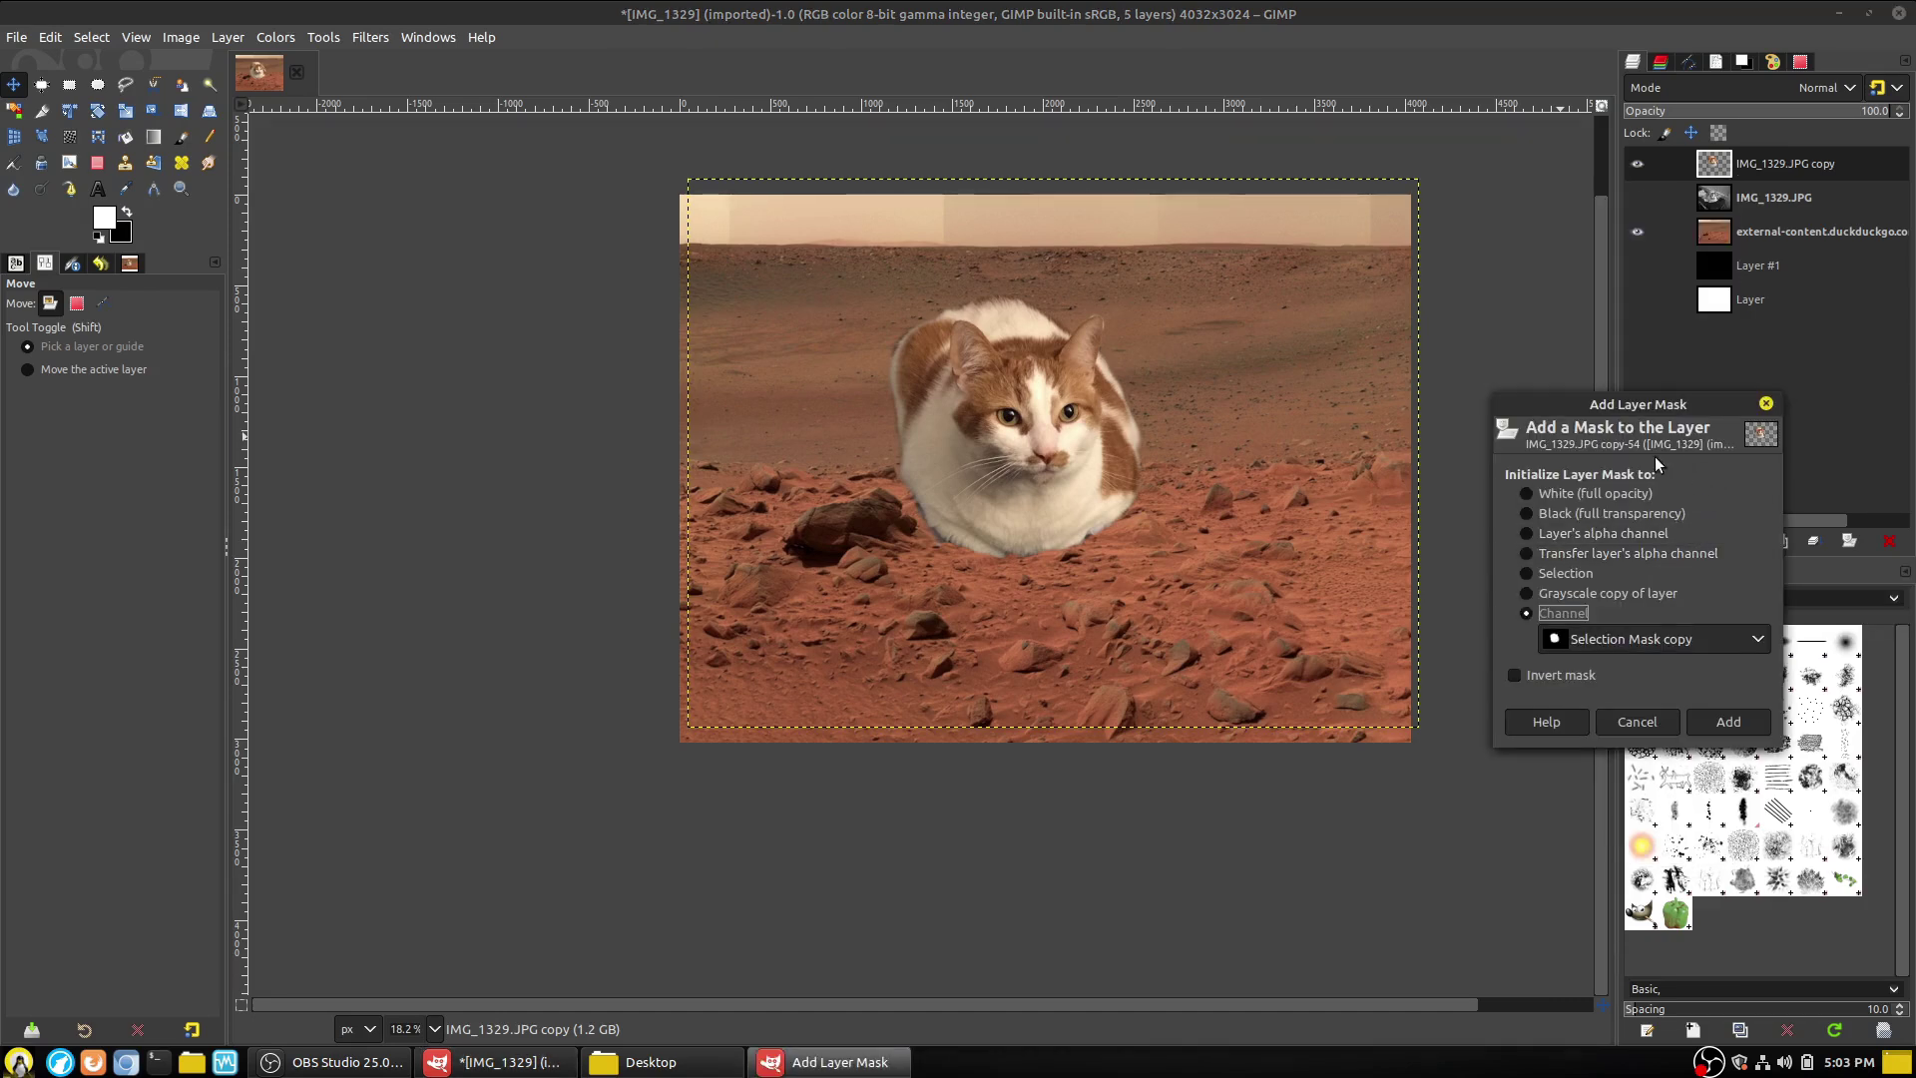
left_click(1616, 495)
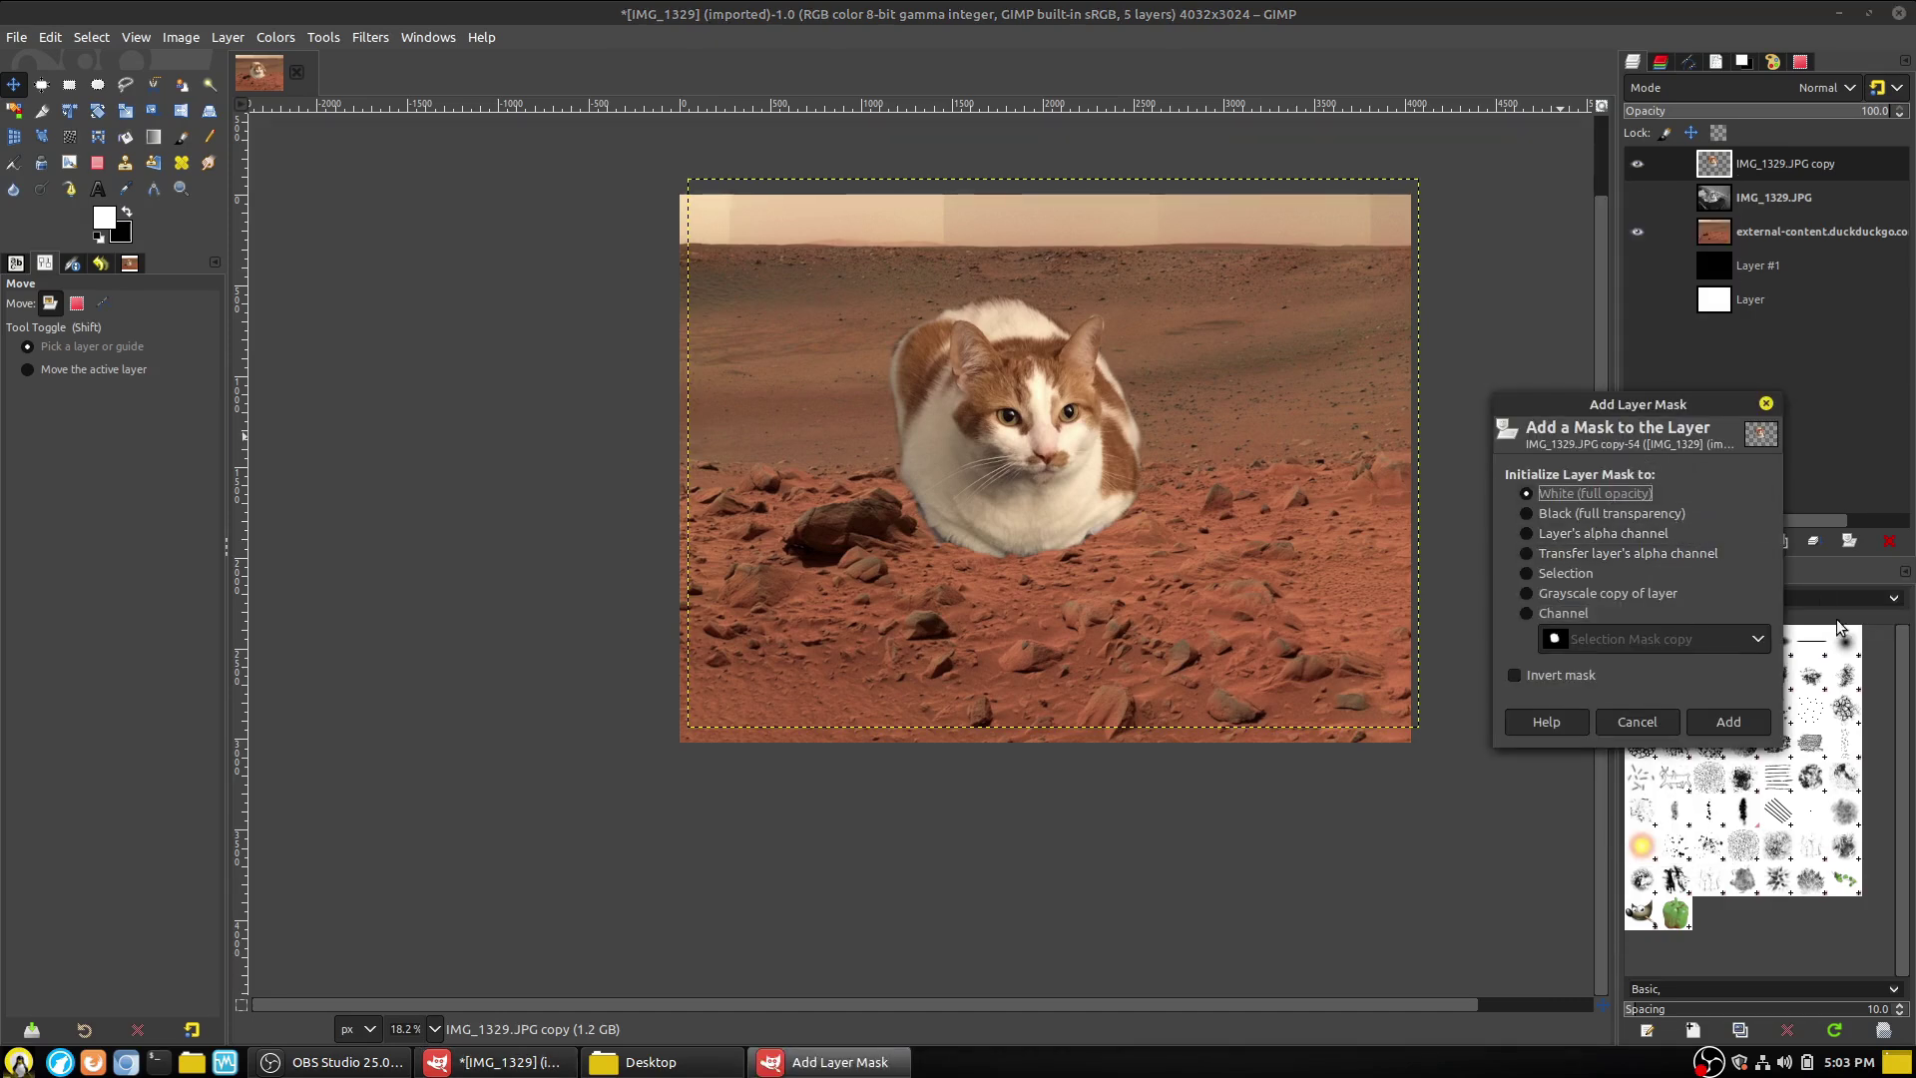
left_click(1729, 721)
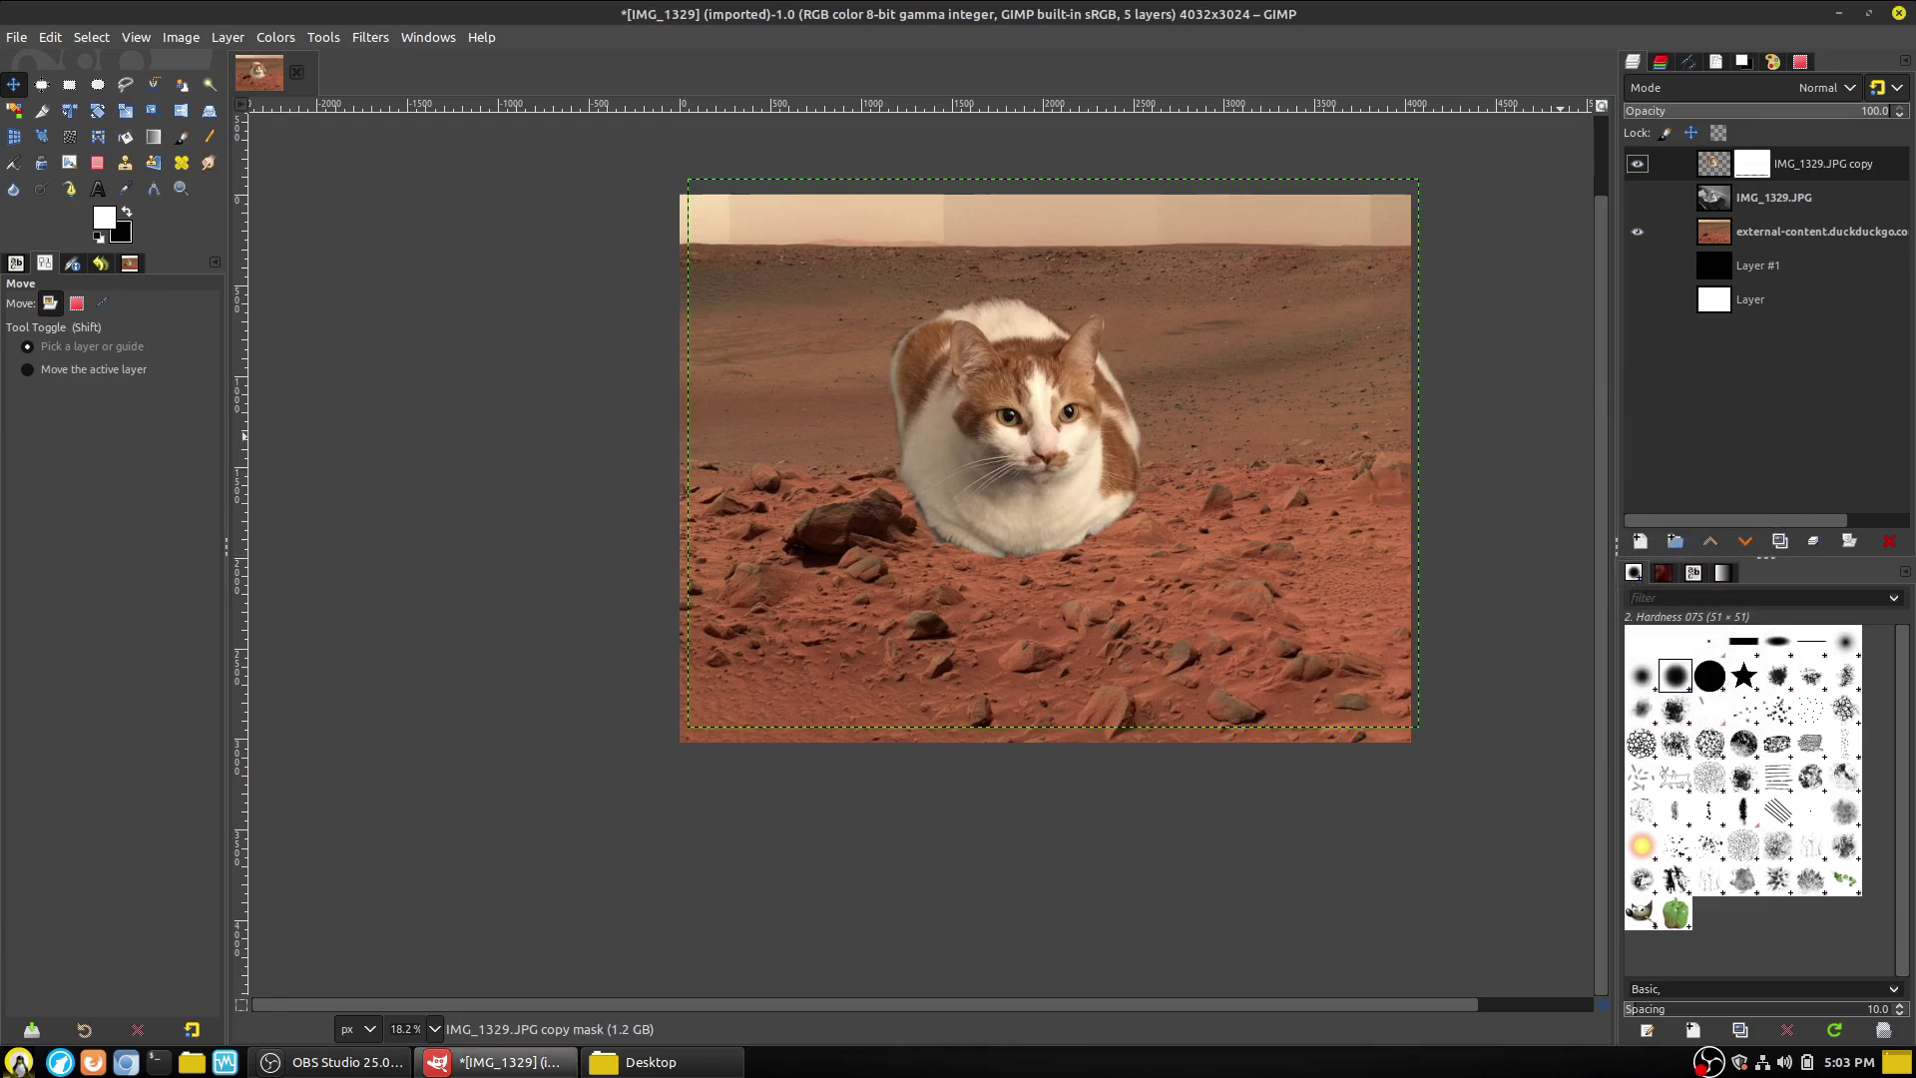
Choose the Custom gradient and select the Gradient tool.
left_click(1723, 572)
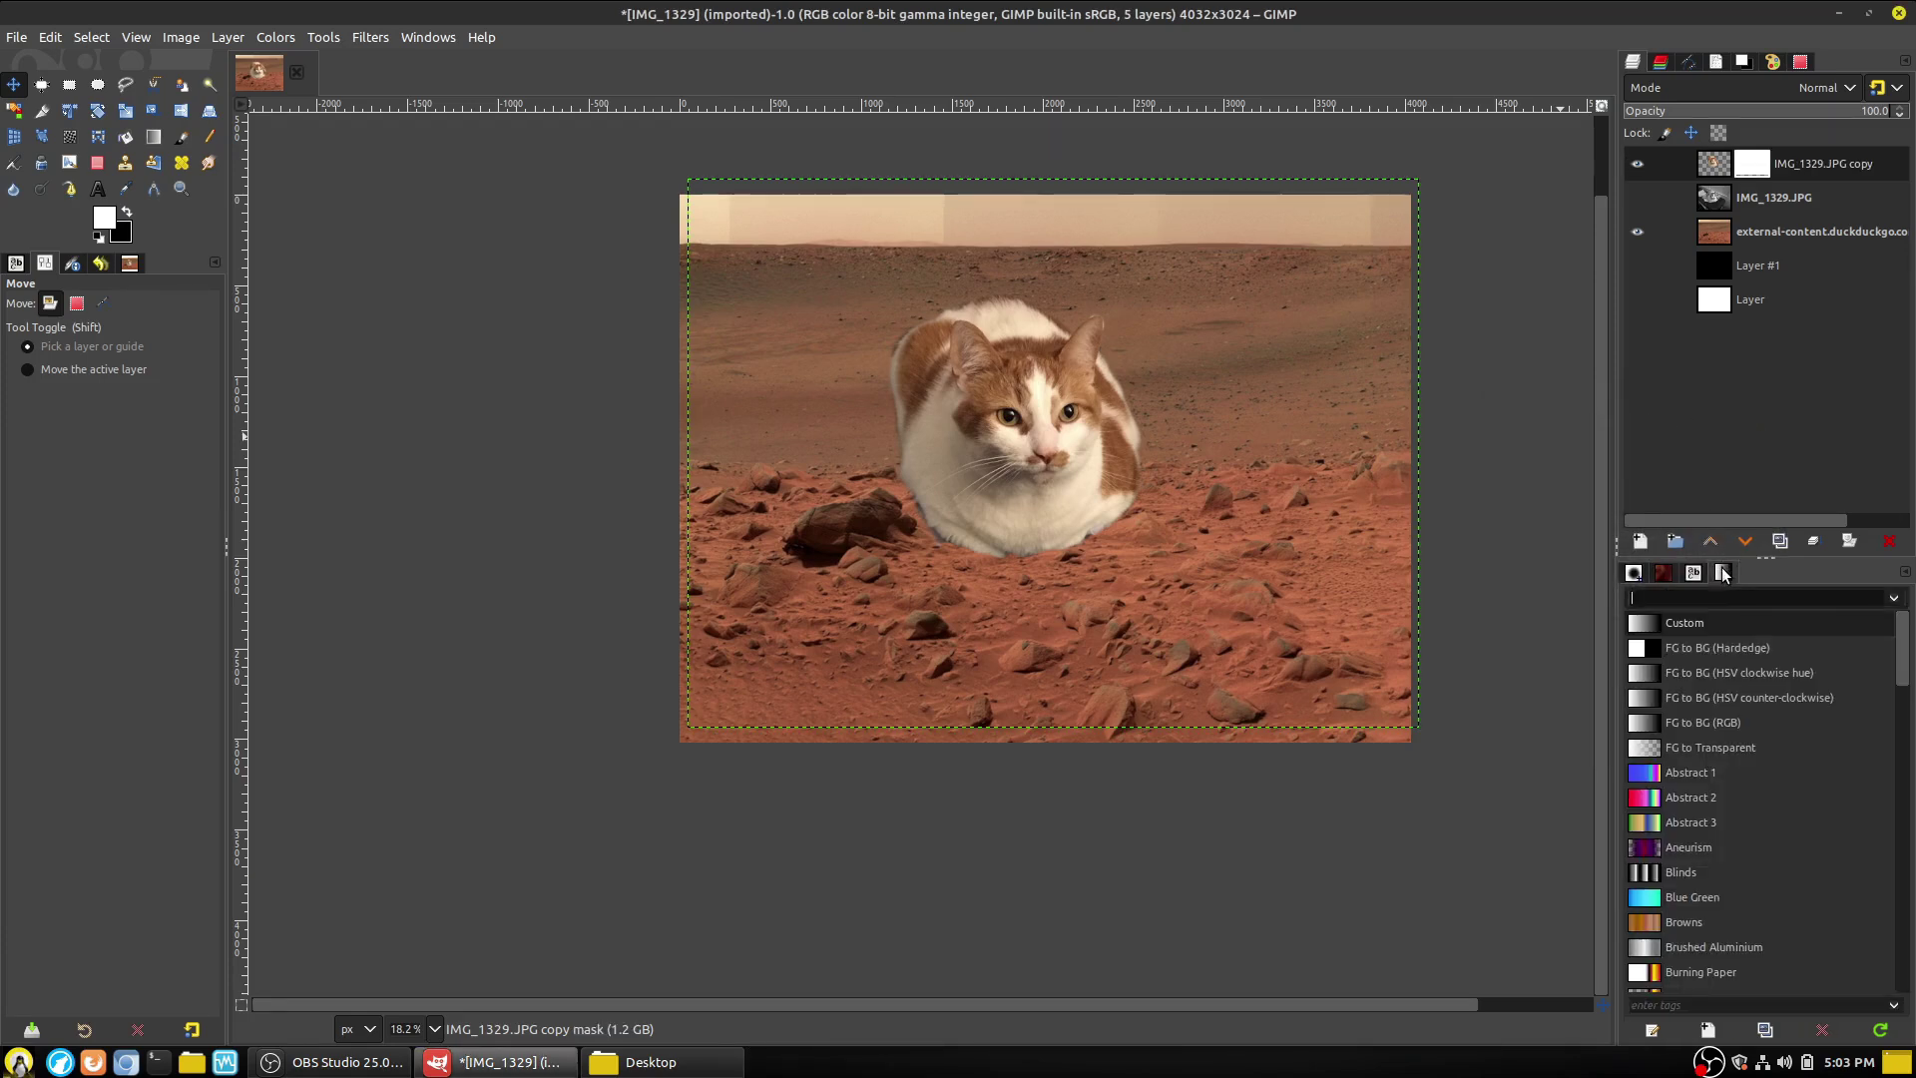
left_click(1684, 632)
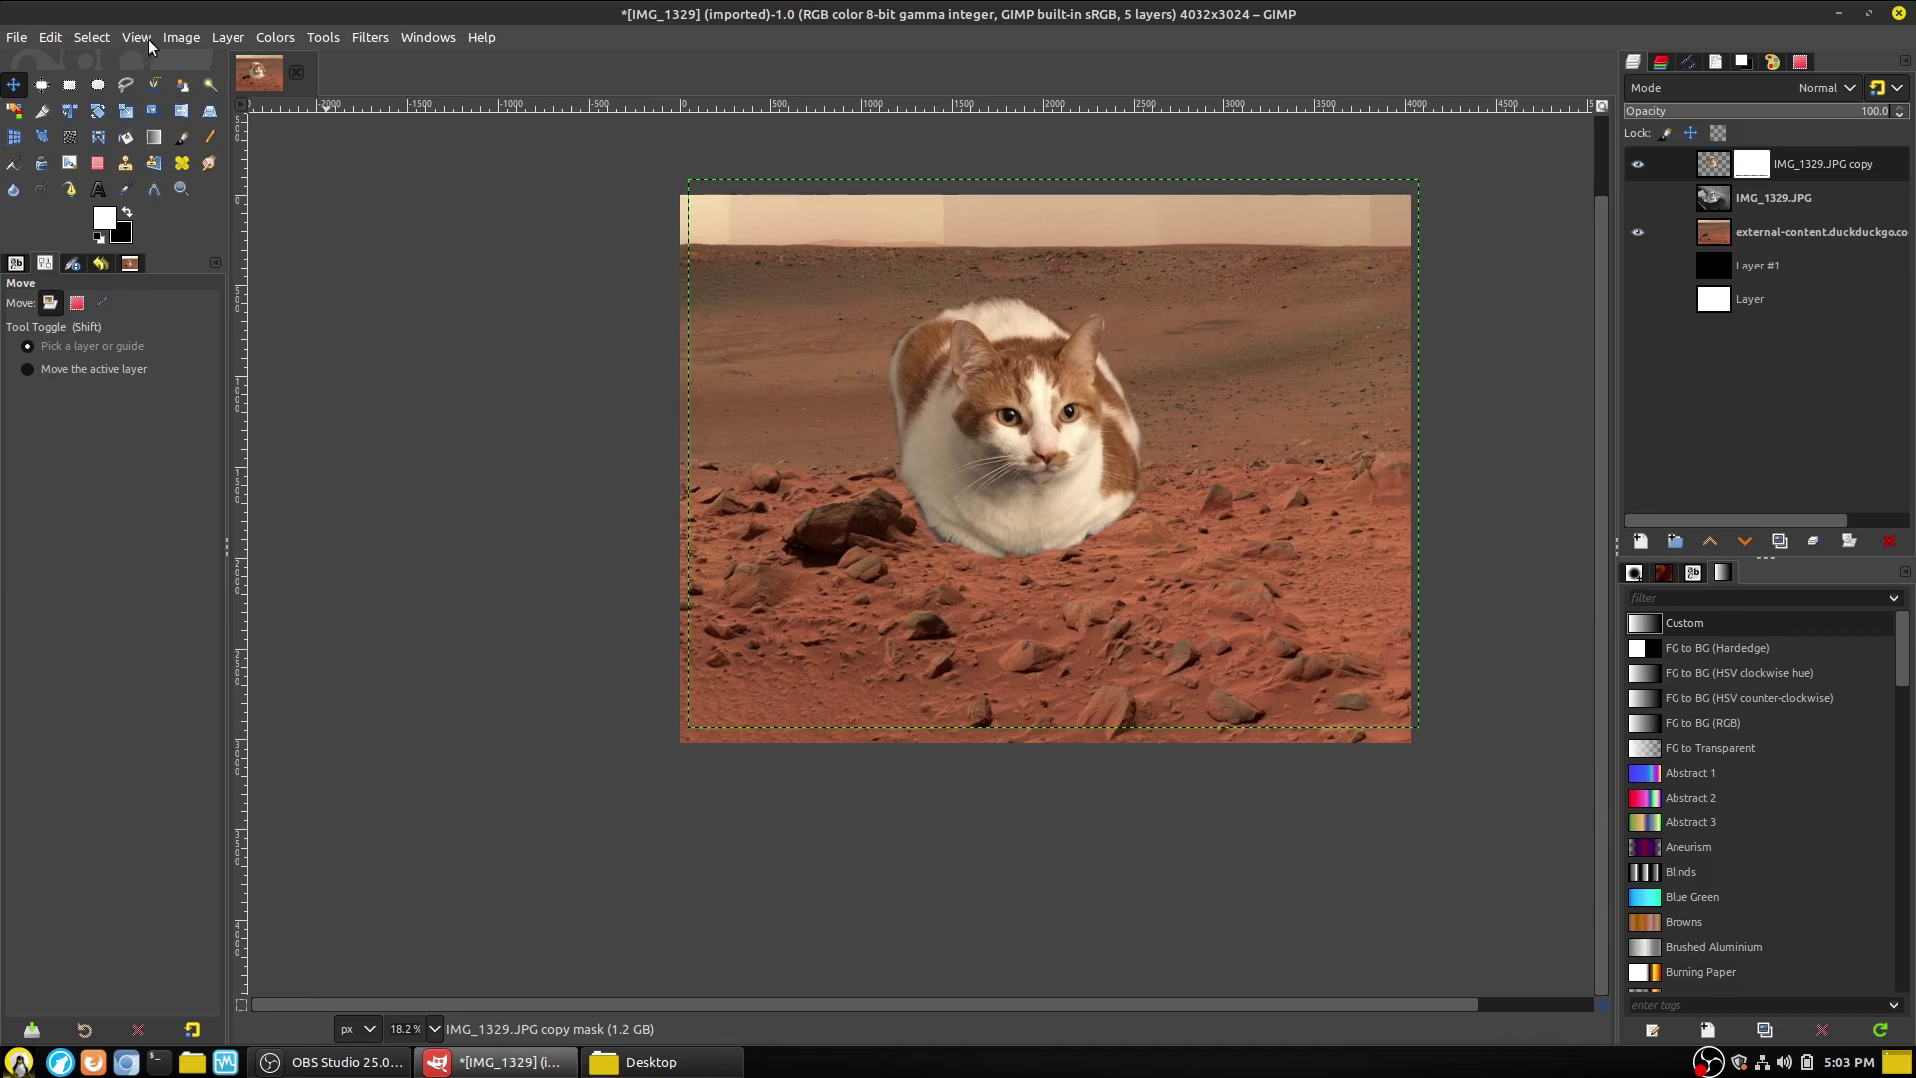
left_click(150, 139)
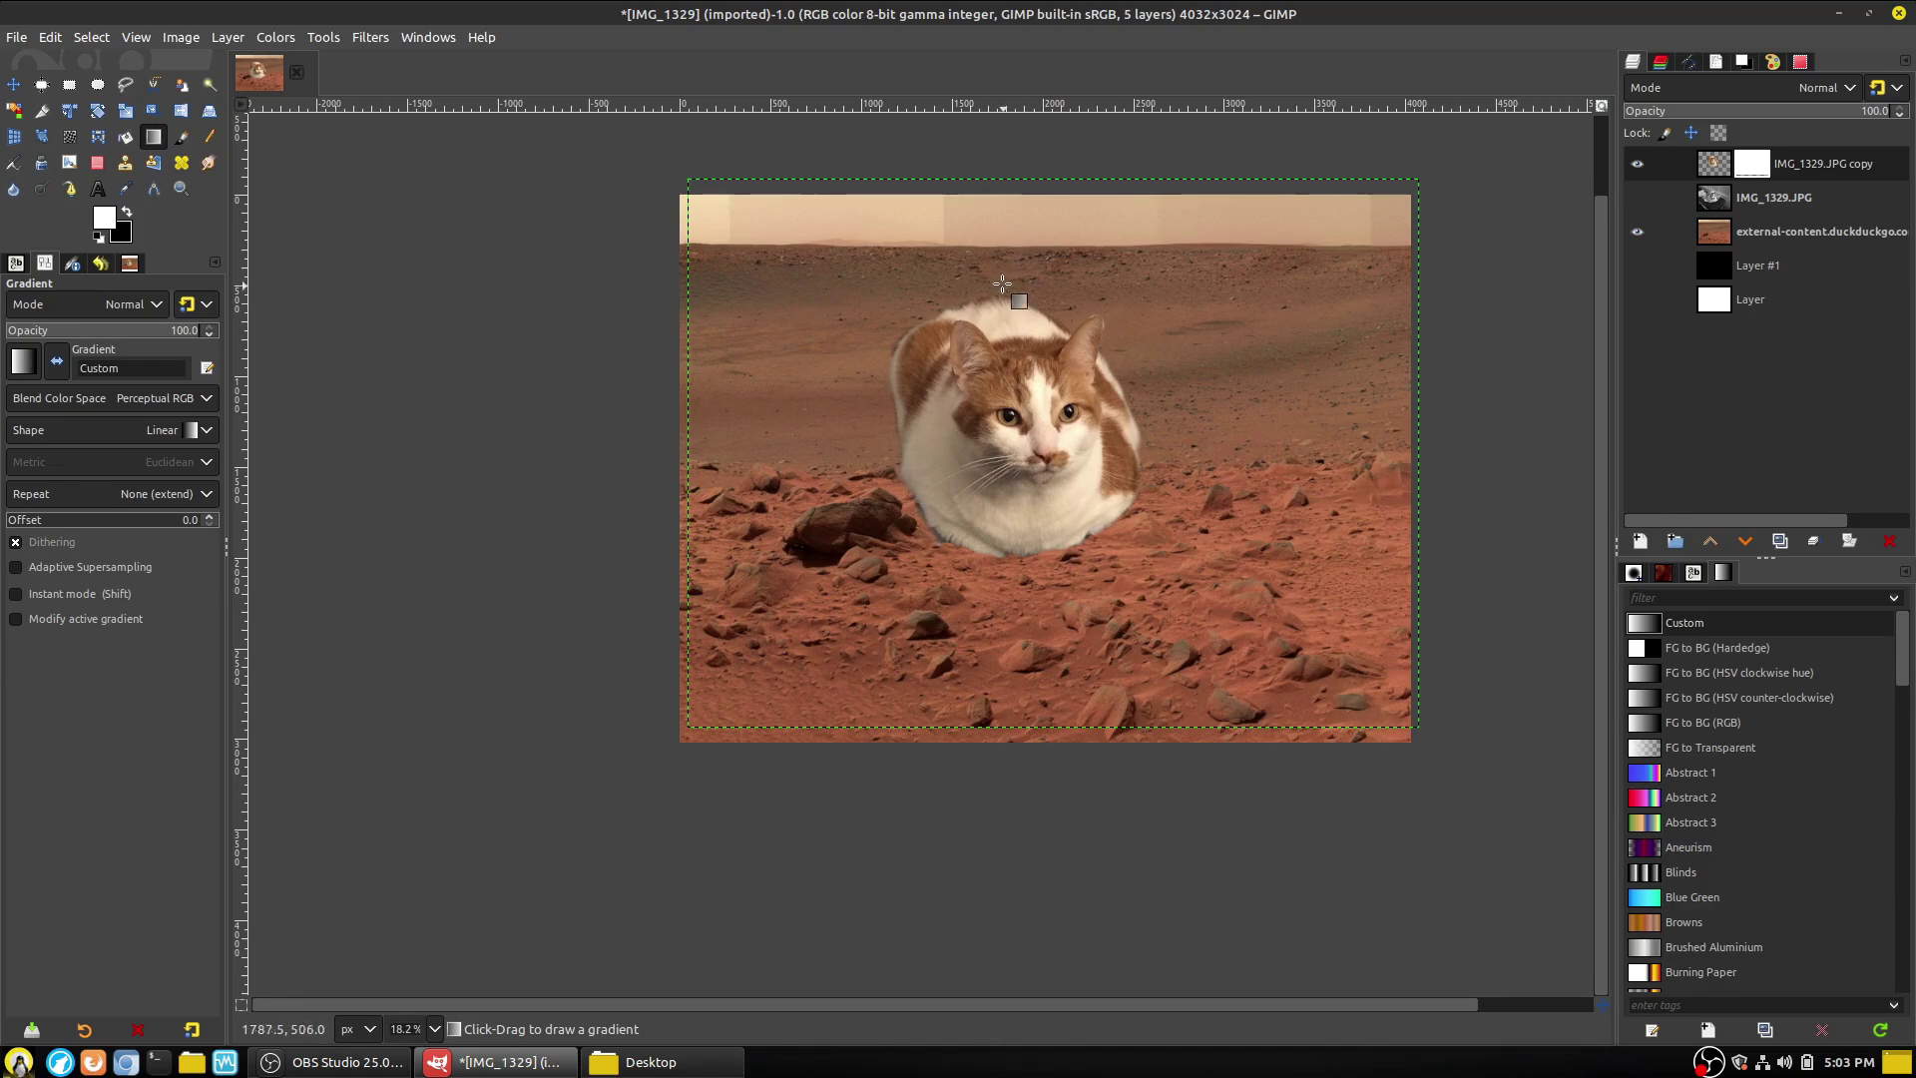
Swap the colours with X and draw a vertical mask gradient fading the cat from ground to face.
mouse_move(995, 252)
left_mouse_down()
mouse_move(996, 570)
mouse_move(1025, 465)
mouse_move(998, 739)
left_mouse_up()
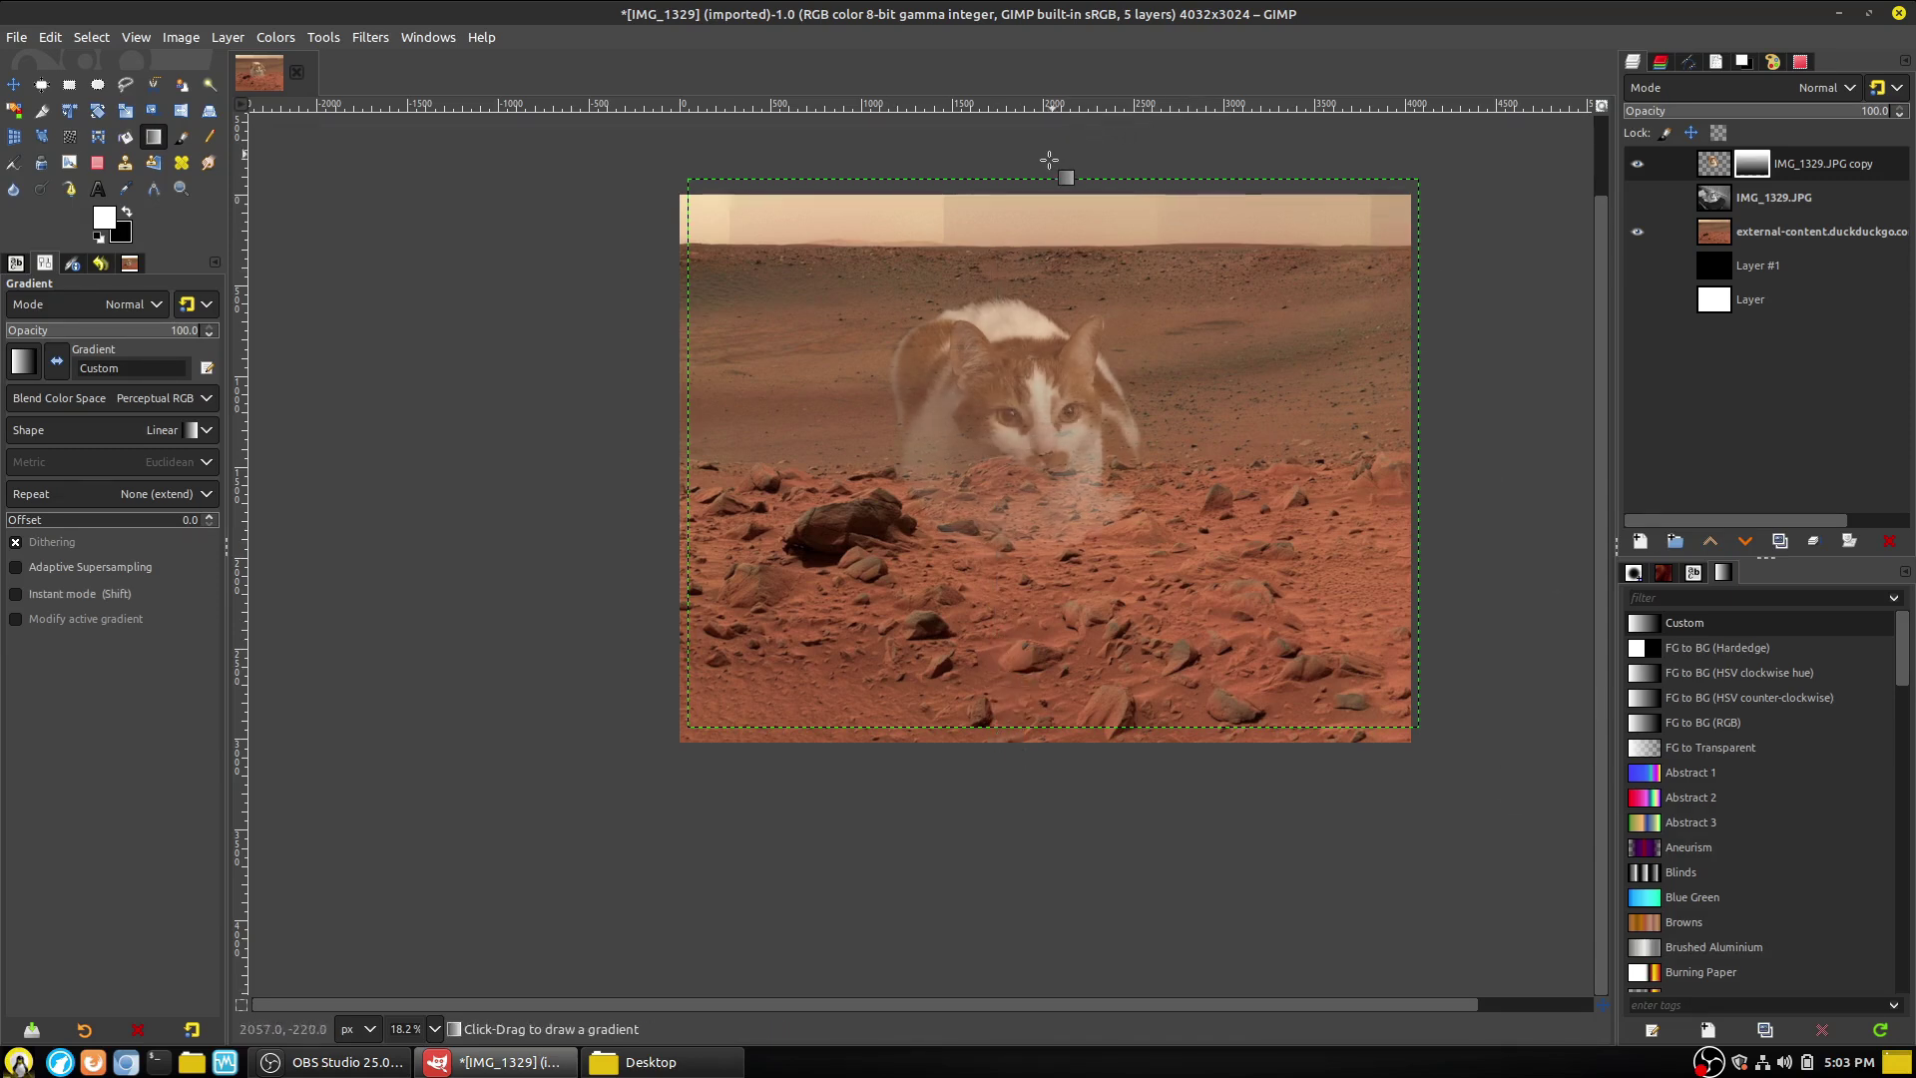
key("x")
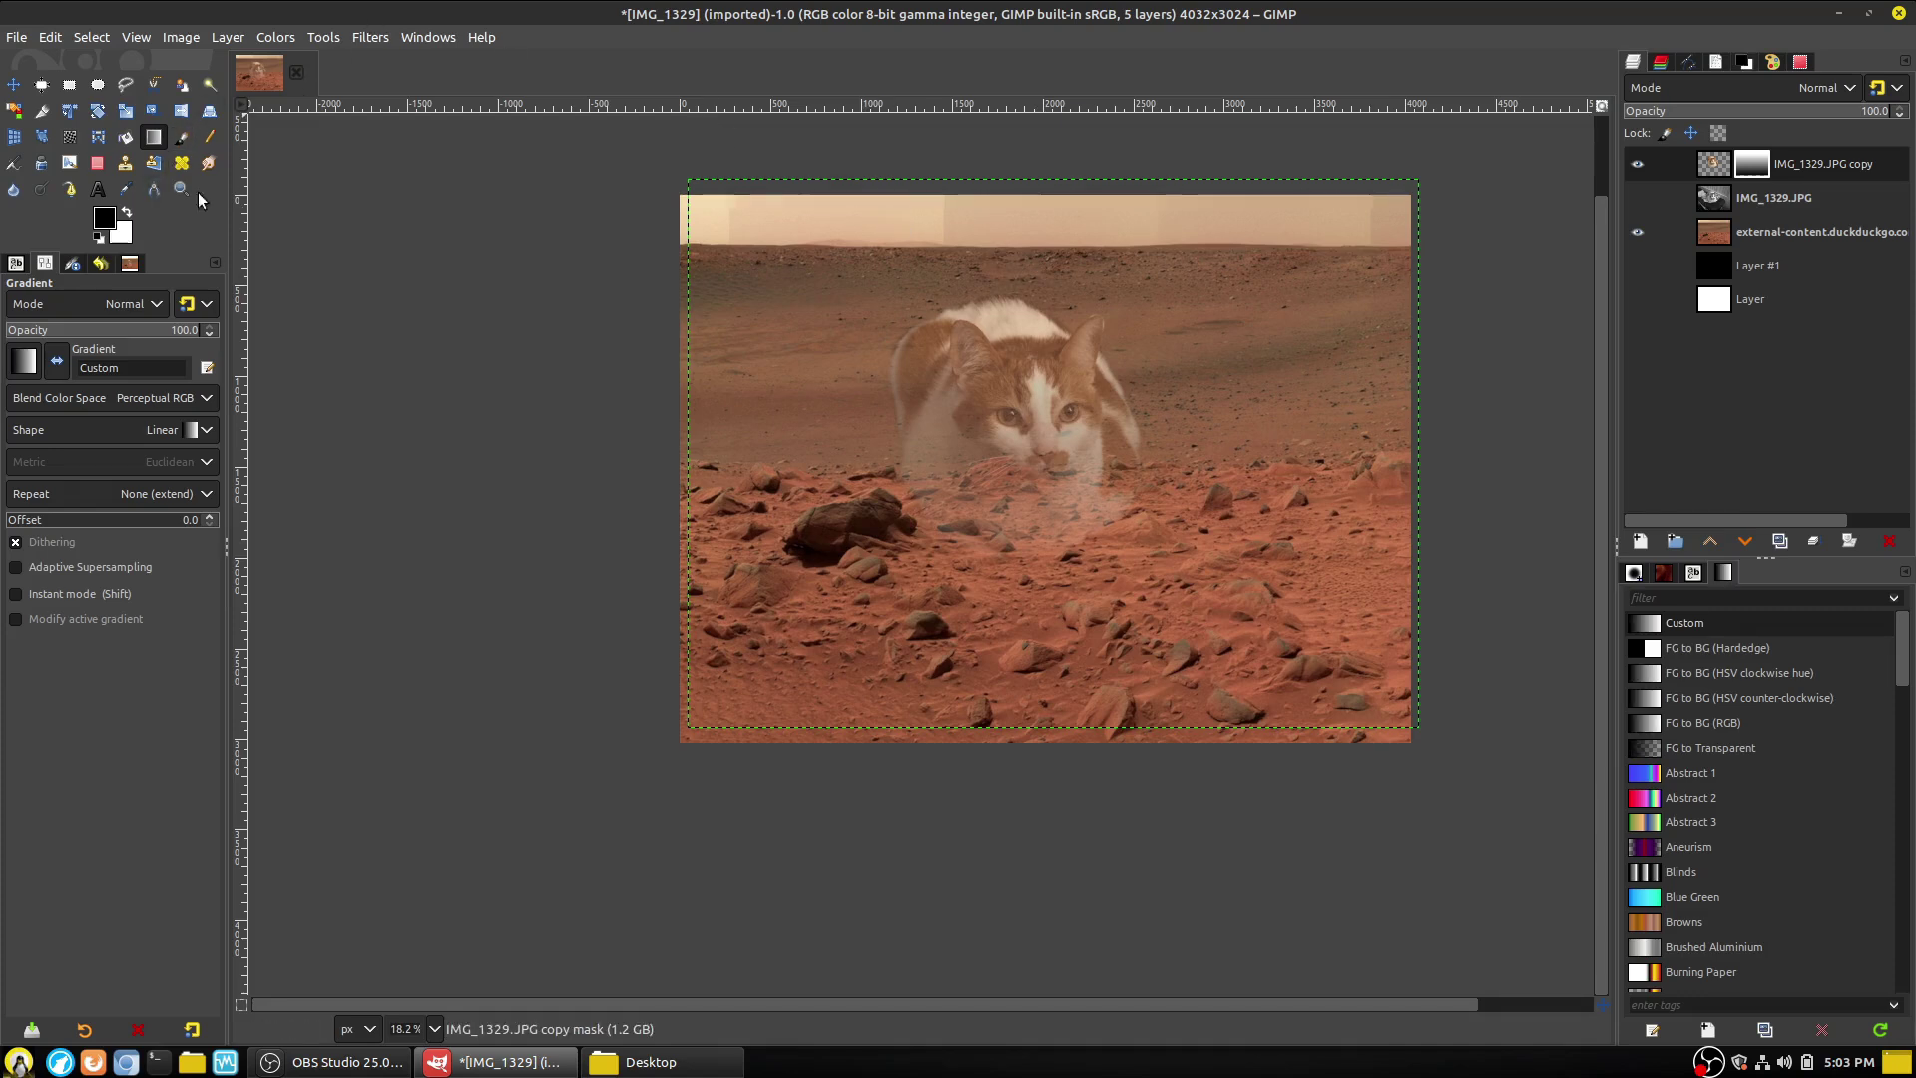
mouse_move(1015, 182)
left_mouse_down()
mouse_move(1018, 366)
mouse_move(1016, 219)
left_mouse_up()
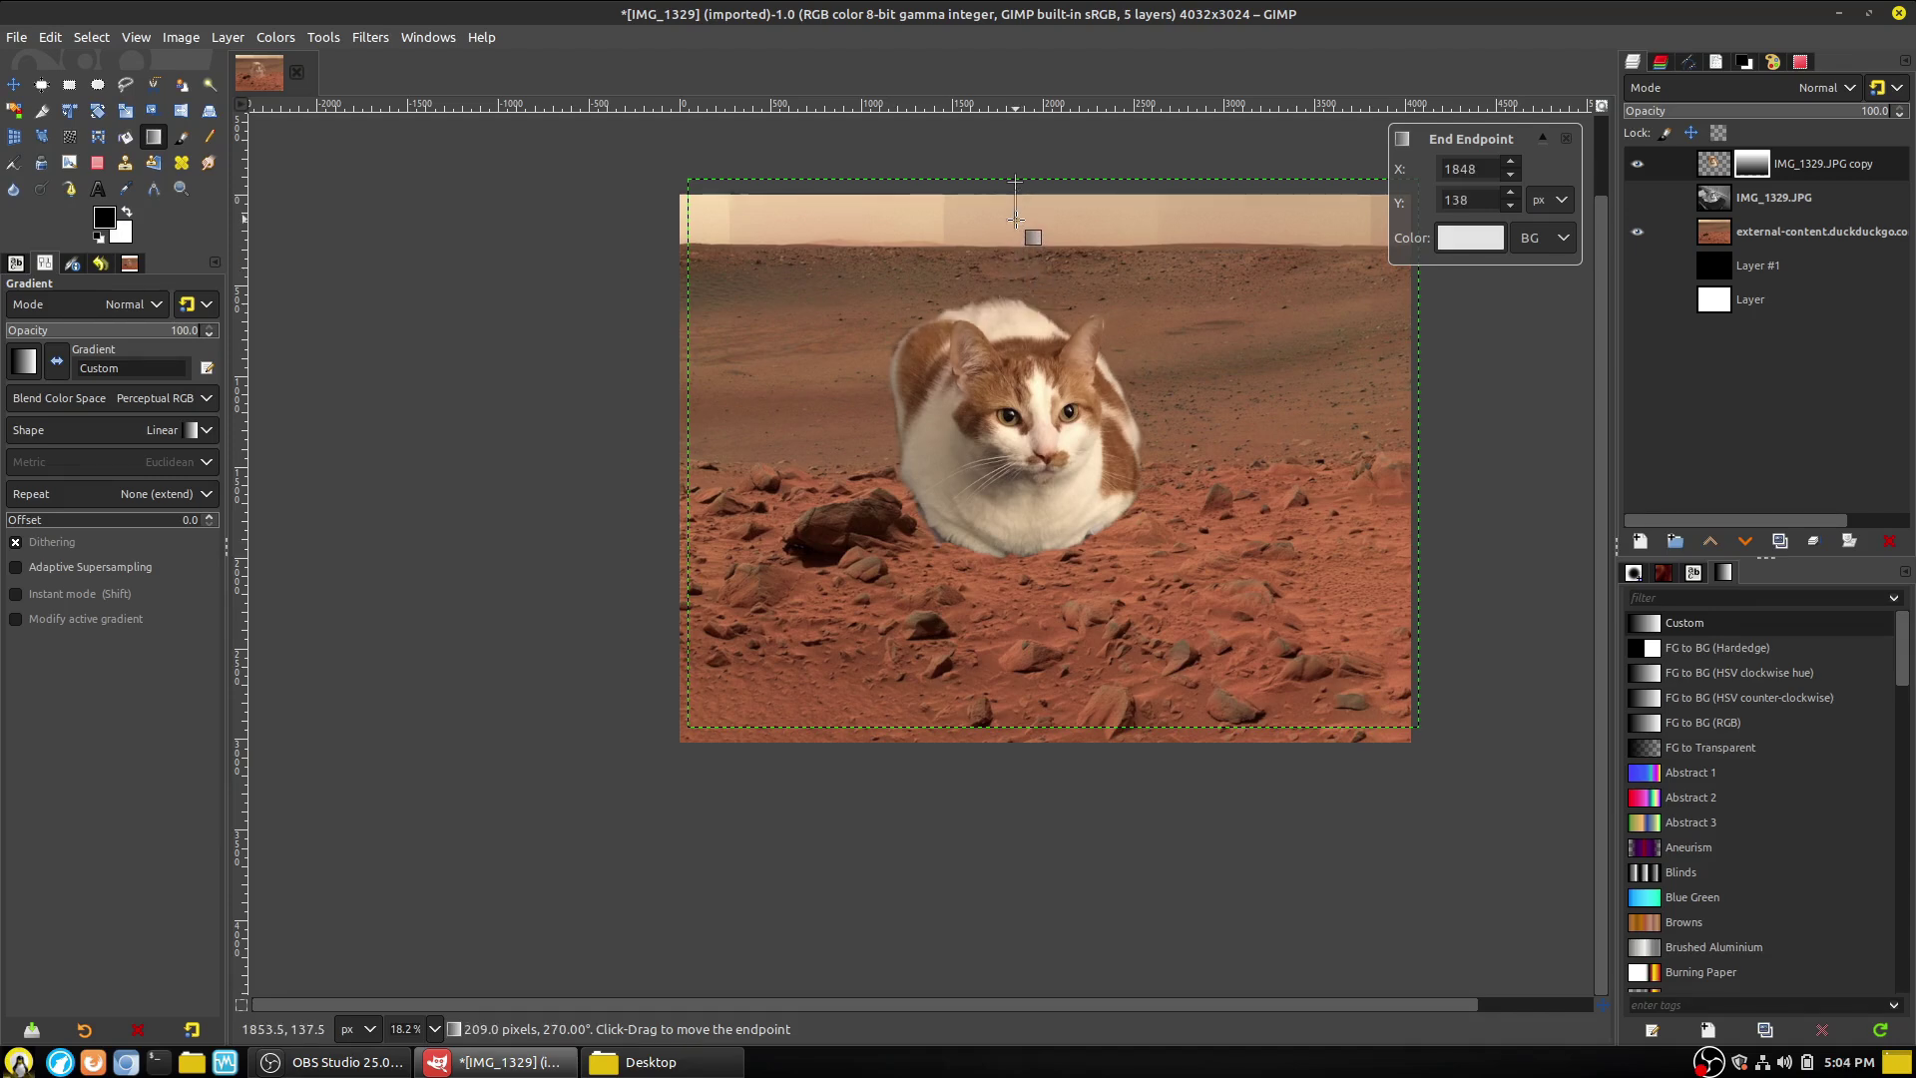
key("Return")
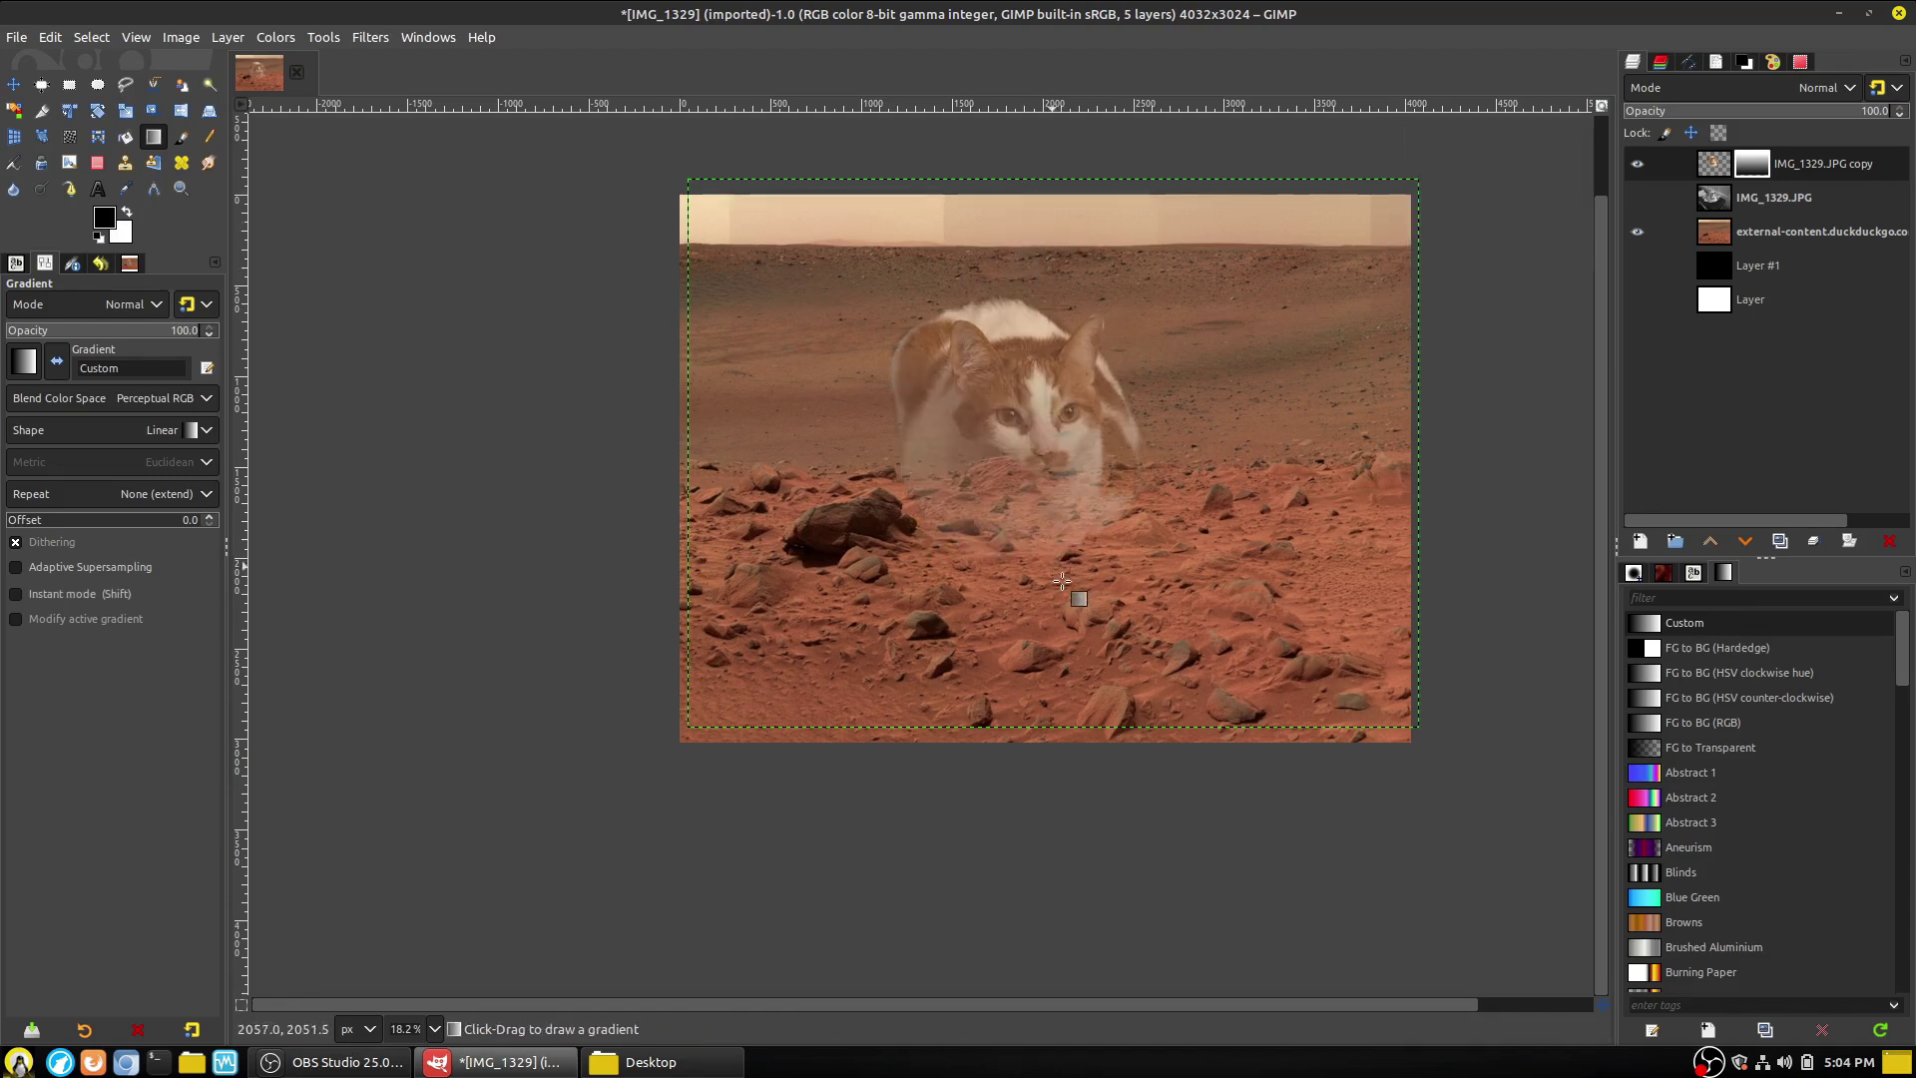
left_click_drag(1045, 711, 1037, 367)
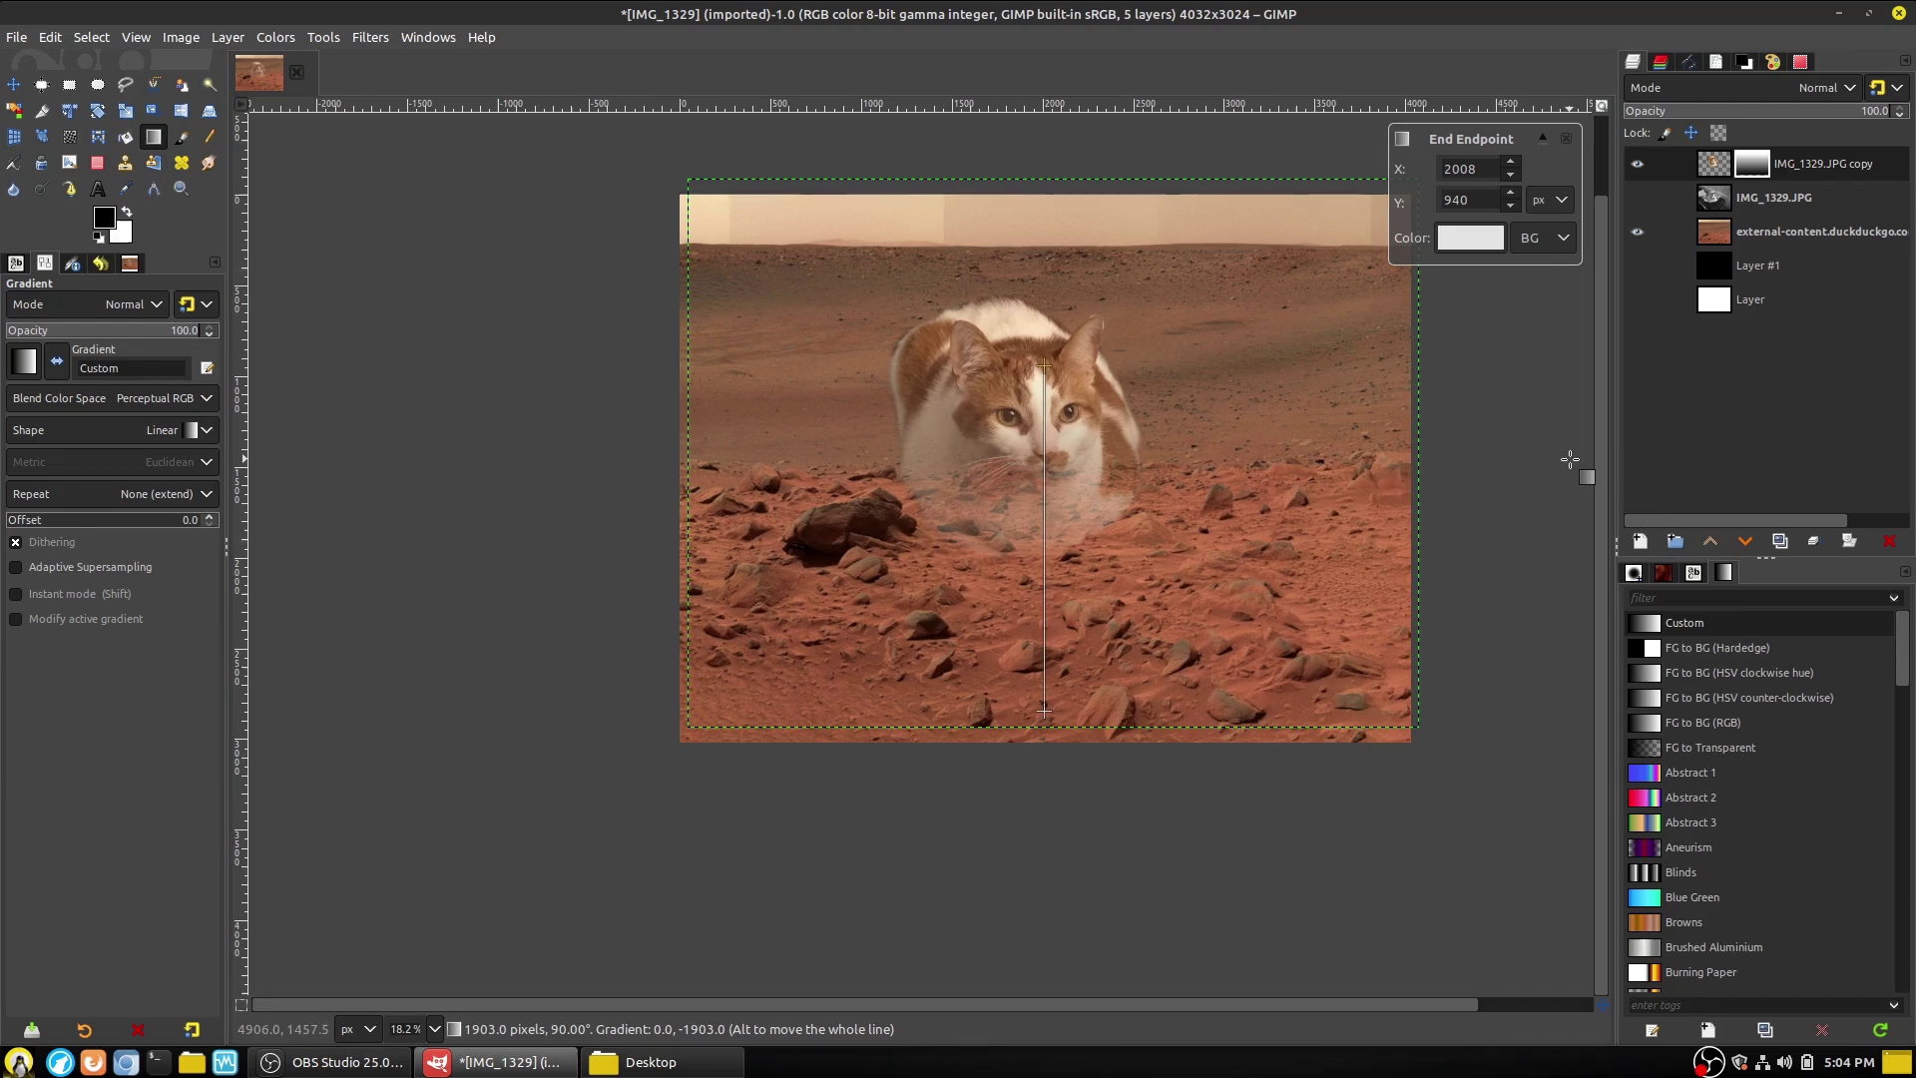
left_click(1758, 301)
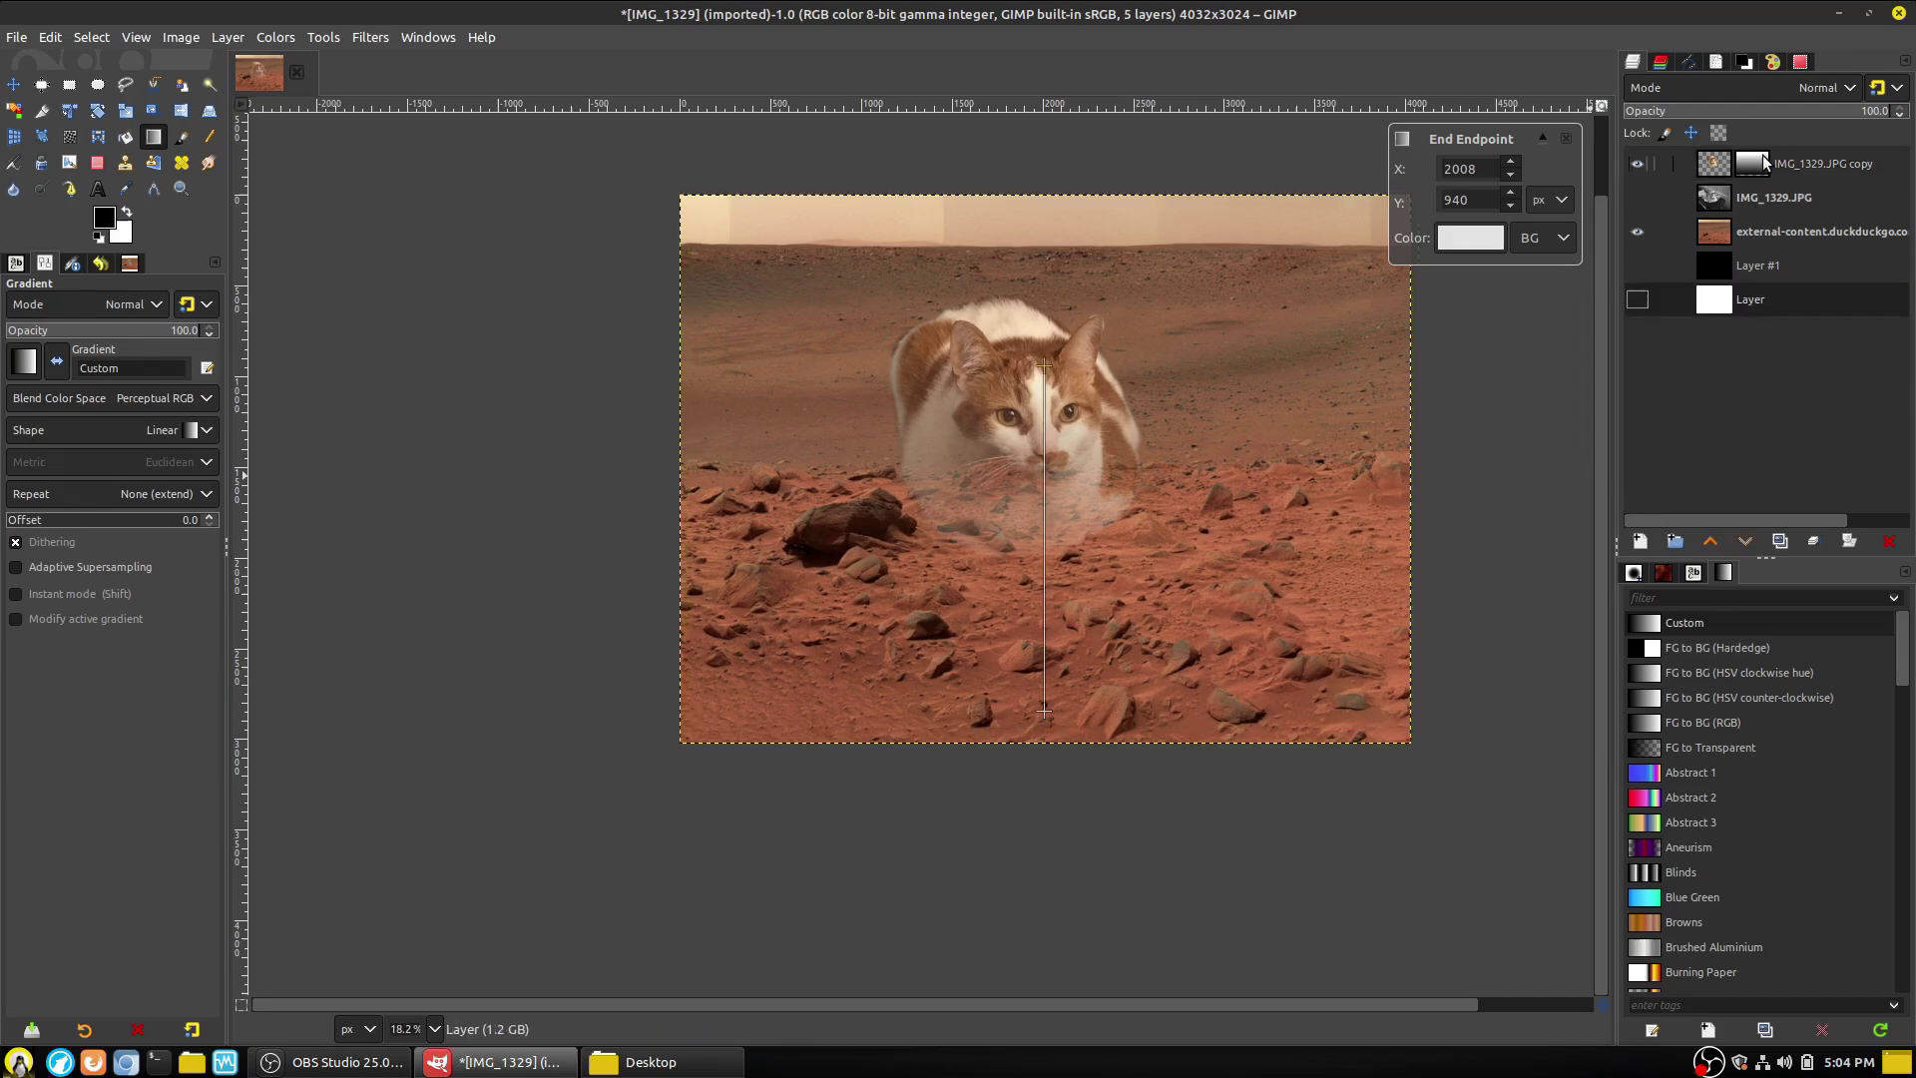
Disable and re-enable the cat's layer mask to compare, then apply the mask.
right_click(1765, 165)
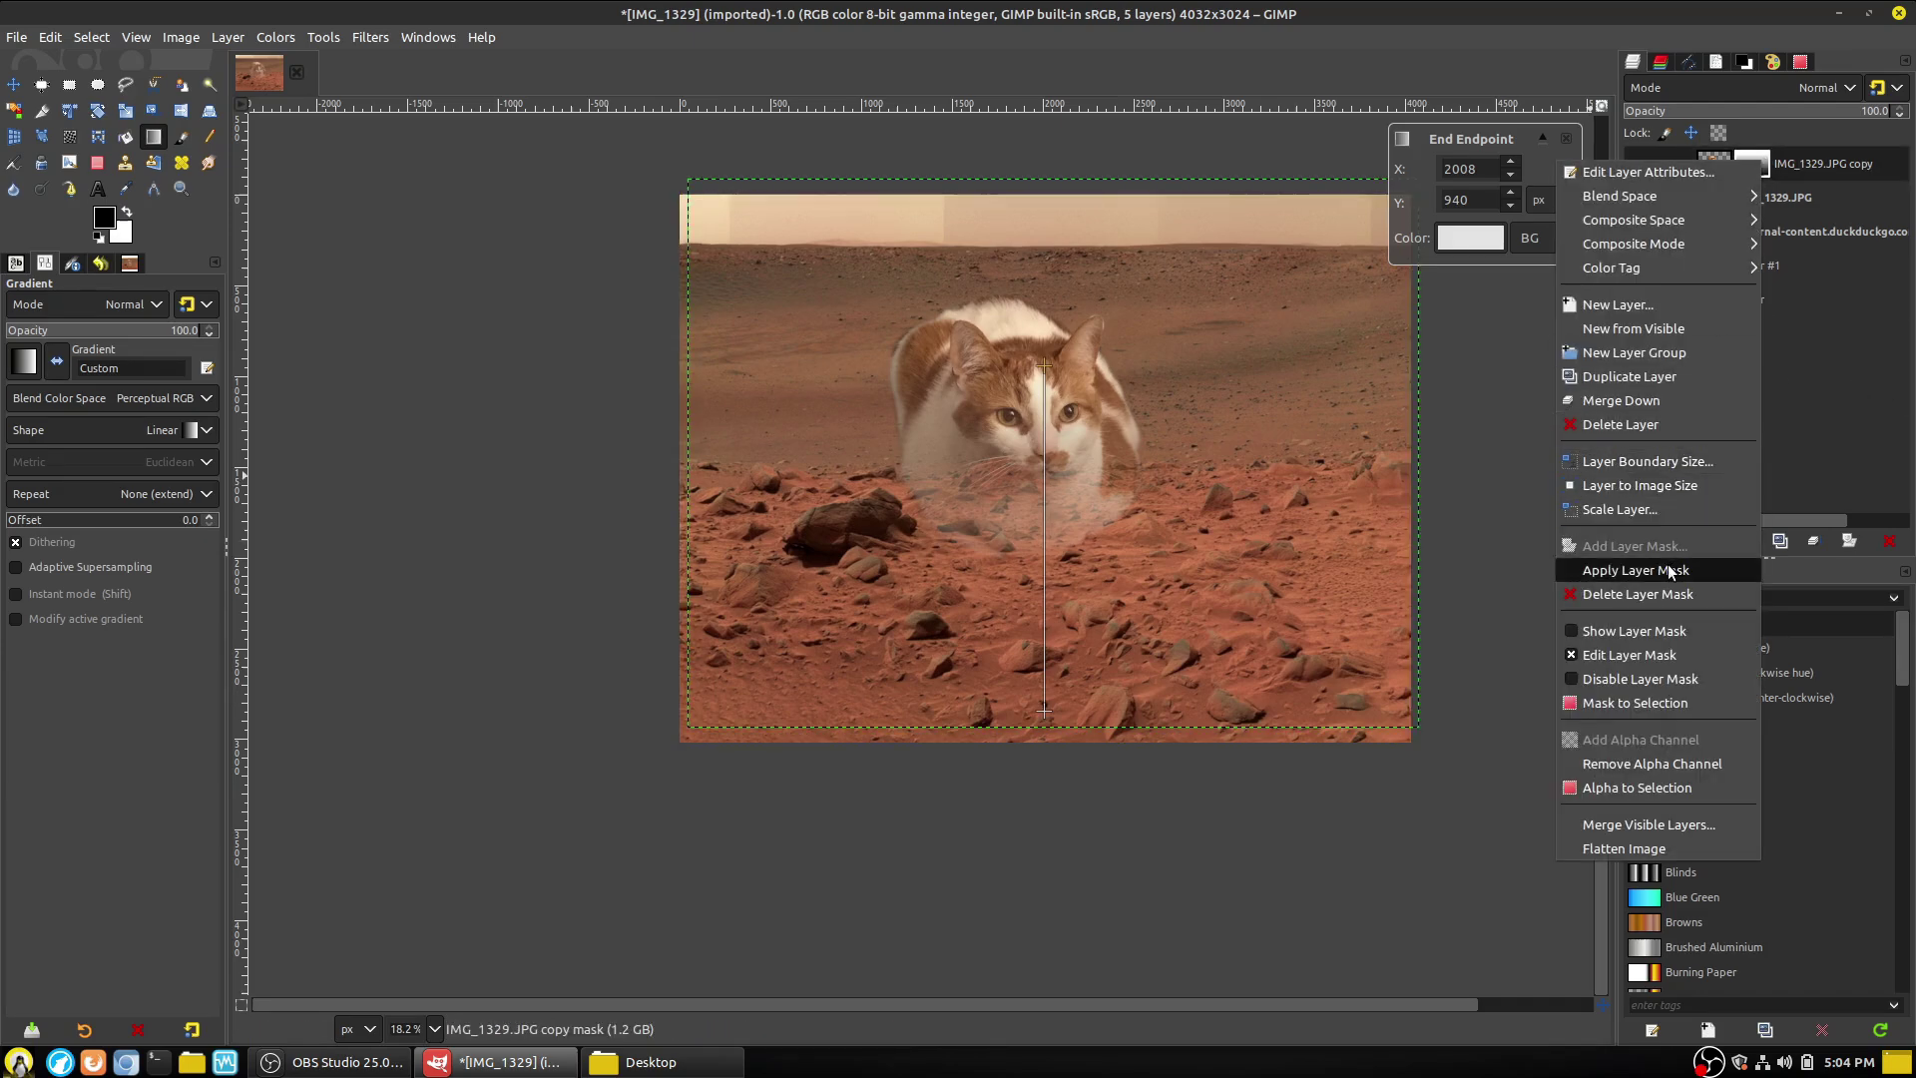
left_click(1608, 680)
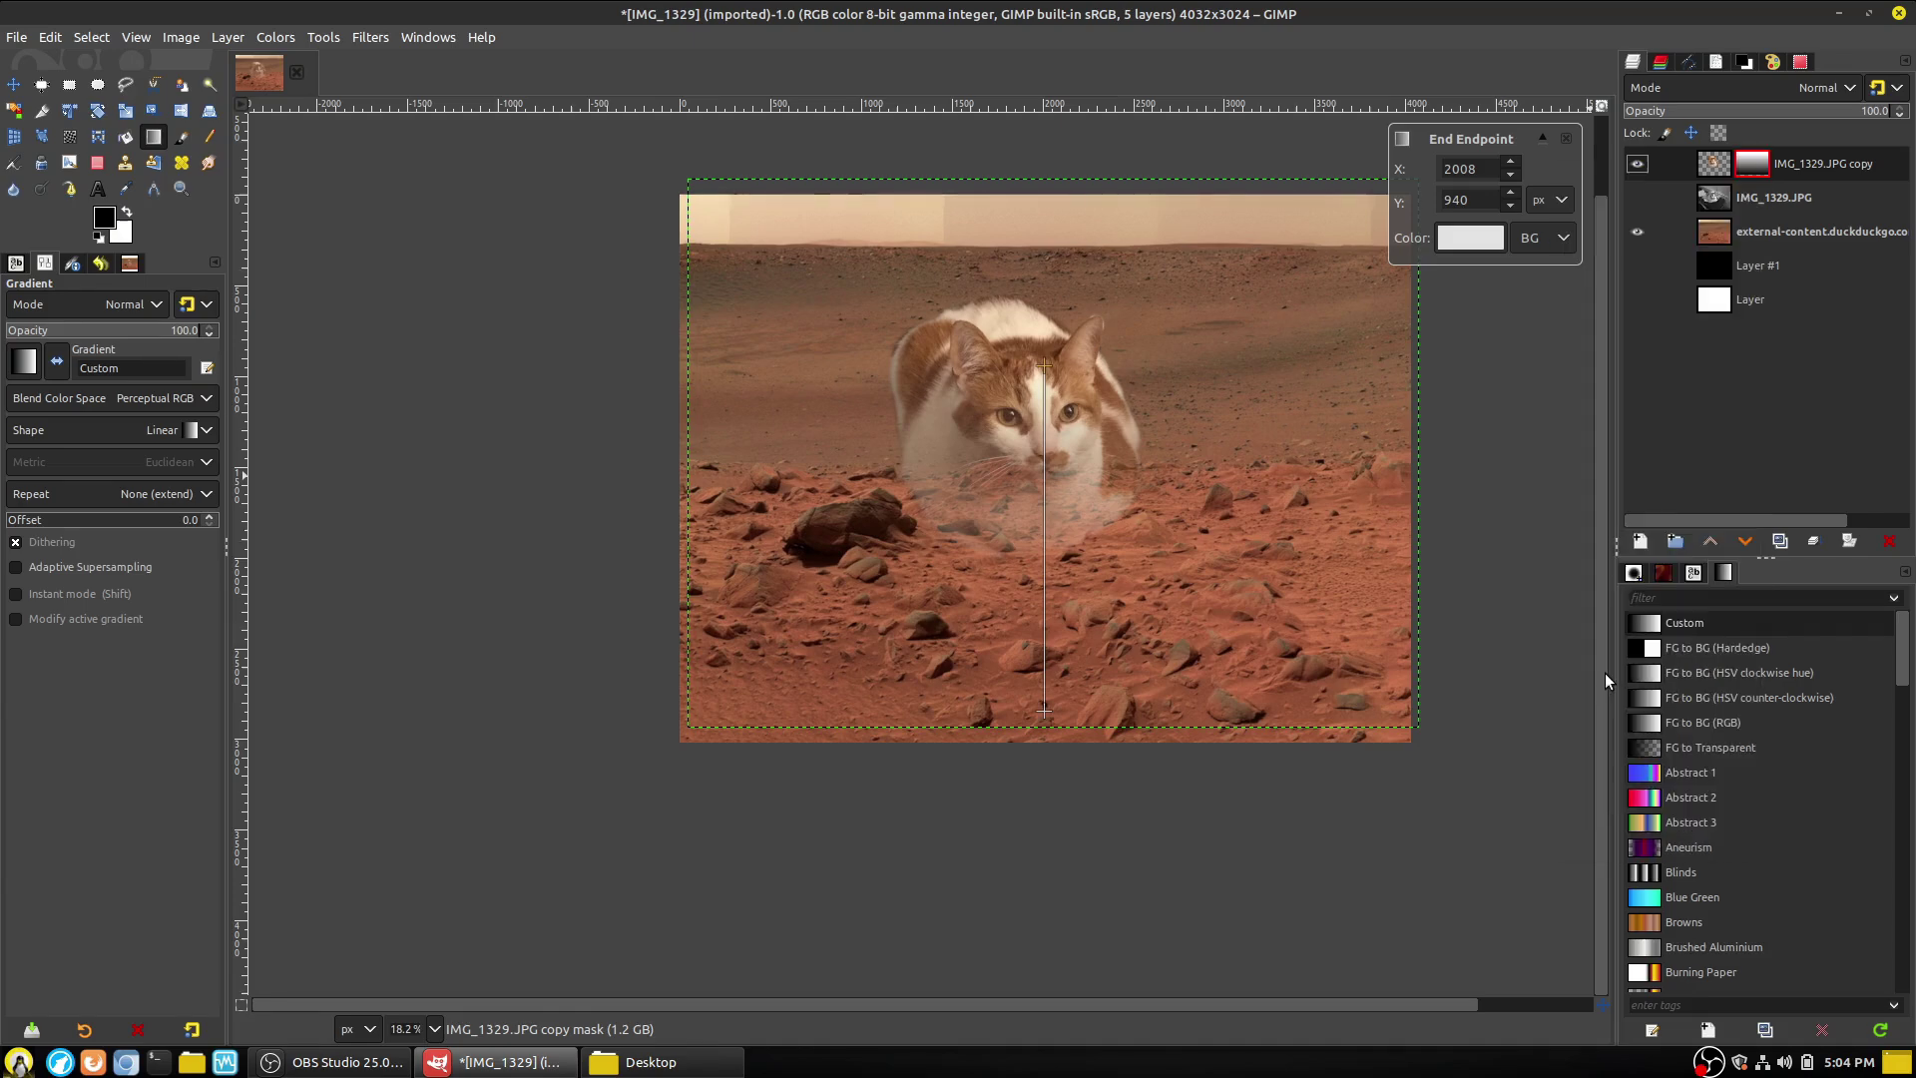
right_click(1764, 164)
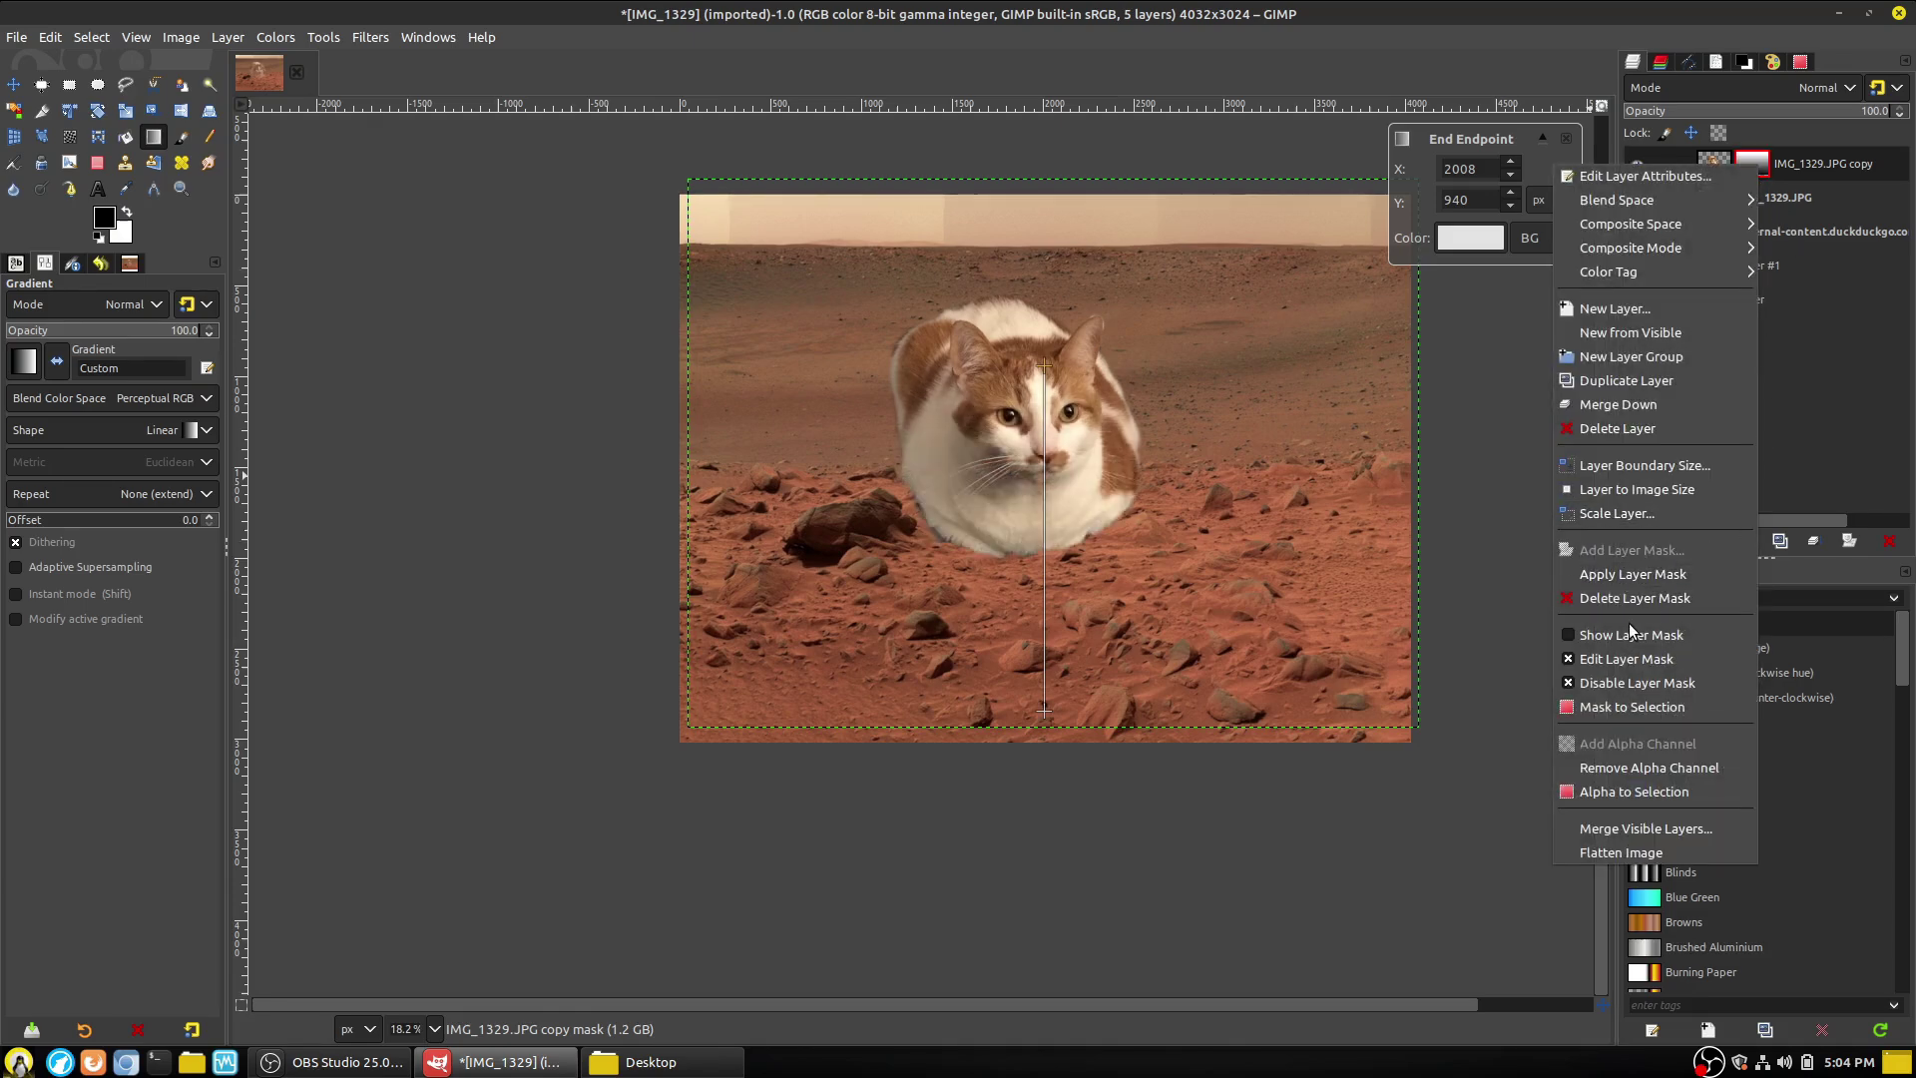
left_click(1607, 680)
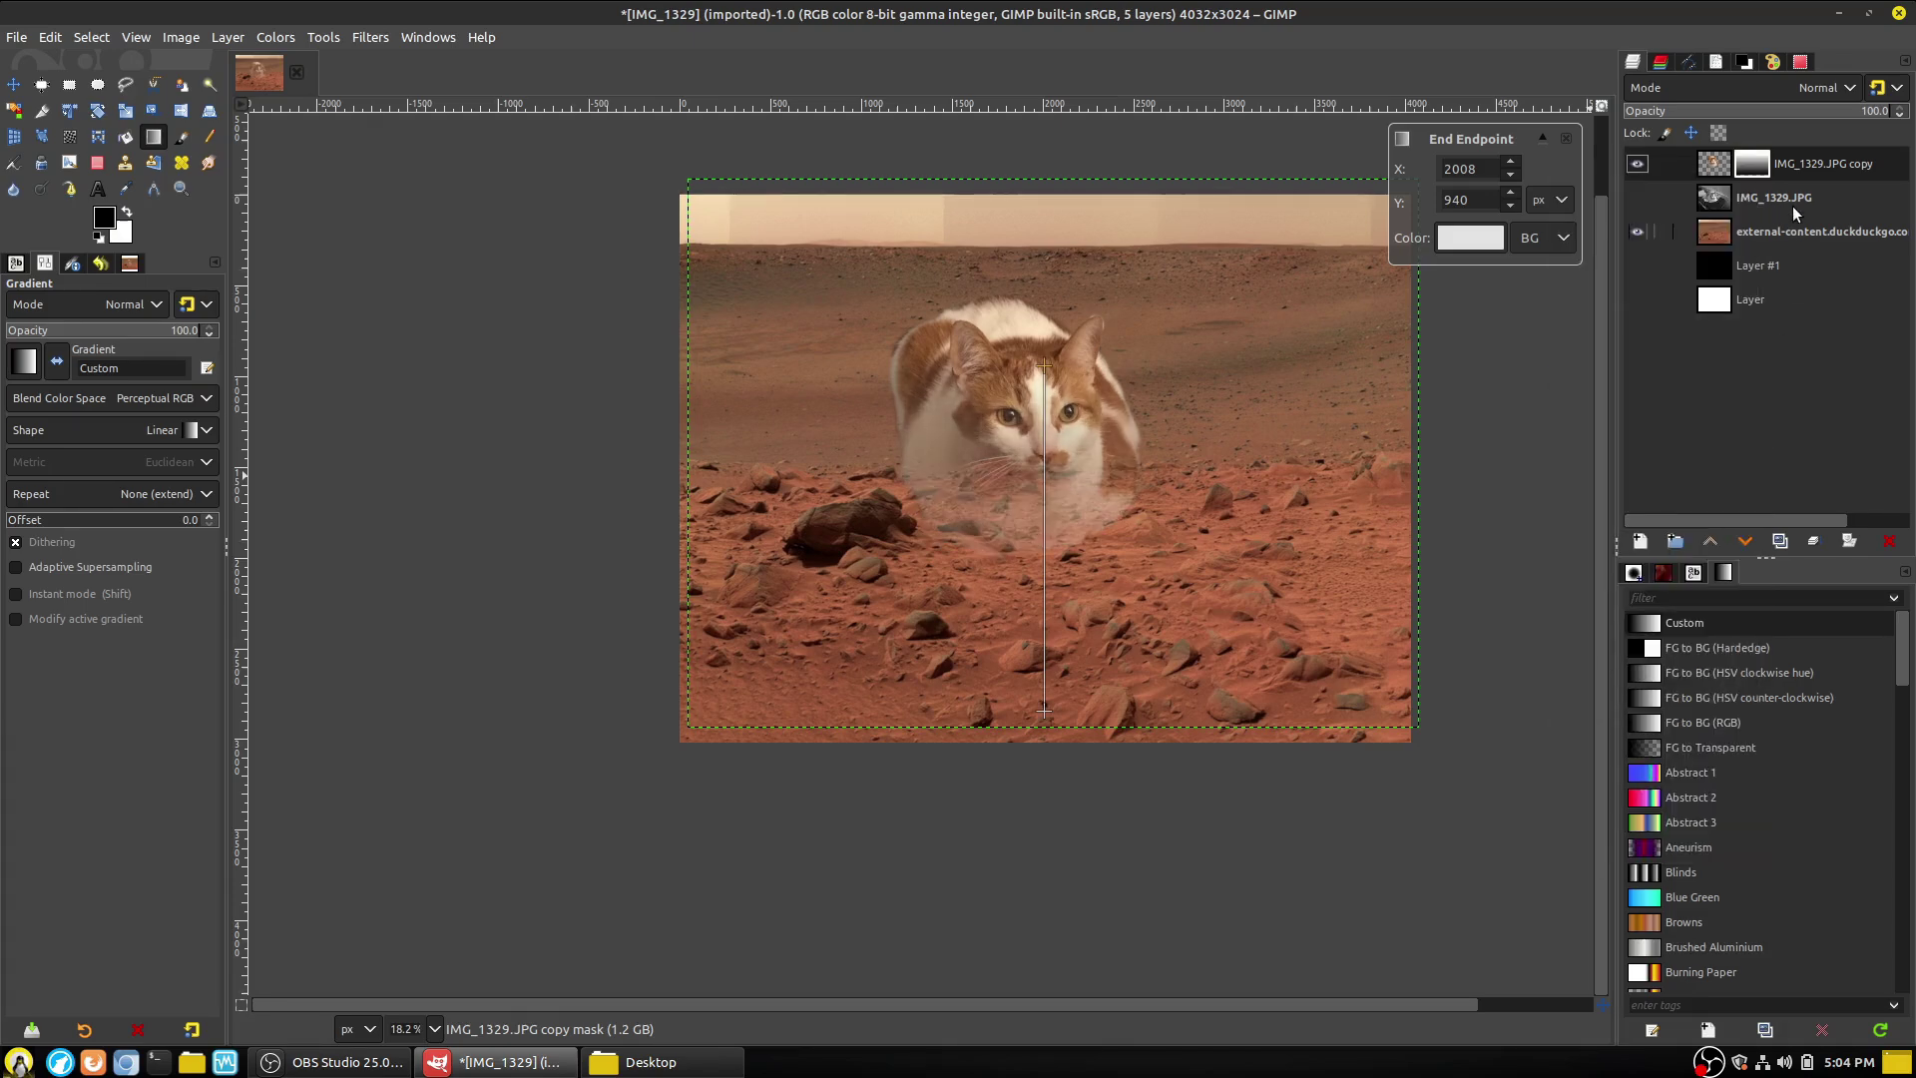
right_click(1751, 164)
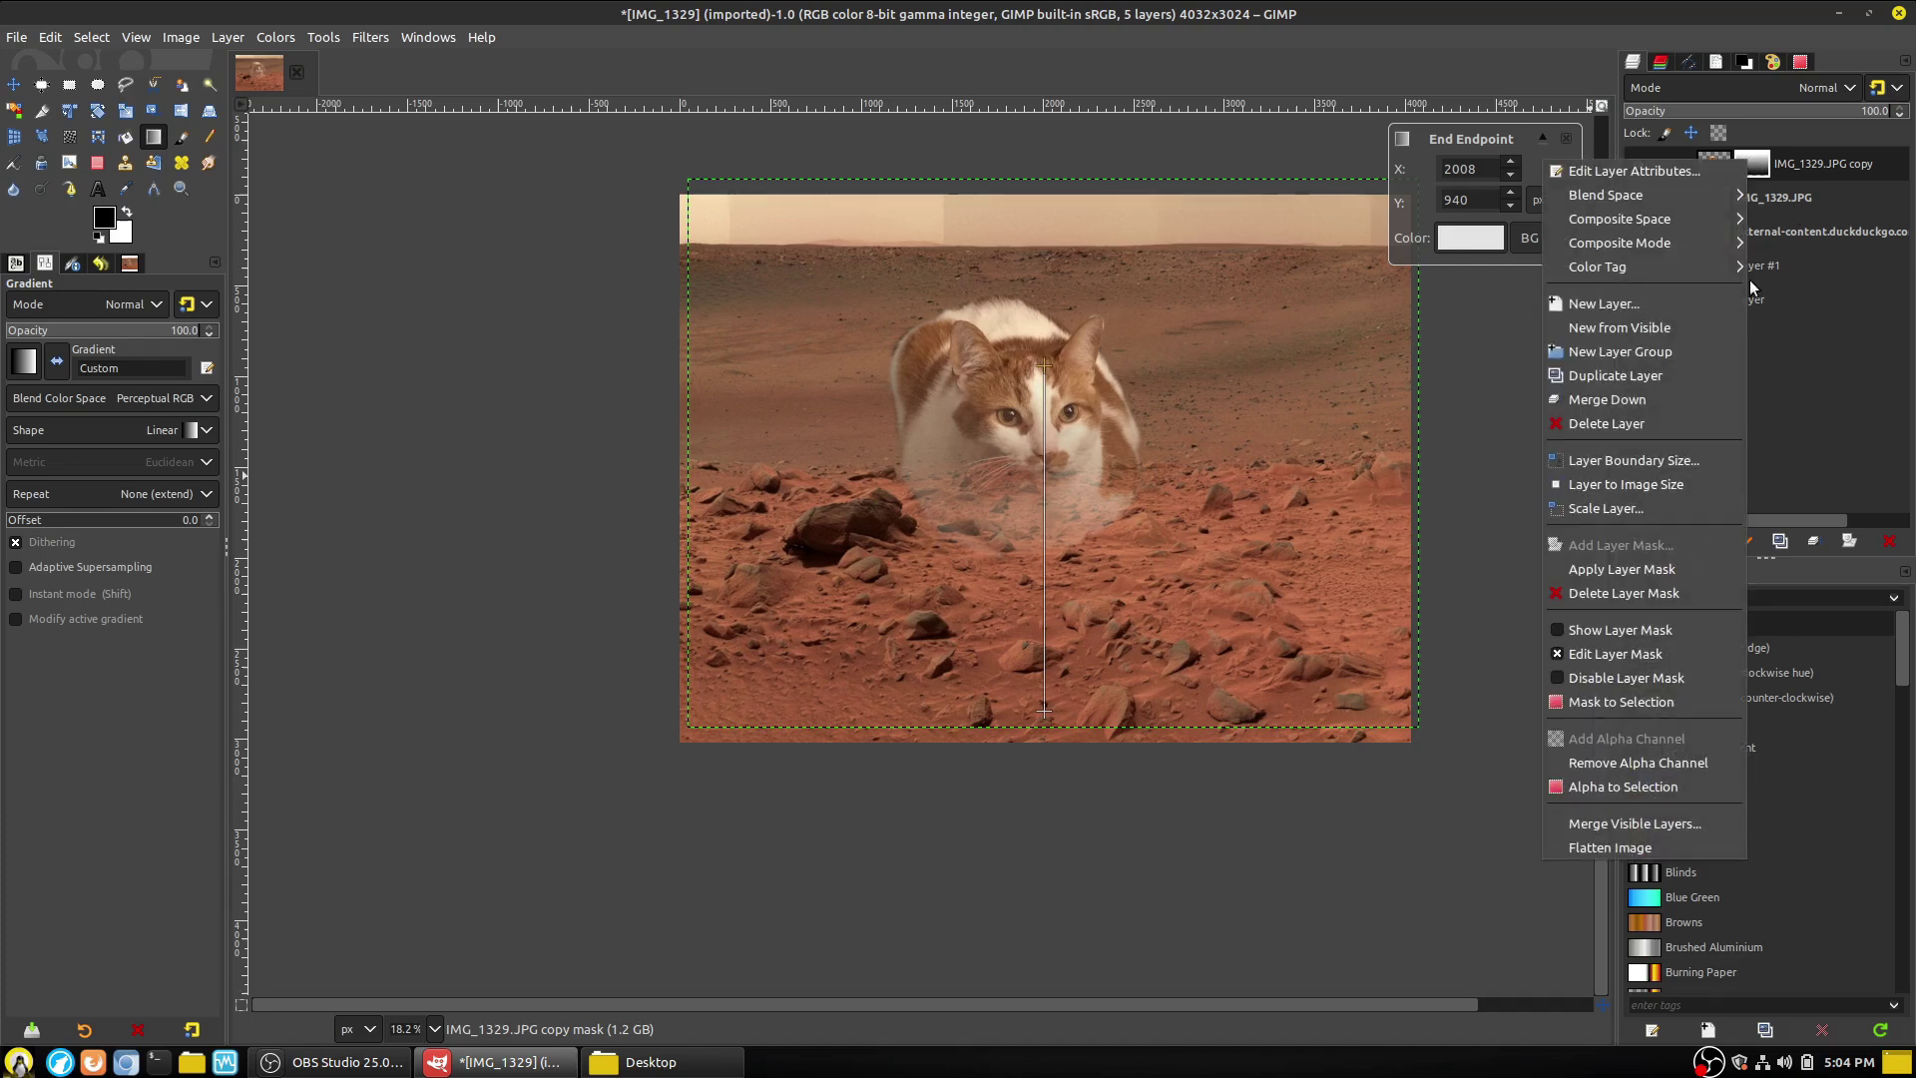
left_click(1674, 568)
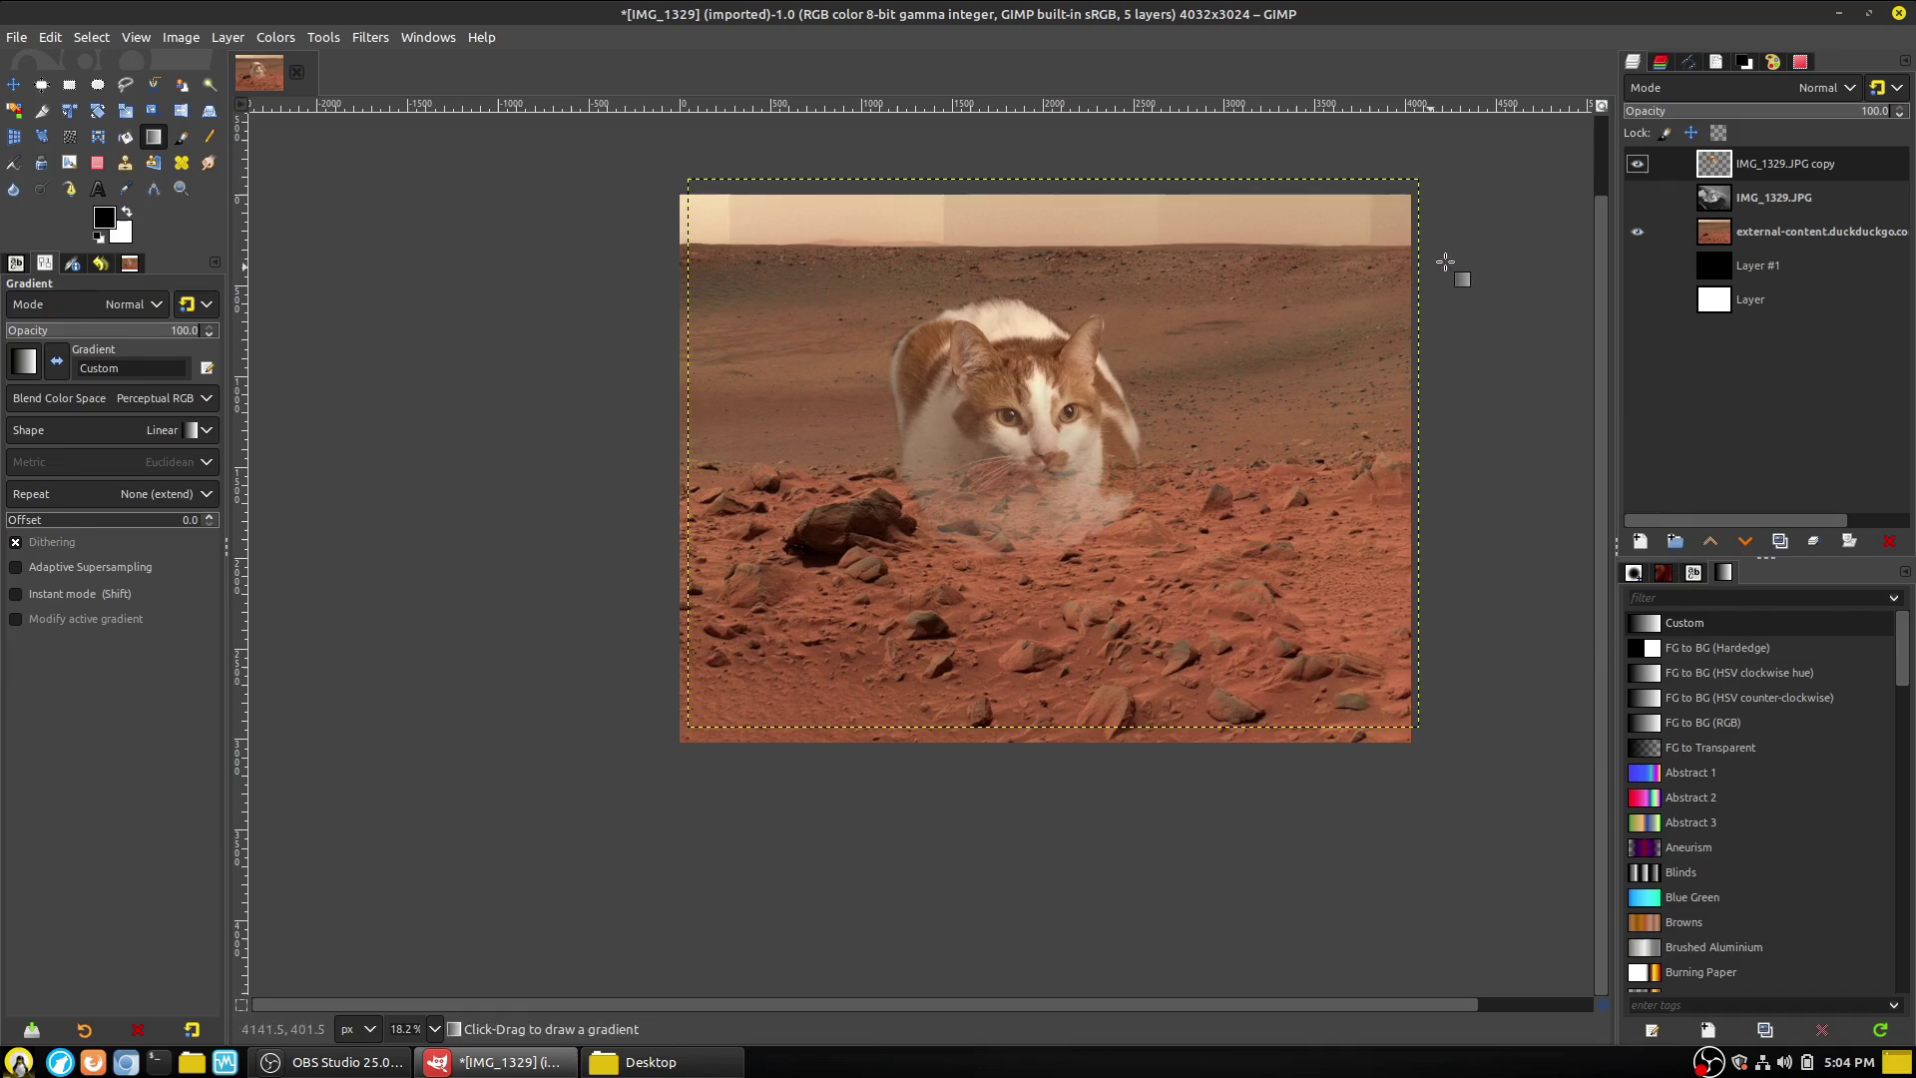
Toggle layer visibility, ending with Mars hidden and the original IMG_1329.JPG shown.
left_click(1635, 232)
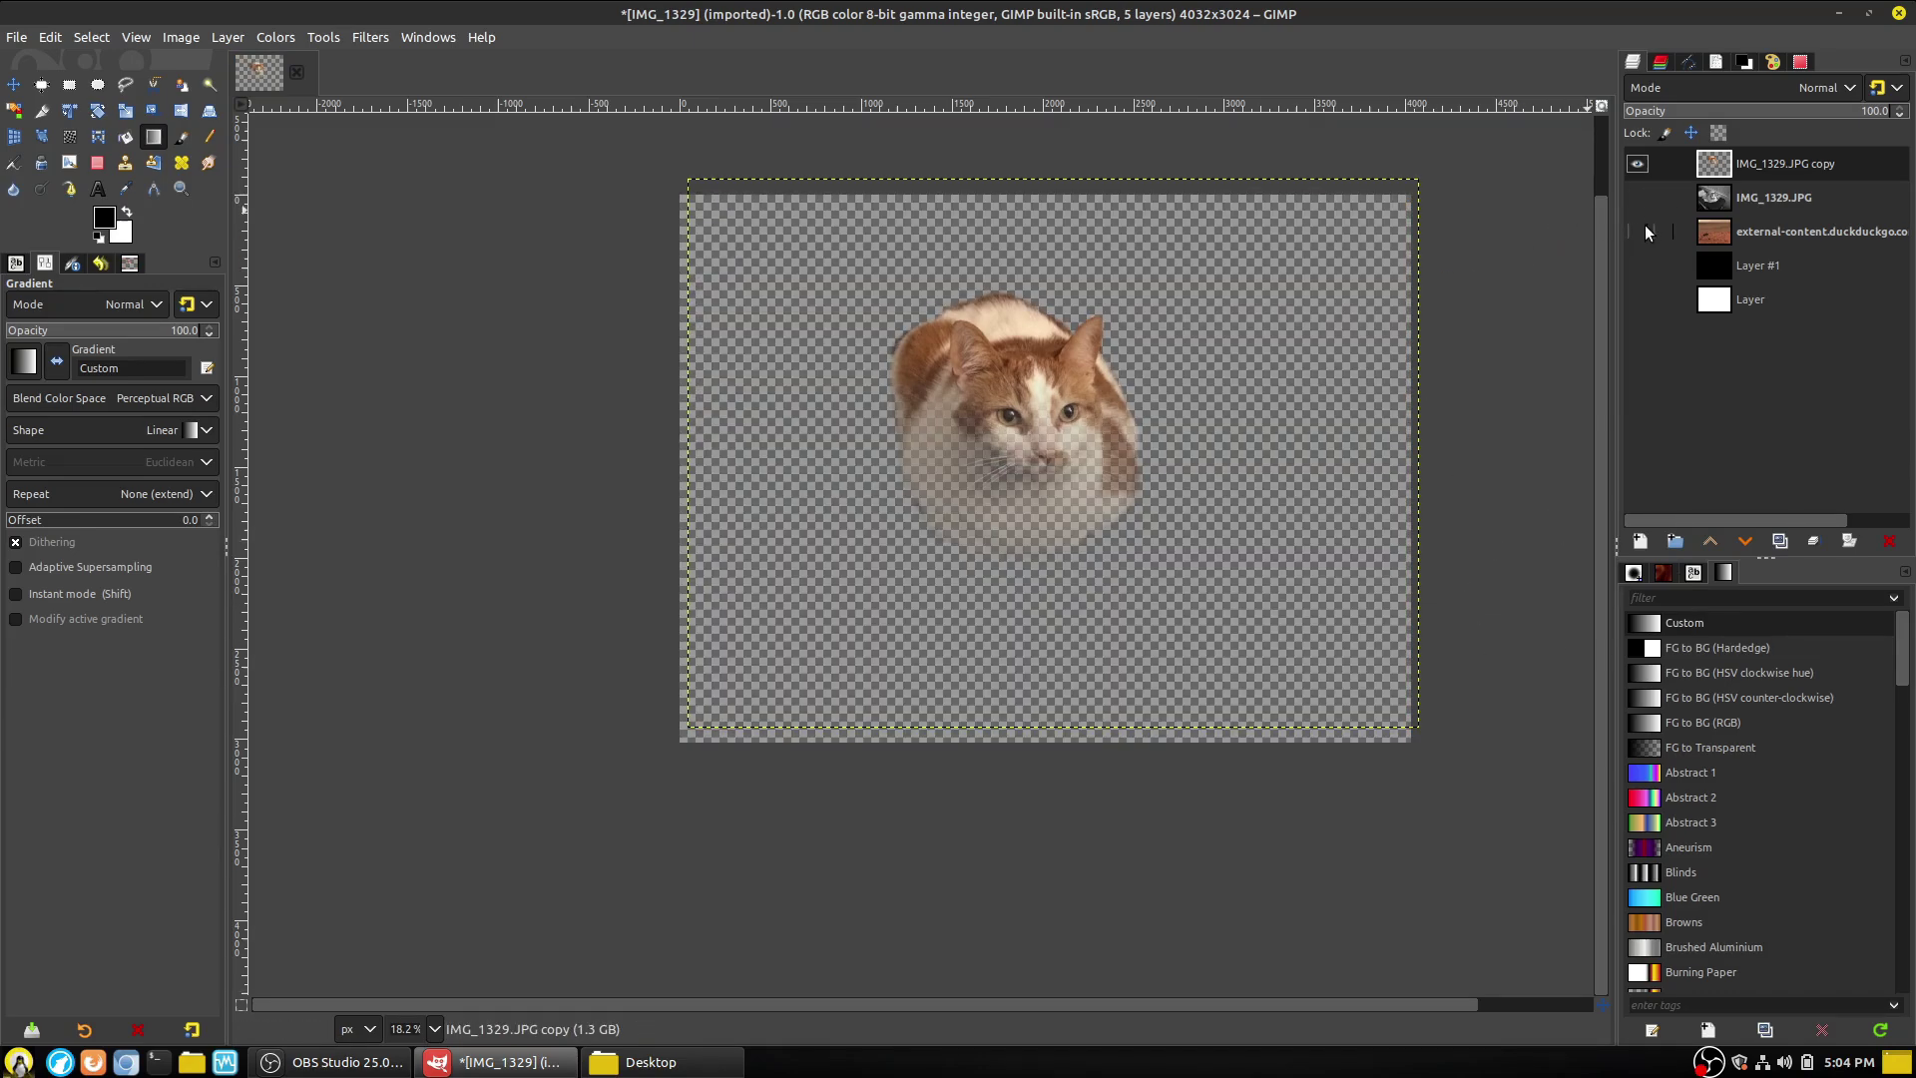
left_click(1644, 271)
left_click(1642, 268)
left_click(1645, 306)
left_click(1645, 305)
left_click(1638, 231)
left_click(1642, 228)
left_click(1640, 198)
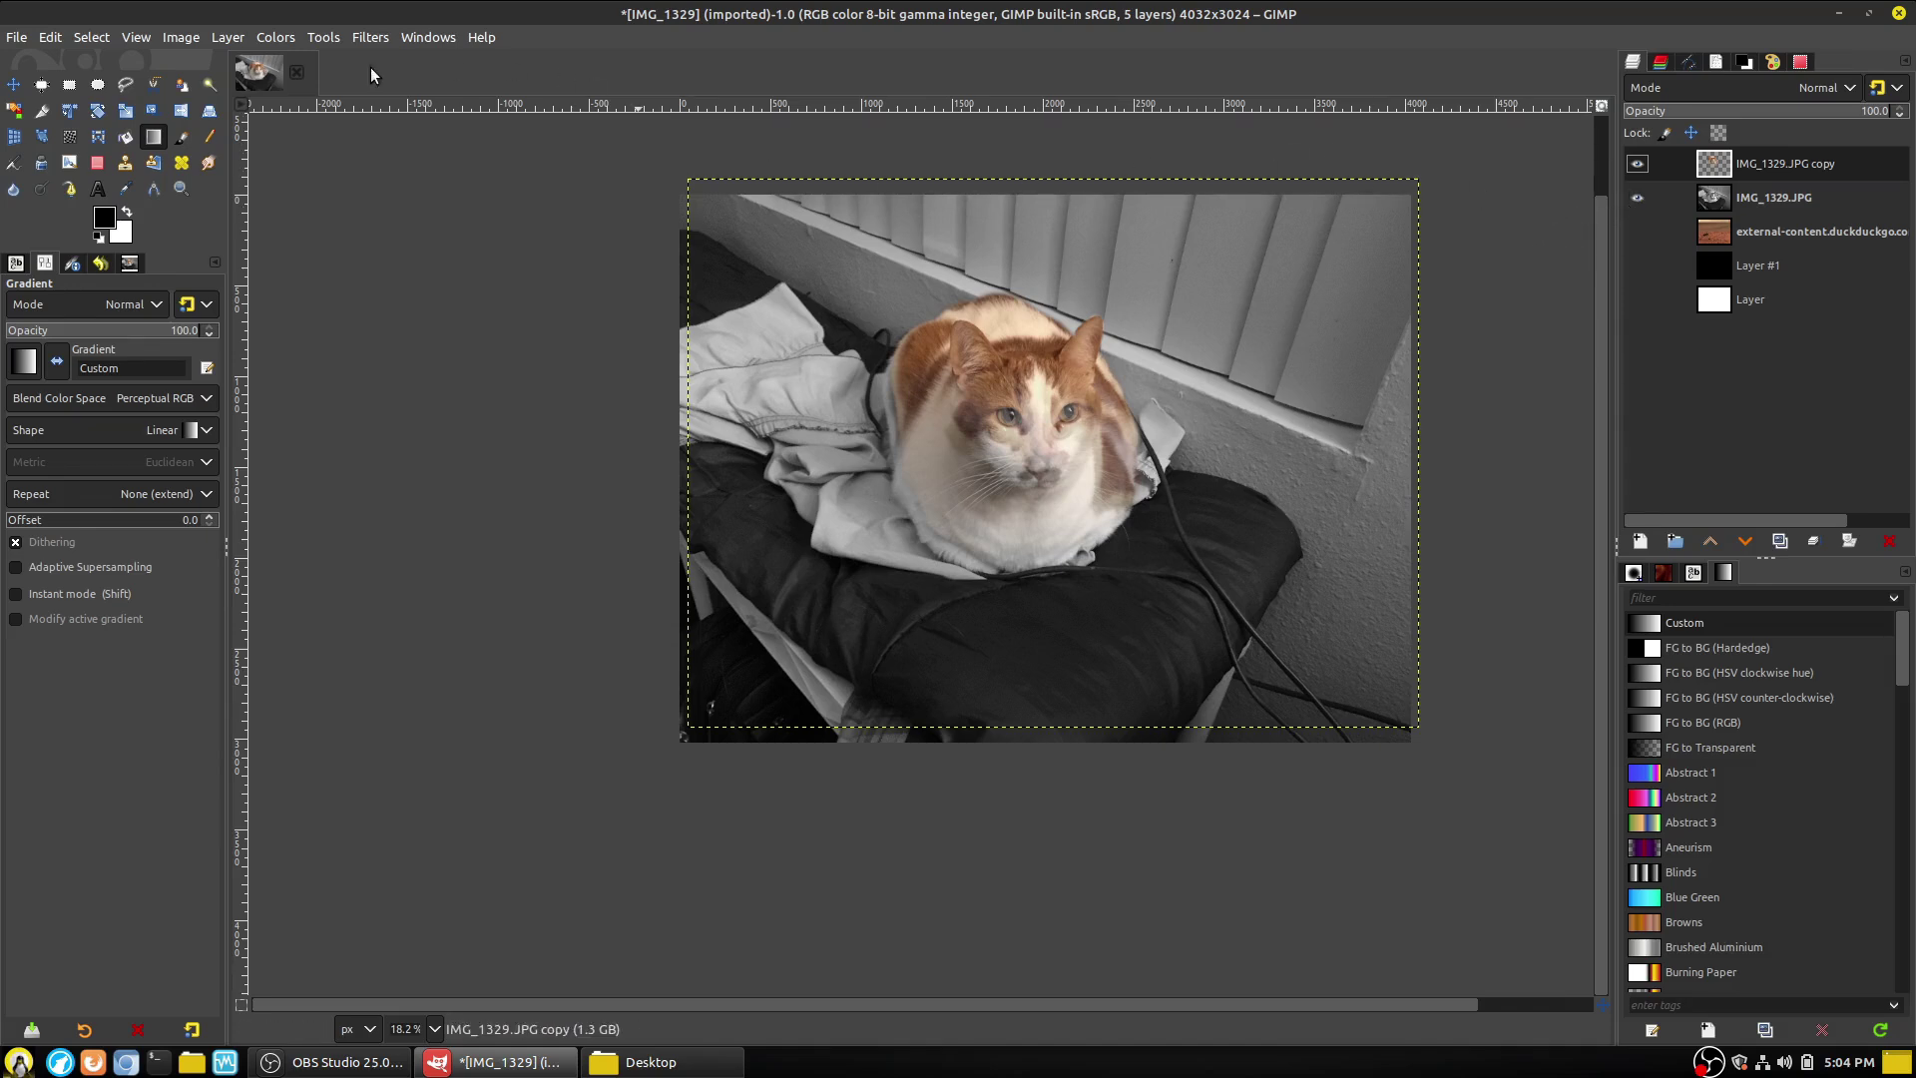
Zoom to 100% on the cat's eyes and drag the colour copy onto the grayscale cat.
left_click(14, 85)
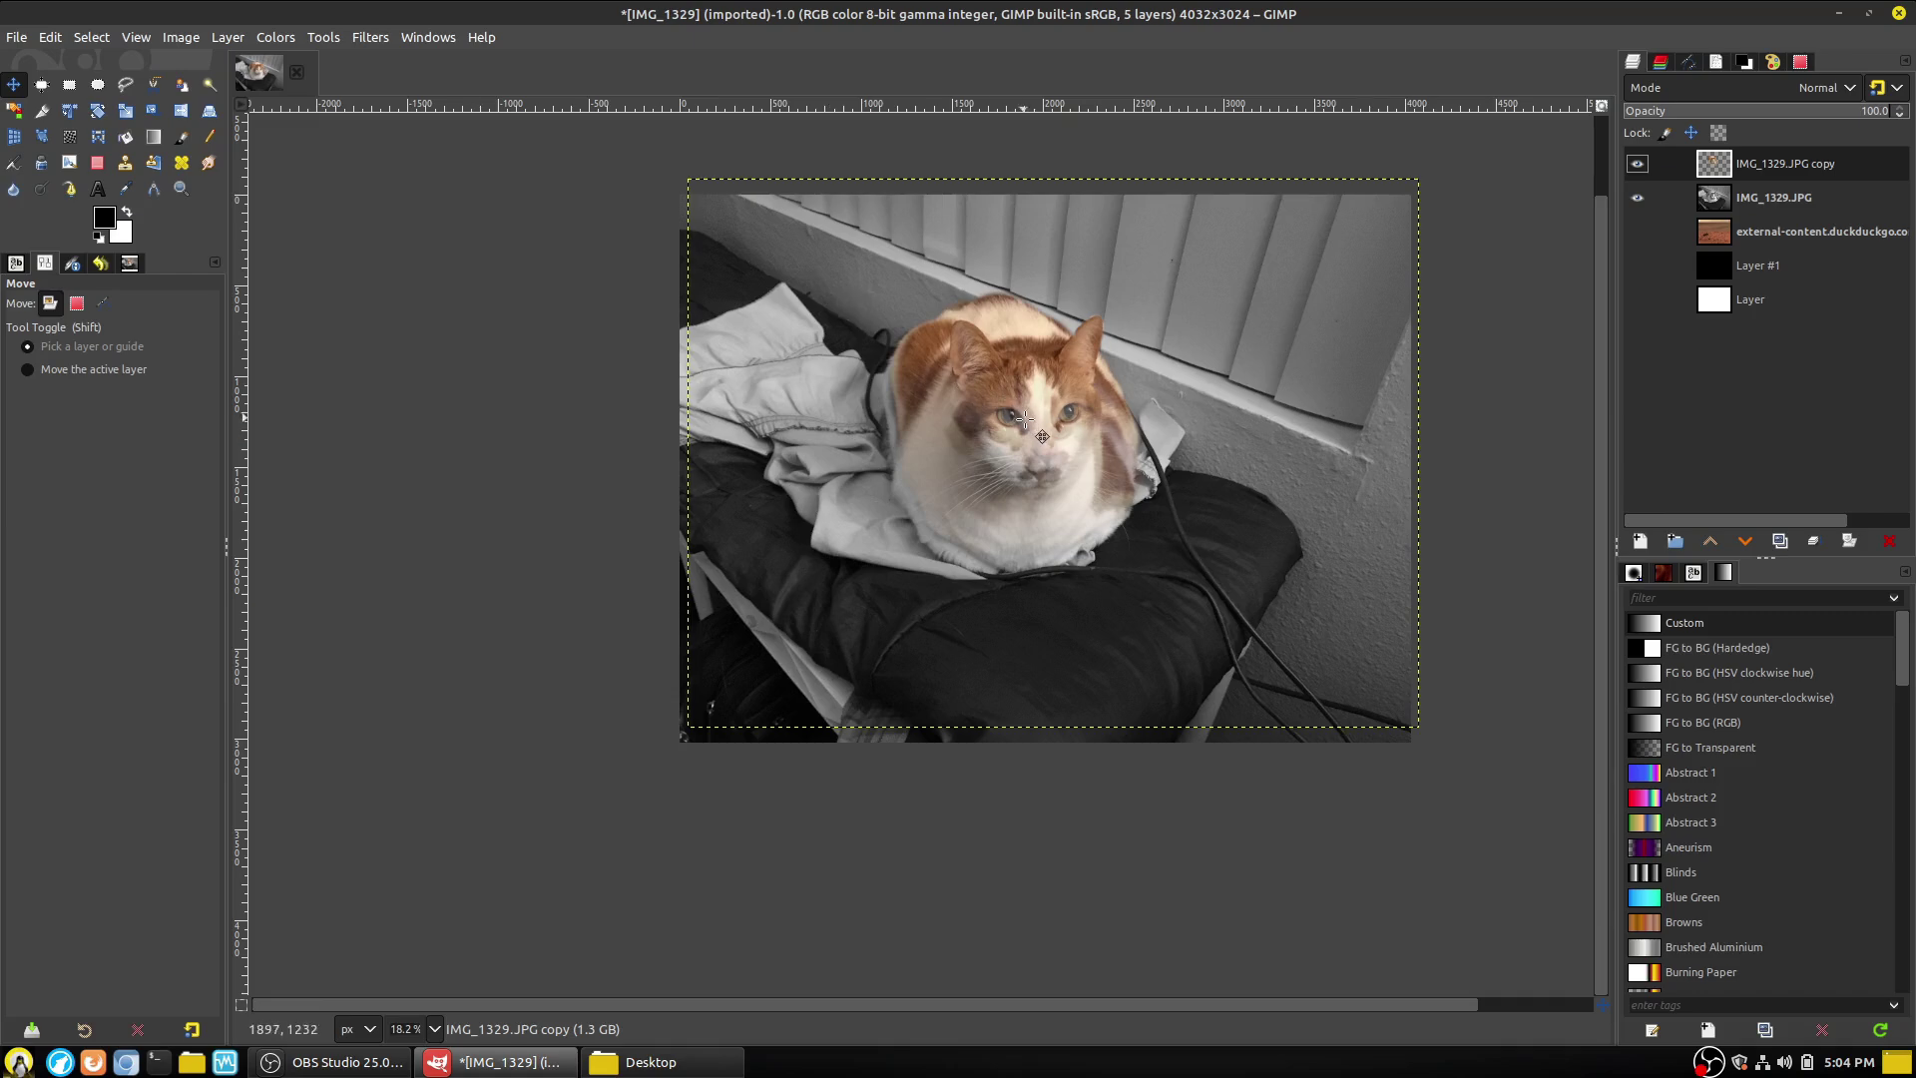
key("1")
left_click_drag(1069, 419, 1024, 506)
scroll(1148, 524, "down", 6)
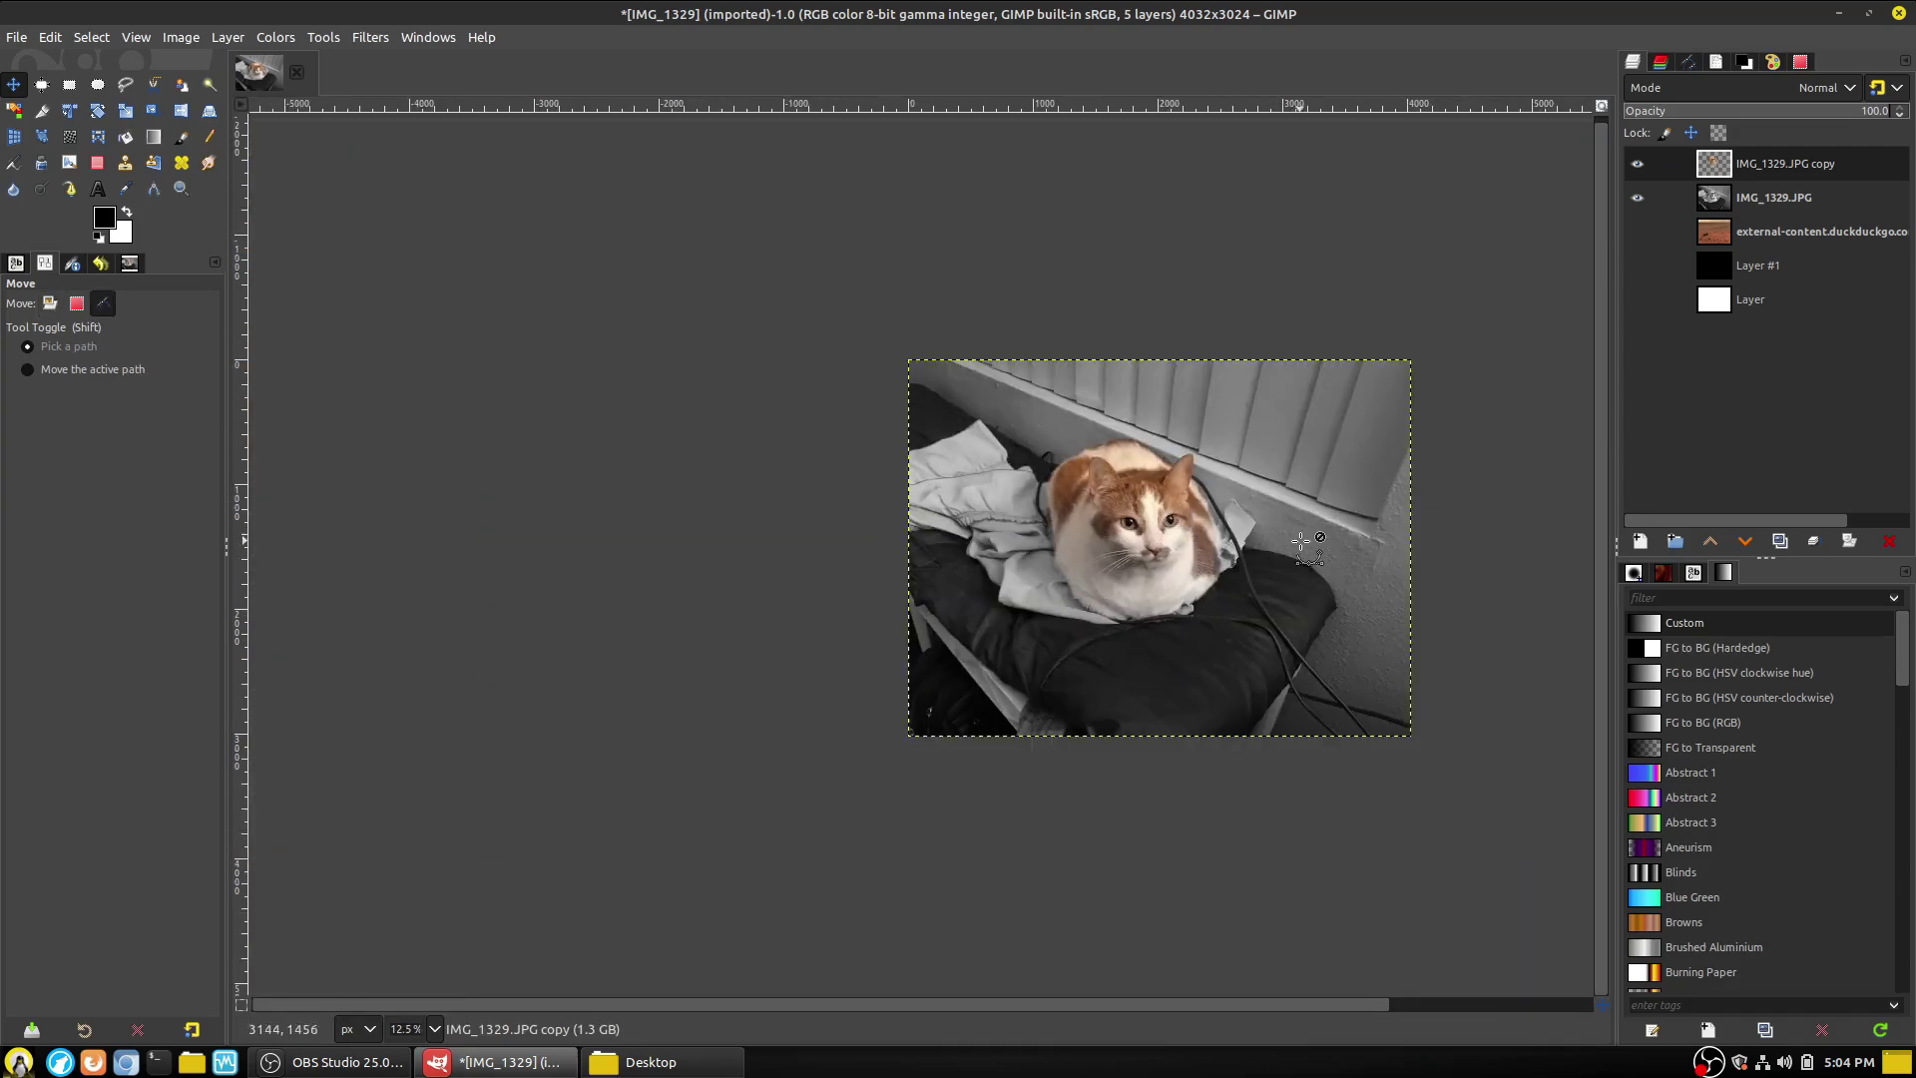
scroll(1297, 549, "up", 1)
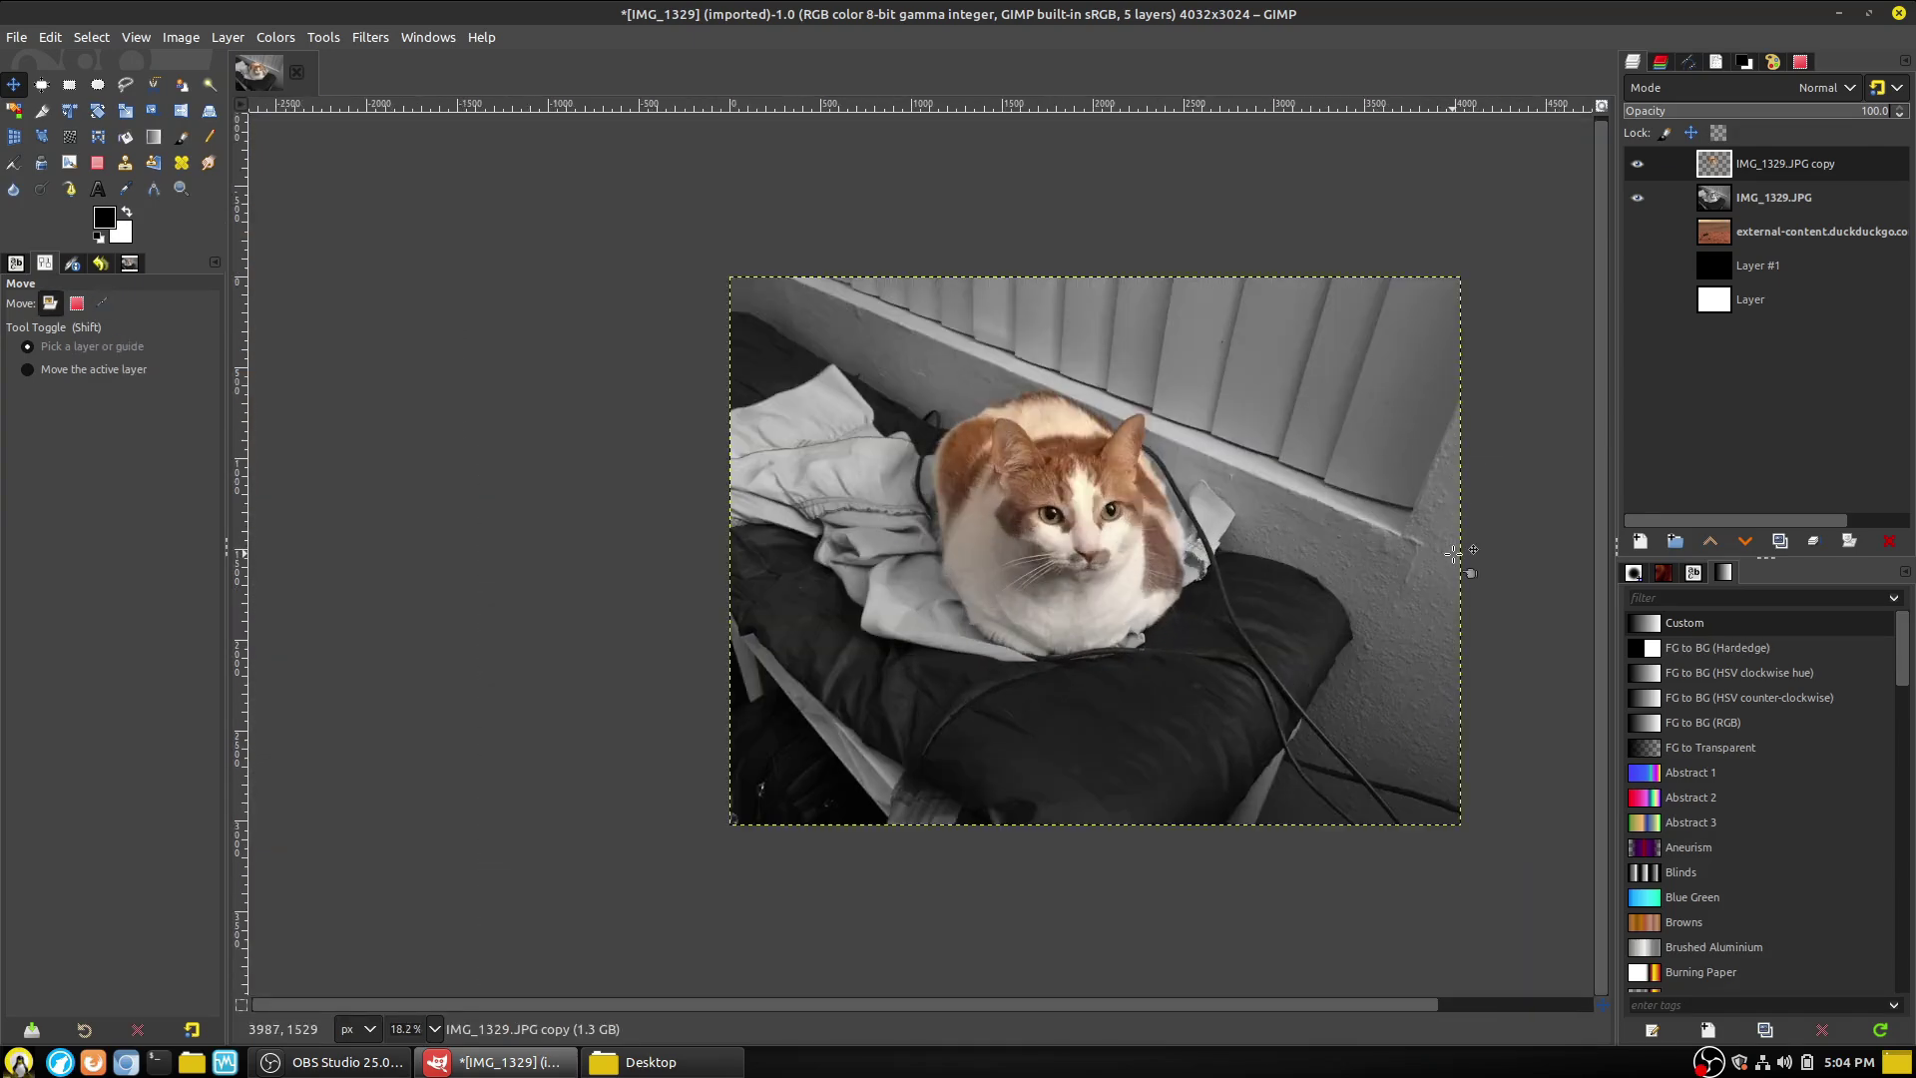